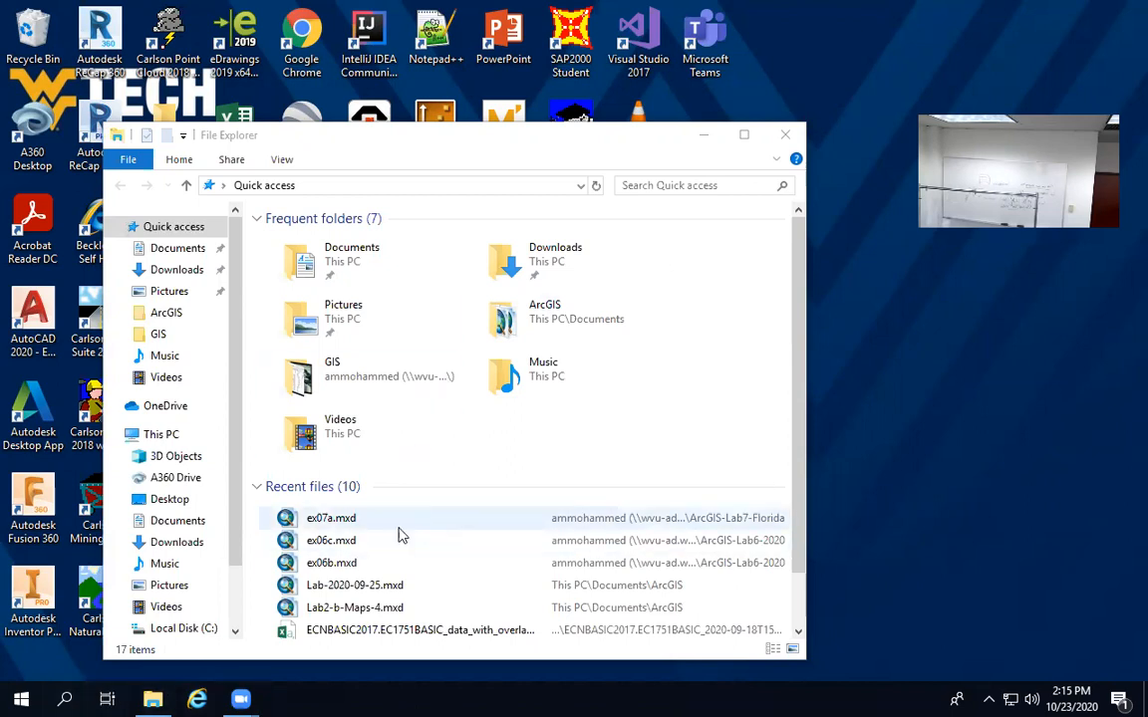
- Launch ArcCatalog 10.5.1 from the ArcGIS program group and maximize its window
click(22, 698)
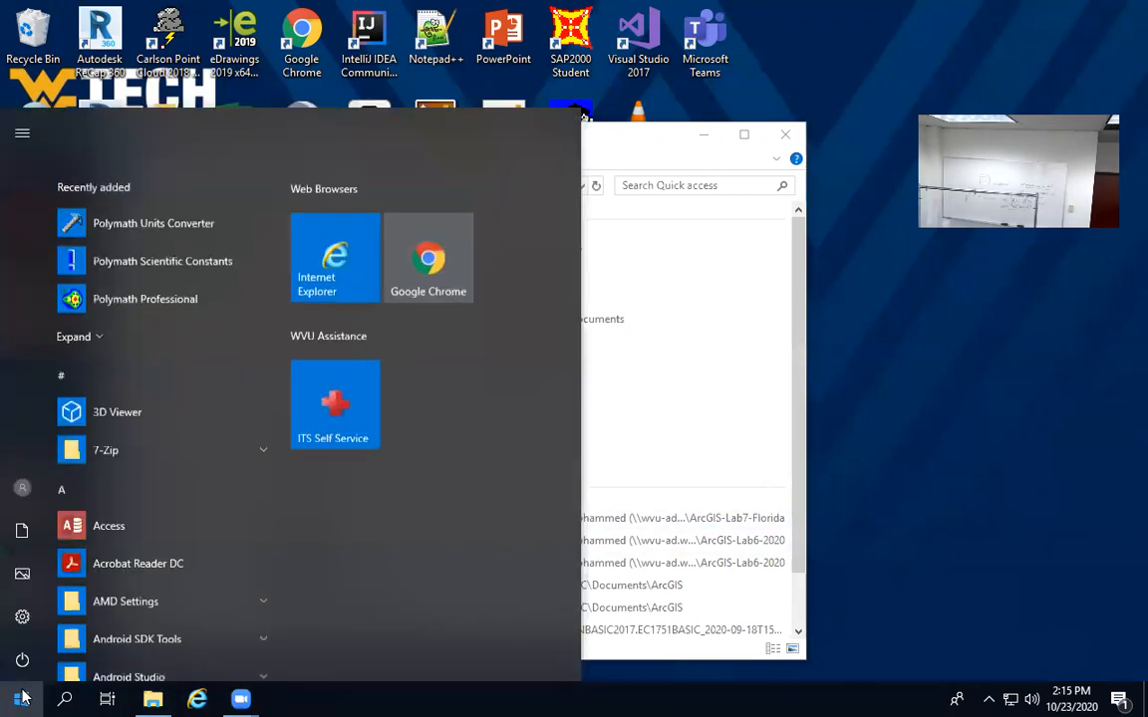
scroll(137, 511, down, 5)
scroll(114, 483, up, 4)
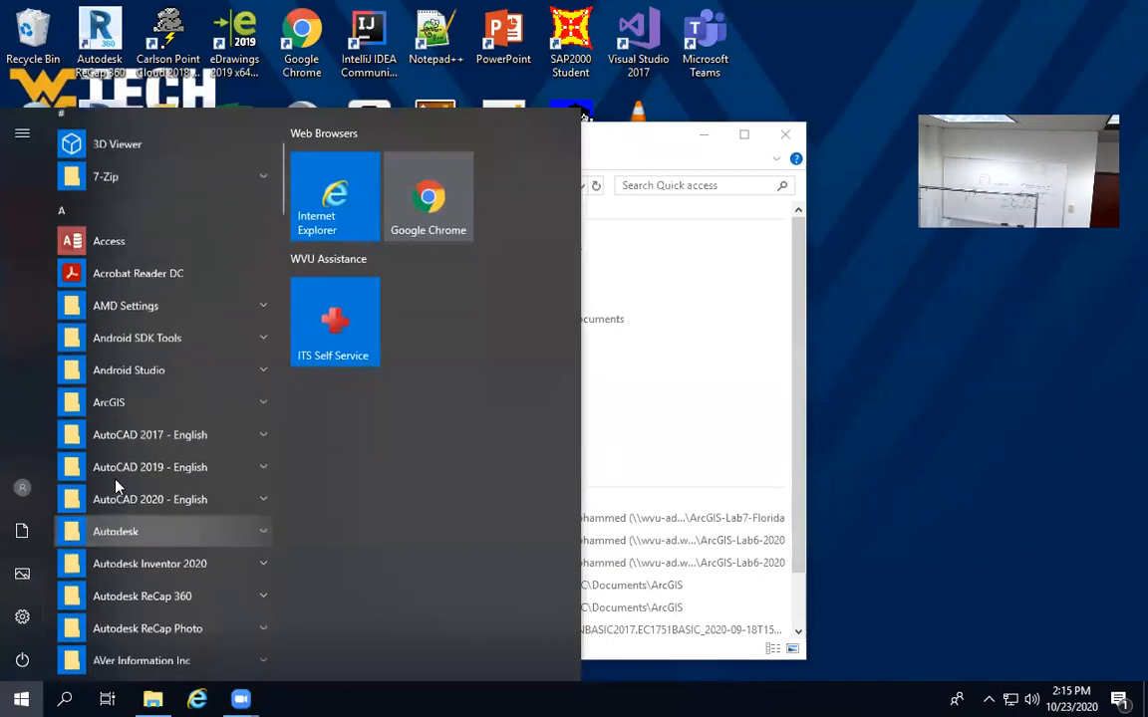
scroll(116, 486, up, 2)
click(95, 497)
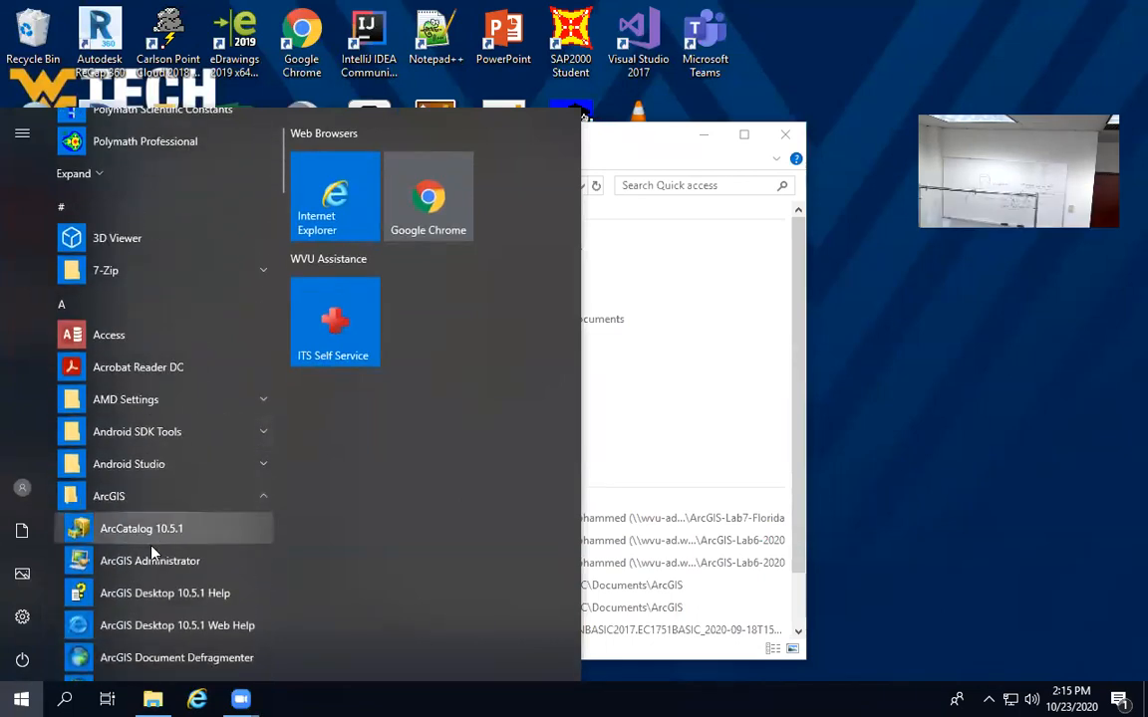
scroll(160, 598, down, 3)
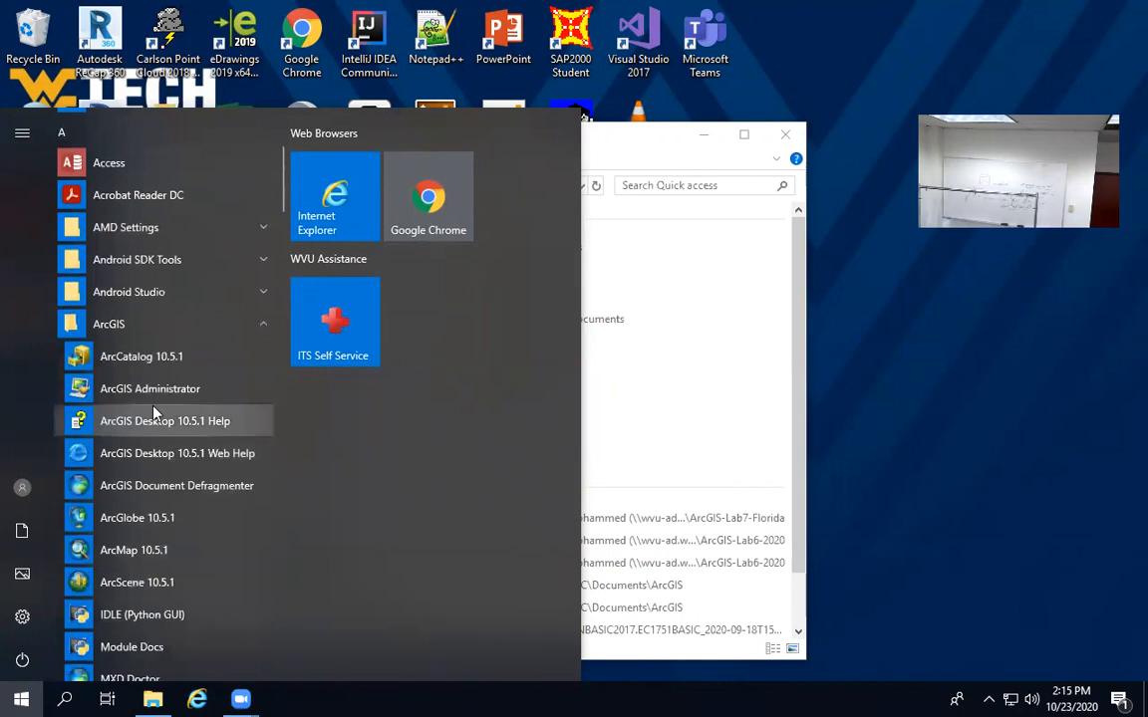
click(140, 359)
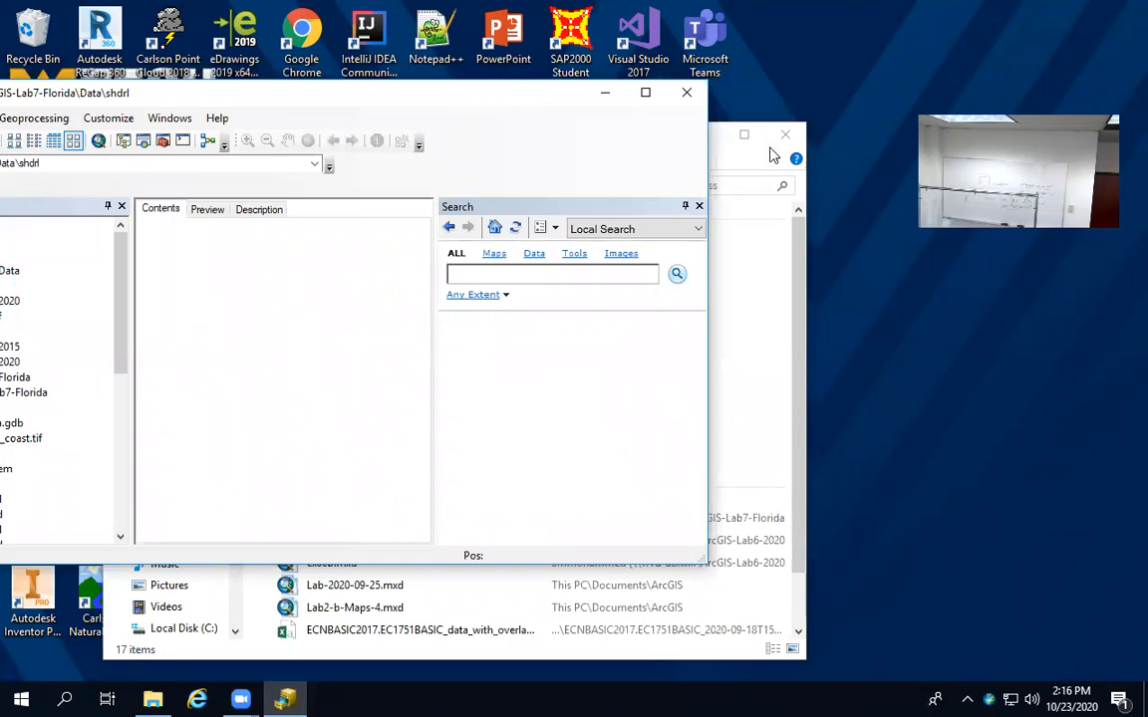
click(645, 92)
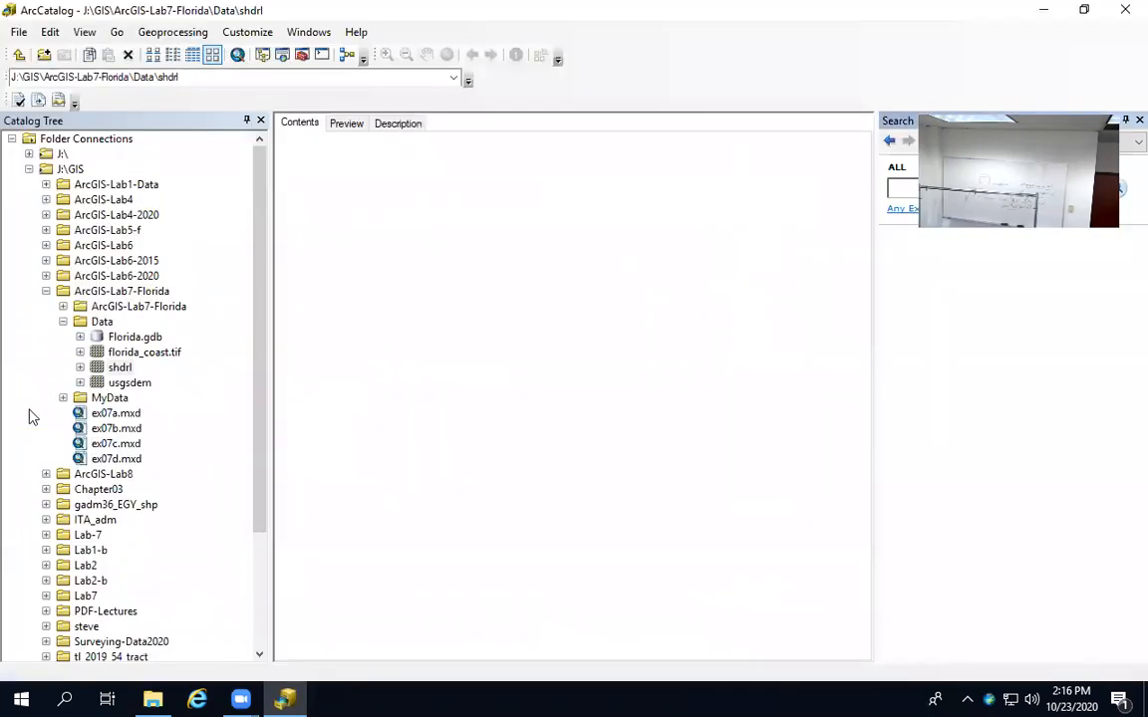
- Collapse the ArcGIS-Lab7-Florida folder and expand ArcGIS-Lab8 down to the contents of its Ex11aData and MyData folders
click(46, 291)
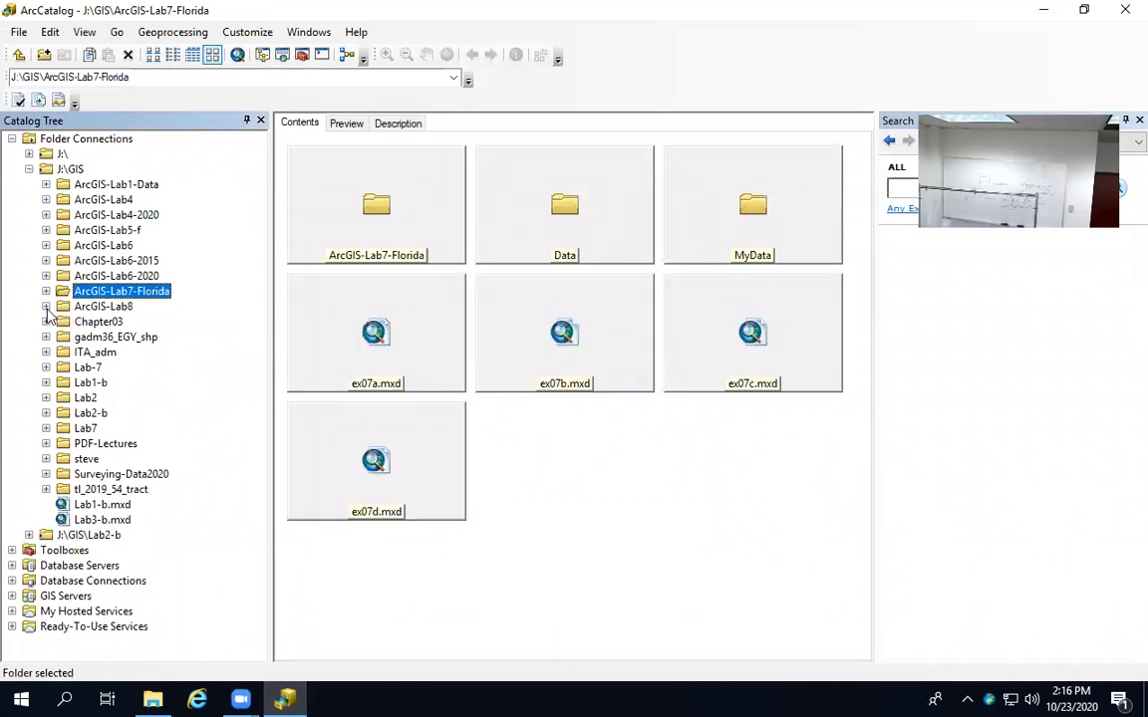
click(45, 307)
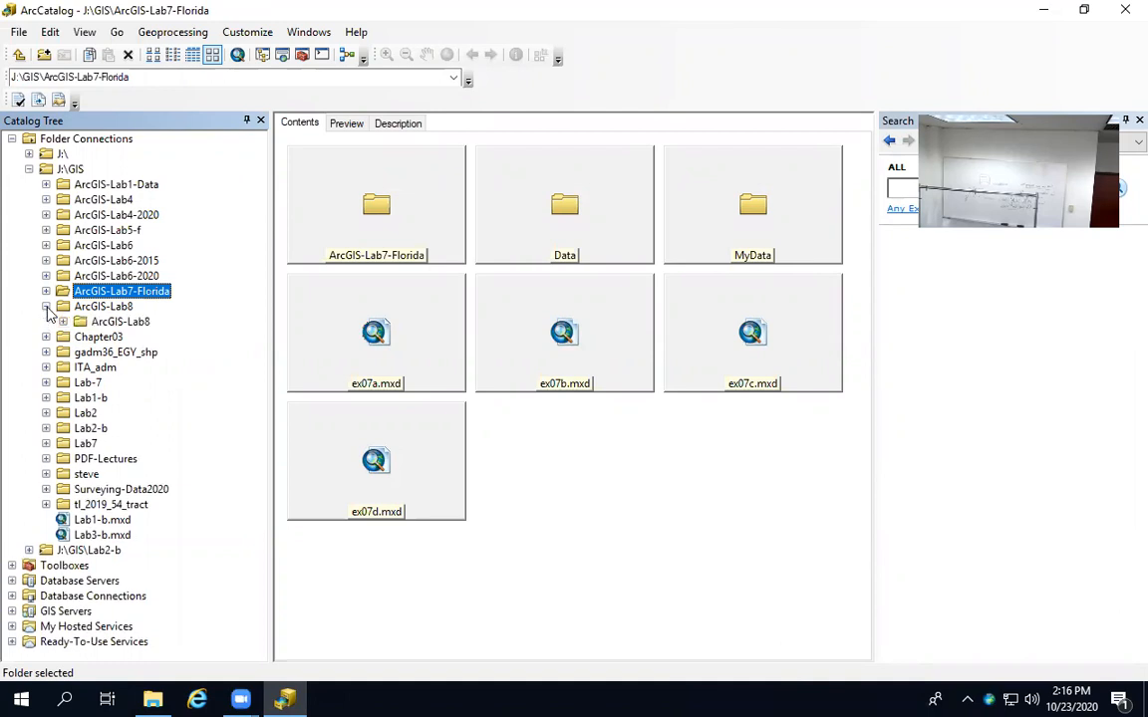
click(62, 322)
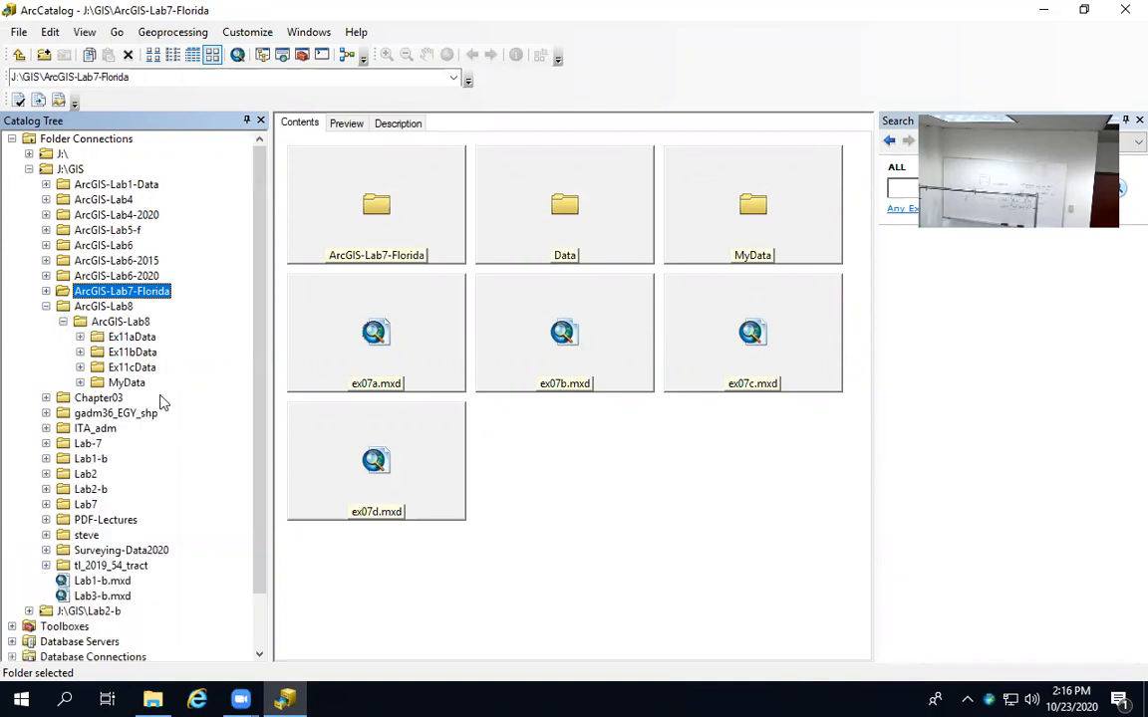
click(81, 338)
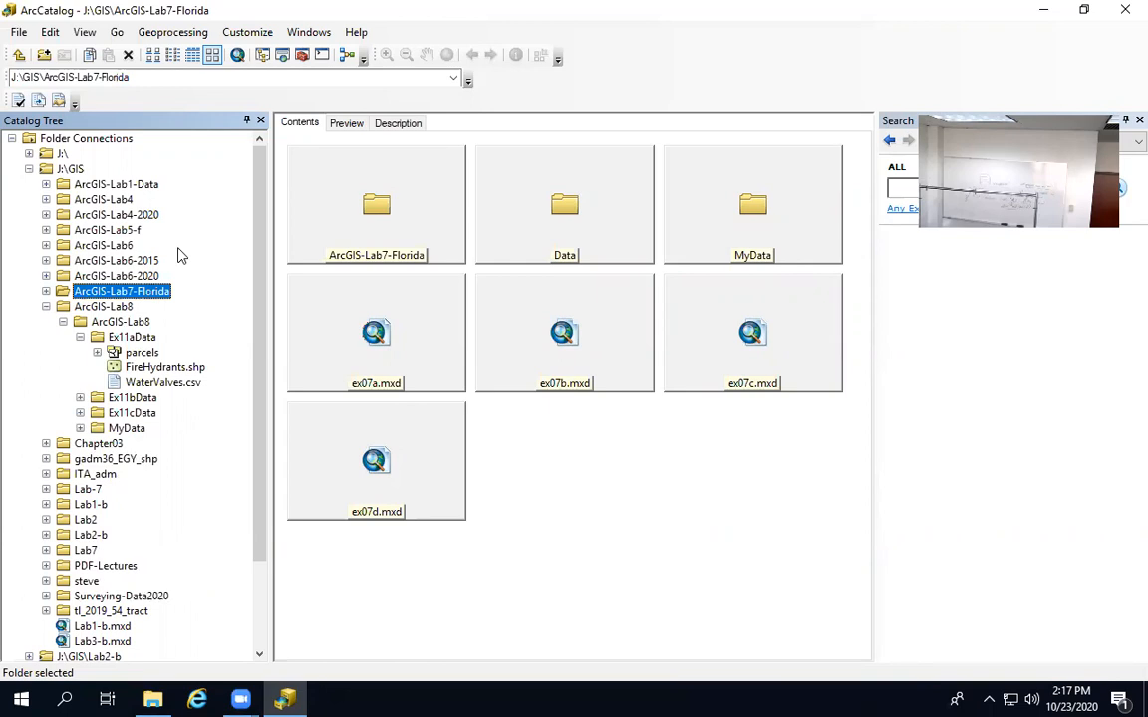
click(79, 429)
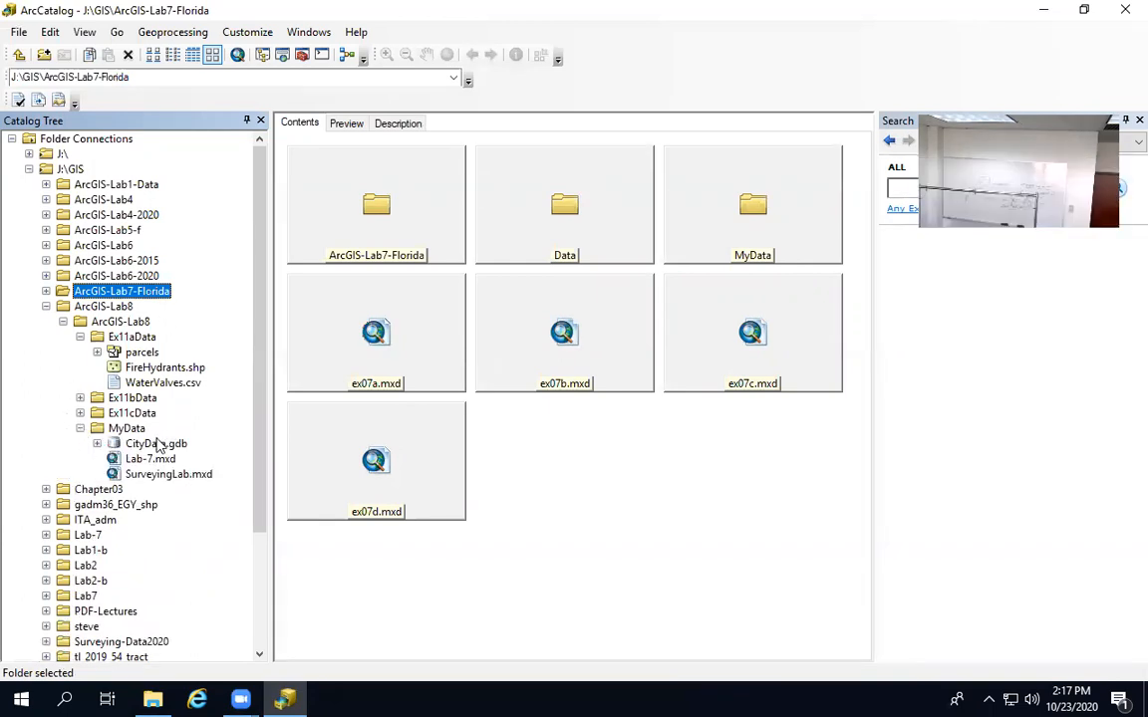
- Delete the existing CityData.gdb geodatabase from the Lab8 MyData folder
click(150, 445)
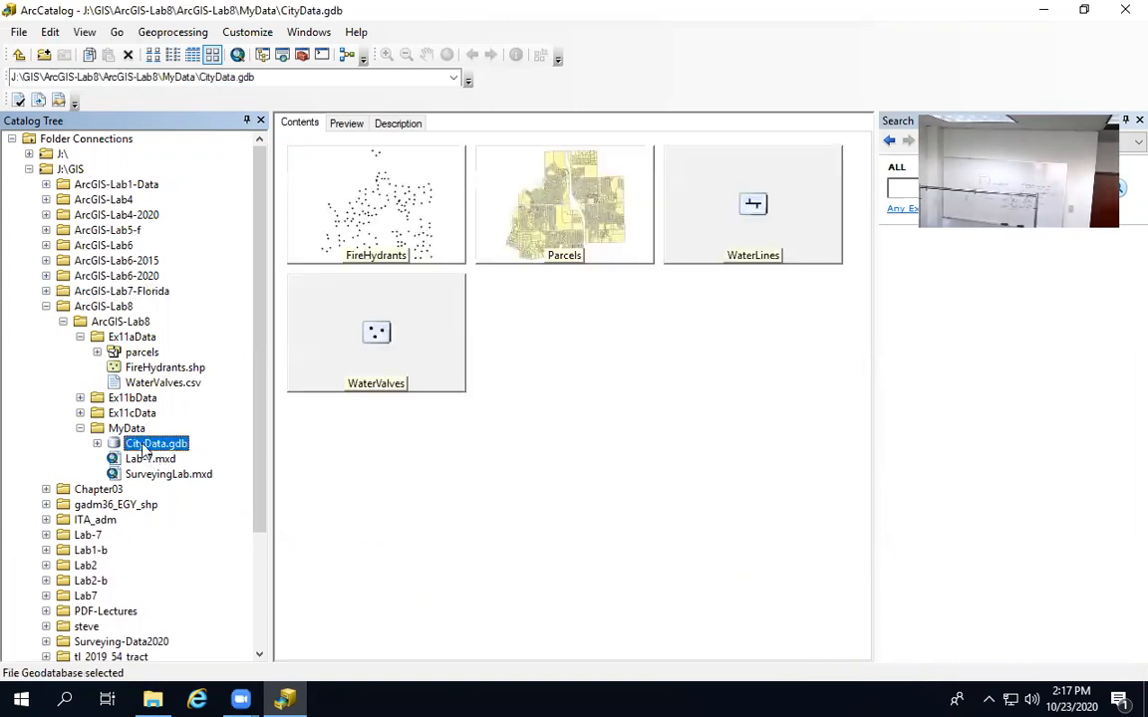
right_click(144, 449)
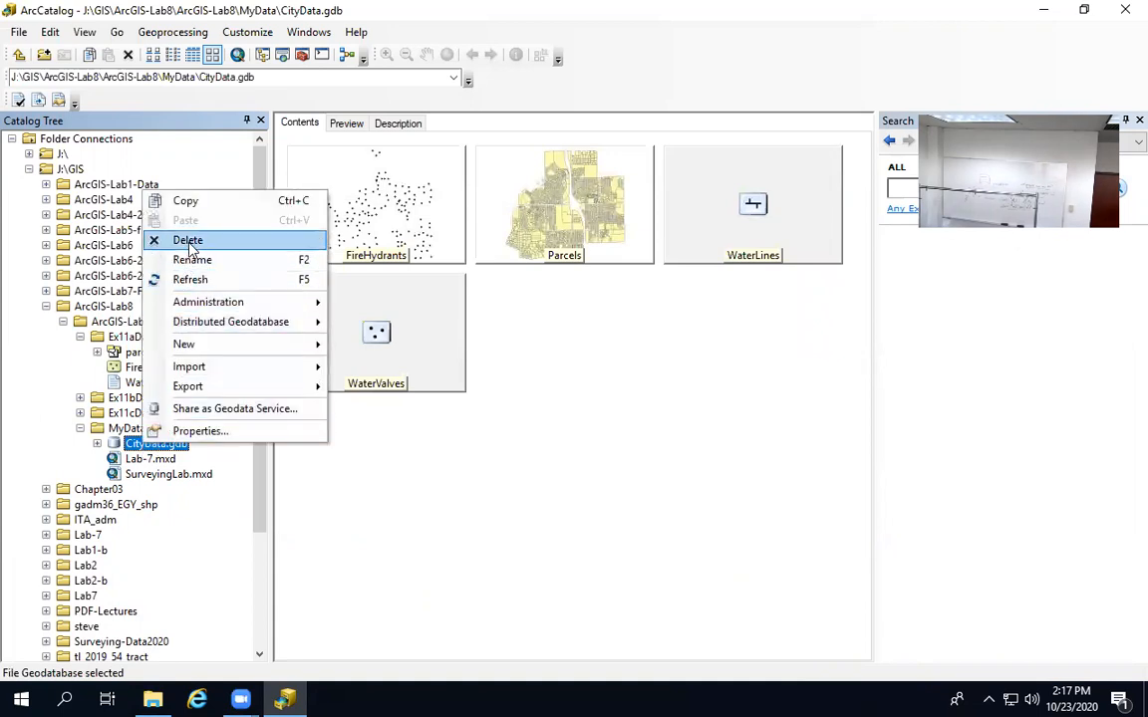
click(189, 243)
click(600, 385)
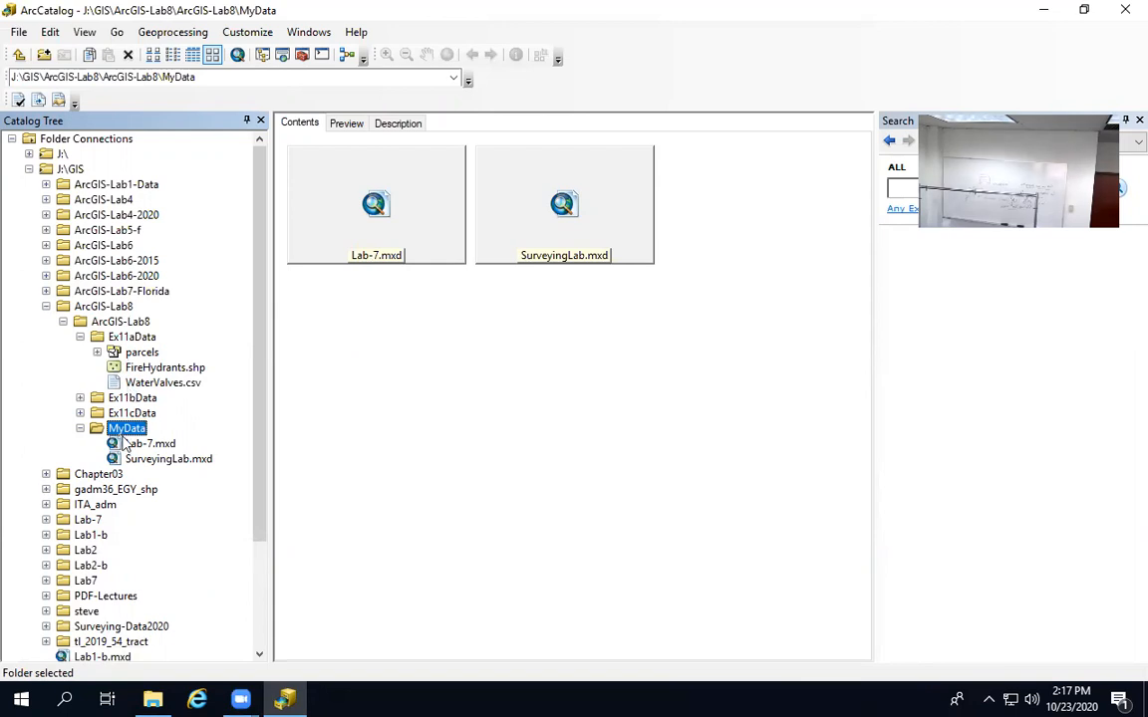
- Create a new file geodatabase in the Lab8 MyData folder
right_click(124, 432)
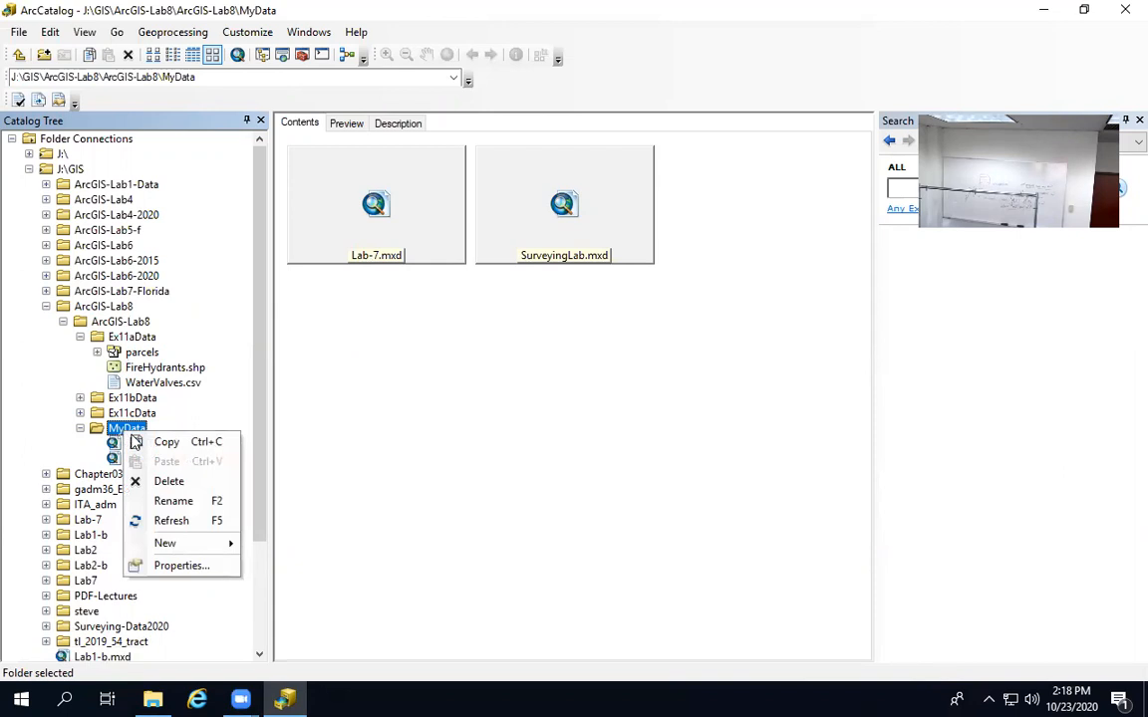
mouse_move(195, 546)
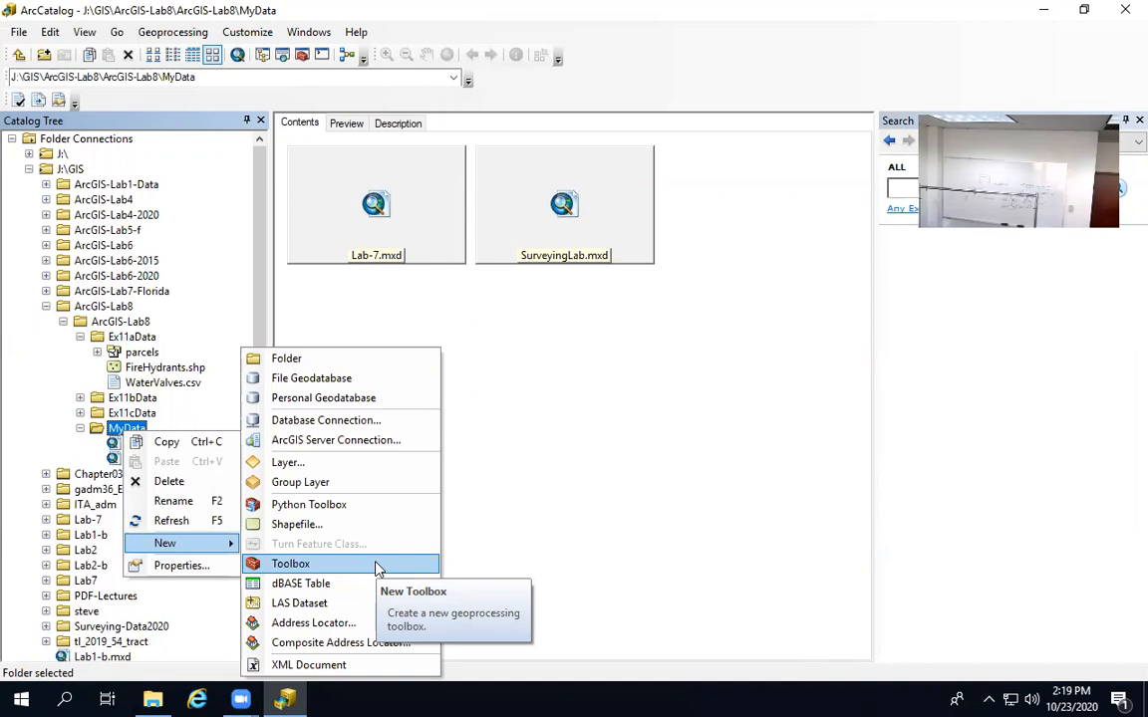
click(312, 378)
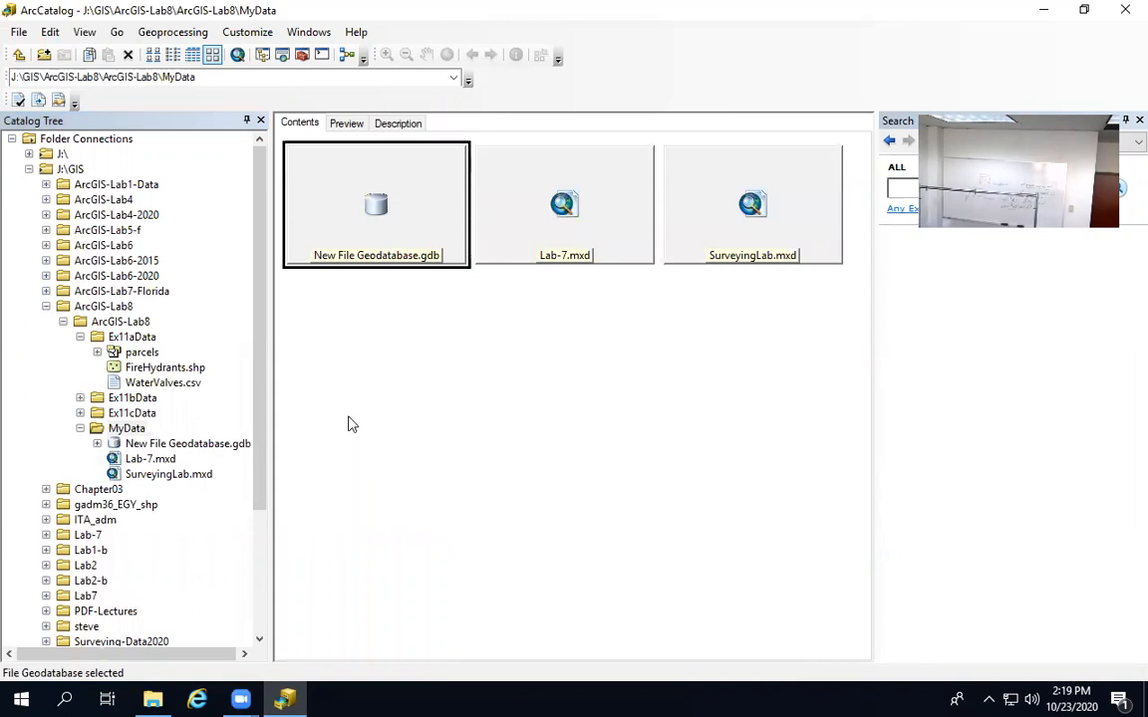
- Rename the new file geodatabase in MyData as CityData.gdb
click(146, 449)
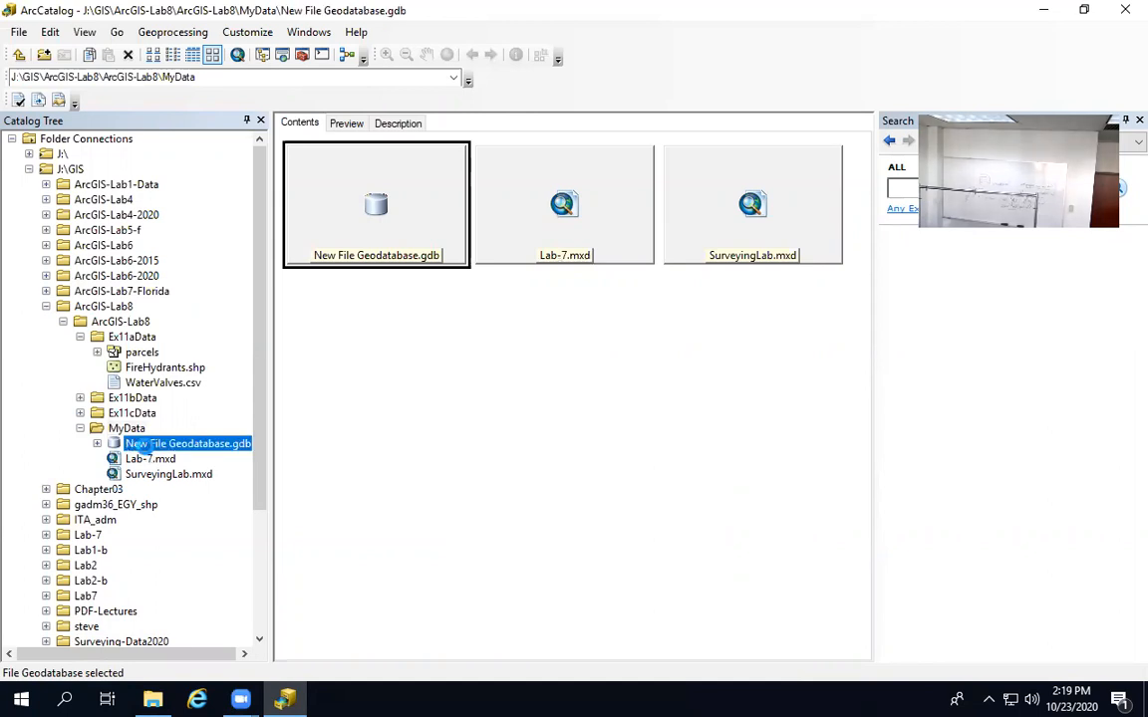
click(147, 446)
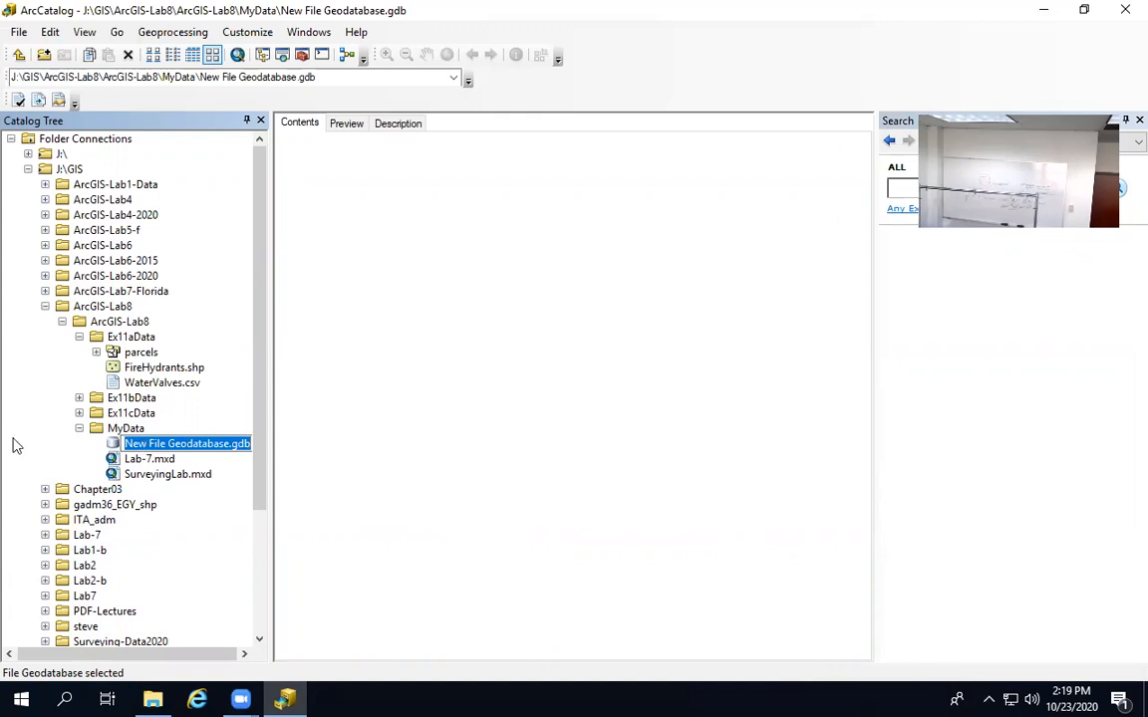
text(Ci)
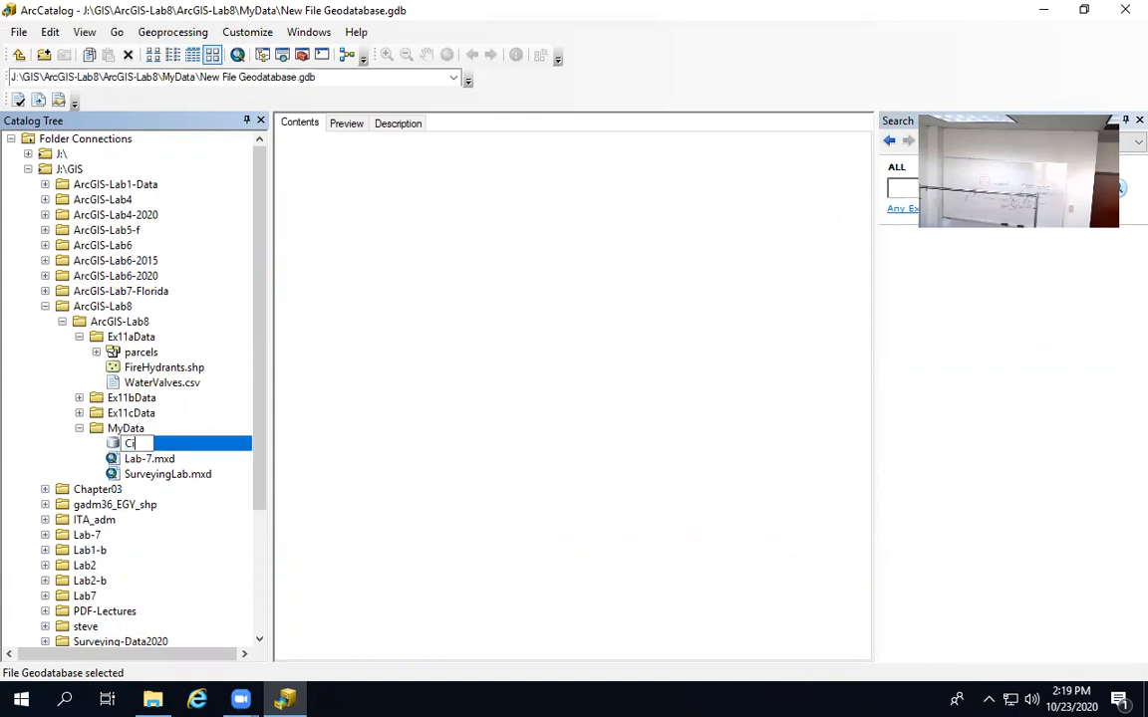
text(tyData.gdn)
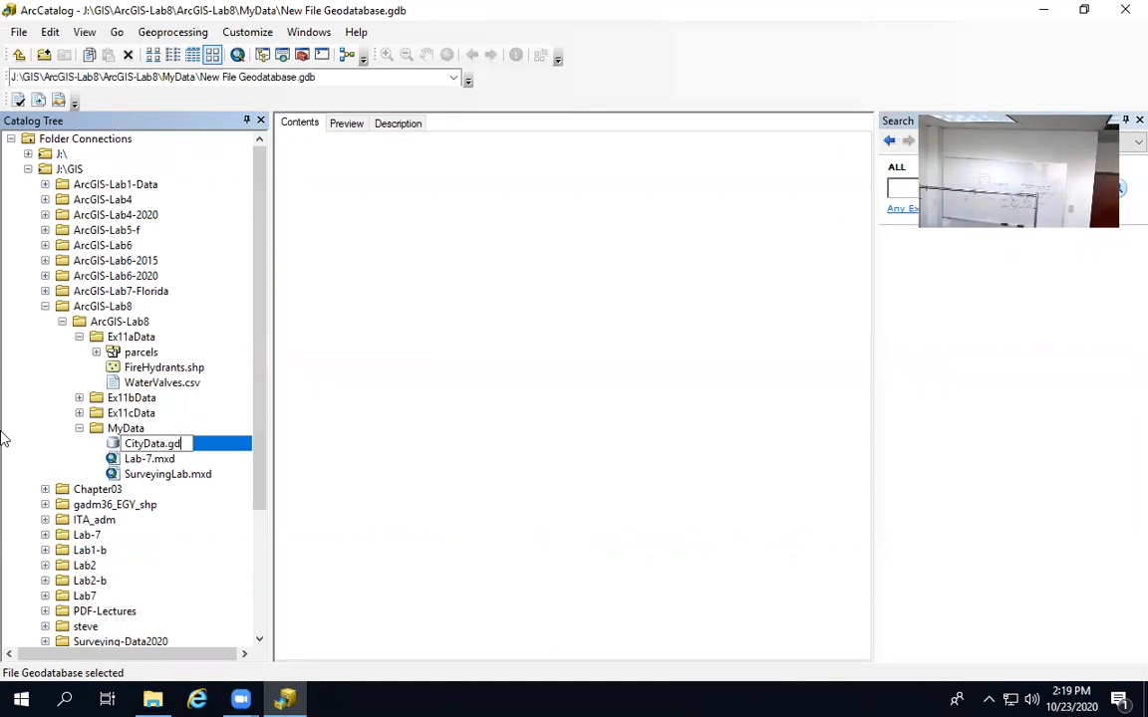
key(BackSpace)
text(b)
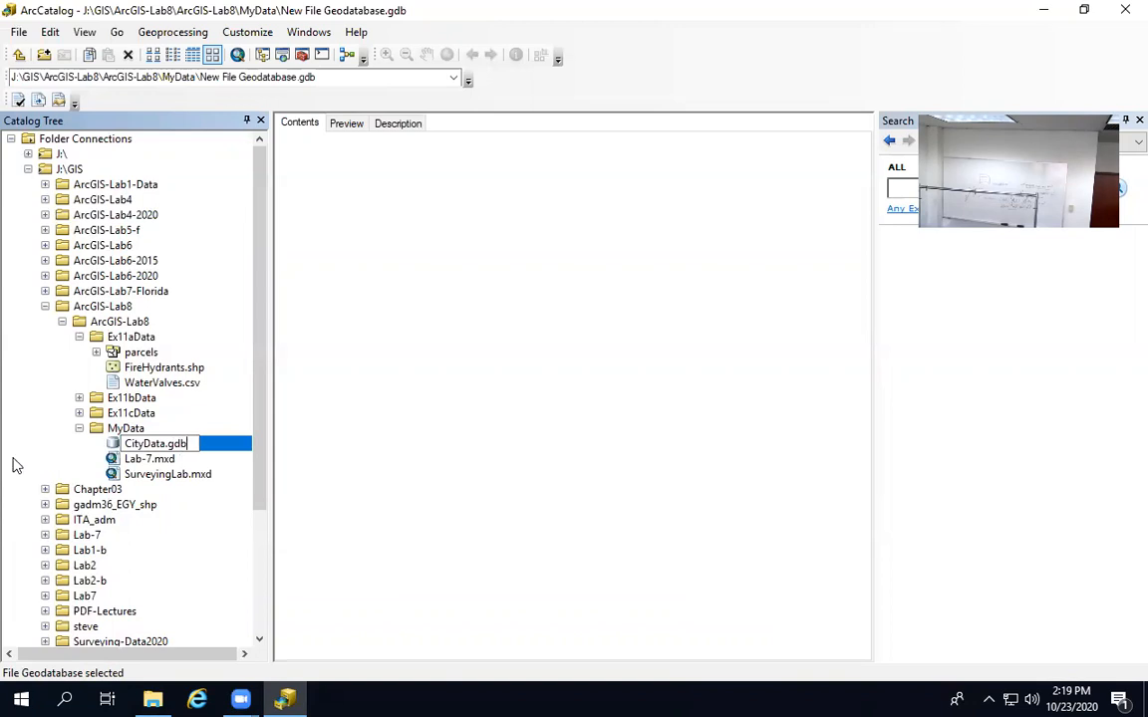
key(Return)
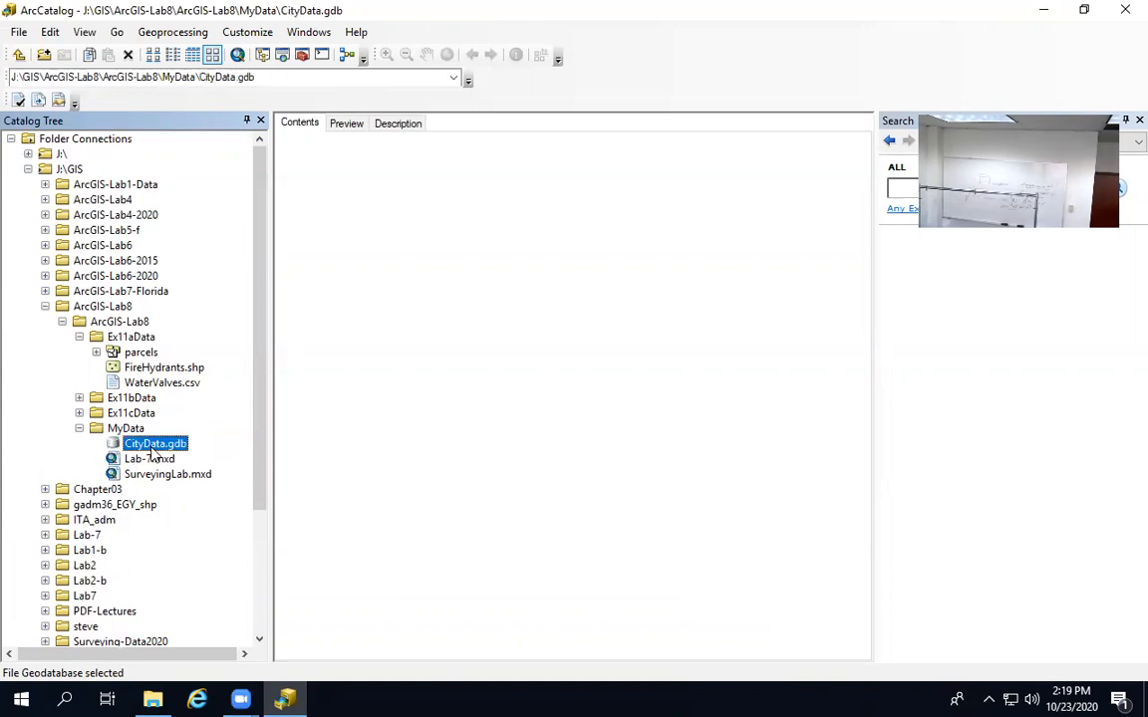
click(152, 447)
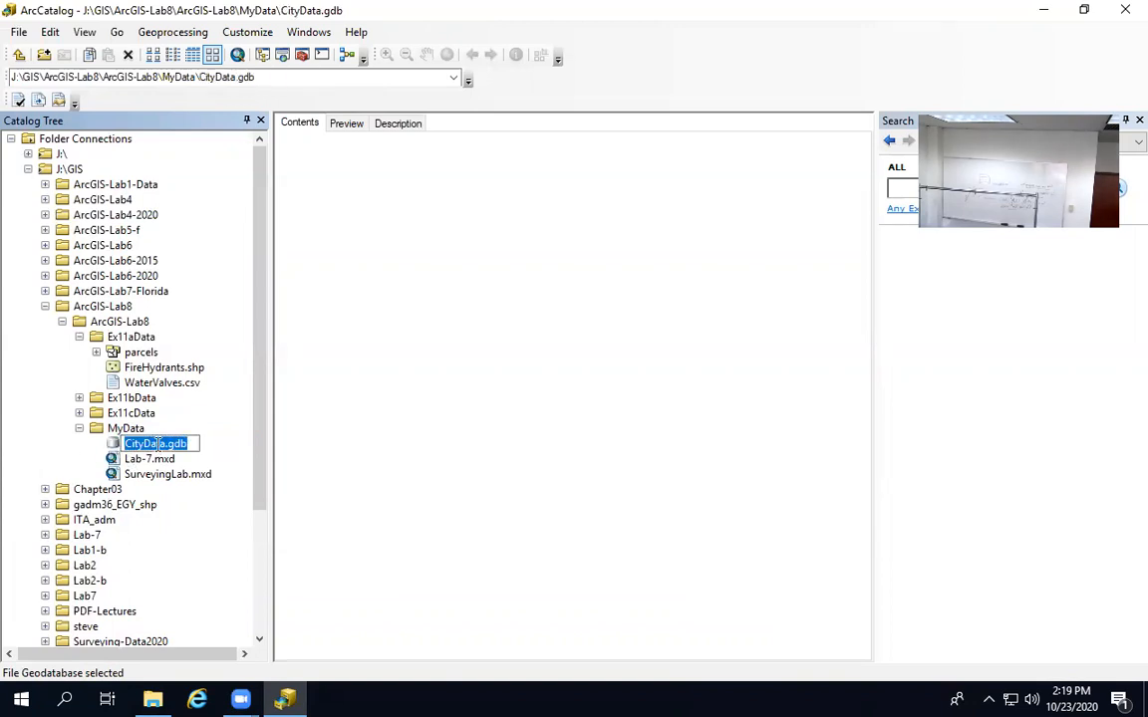
click(88, 453)
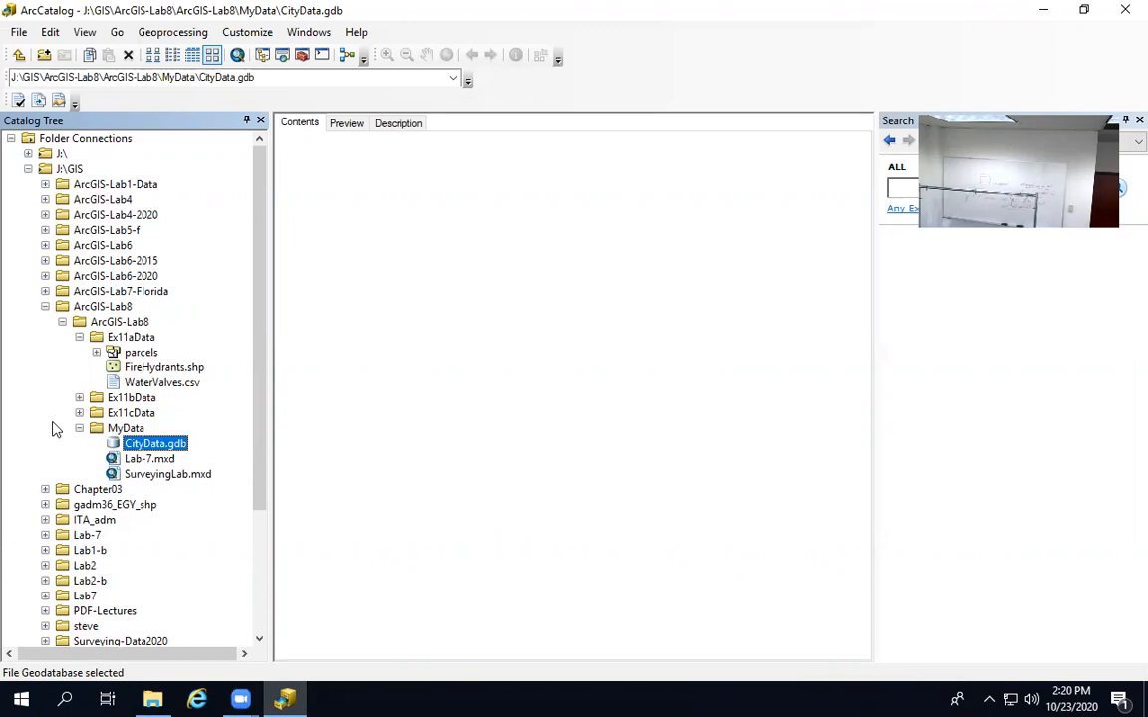
- Start a single feature class import into the CityData.gdb geodatabase
right_click(157, 444)
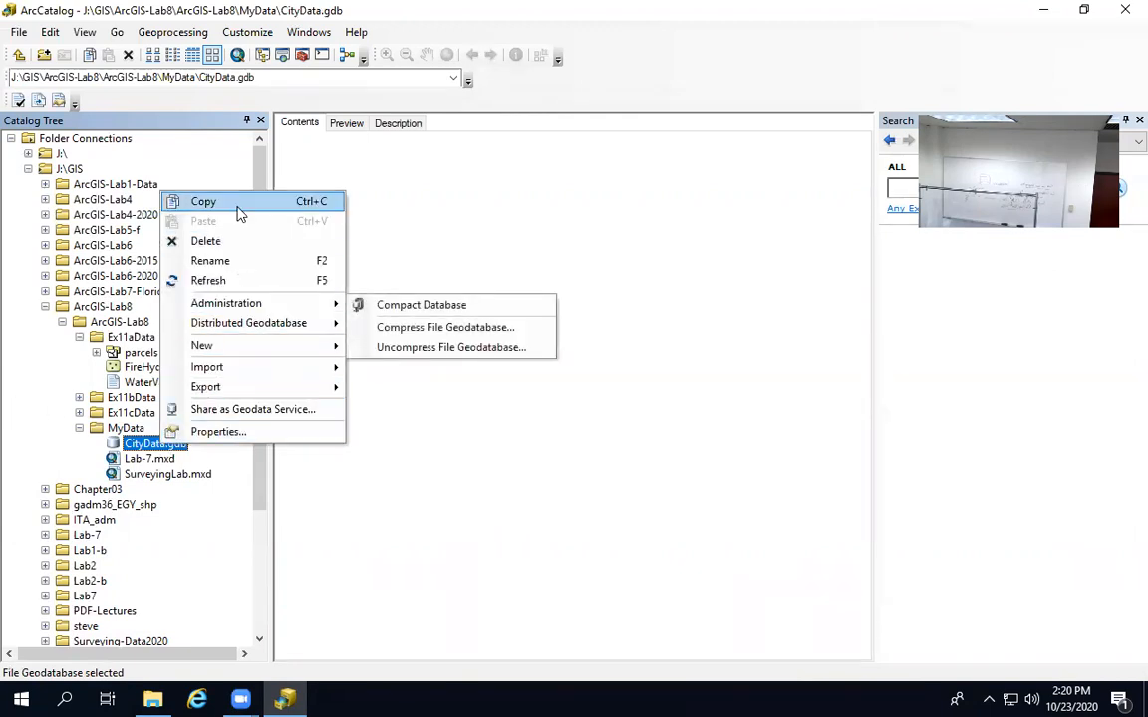
mouse_move(252, 374)
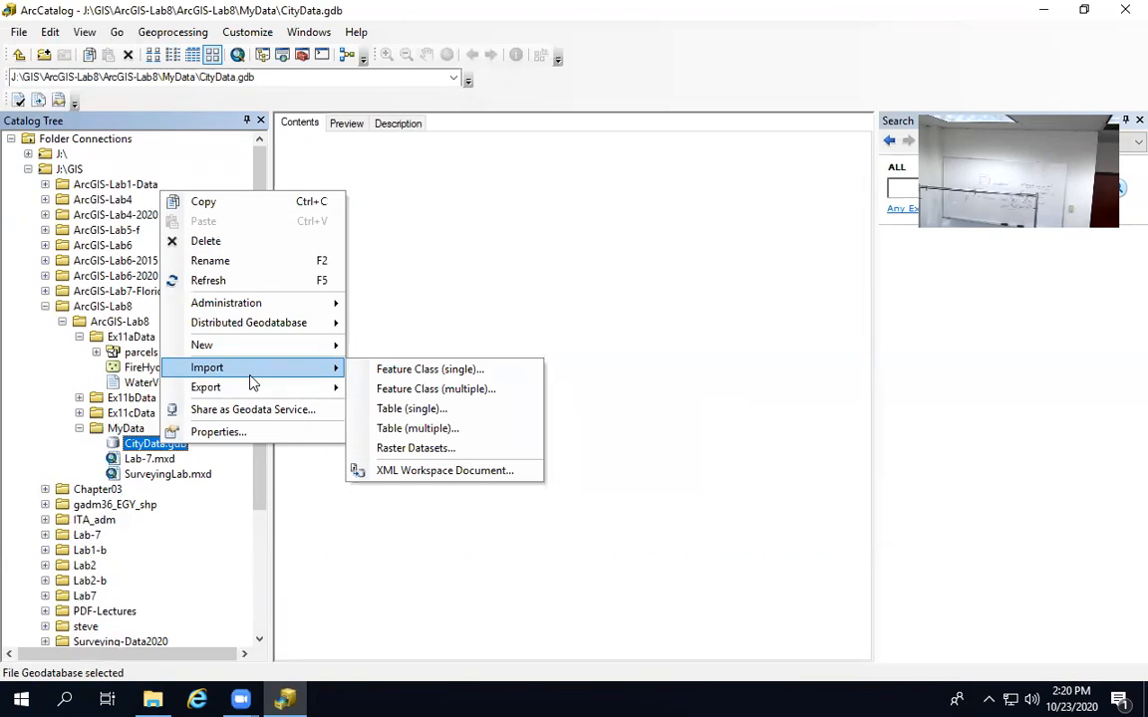
click(412, 369)
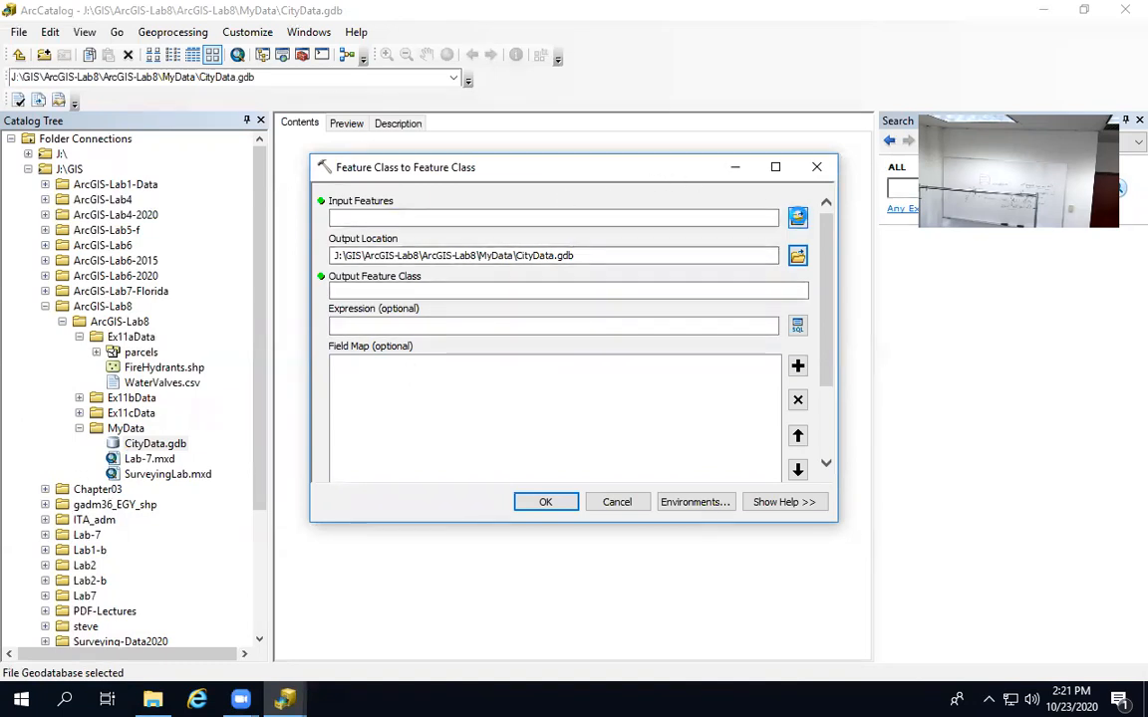
click(798, 219)
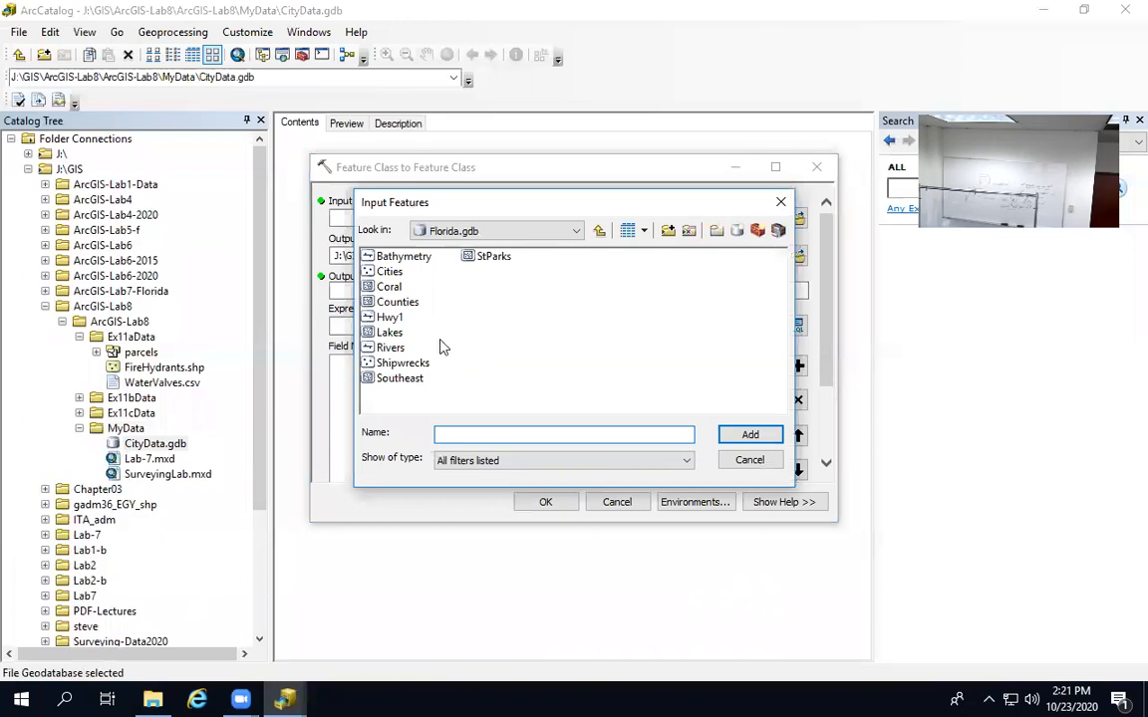
click(599, 231)
click(599, 231)
click(599, 231)
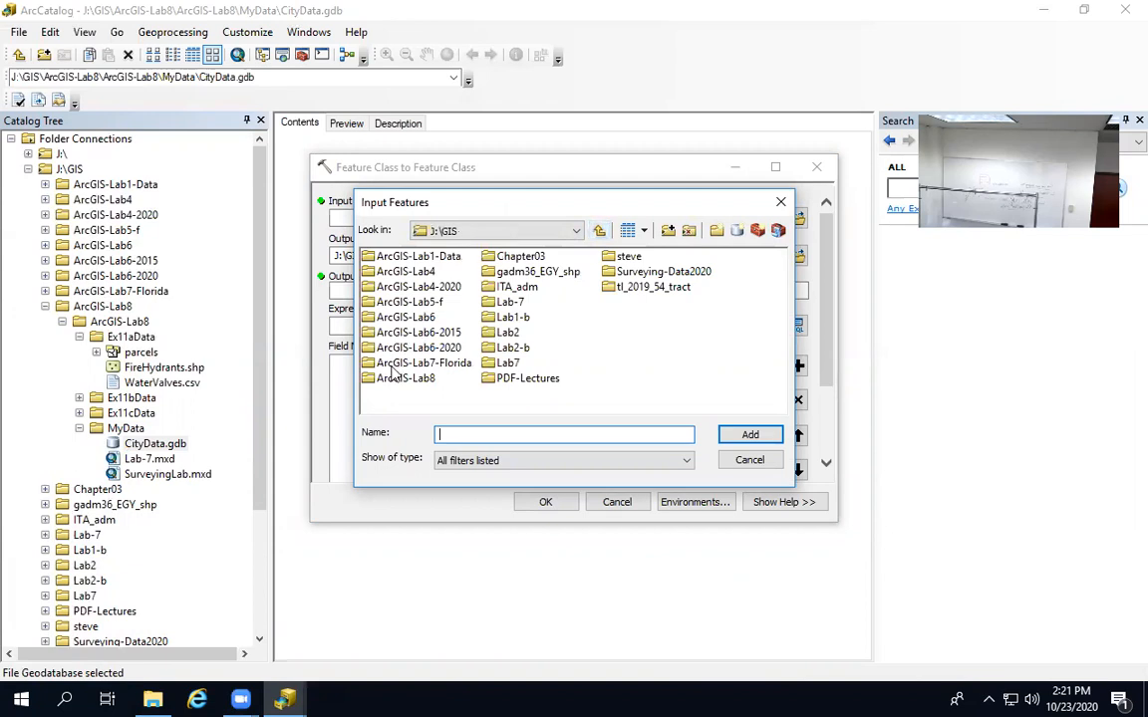
double_click(371, 380)
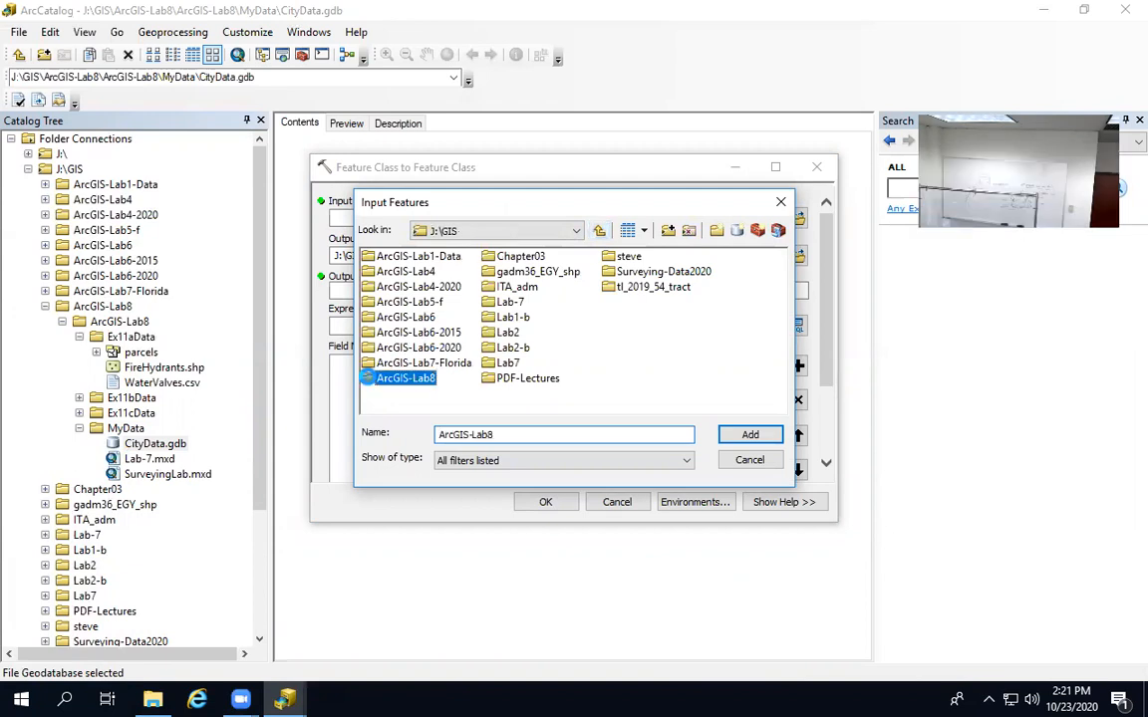
click(371, 257)
double_click(371, 258)
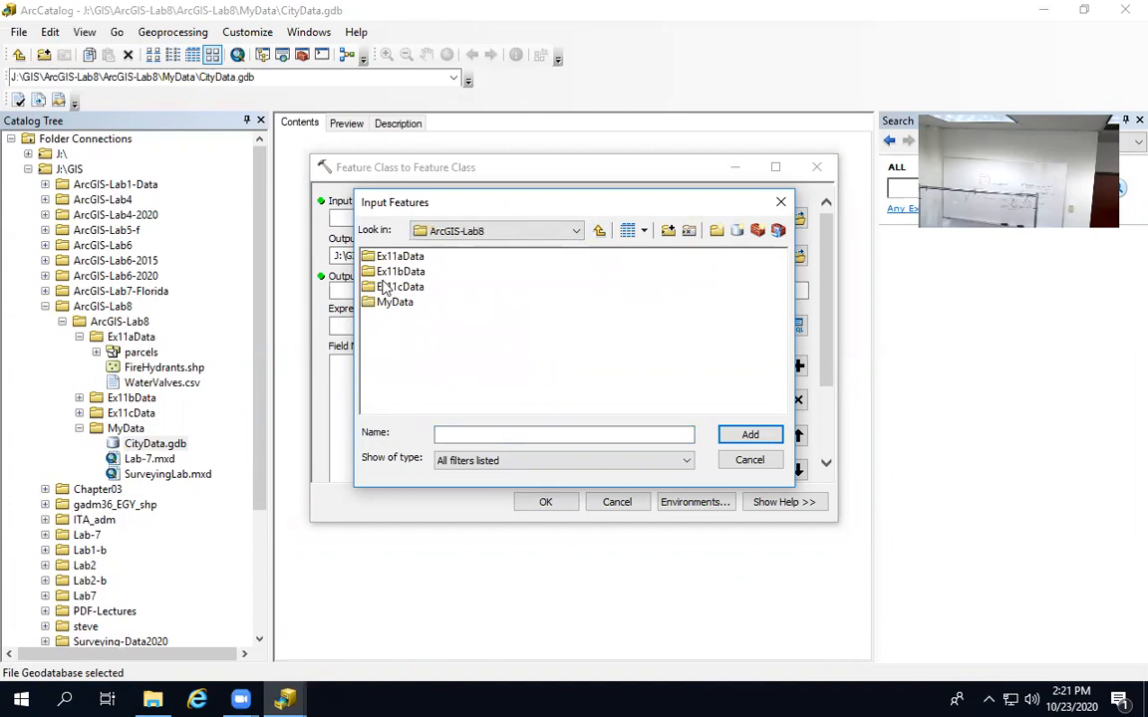
double_click(374, 257)
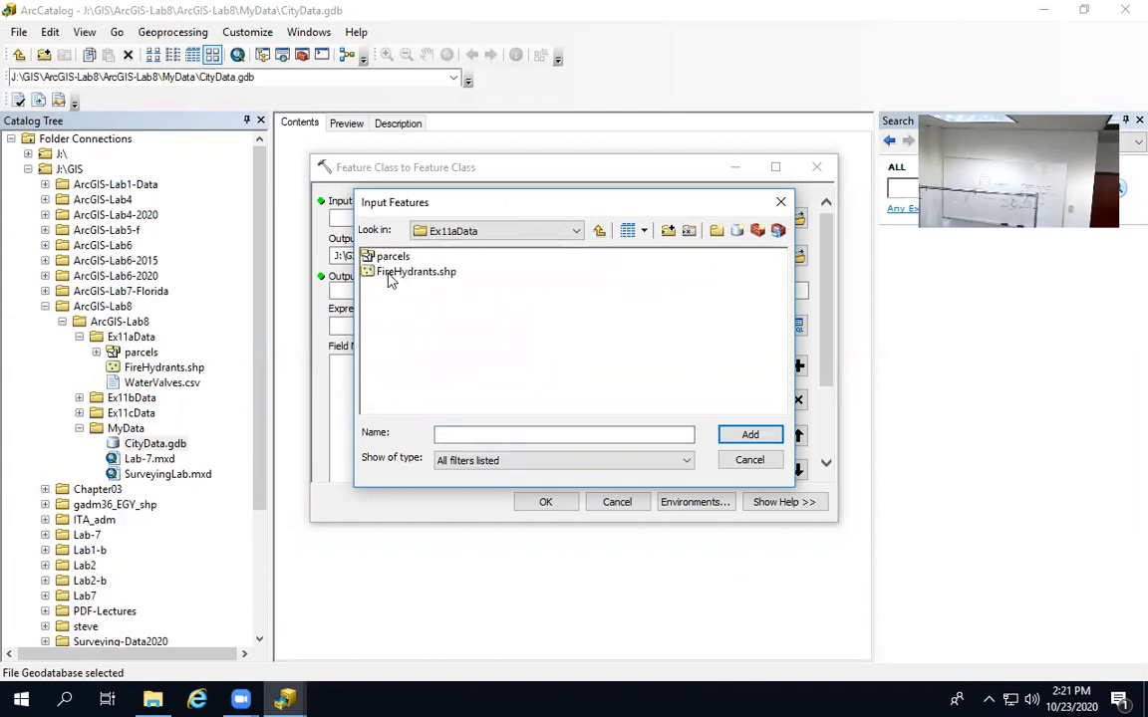
click(387, 259)
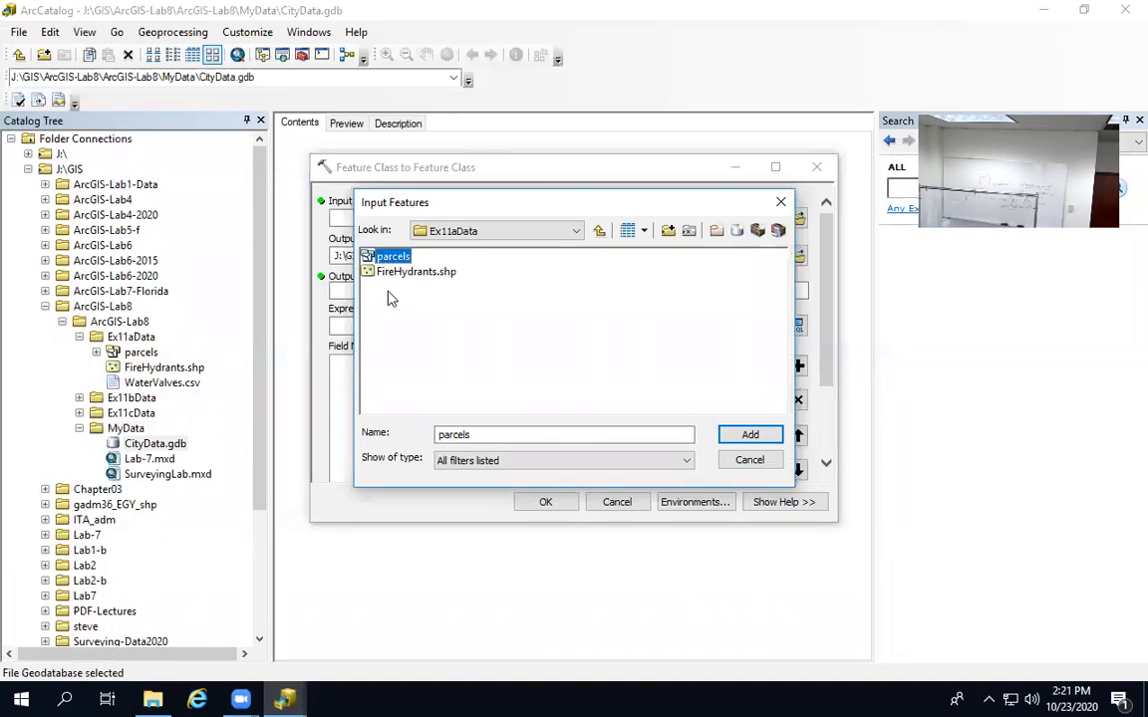
click(386, 271)
click(387, 258)
click(750, 435)
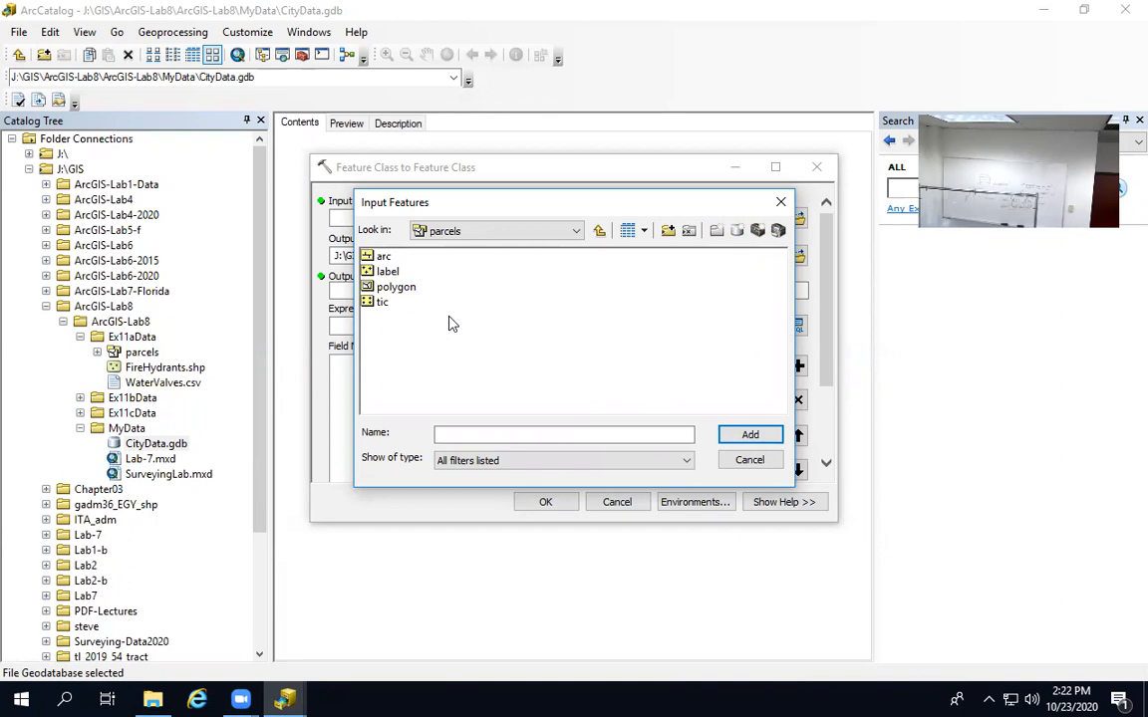
click(382, 257)
click(384, 270)
click(384, 259)
click(750, 436)
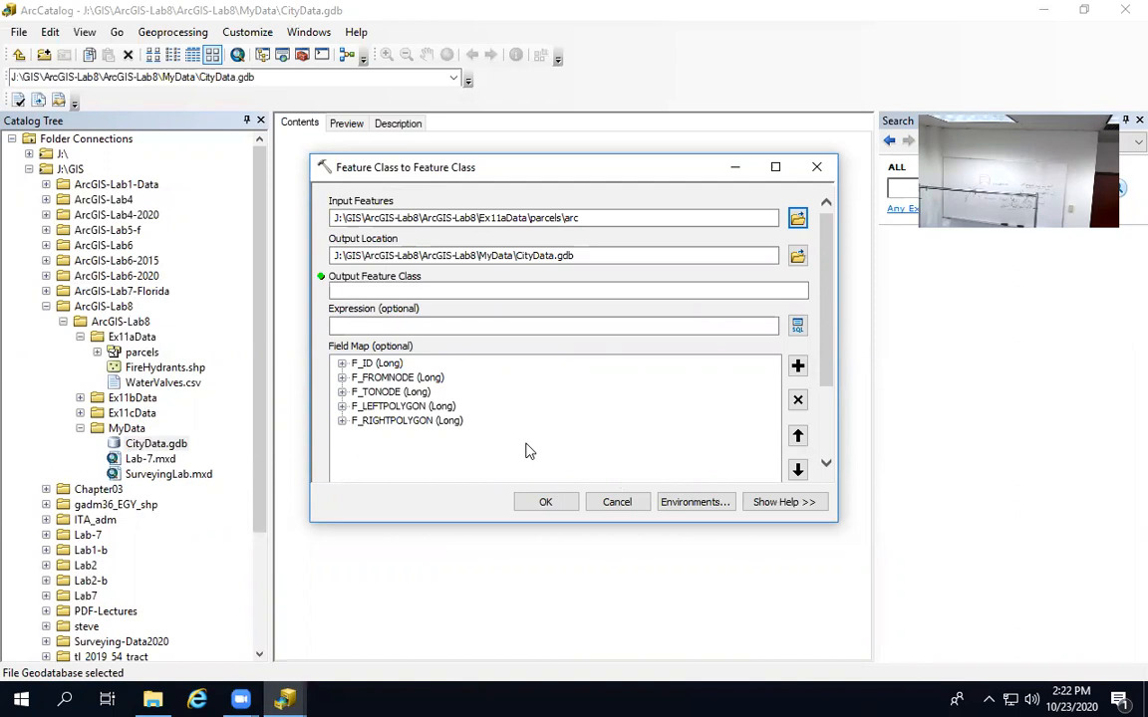
click(617, 502)
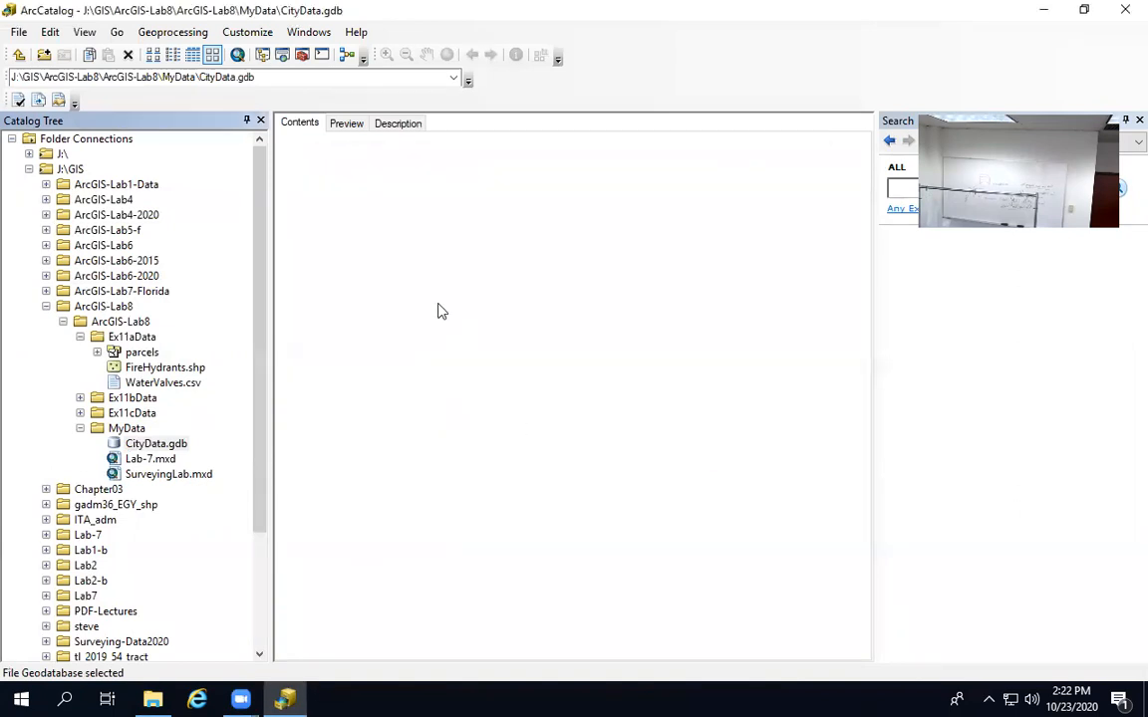
- Start a multiple feature class import into the CityData.gdb geodatabase and open the browser for its input features
click(136, 448)
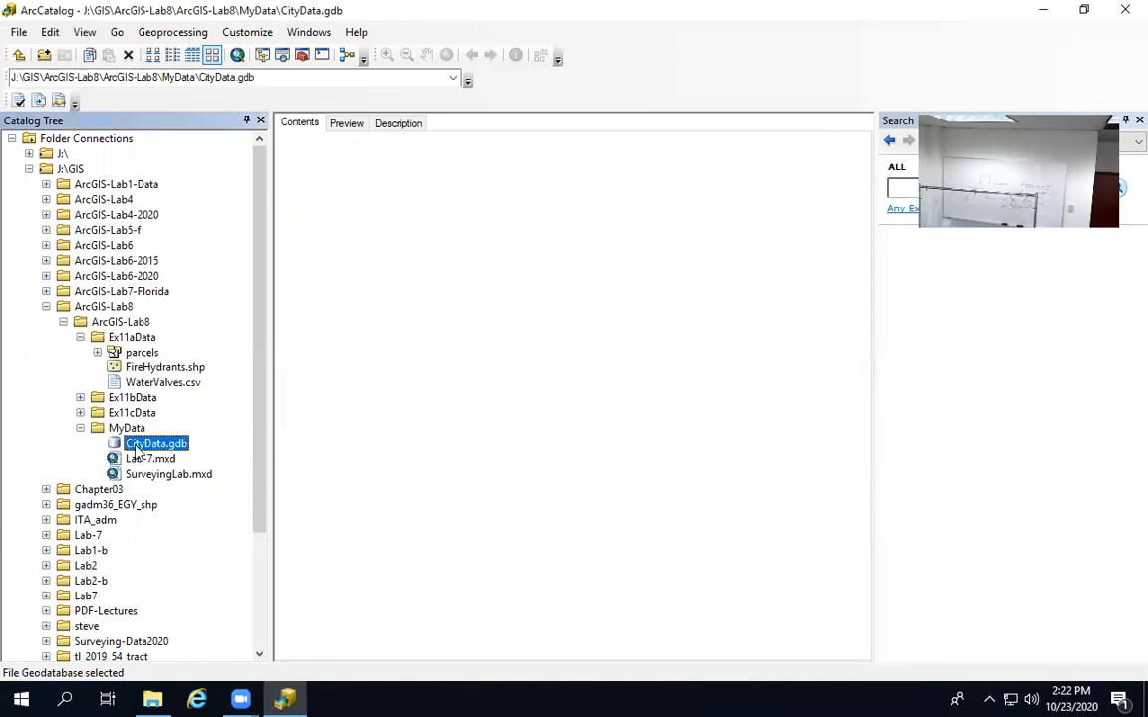
right_click(136, 451)
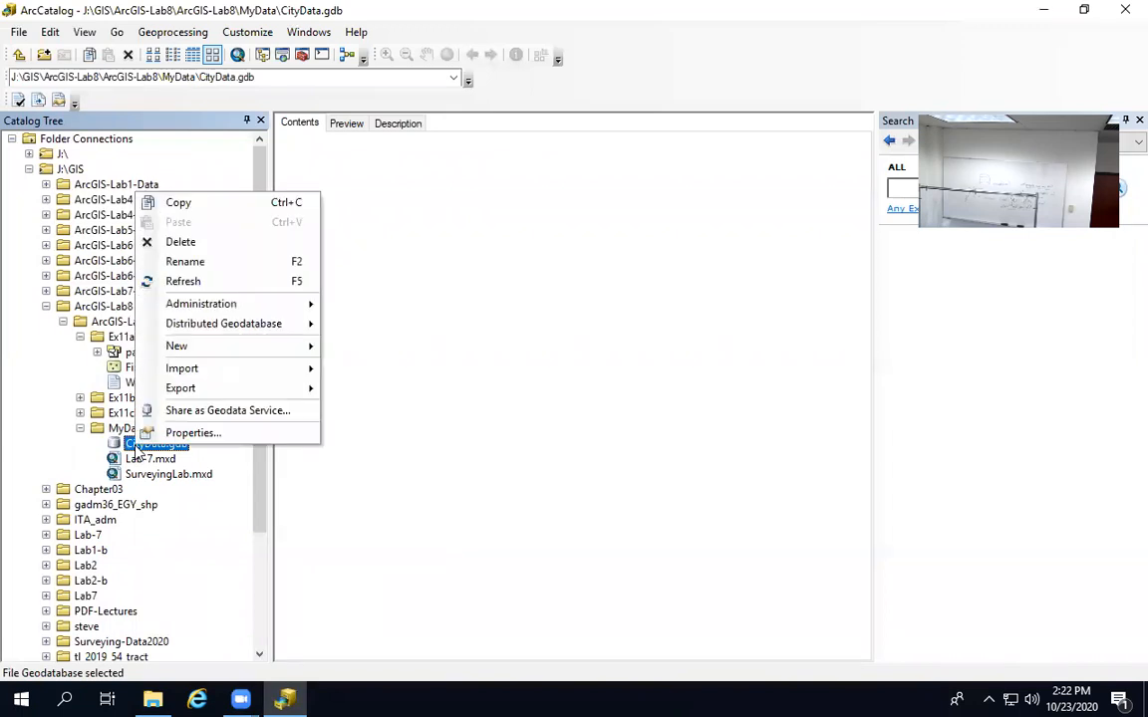
mouse_move(239, 371)
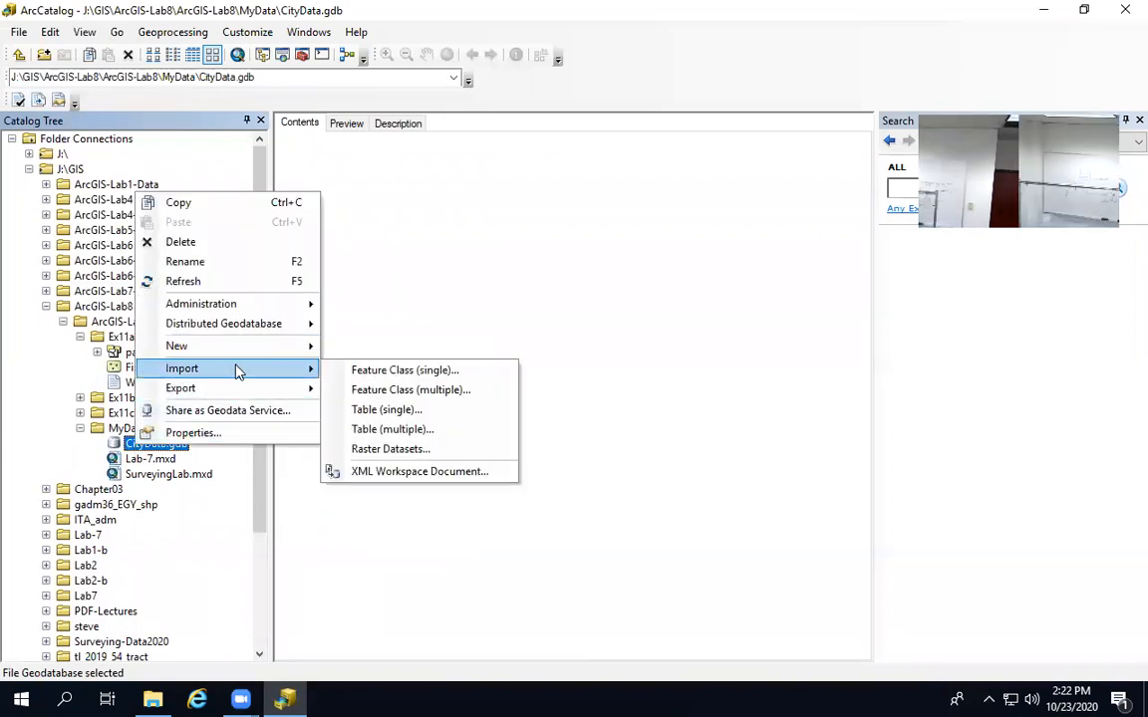
click(366, 391)
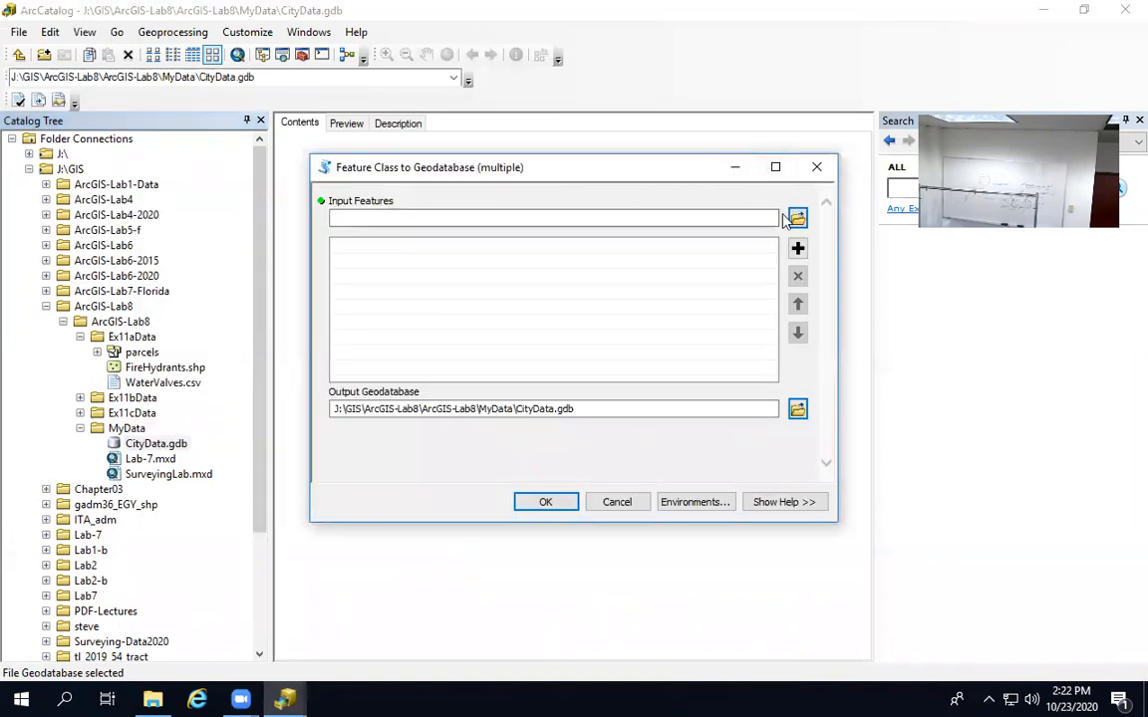
click(798, 220)
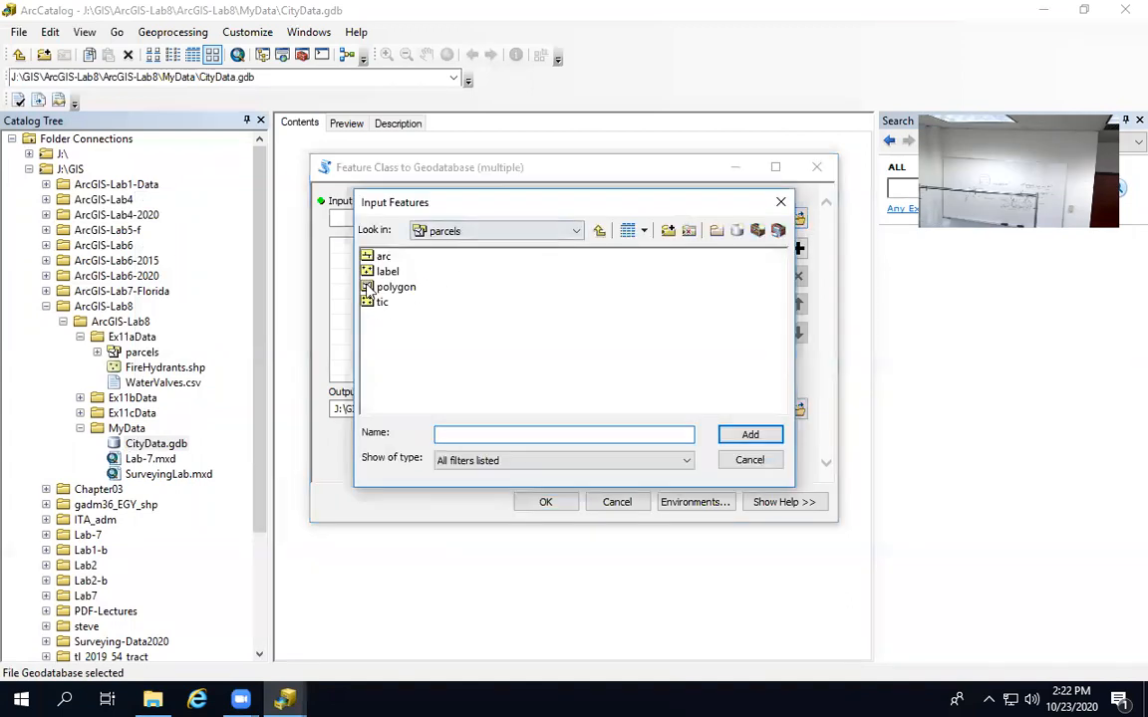
click(383, 257)
ctrl+click(385, 270)
click(599, 231)
click(599, 231)
click(599, 231)
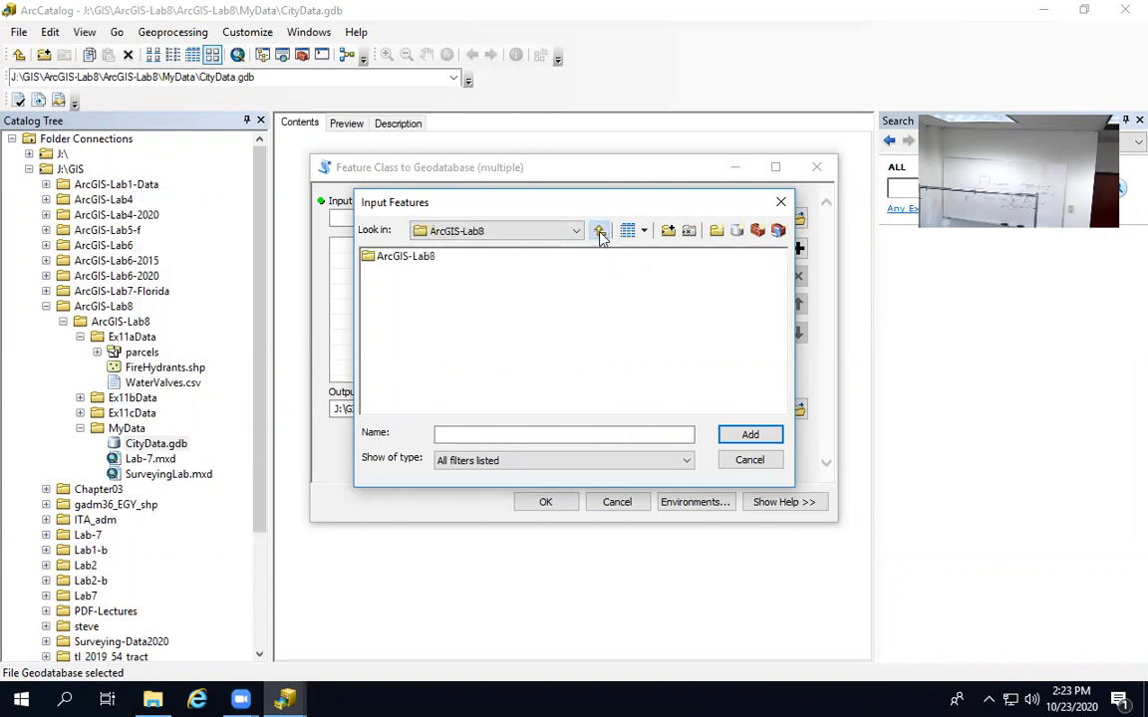
double_click(384, 261)
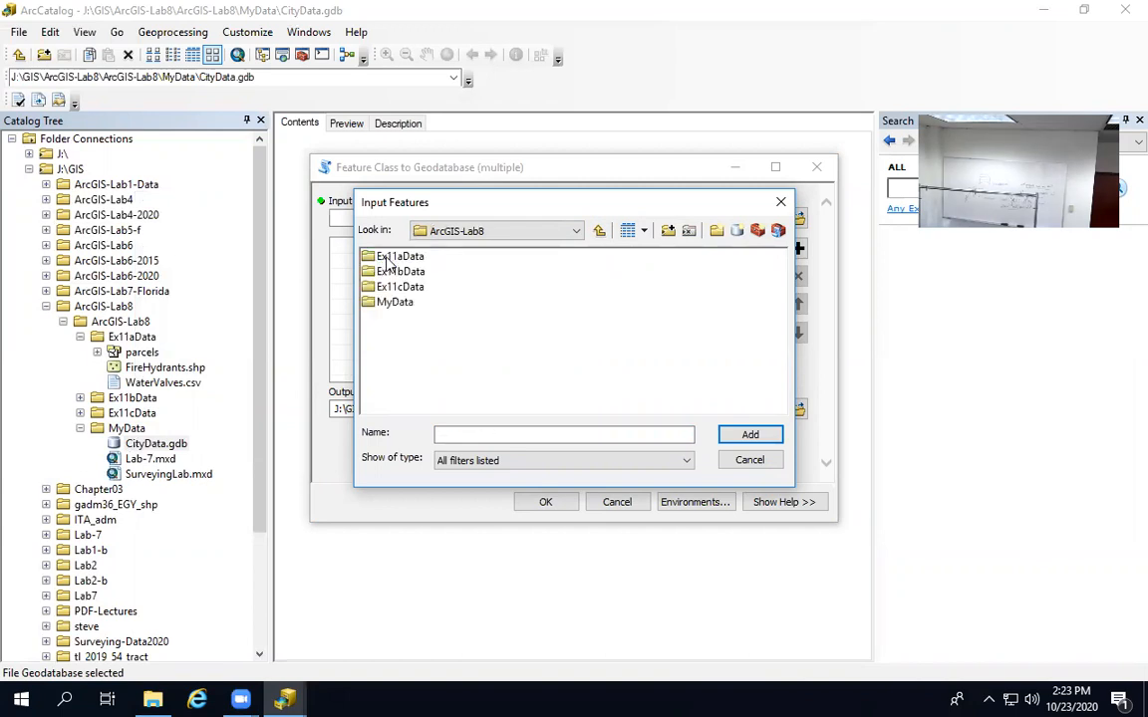
double_click(388, 258)
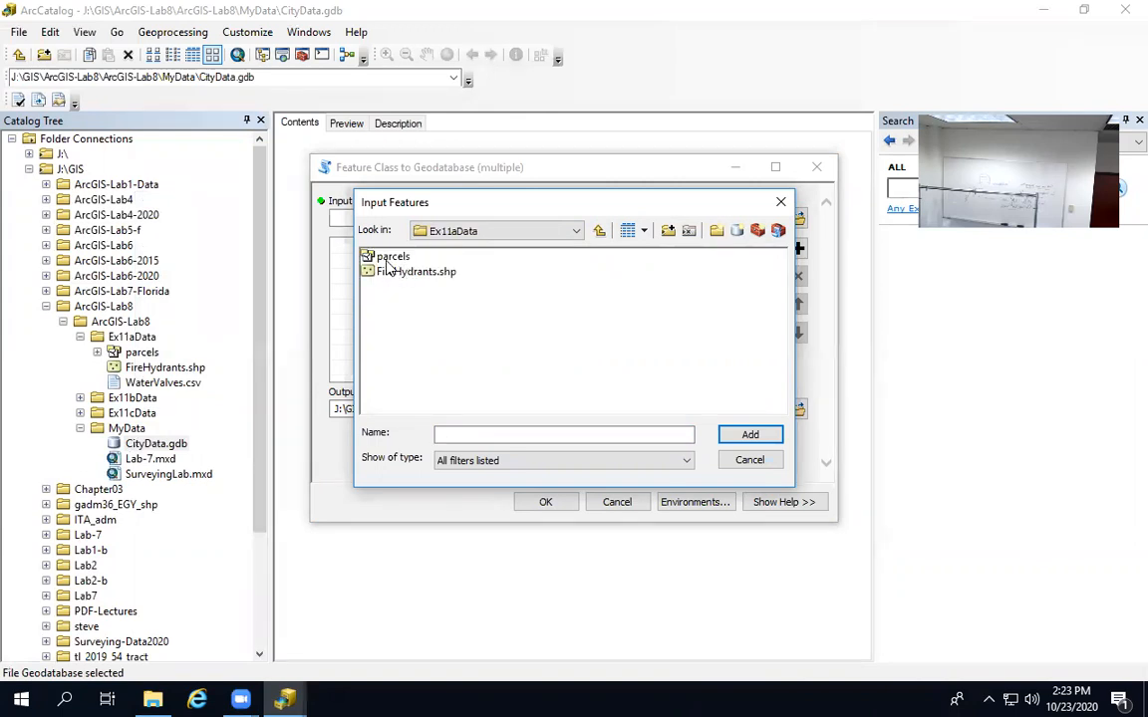
click(388, 259)
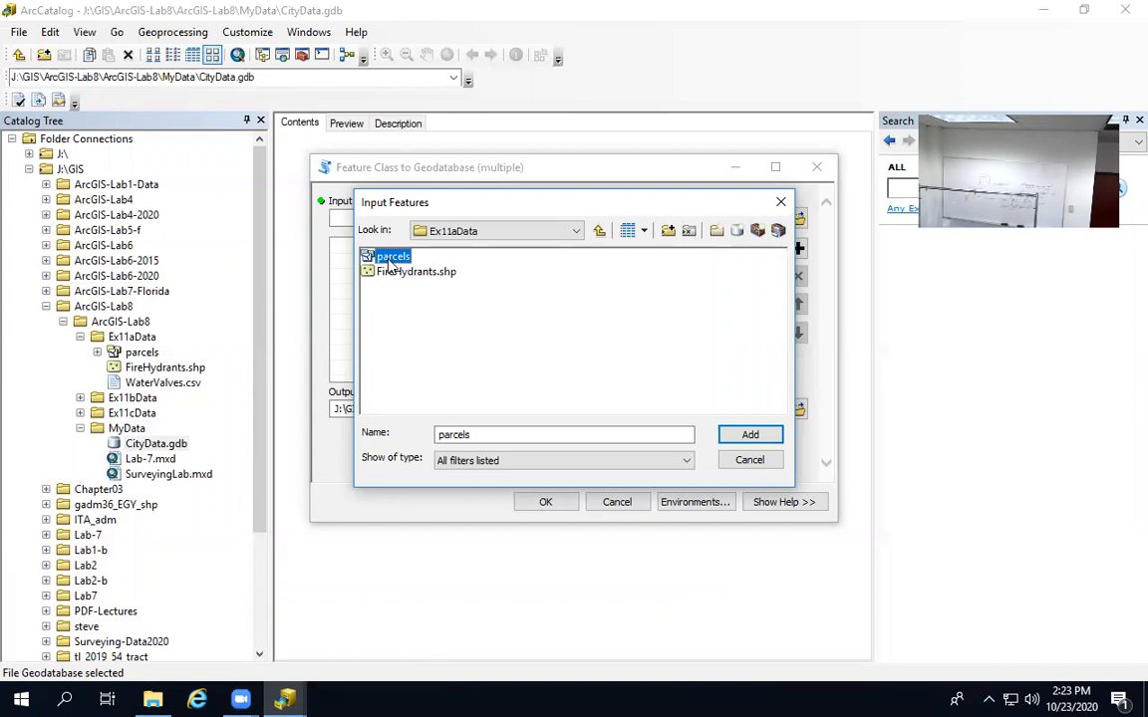
double_click(389, 261)
- Add the arc, label, polygon and tic feature classes of the parcels coverage as inputs and run the import into CityData.gdb
click(384, 260)
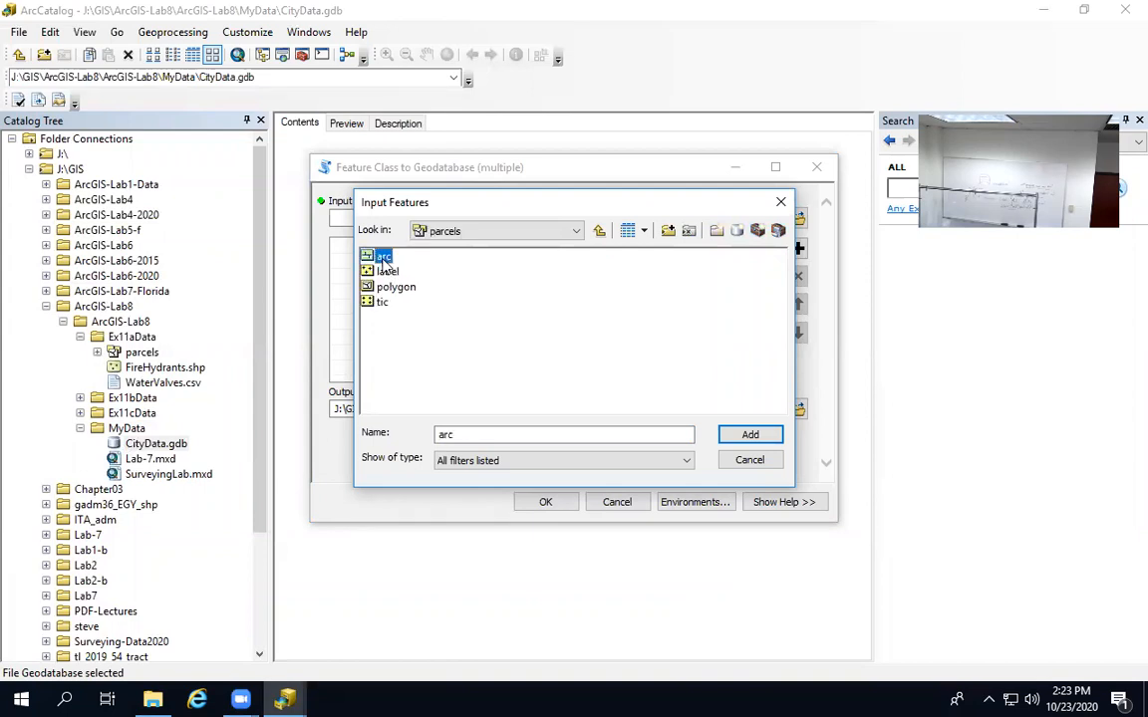
ctrl+click(386, 269)
key(shift+Down)
key(shift+Down)
click(748, 435)
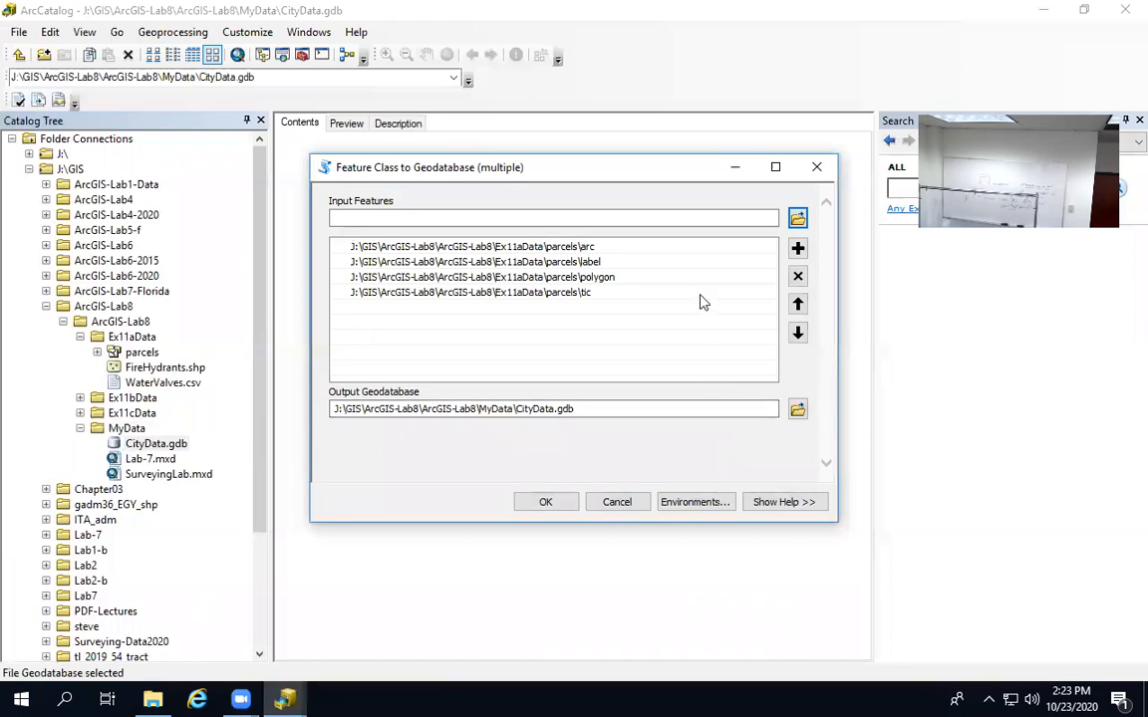
click(546, 502)
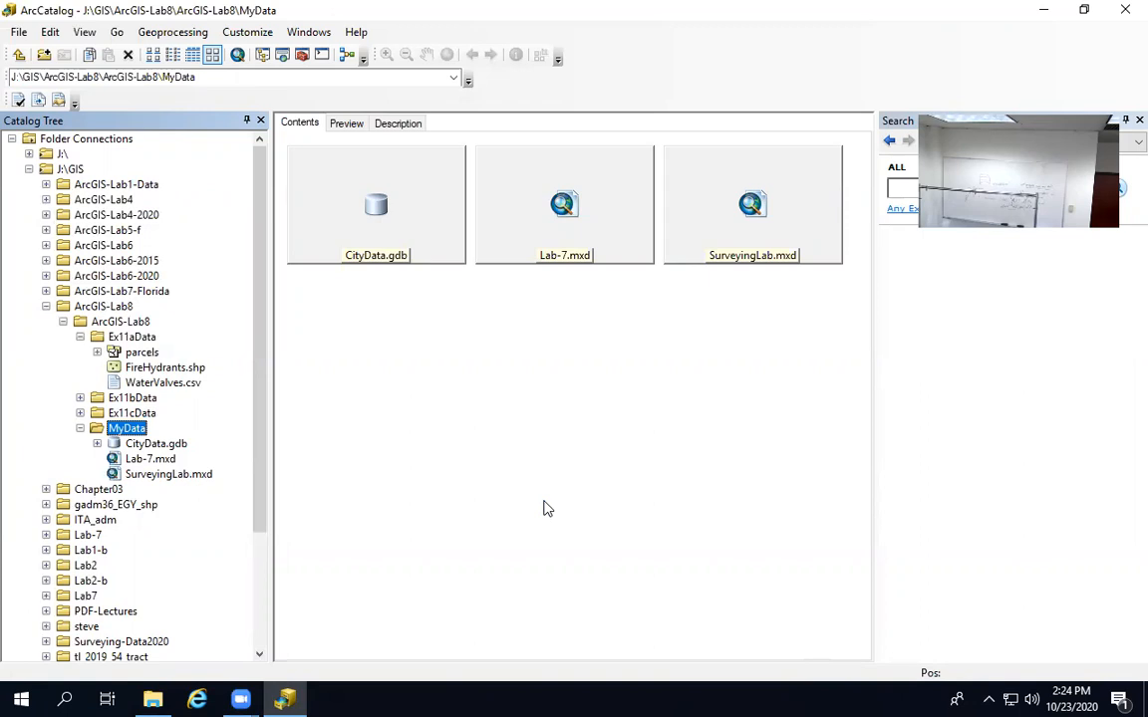
- Import FireHydrants.shp from the Ex11aData folder into CityData.gdb with the multiple feature class import
click(130, 444)
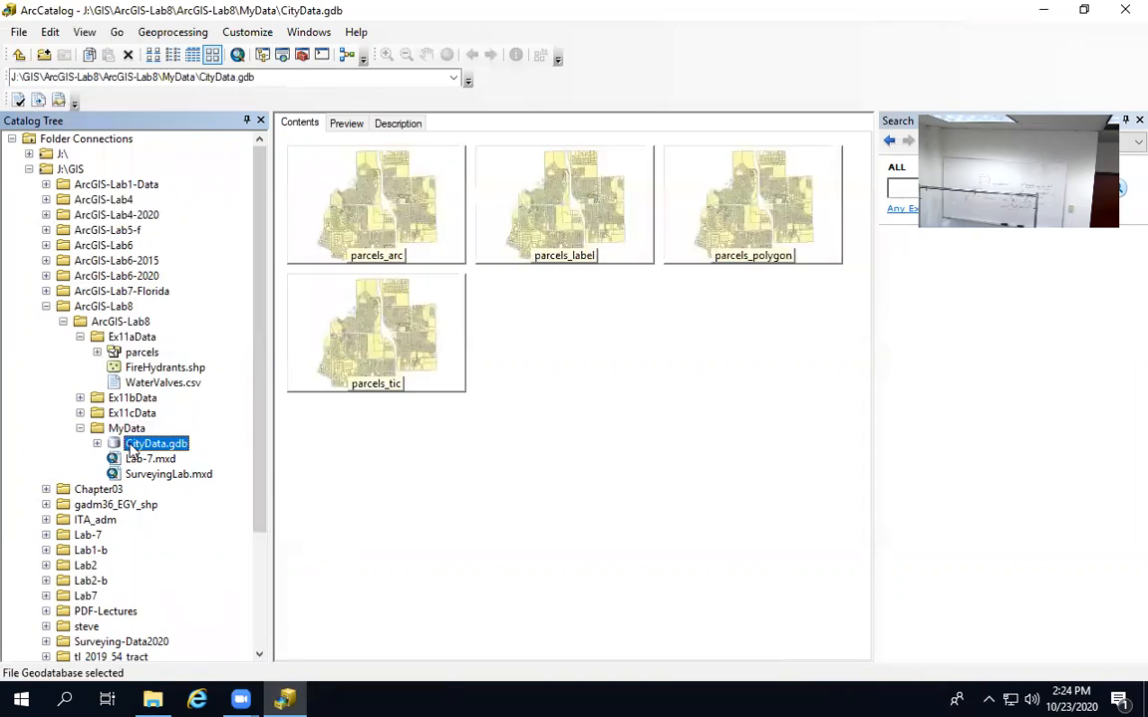
right_click(129, 449)
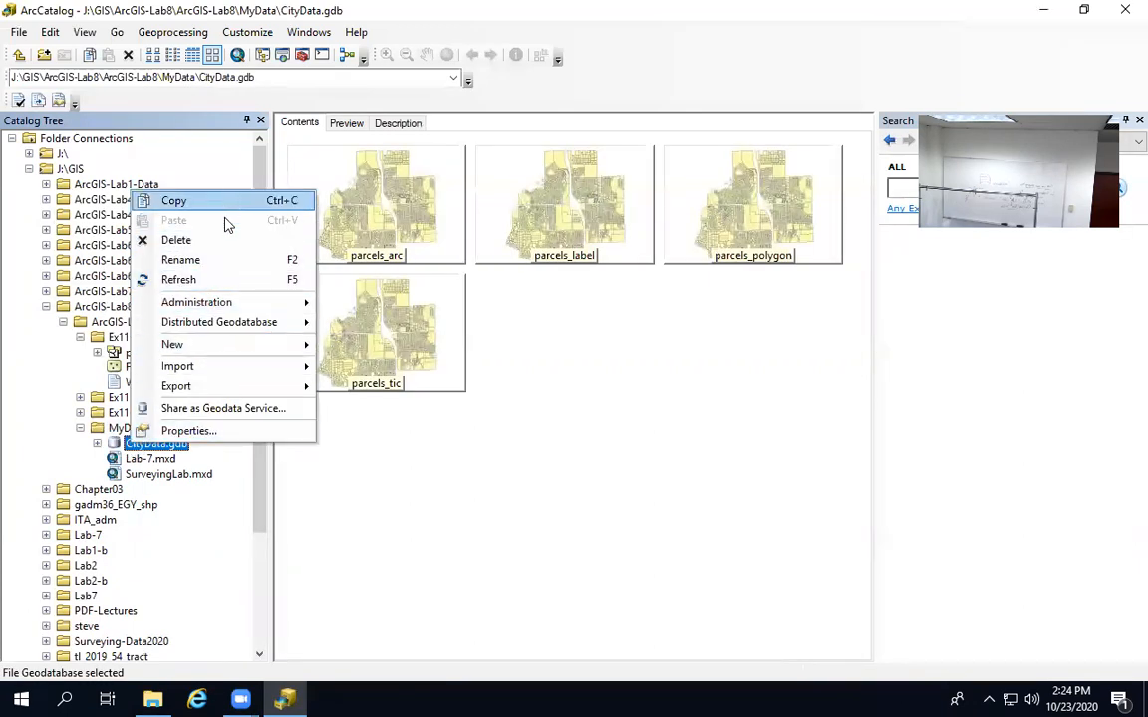
mouse_move(225, 367)
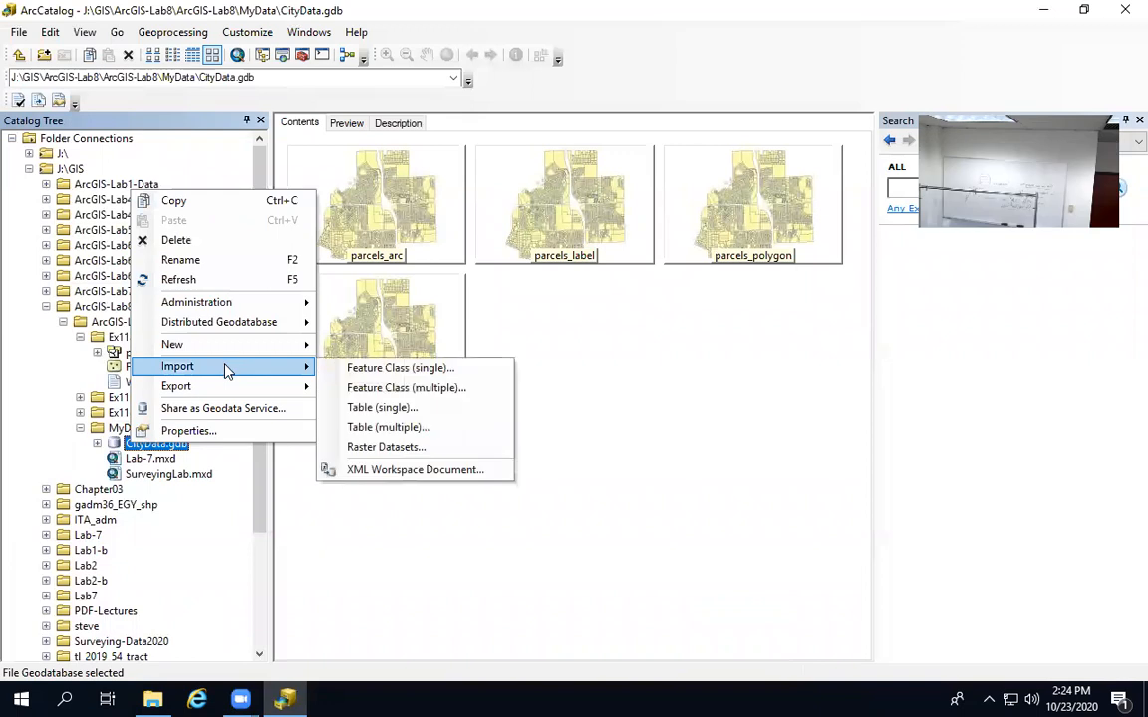
click(382, 395)
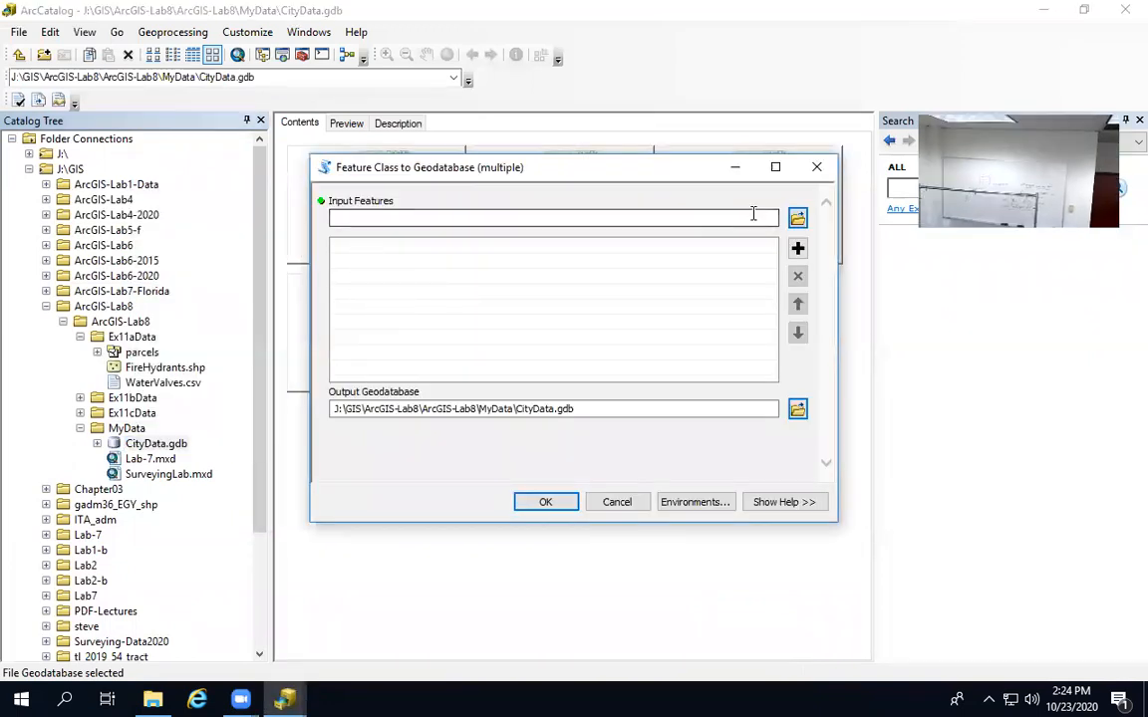
click(797, 218)
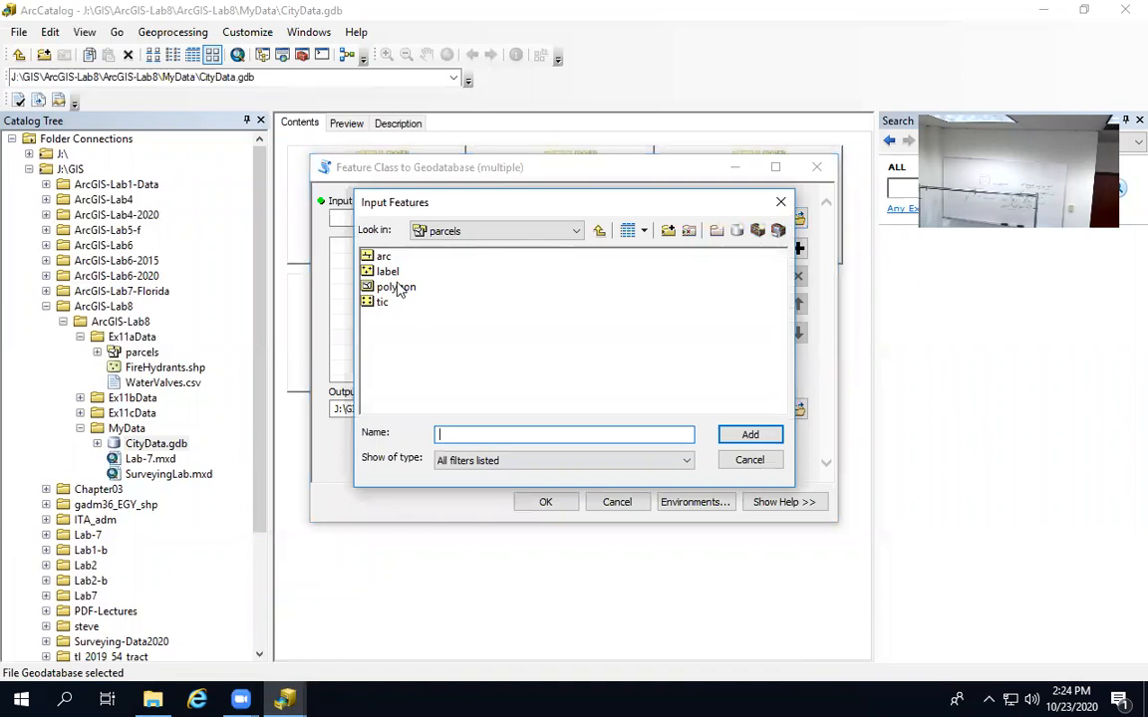
click(599, 230)
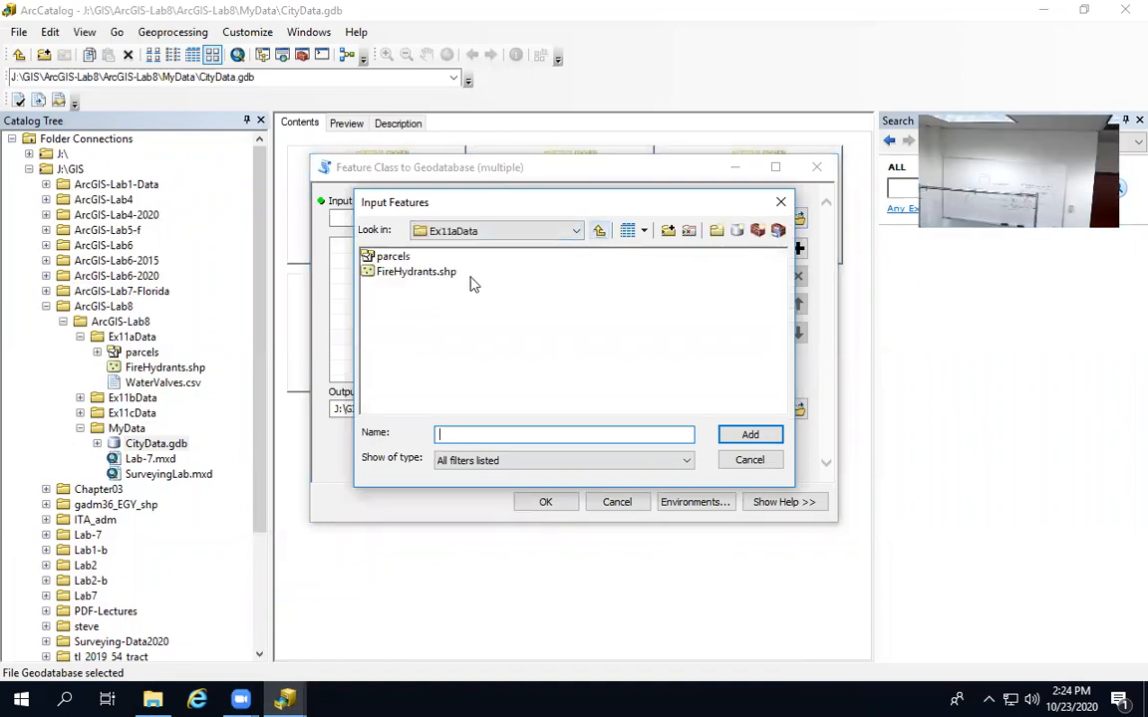
click(384, 273)
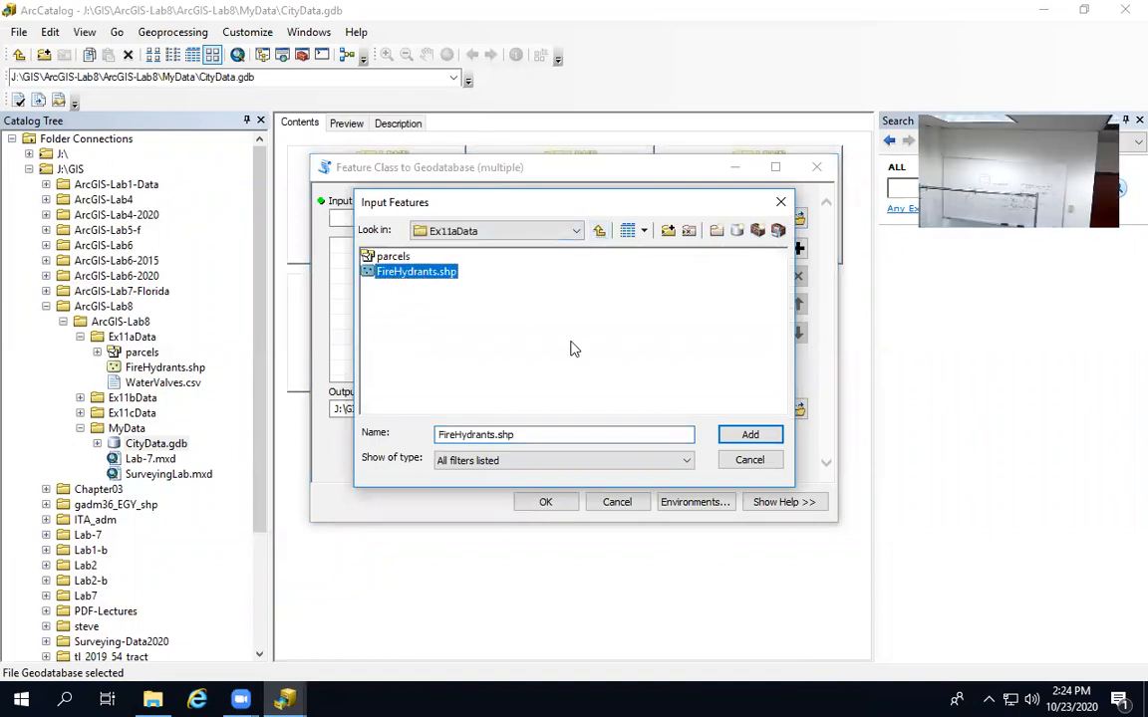
click(750, 435)
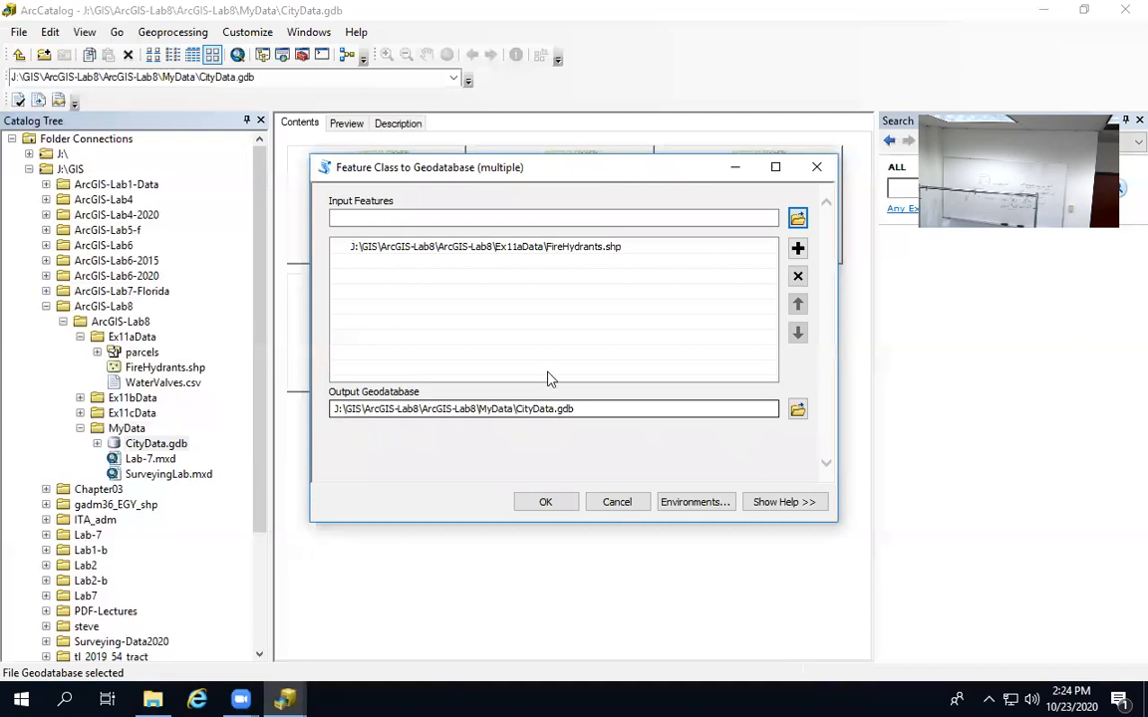
click(576, 508)
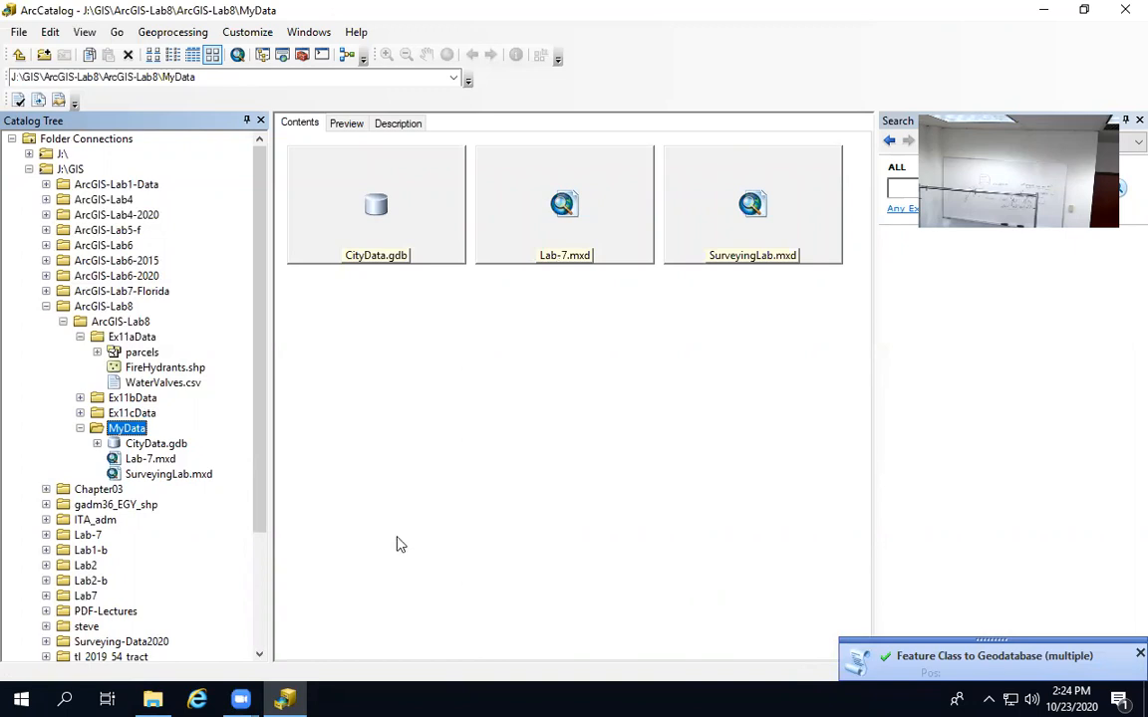
- Expand CityData.gdb and examine the imported FireHydrants, parcels_arc, parcels_label and parcels_polygon feature classes
click(97, 443)
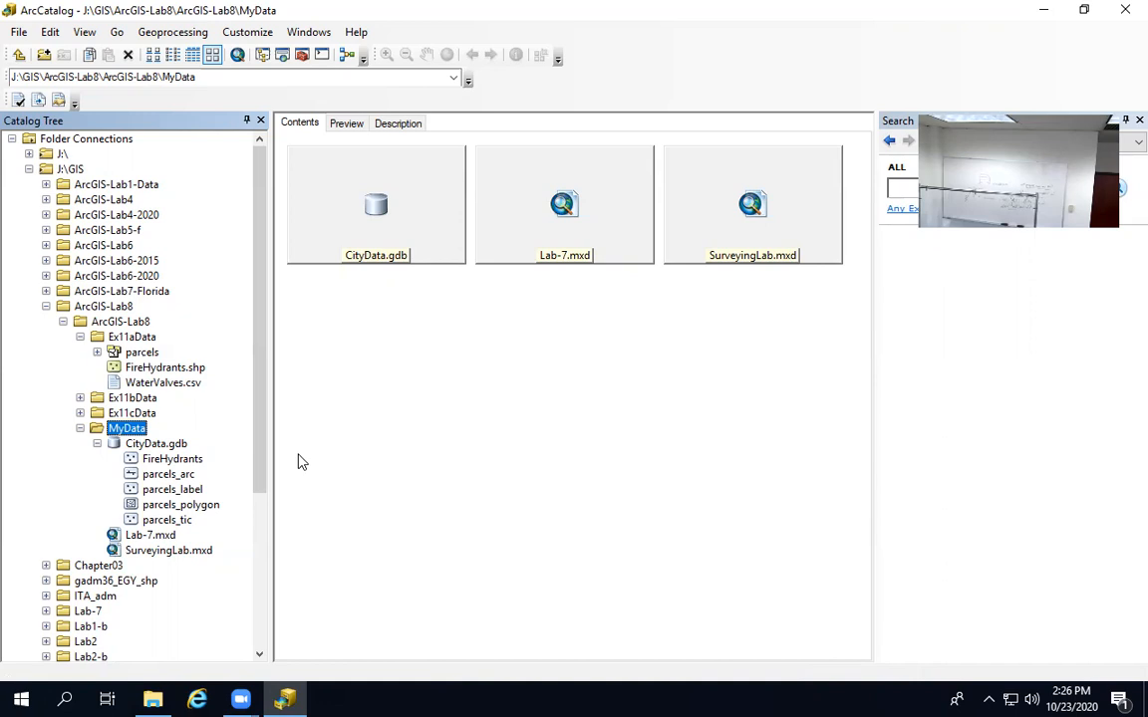
click(170, 459)
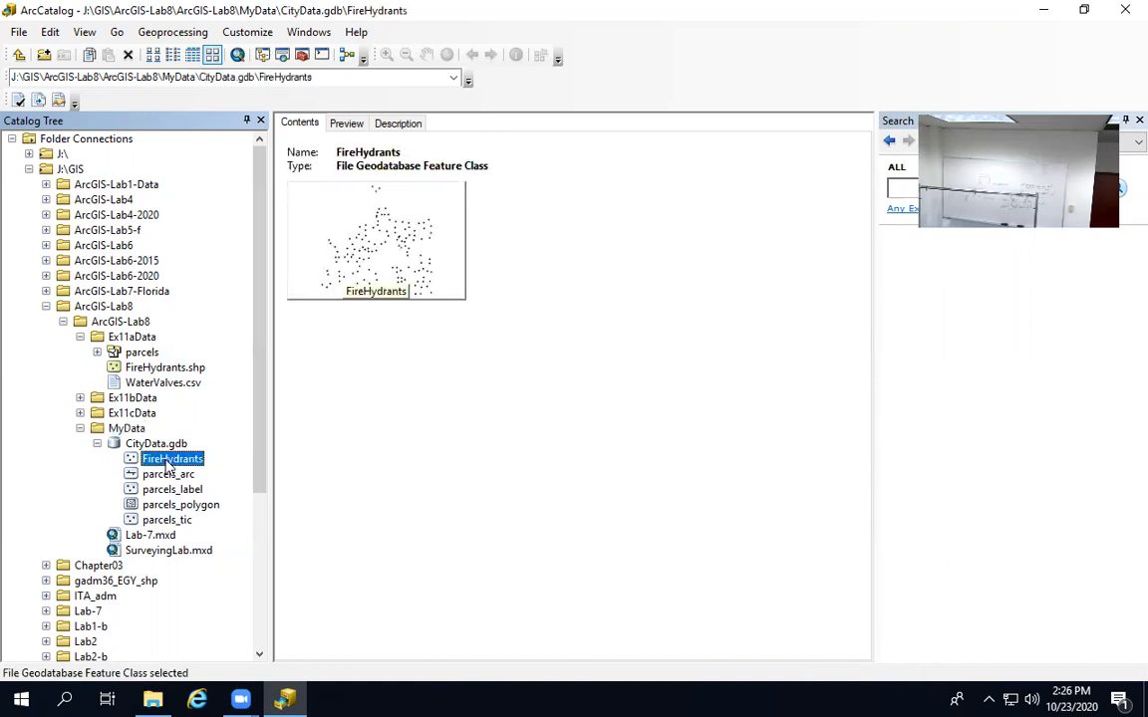
click(160, 475)
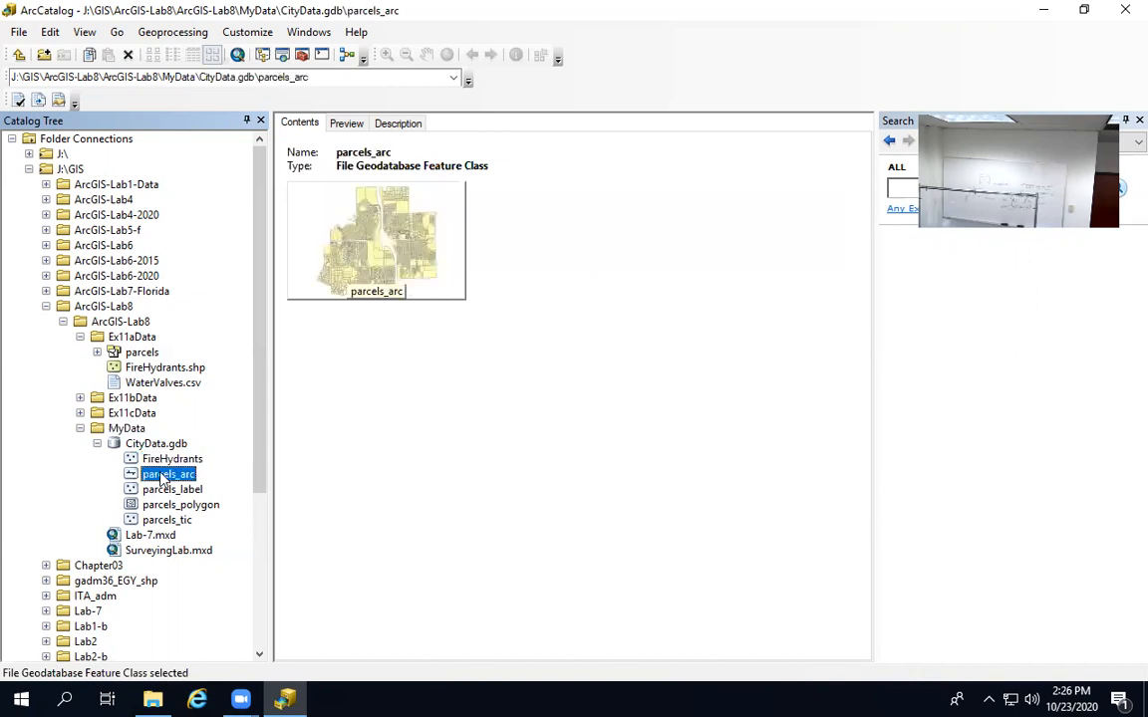
click(160, 488)
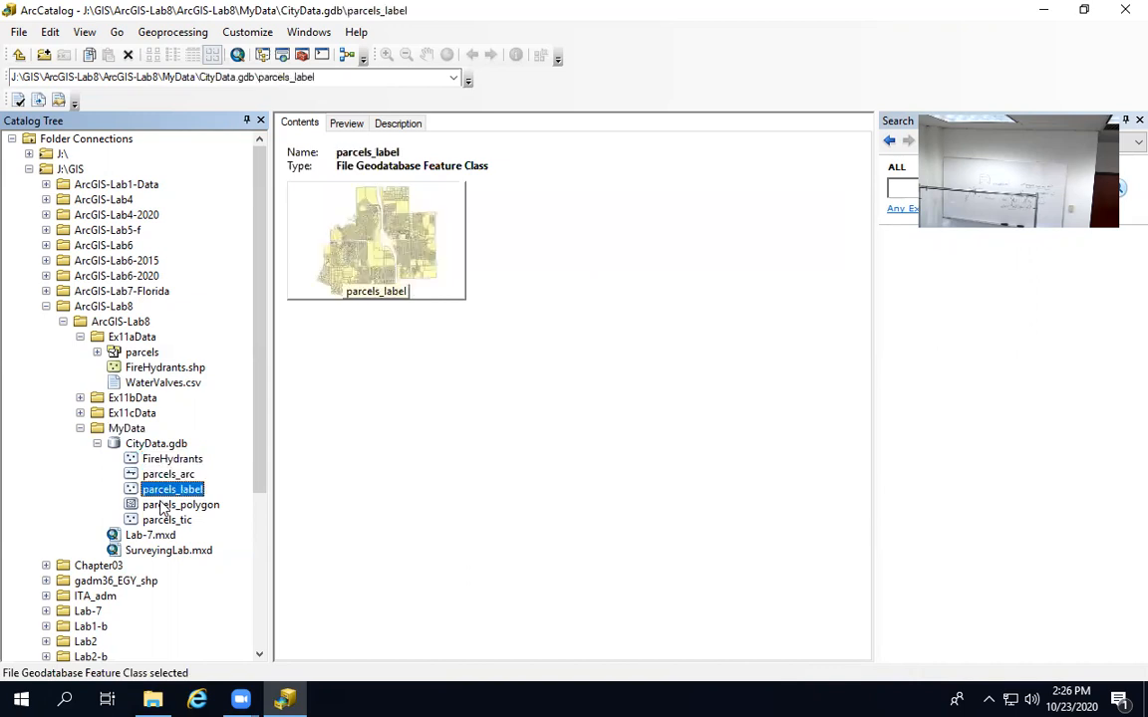
click(160, 506)
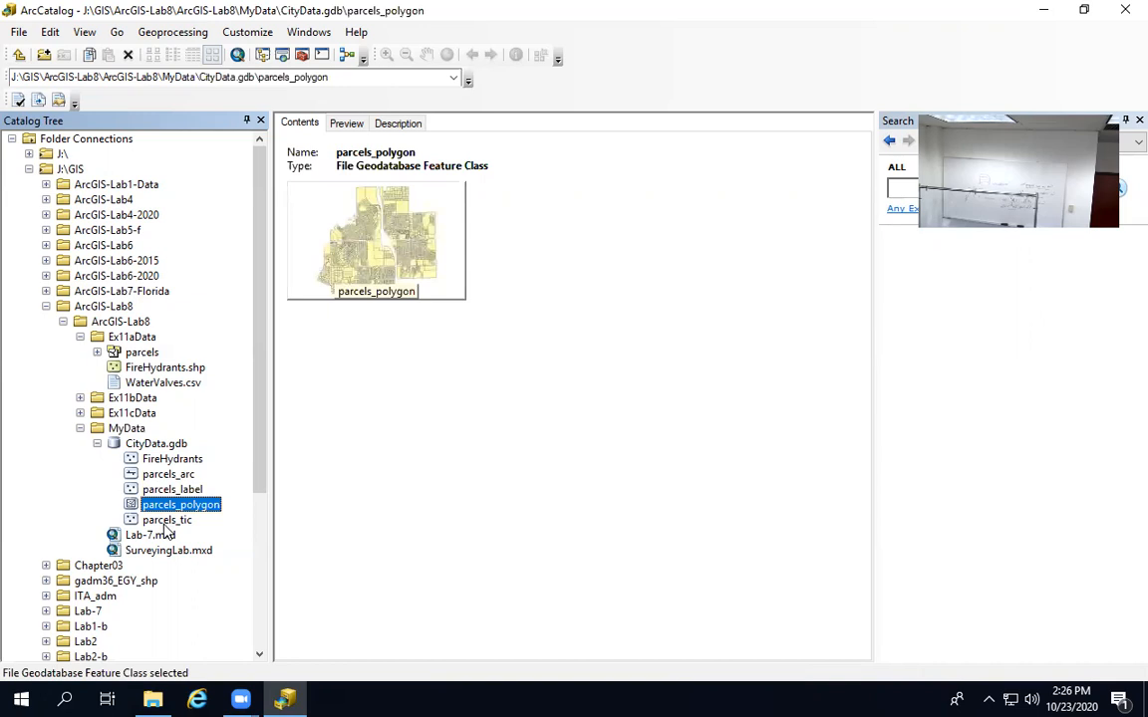
- Check the imported parcels_tic and FireHydrants feature classes in CityData.gdb
click(160, 522)
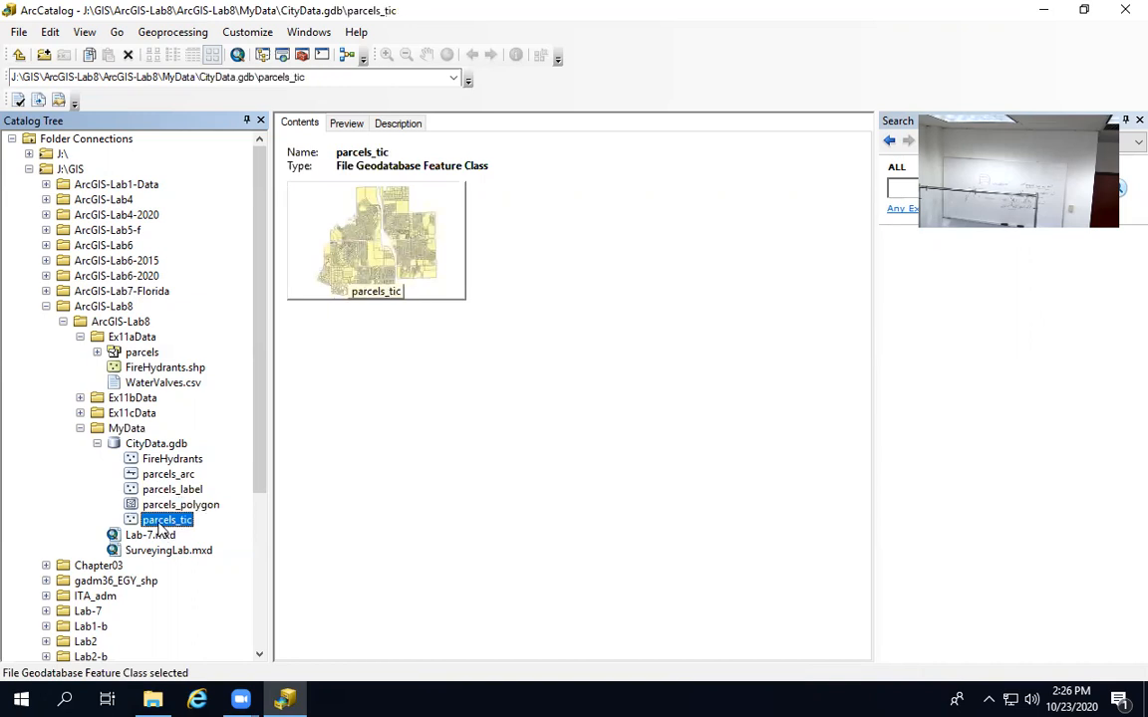
click(154, 460)
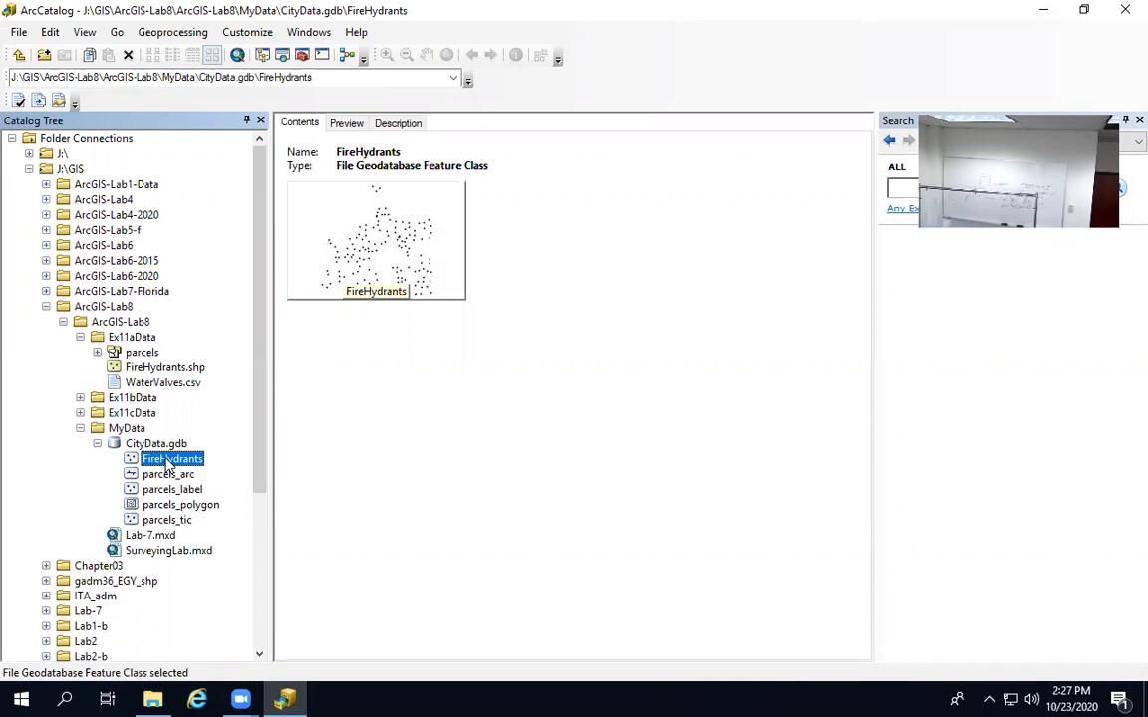
key(Home)
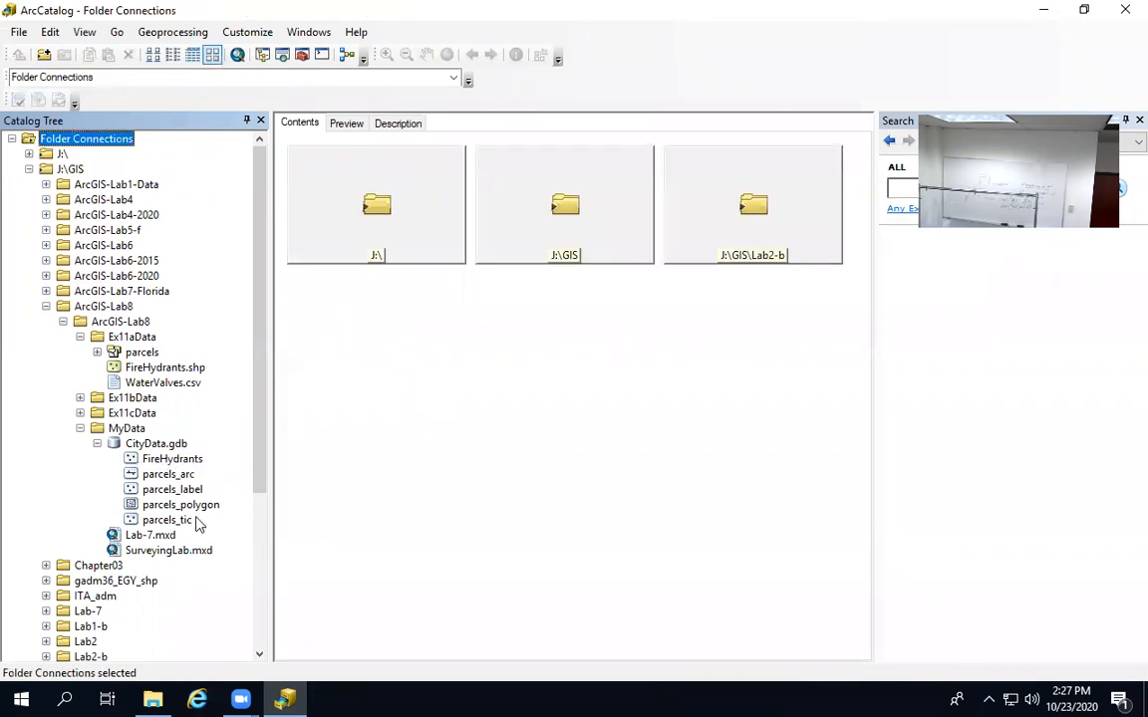
- Try to rename the FireHydrants feature class in CityData.gdb as "Fire Hydrants", with a space
click(167, 460)
click(166, 461)
text(Fir)
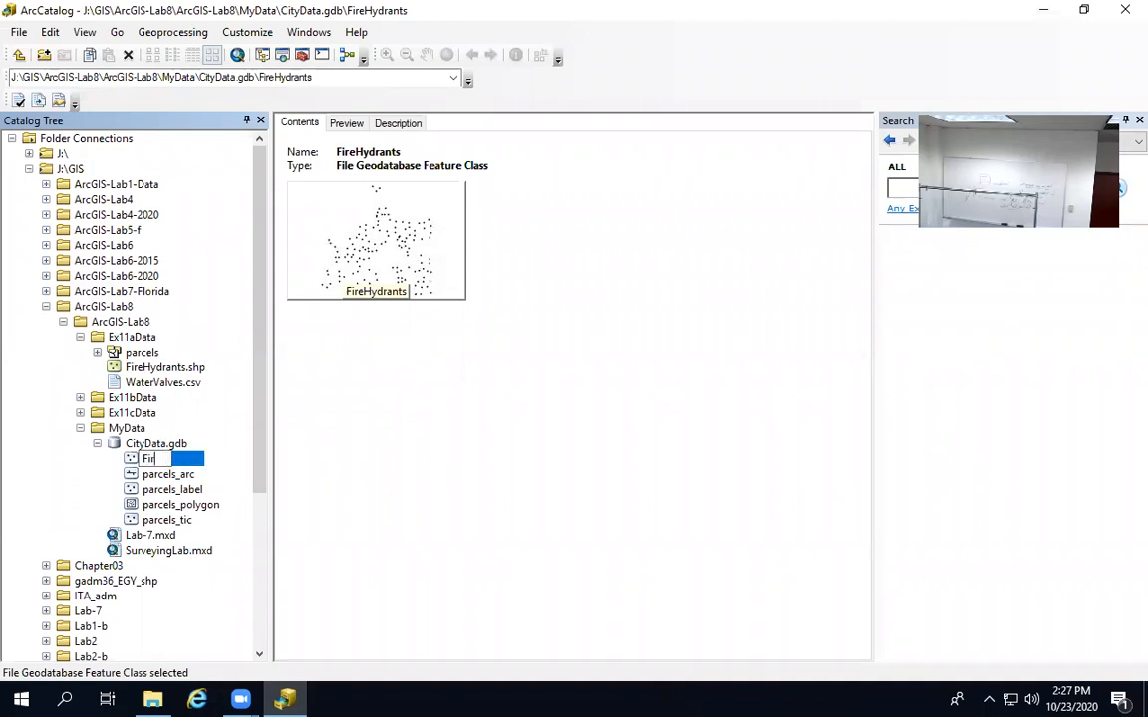
text(e Hydrants)
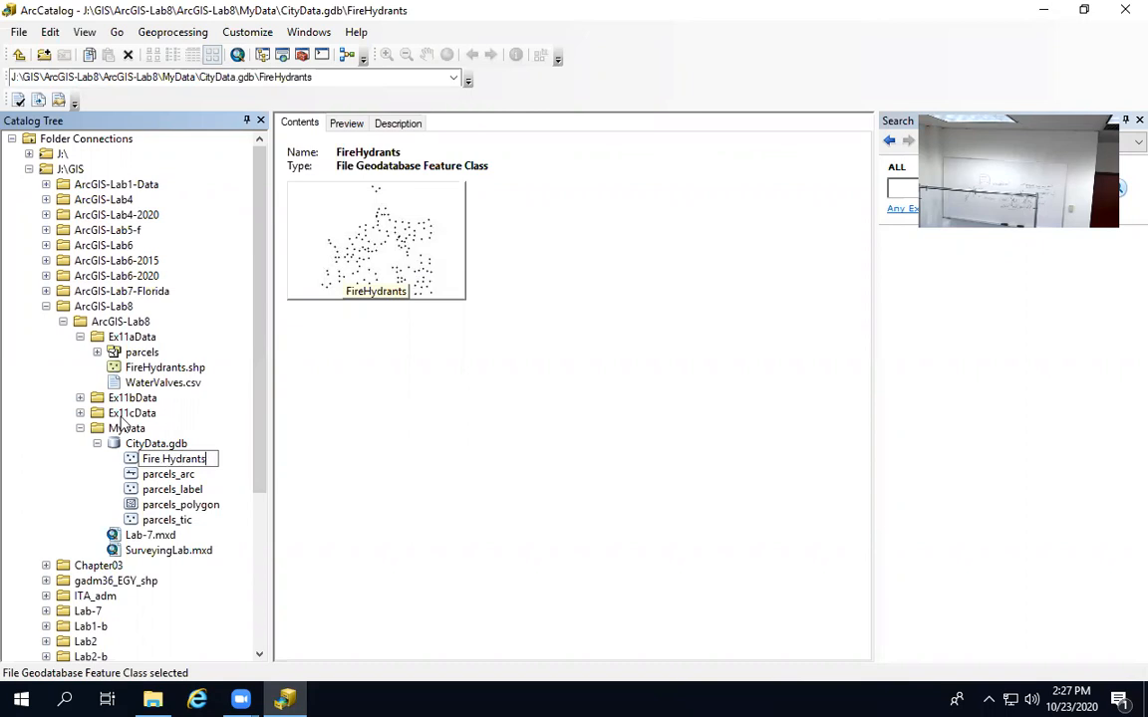
click(156, 475)
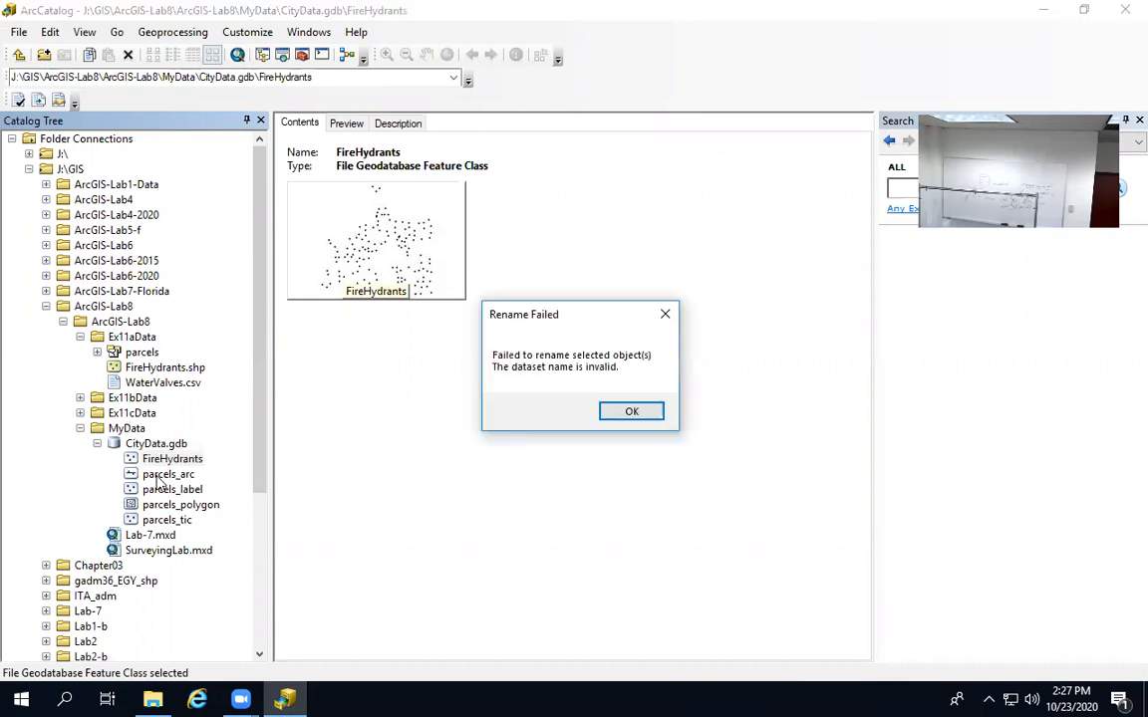
click(630, 412)
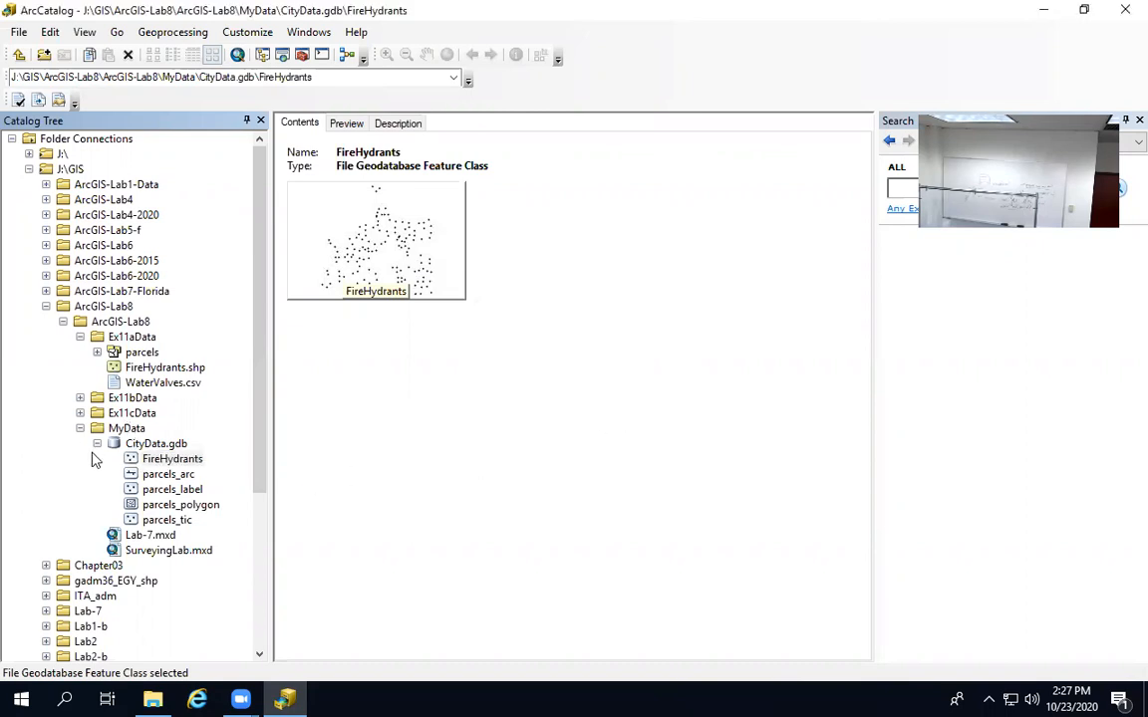
- Rename the FireHydrants feature class in CityData.gdb as Fire_Hydrants
click(159, 458)
click(162, 460)
click(159, 459)
text(_)
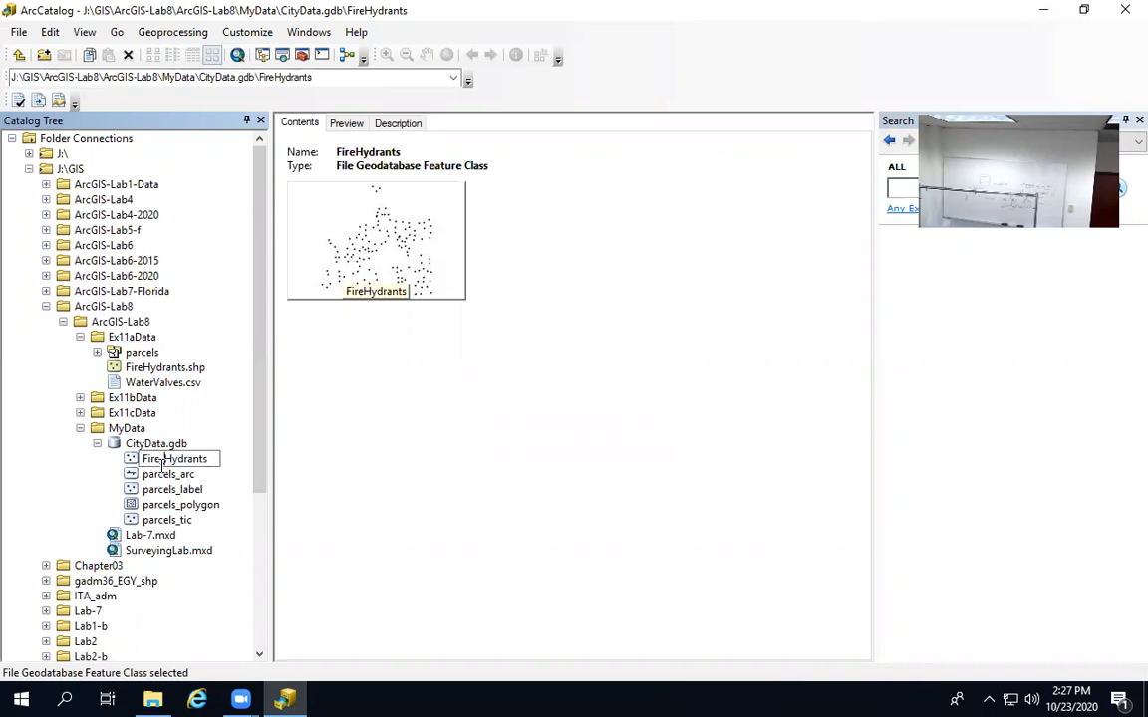
key(Return)
- Rename the parcels_polygon feature class in CityData.gdb as Parccels
click(160, 475)
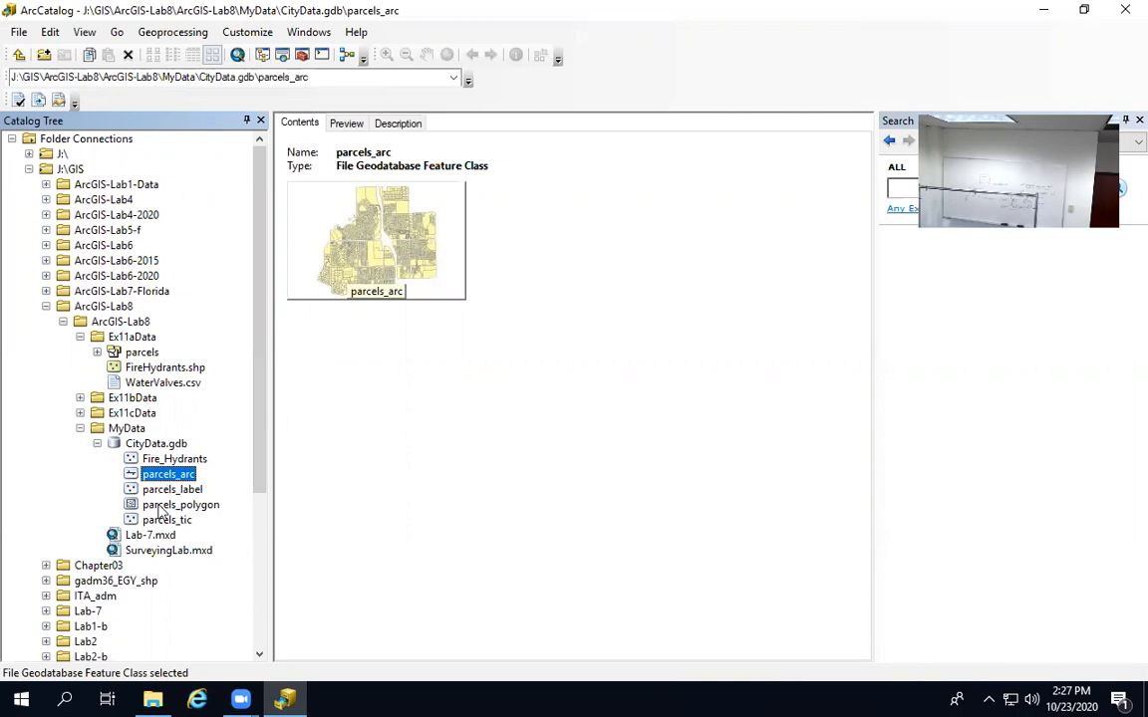
click(160, 508)
click(160, 505)
text(Pa)
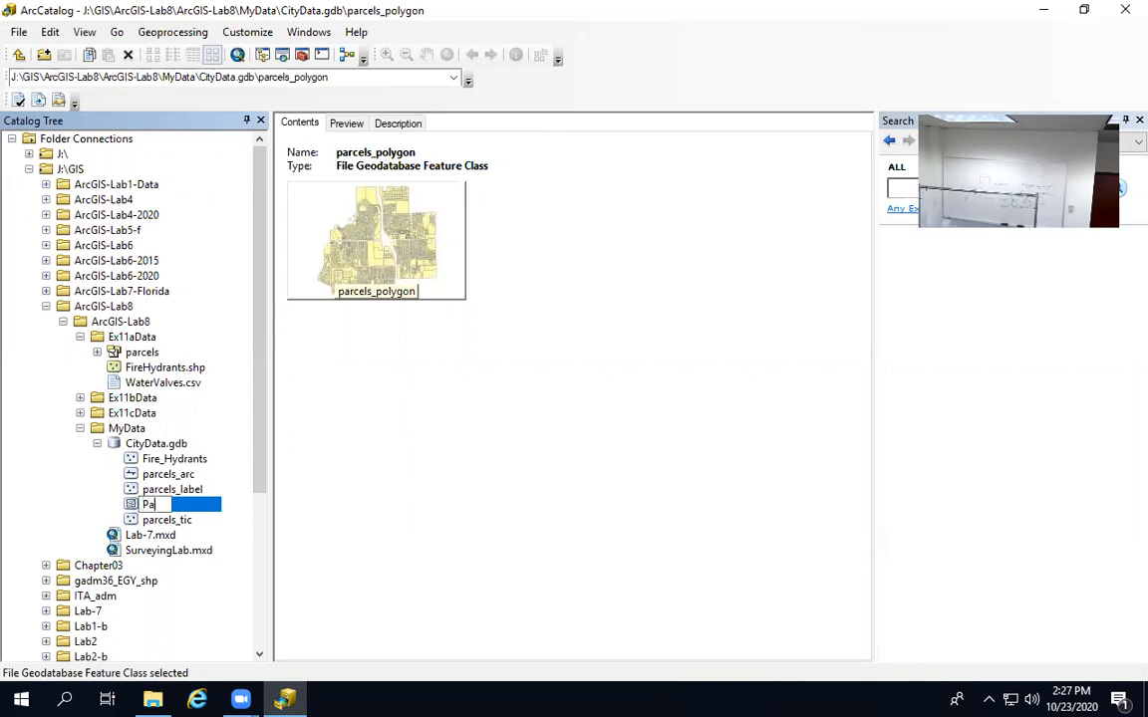
text(rcel)
text(ls)
click(90, 490)
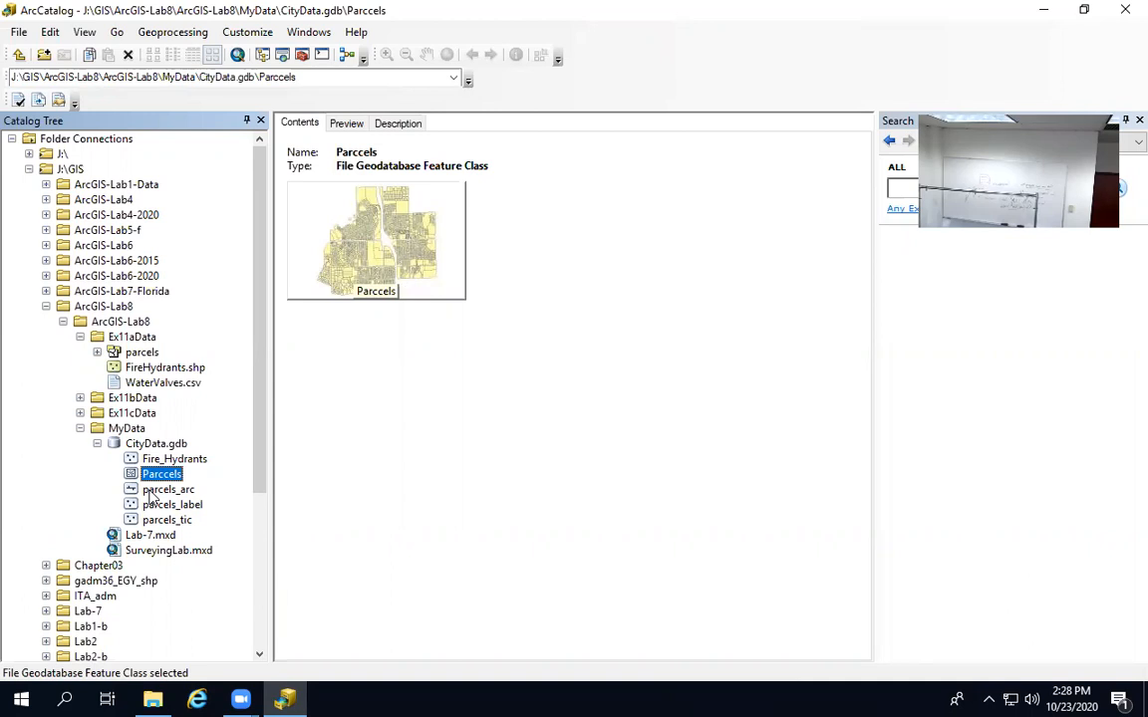
click(150, 443)
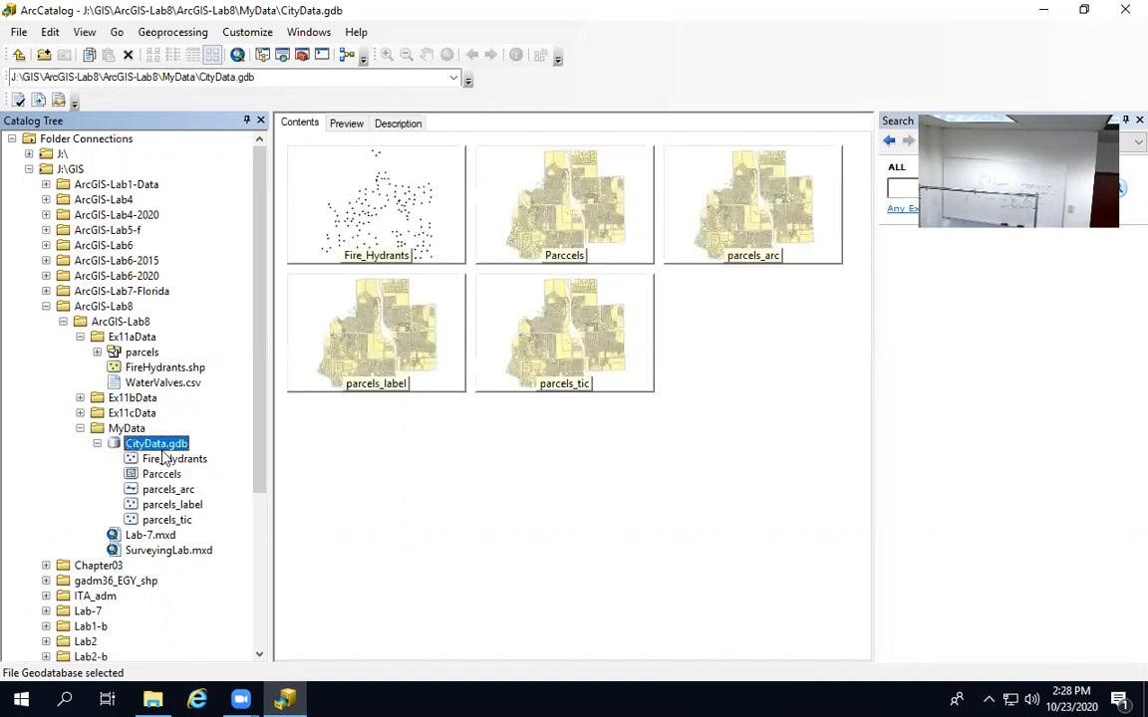
click(160, 459)
right_click(161, 462)
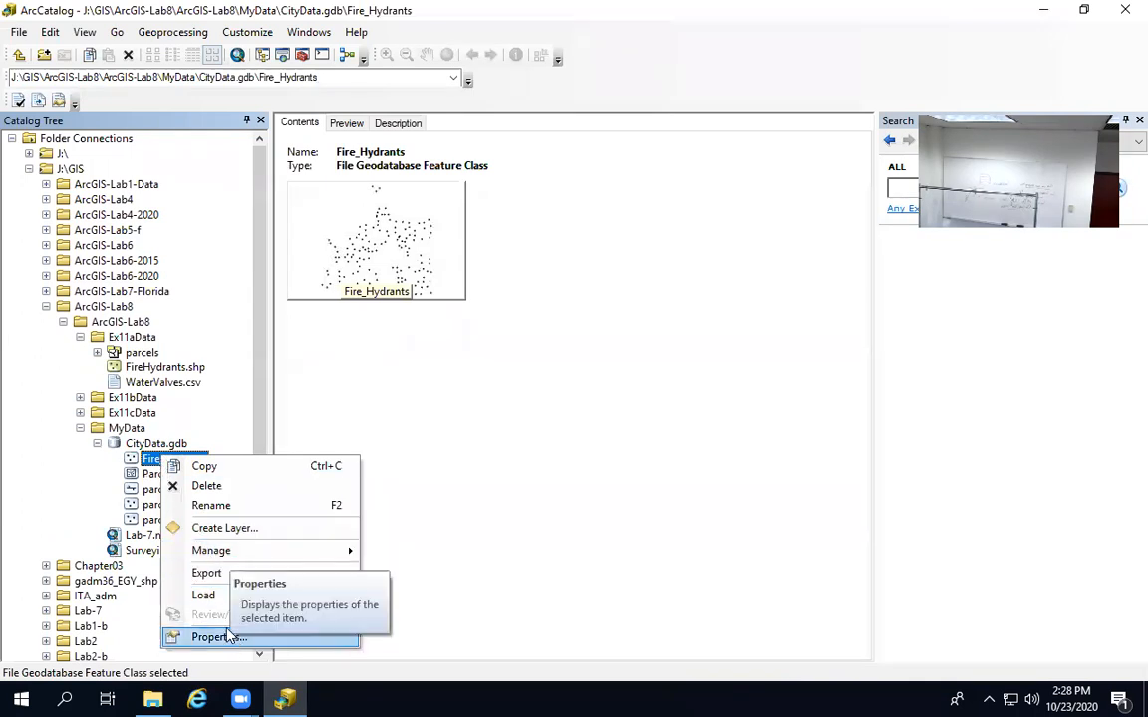
mouse_move(220, 558)
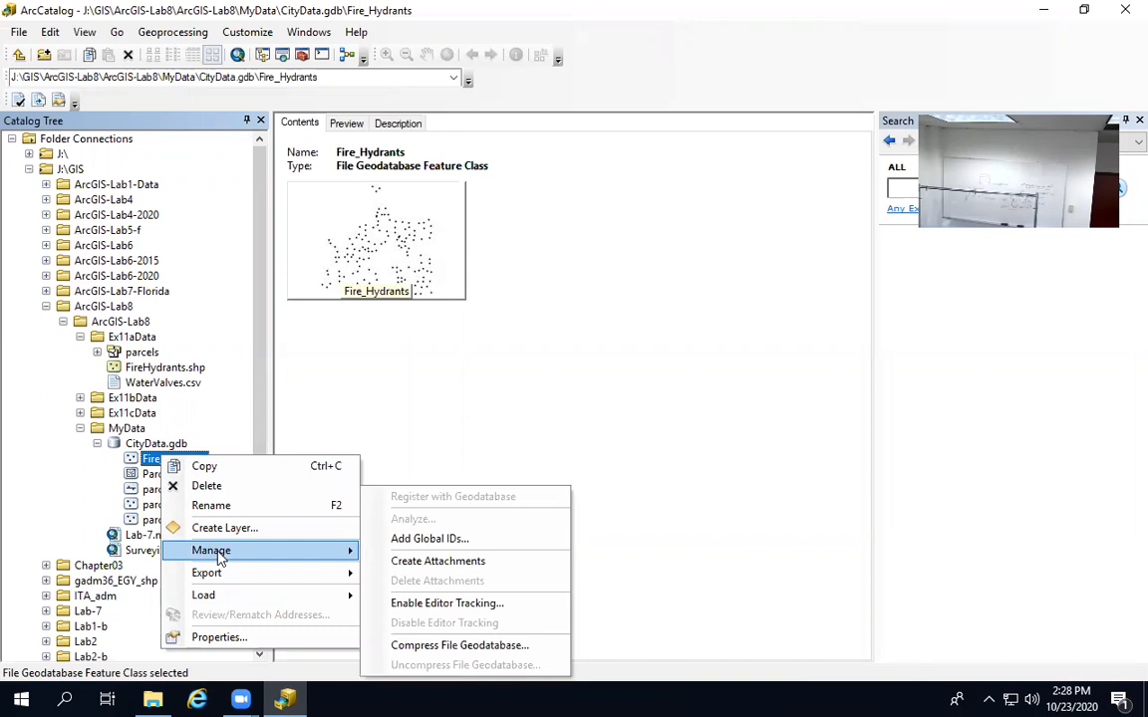
click(513, 348)
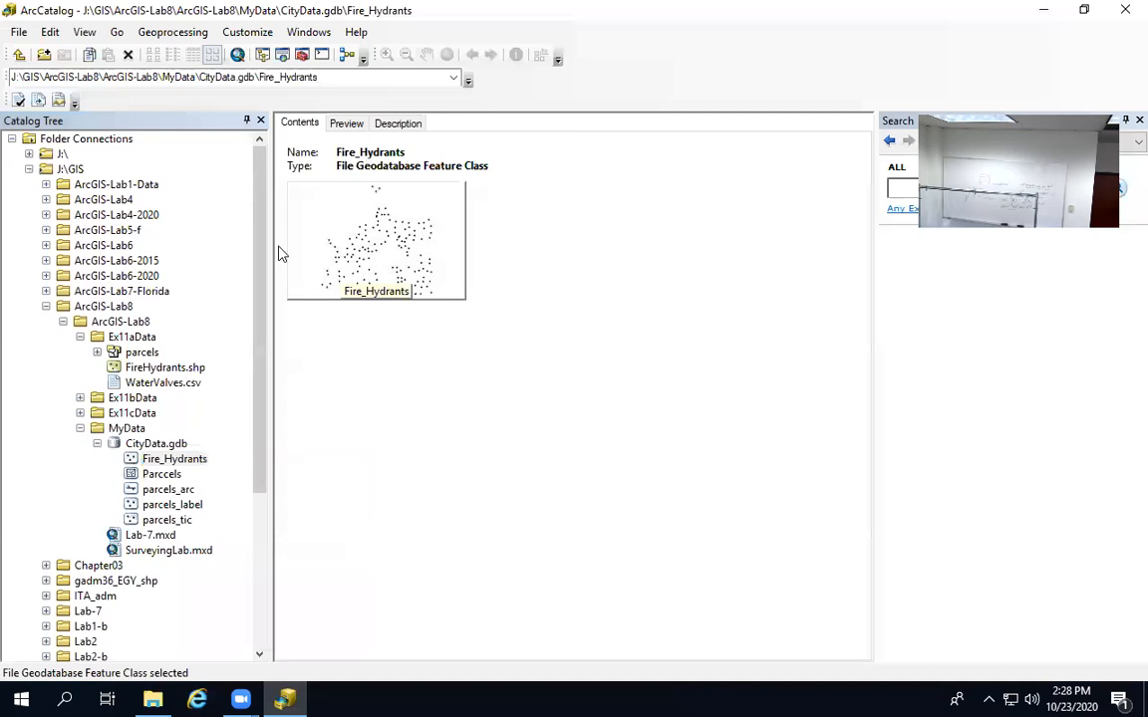
- Read the item descriptions of the Fire_Hydrants, Parccels, parcels_arc and parcels_label feature classes
click(404, 126)
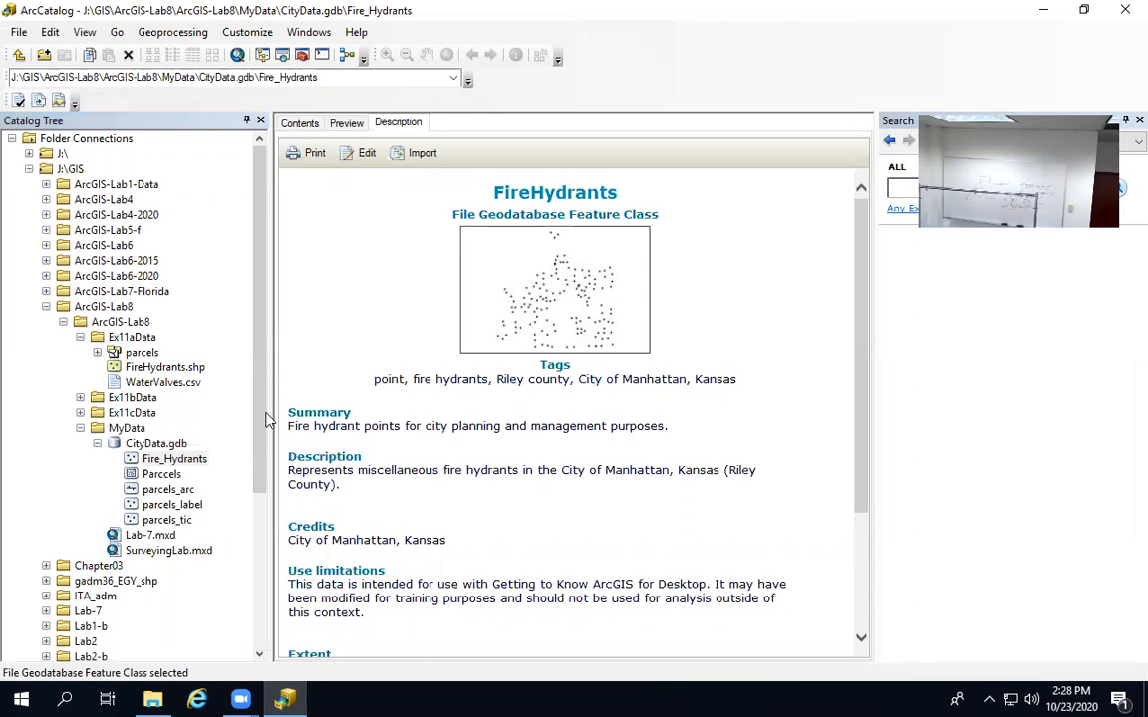
click(164, 476)
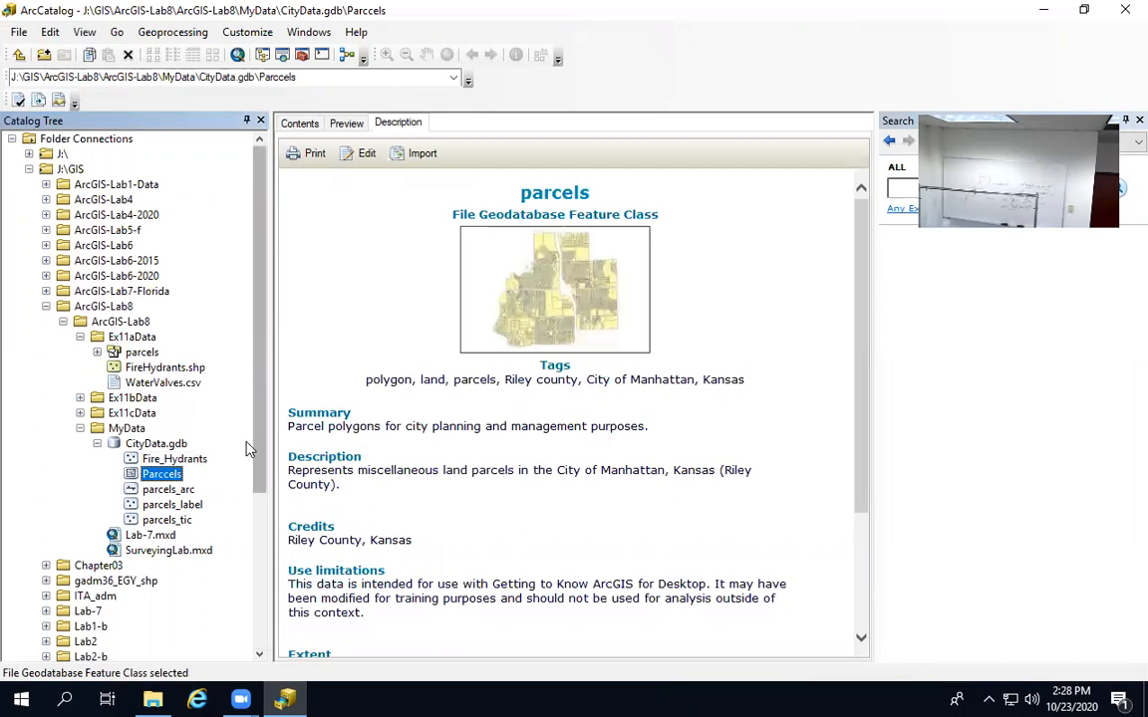
click(162, 490)
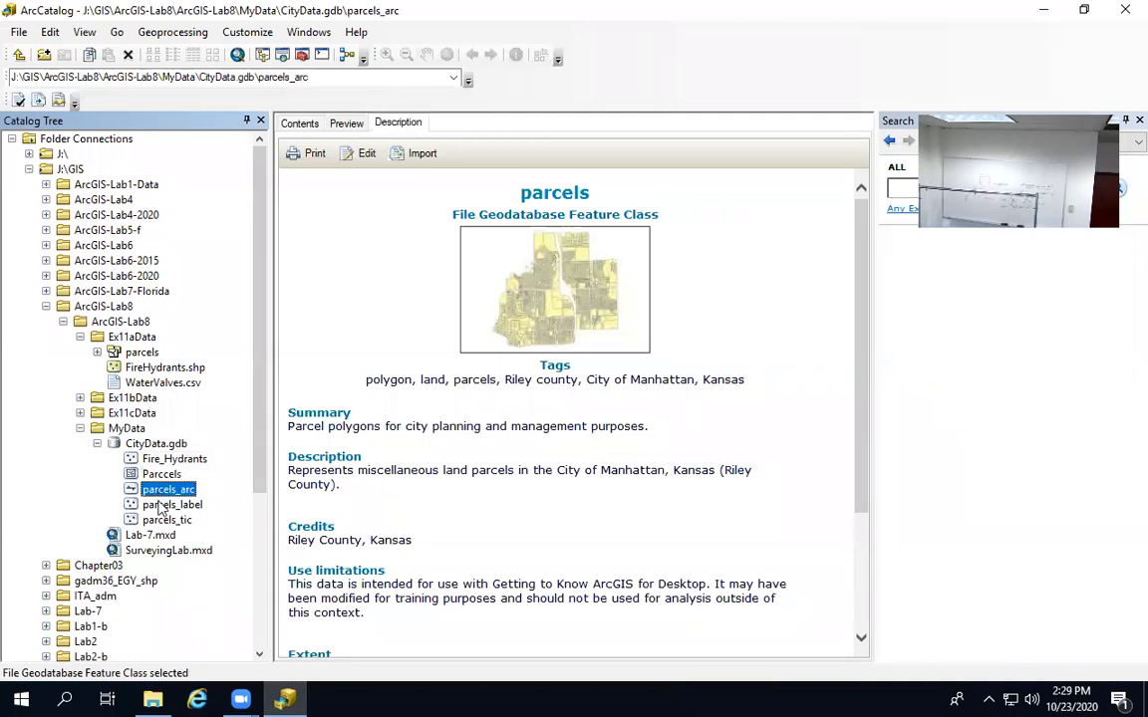
click(160, 504)
scroll(404, 462, down, 3)
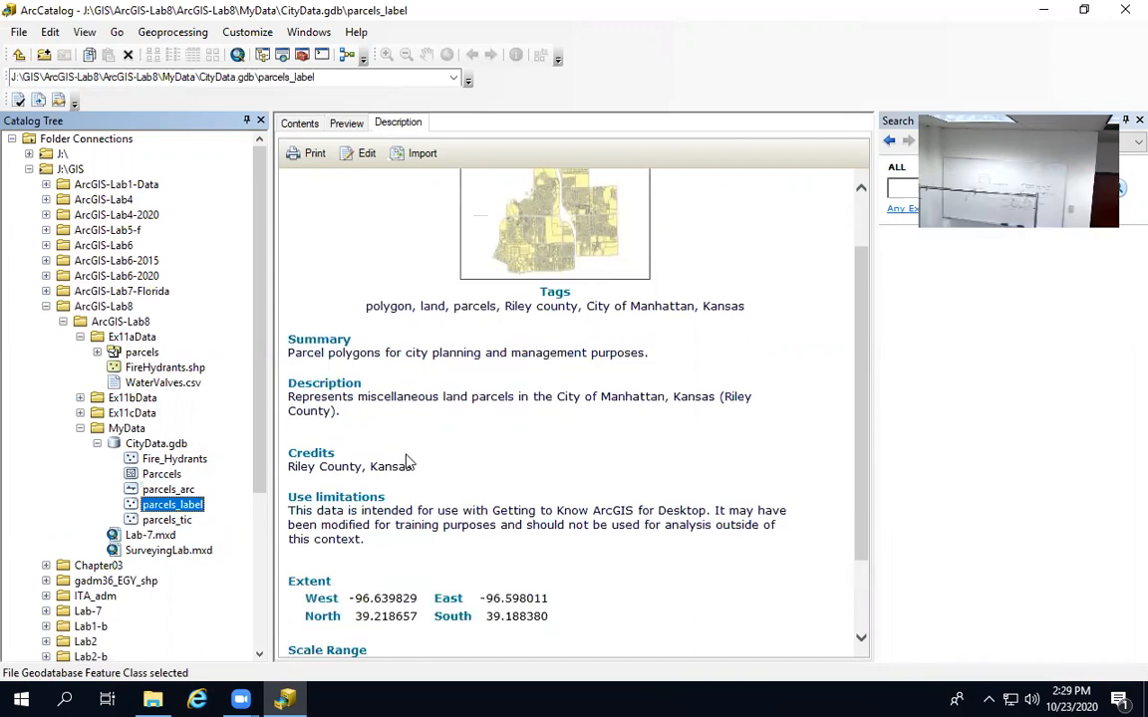
scroll(402, 461, up, 3)
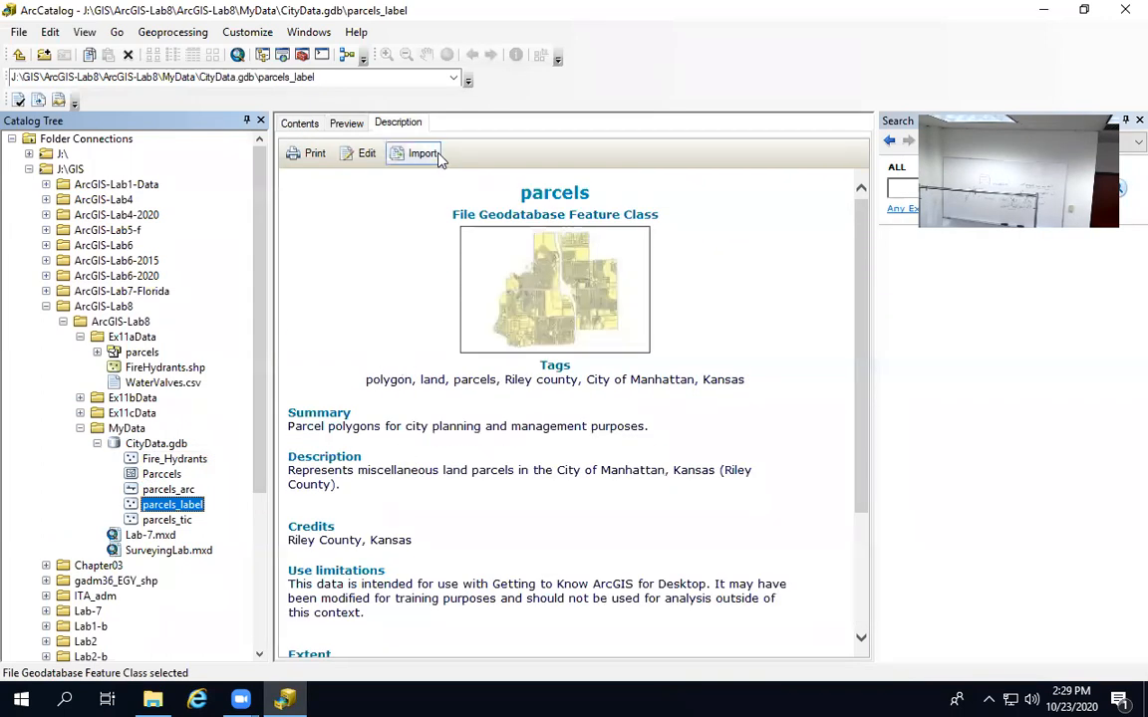
- Edit the Fire_Hydrants description, adding the summary line "This shapefile was added to our geodatabase on Friday 10/23/2020 by" plus the editor's full name
click(165, 458)
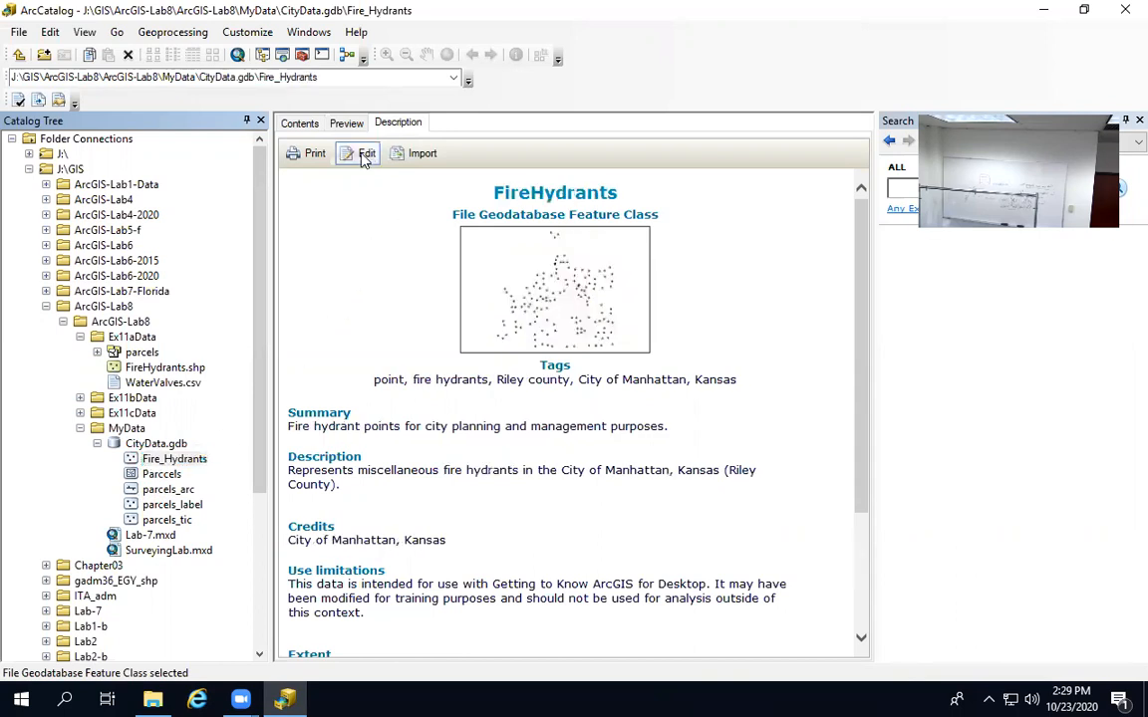
click(365, 154)
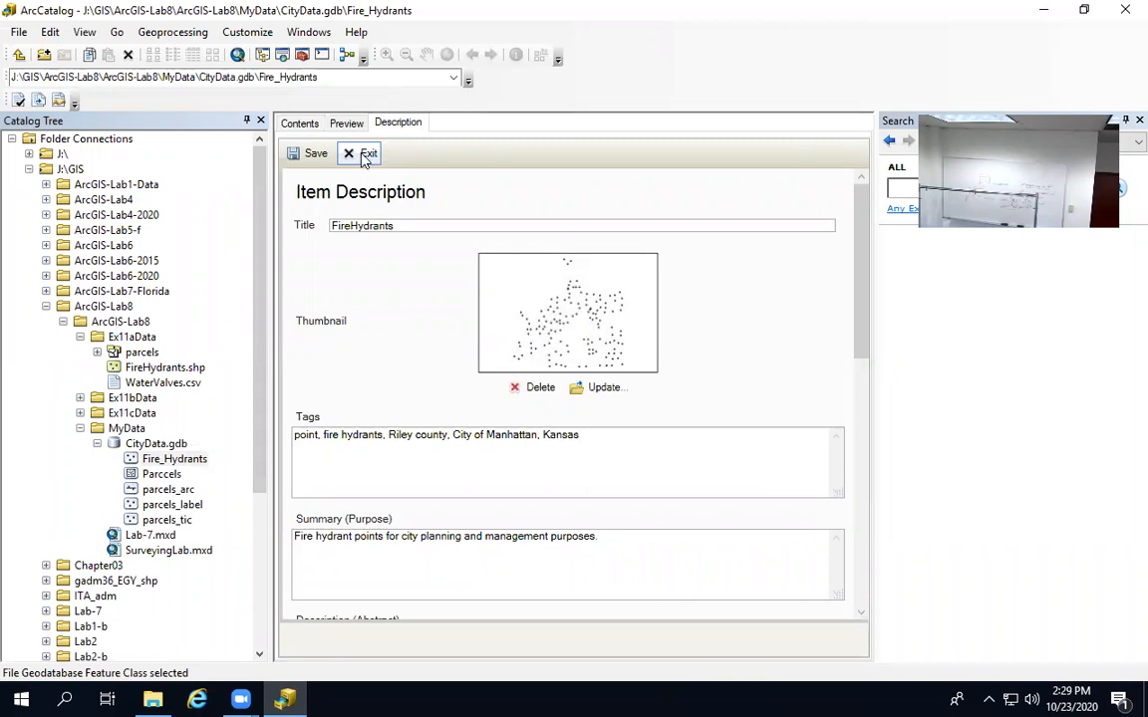
scroll(455, 574, down, 3)
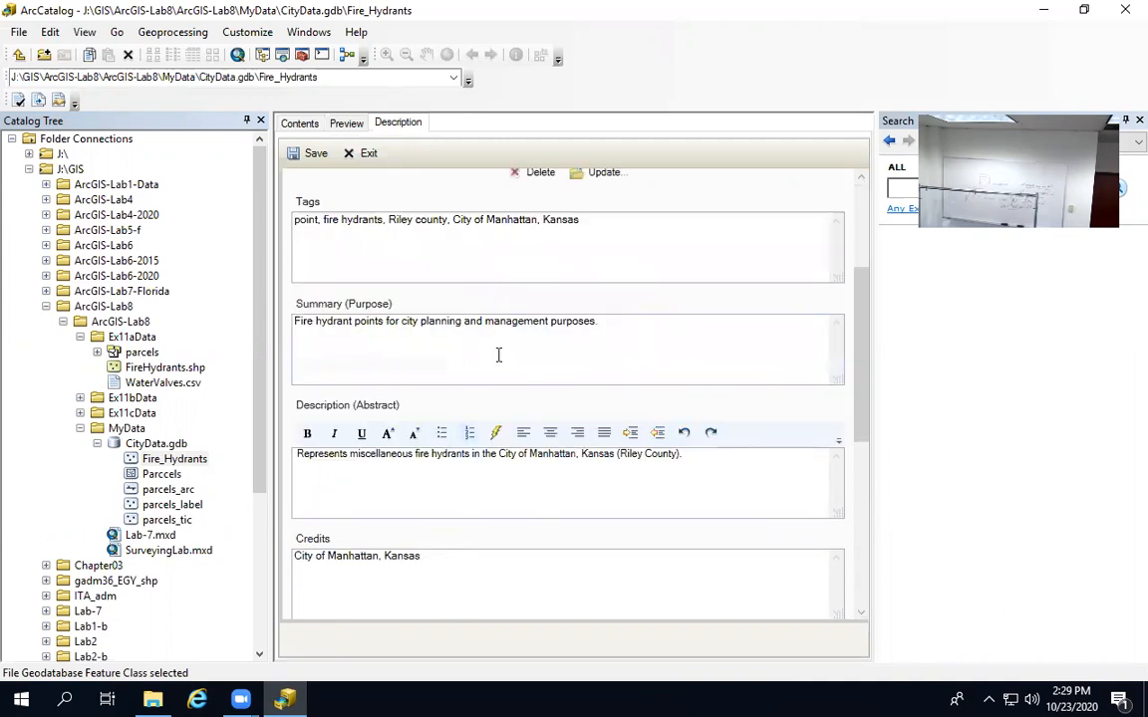
click(604, 324)
text(.)
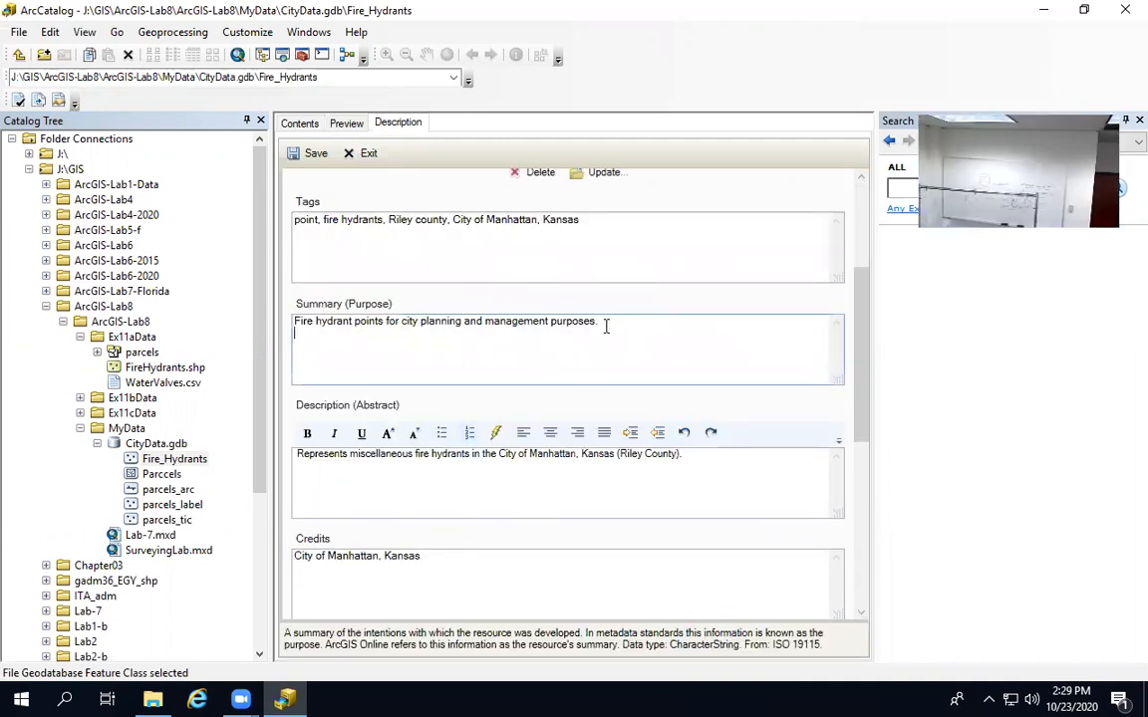
key(Return)
text(This shapefile was added to our ge)
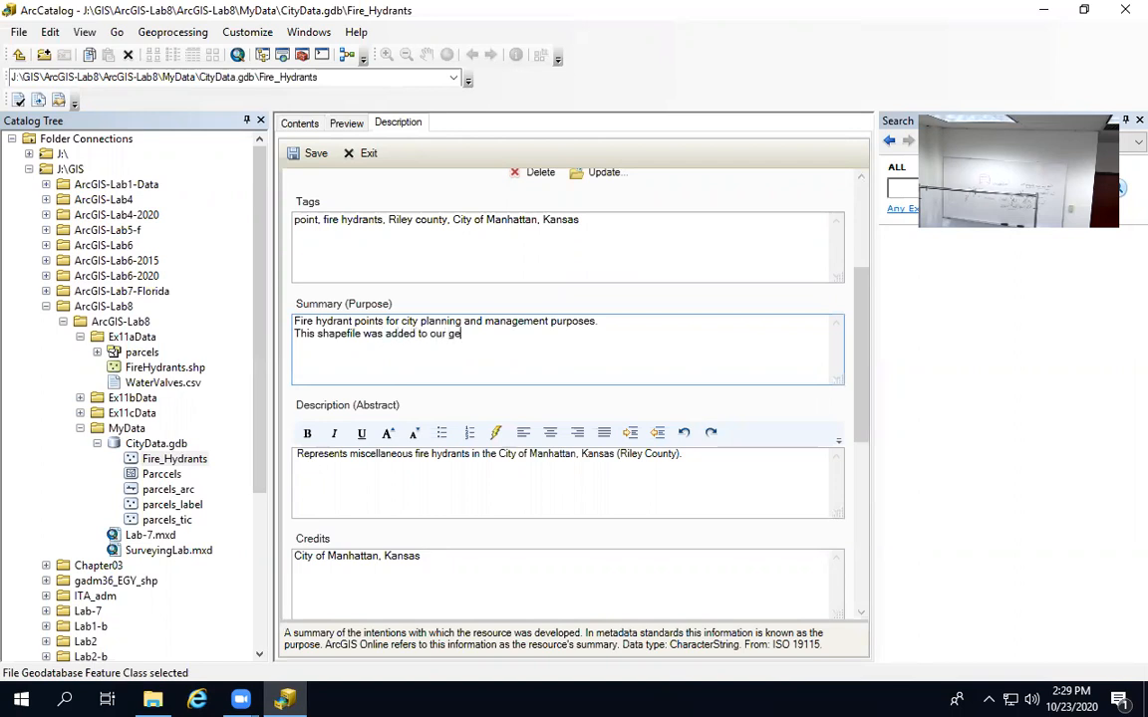
text(odatabase on Friday 10/23)
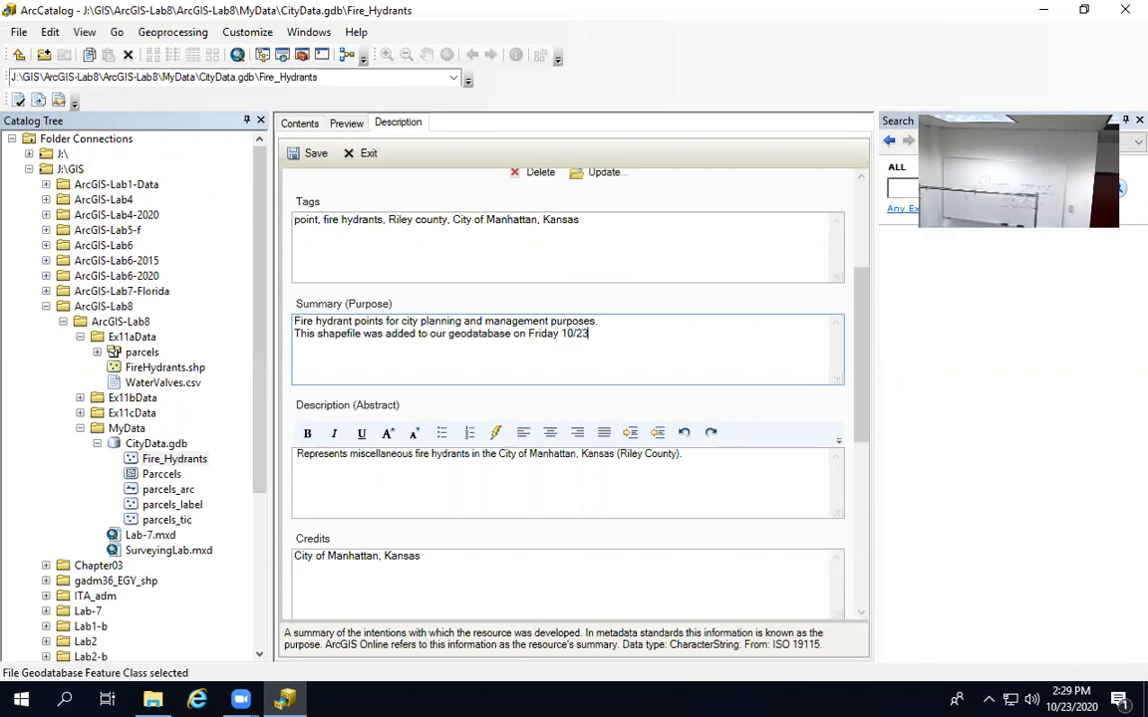
text(/2020 by Amrit)
text( Mohammed)
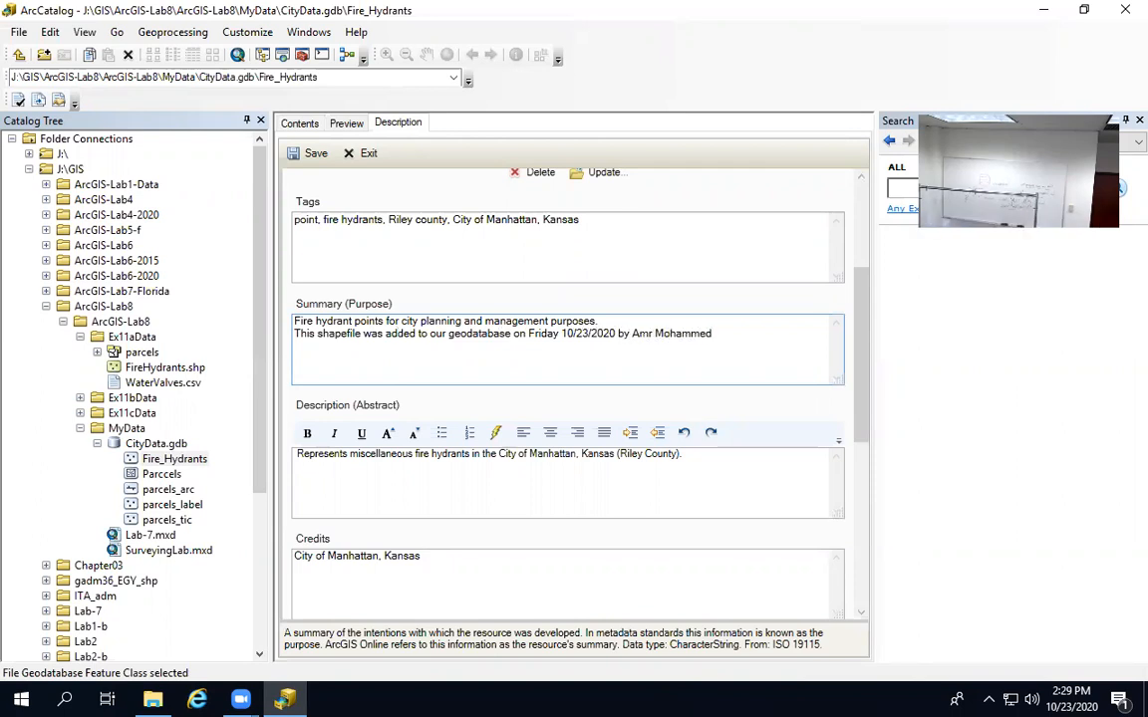
- Add the line "WVU -Tech" to the Fire_Hydrants credits and save the item description
click(416, 461)
scroll(417, 489, down, 3)
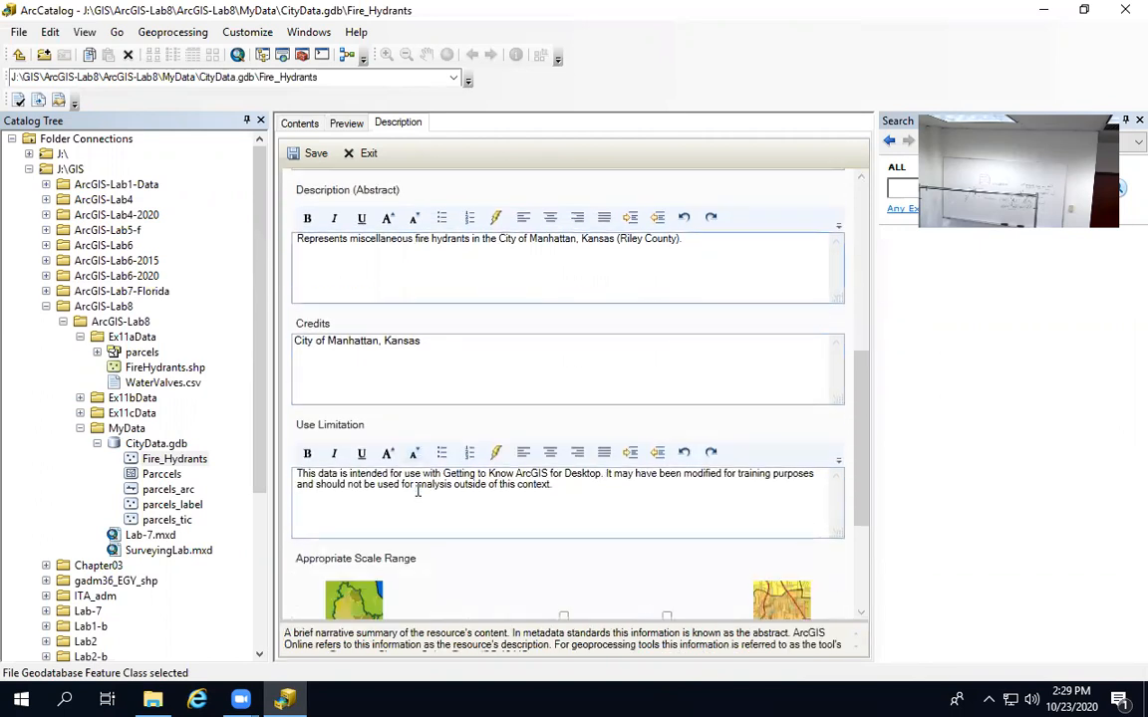
click(435, 346)
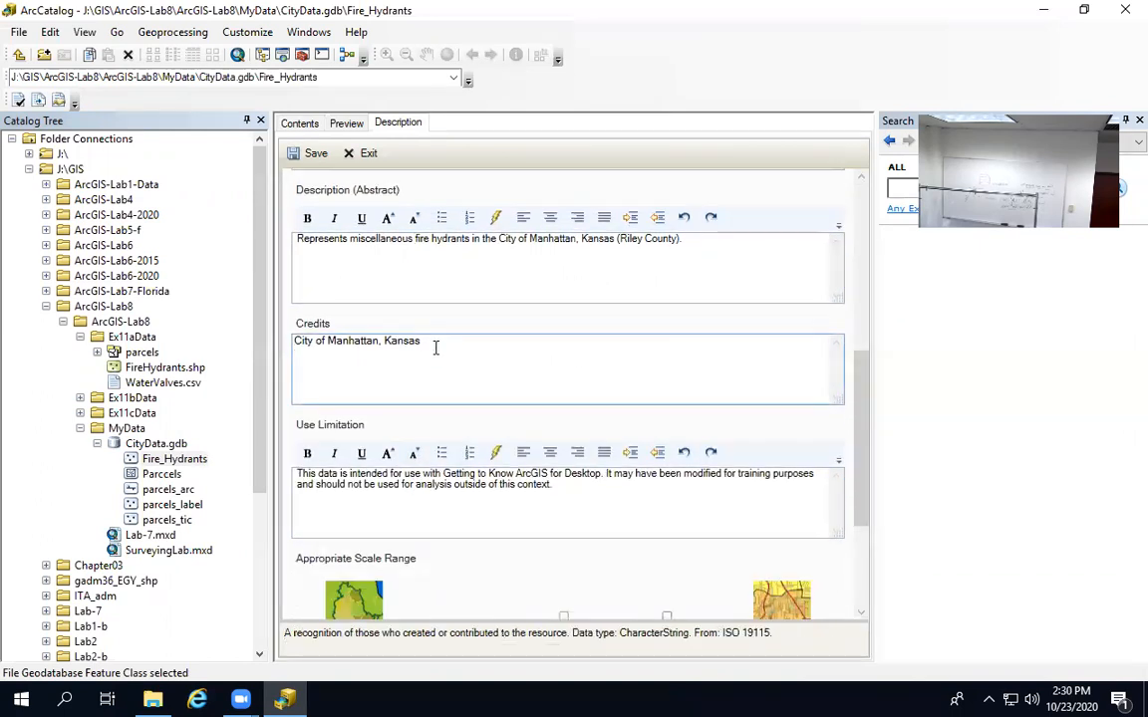
text(WVU -Tech)
click(306, 154)
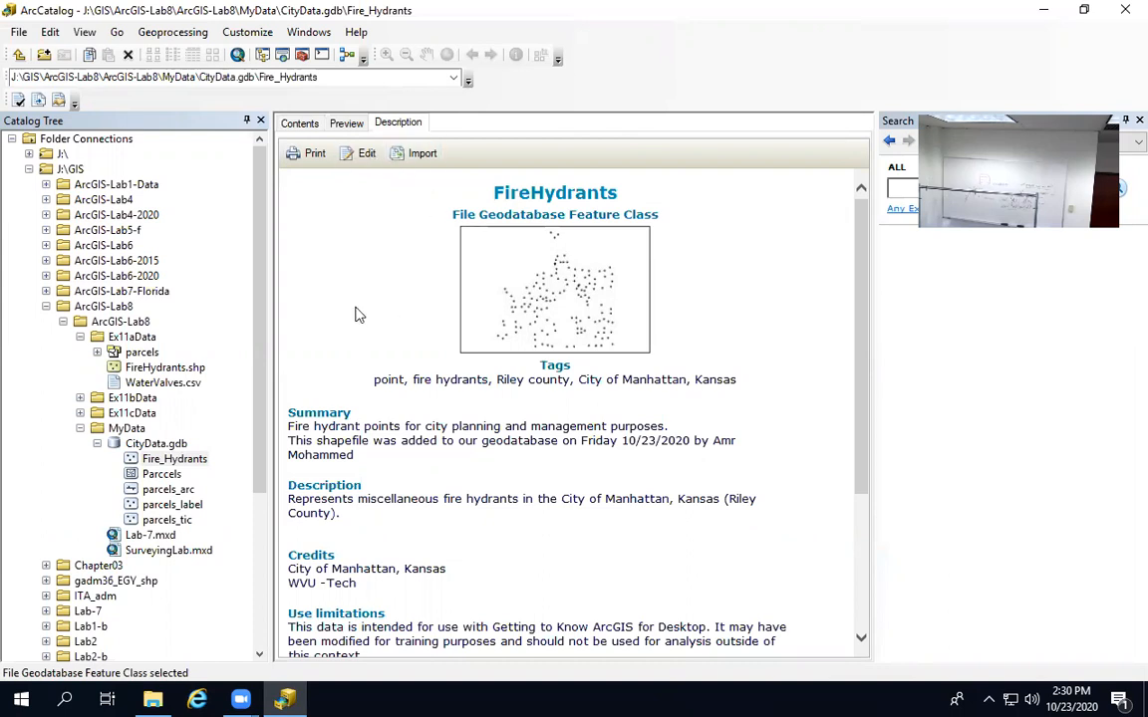
- Examine the item description and the table preview of WaterValves.csv in the Ex11aData folder
click(147, 384)
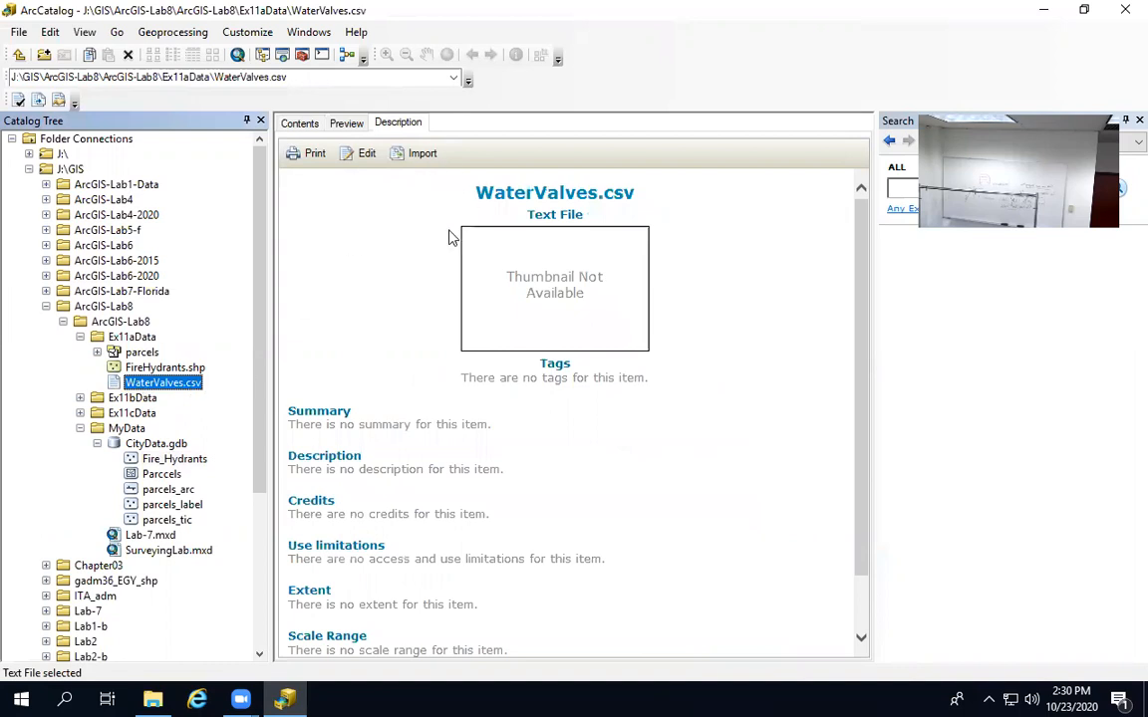
scroll(432, 281, down, 3)
scroll(432, 282, up, 3)
click(347, 124)
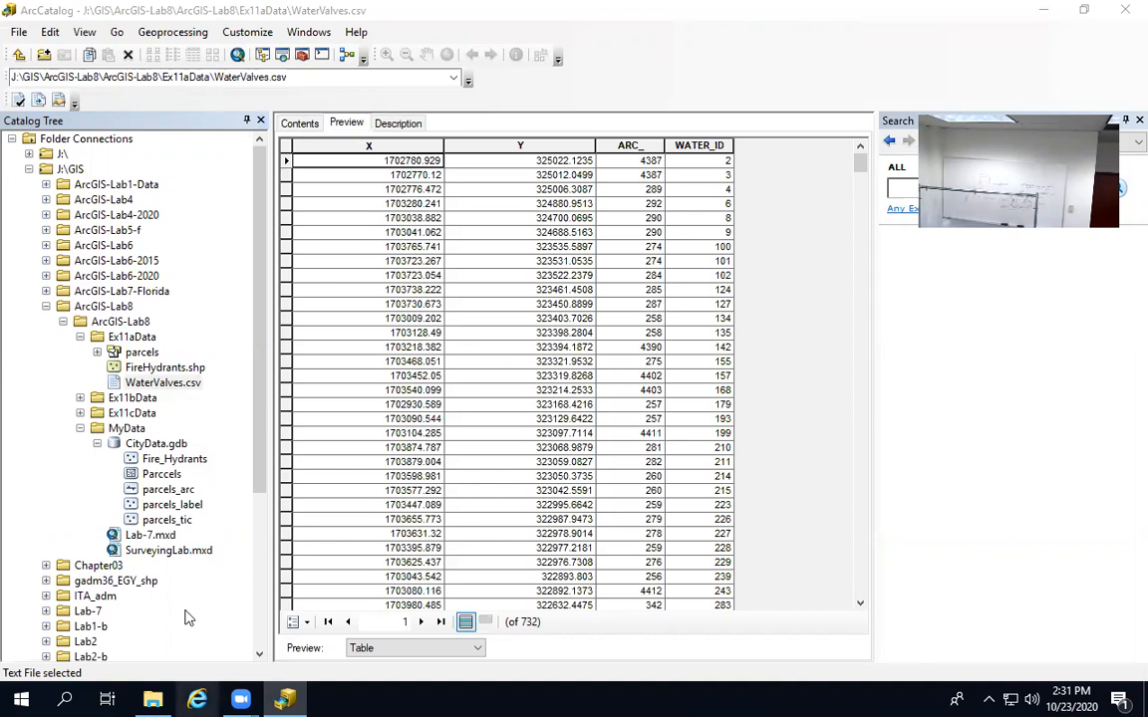
- Start creating a feature class from the WaterValves.csv XY table, using X as the X field and Y as the Y field
click(155, 386)
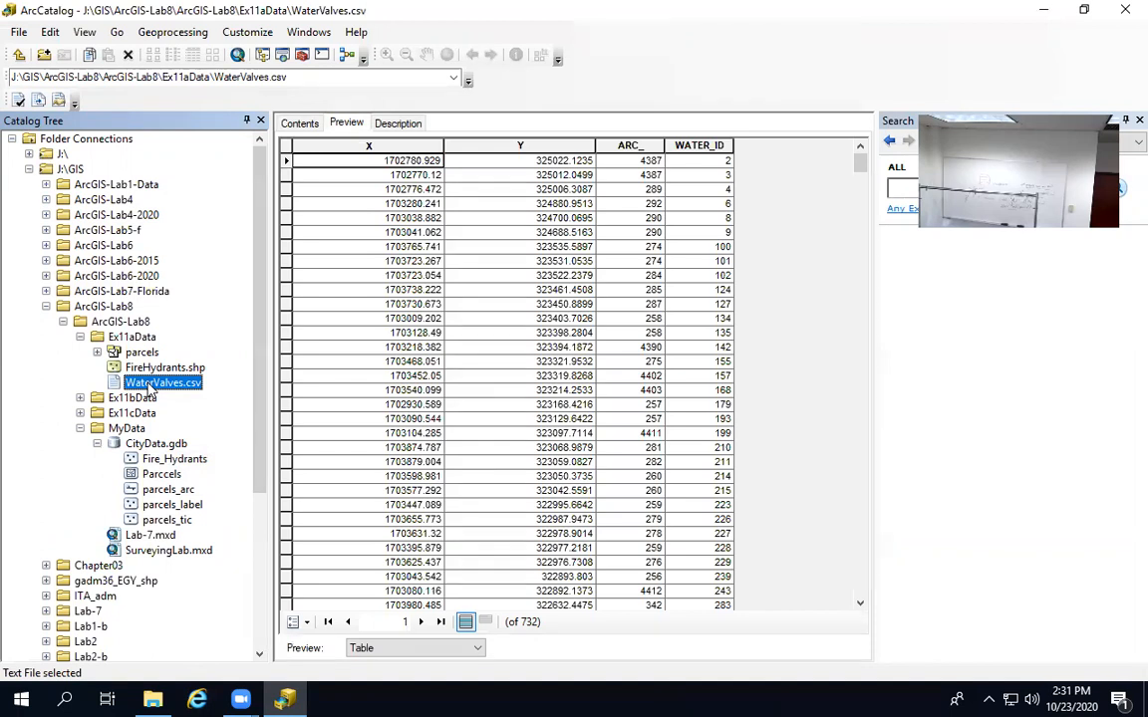
right_click(149, 388)
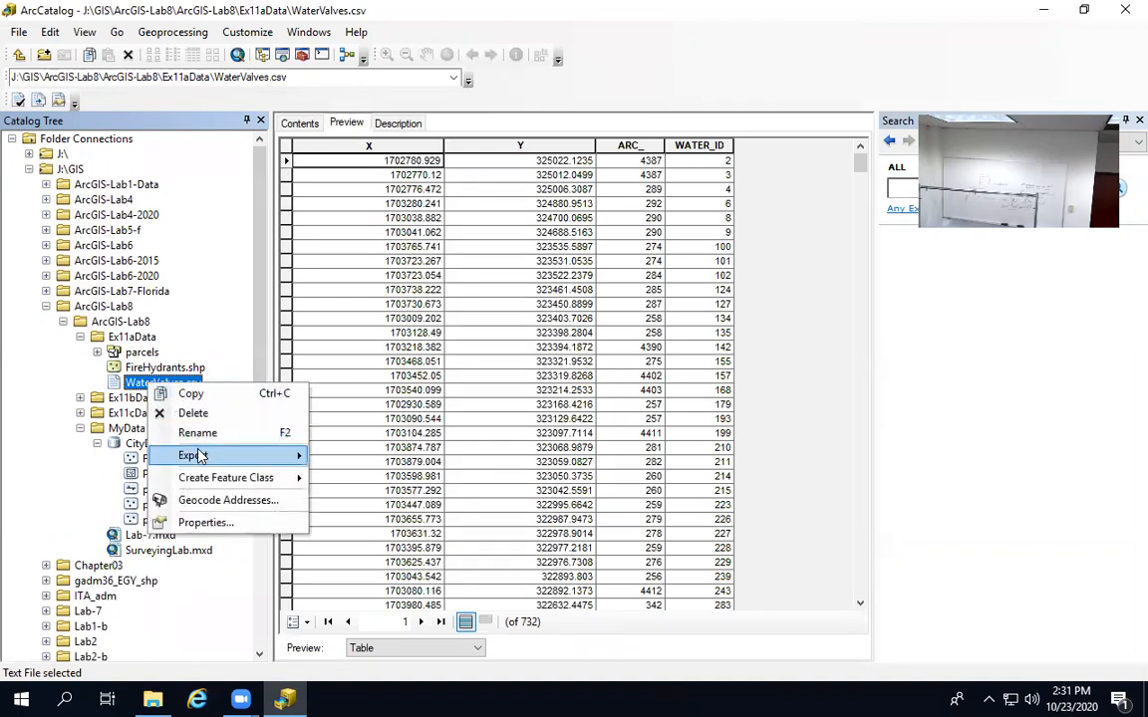
mouse_move(206, 482)
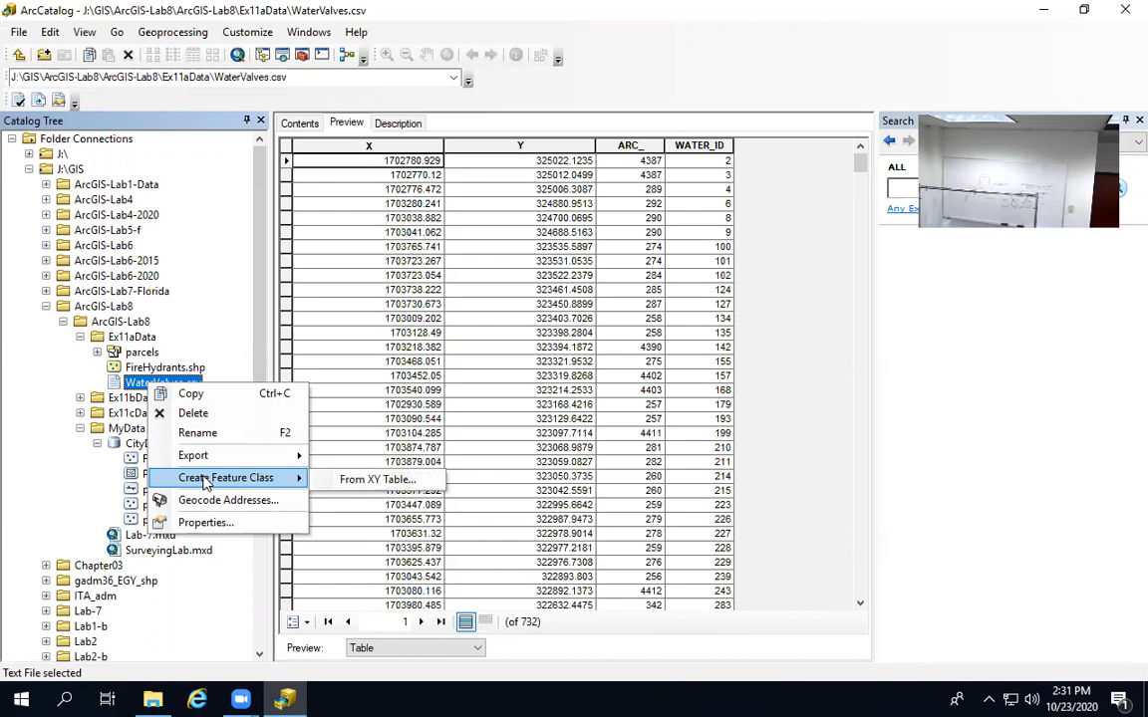
click(354, 482)
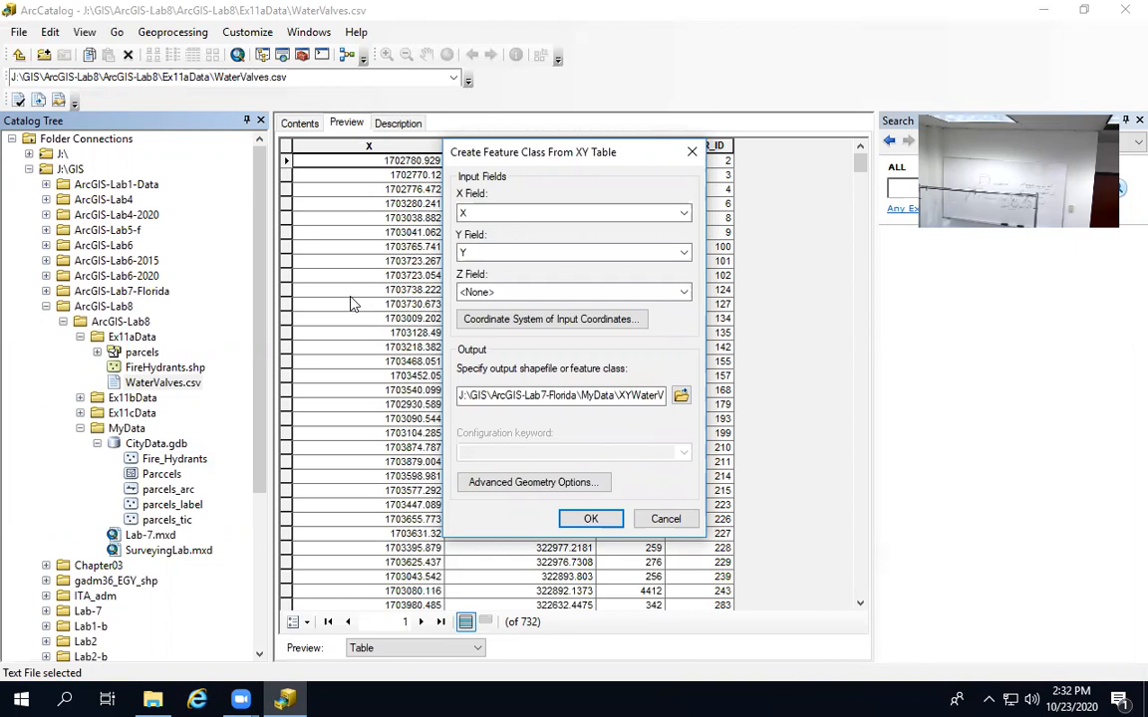
click(494, 217)
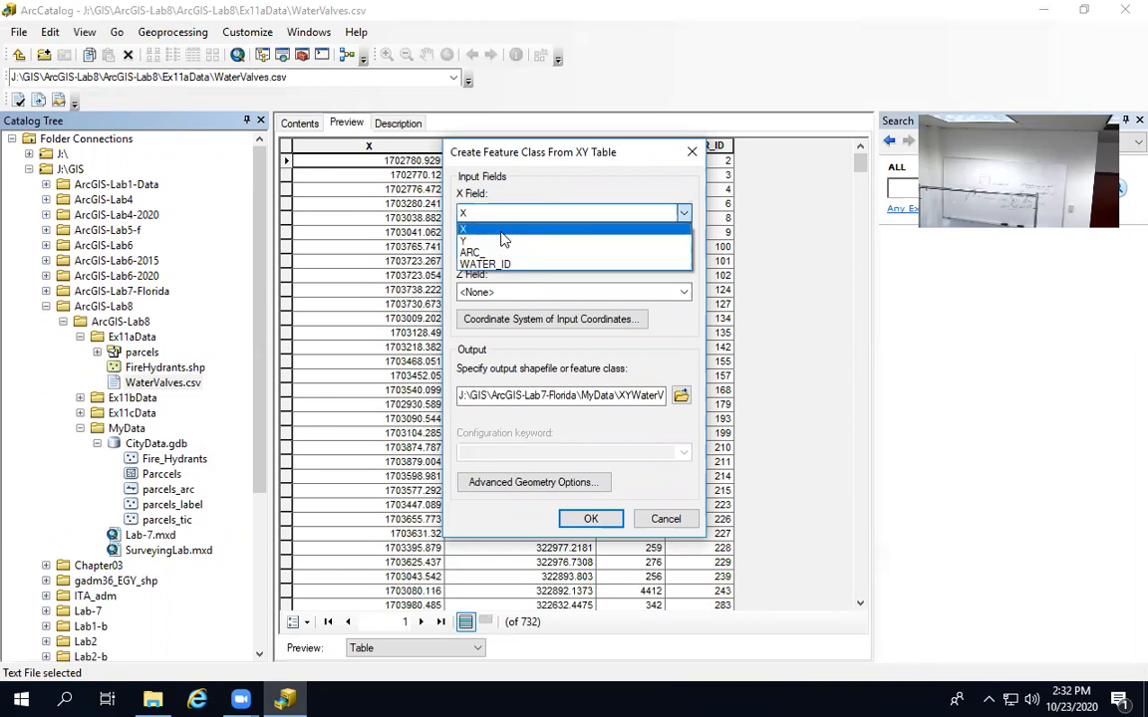
click(499, 231)
click(495, 255)
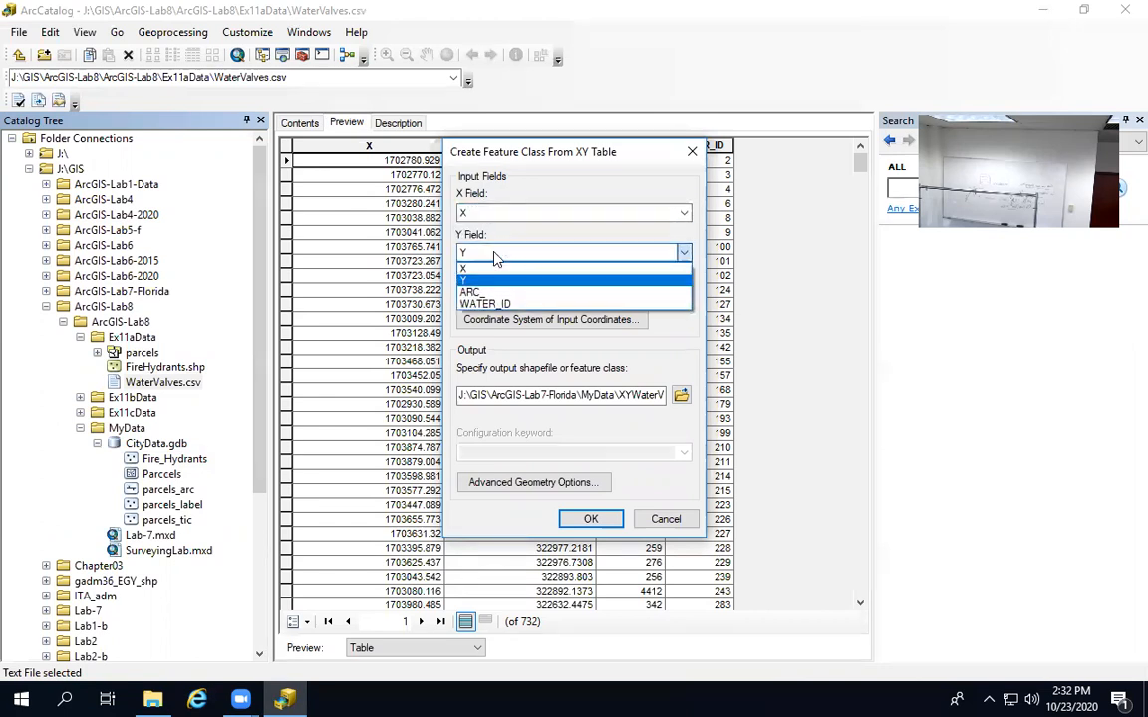
click(536, 231)
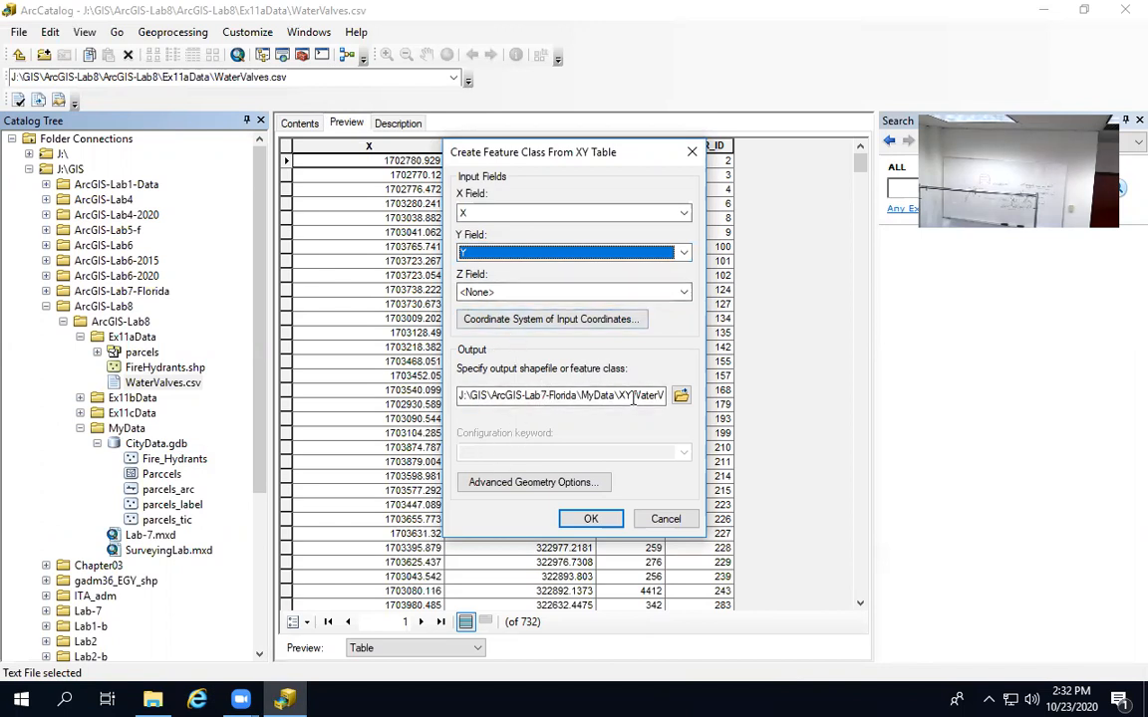
- Browse for the output location and go to the MyData folder inside J:\GIS\ArcGIS-Lab8\ArcGIS-Lab8
click(680, 397)
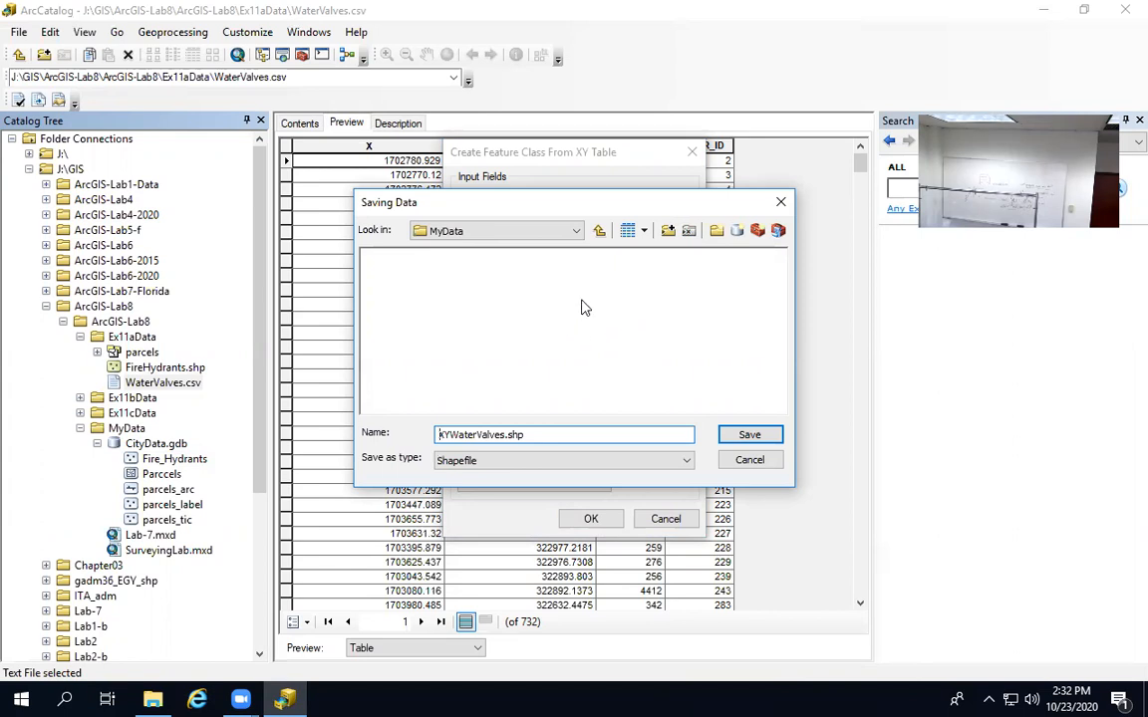
click(599, 232)
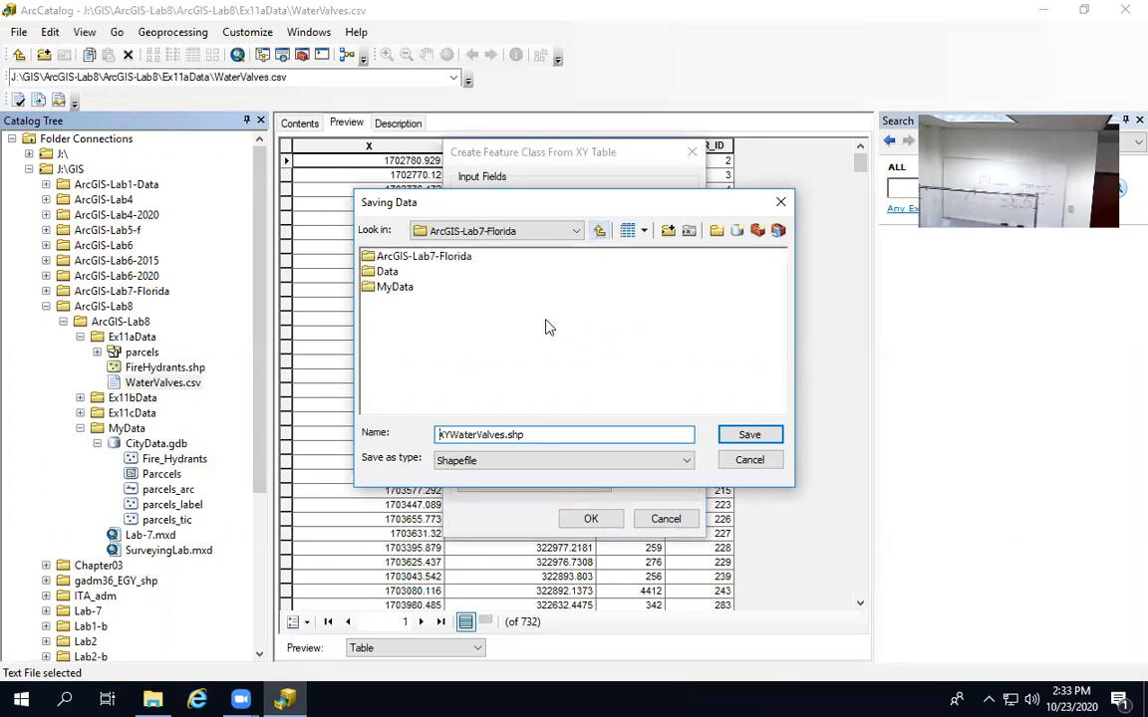
double_click(389, 288)
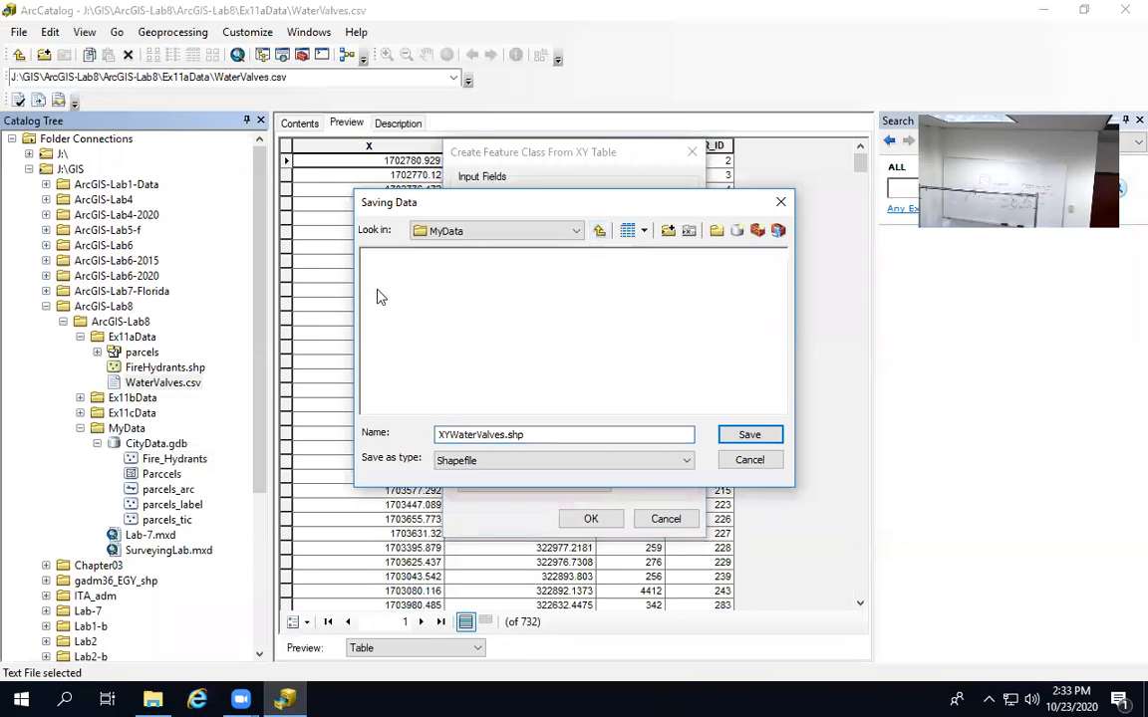
click(683, 460)
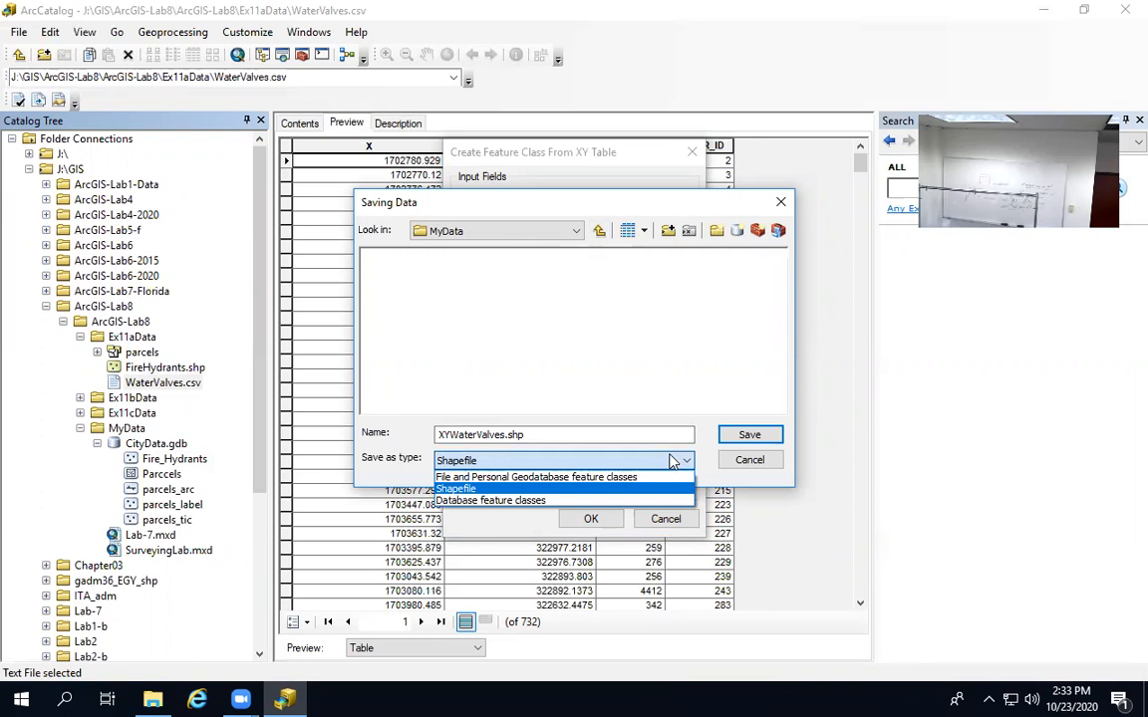
click(600, 236)
click(600, 234)
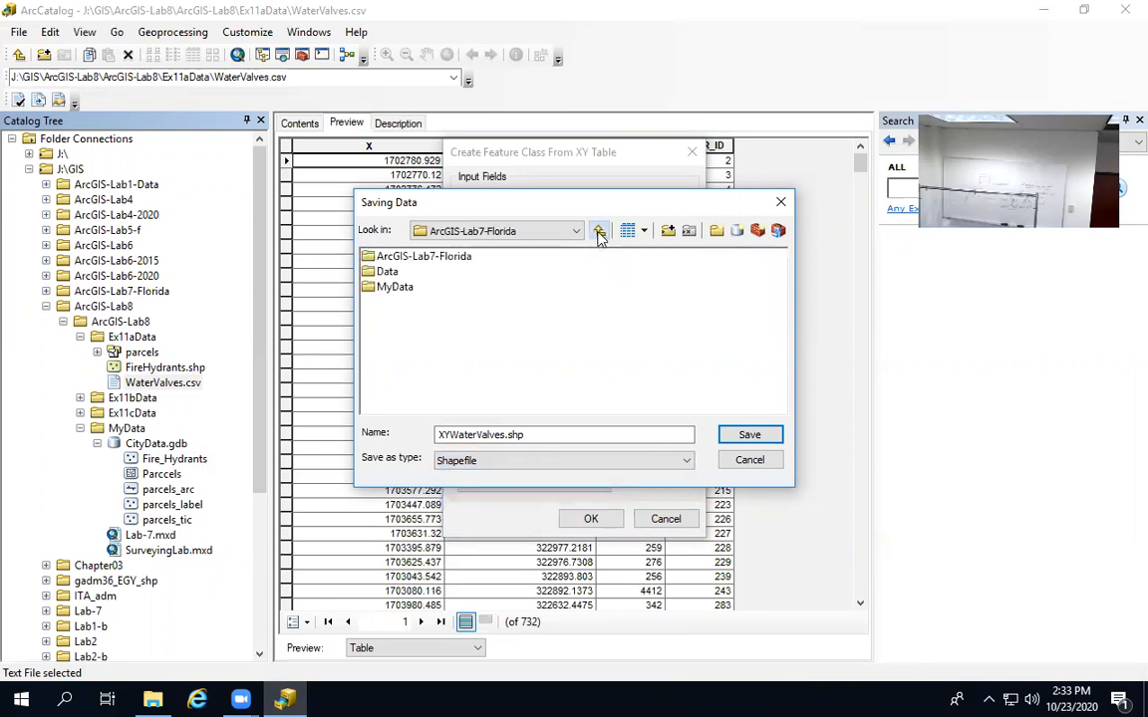
click(600, 232)
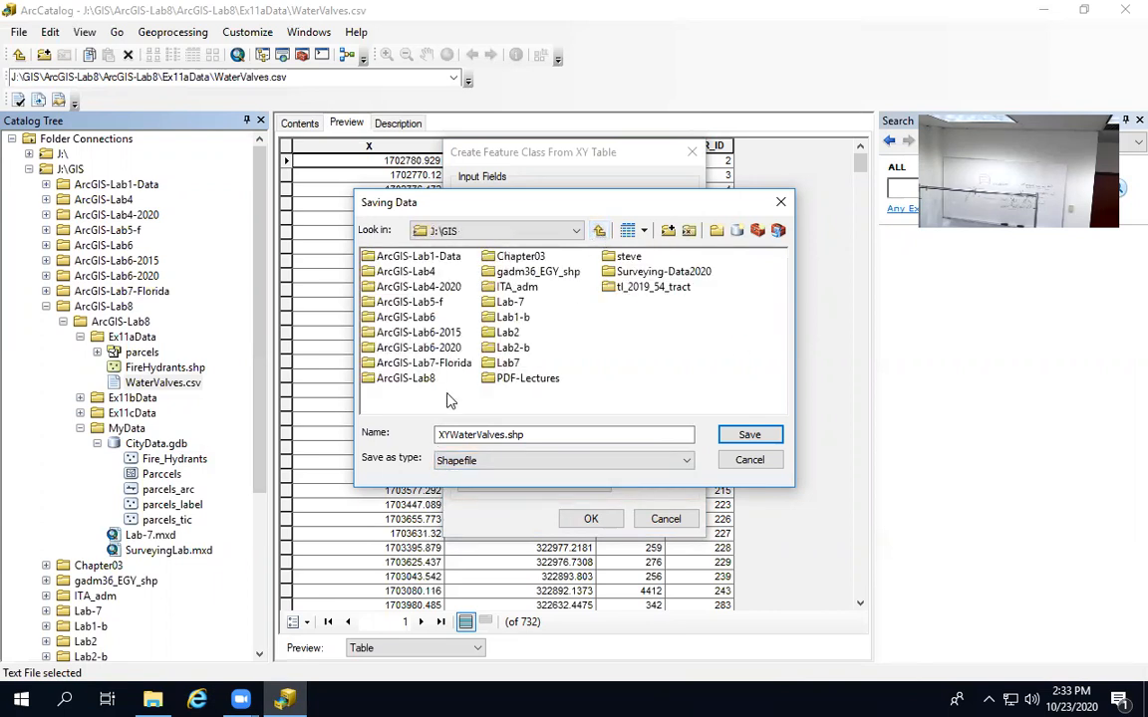
double_click(422, 384)
double_click(409, 257)
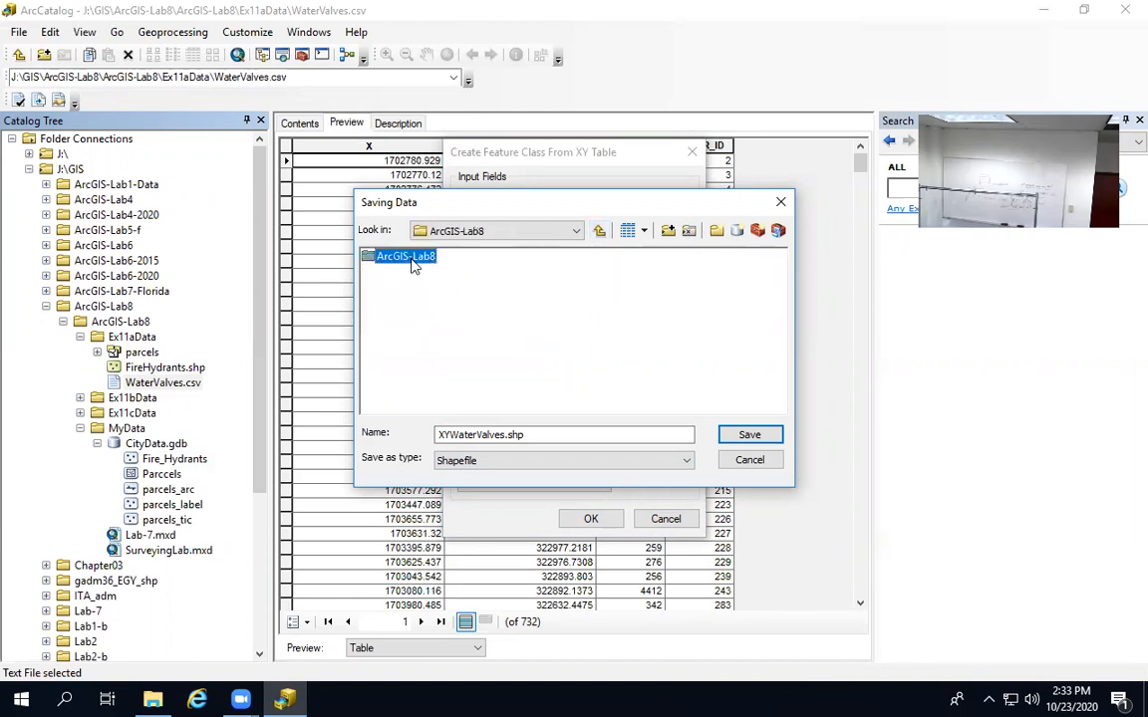
double_click(399, 302)
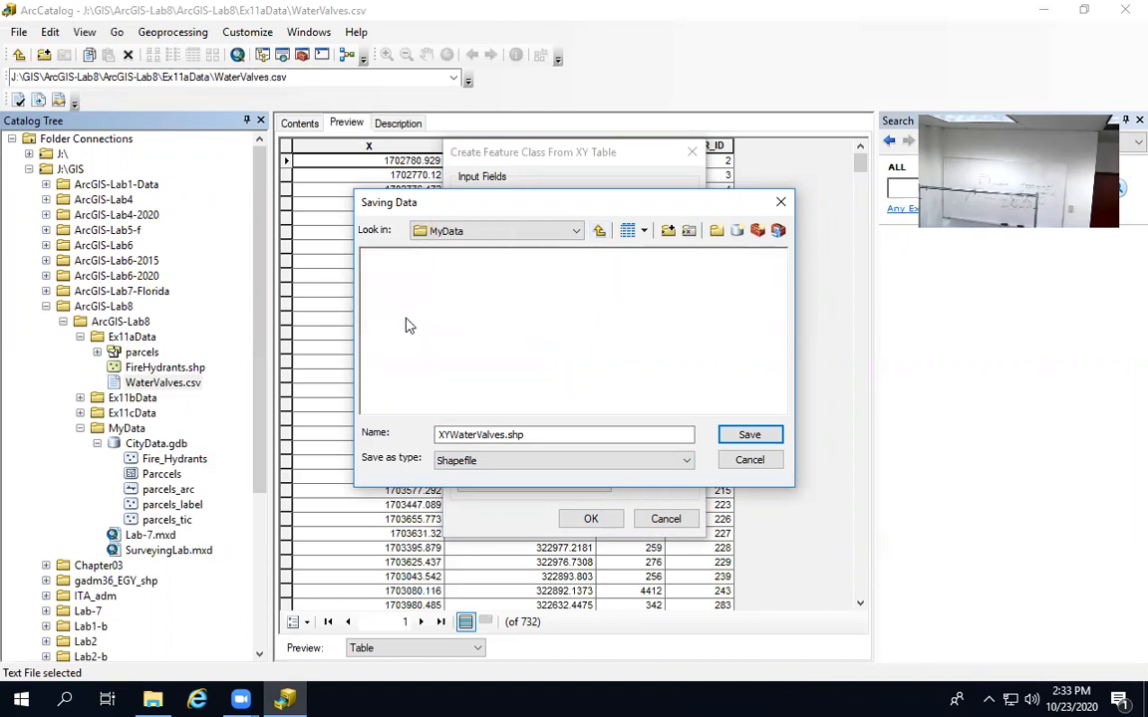
- Set the output to a File and Personal Geodatabase feature class named Water_Valves inside CityData.gdb
click(500, 463)
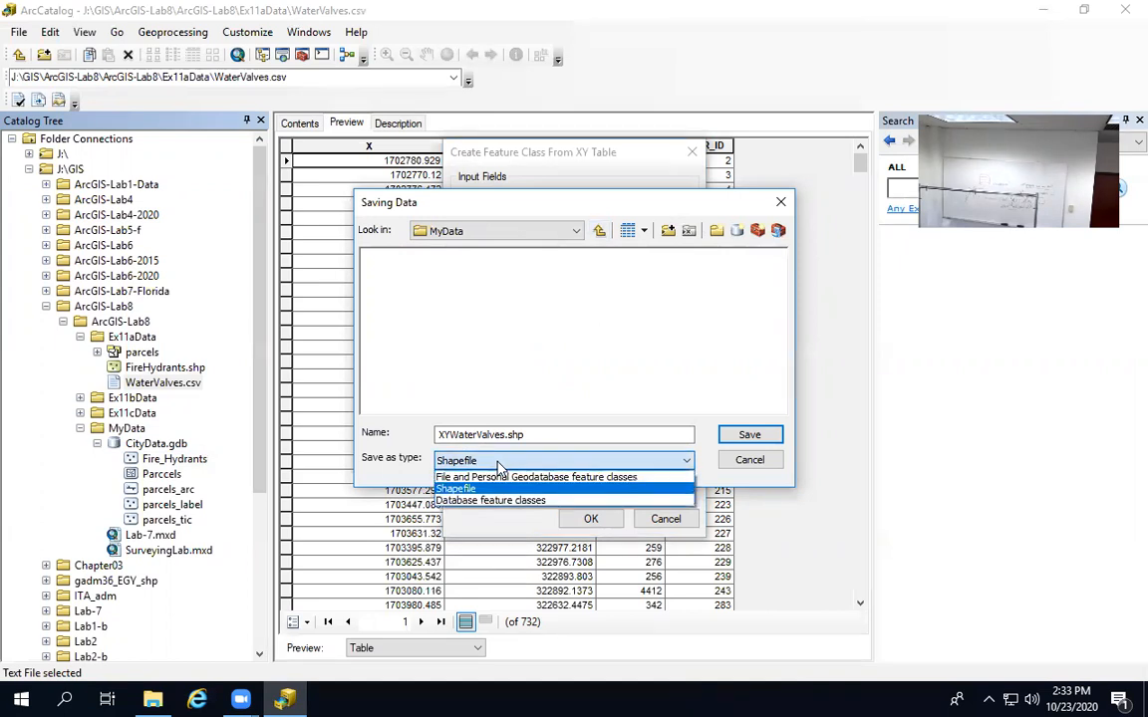
click(488, 477)
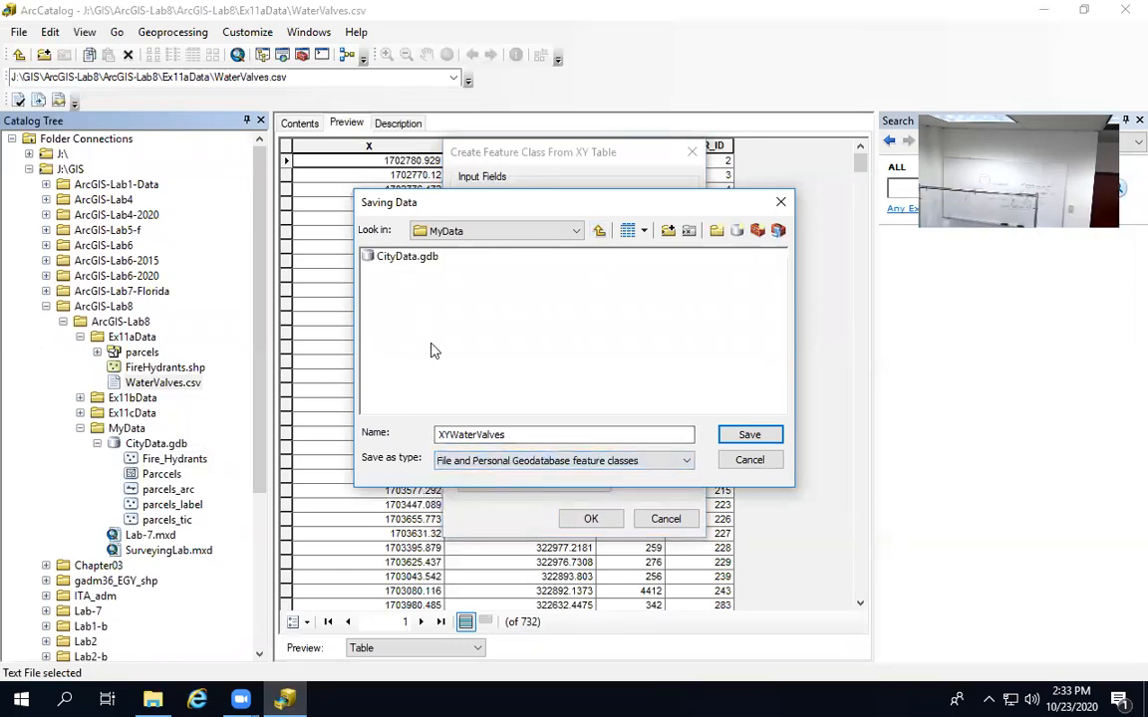
double_click(389, 257)
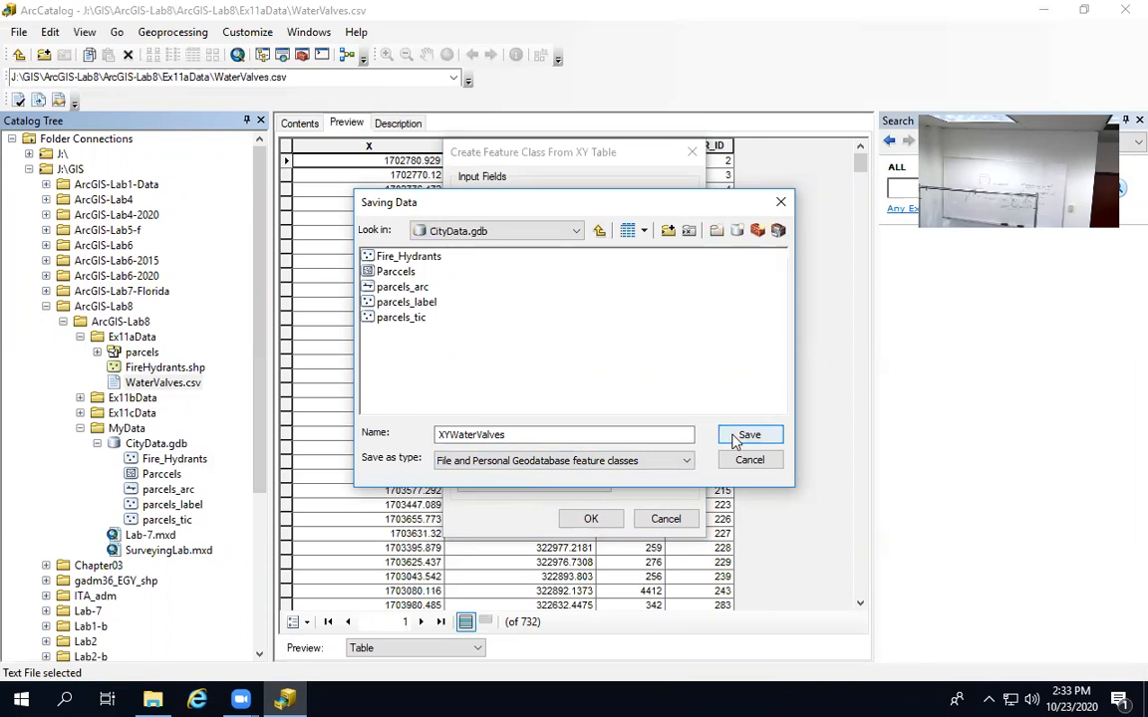
drag(510, 436, 412, 440)
text(Wat)
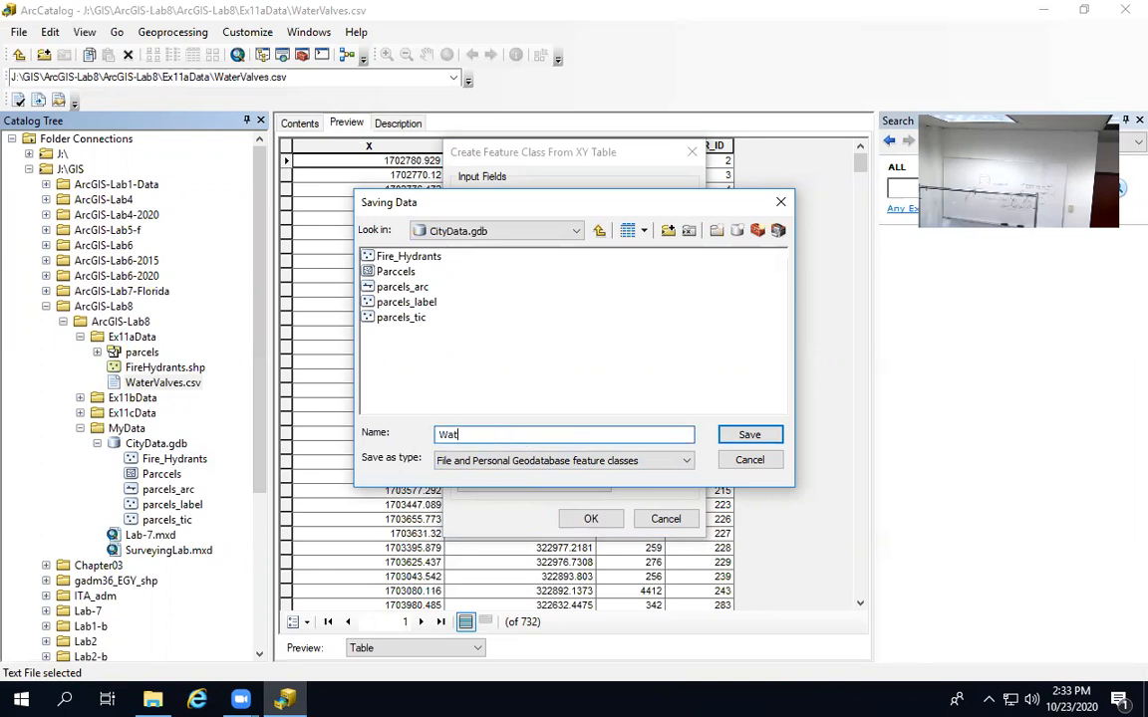
text(er_Valves)
click(749, 435)
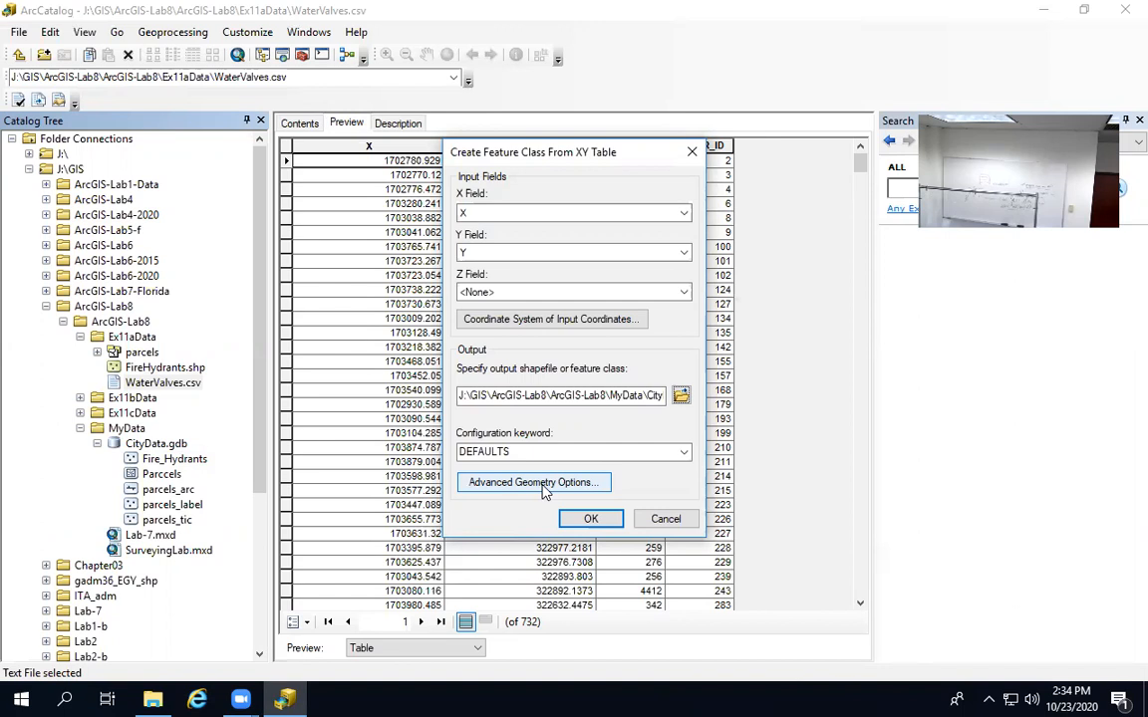
- Import the coordinate system of the input coordinates from FireHydrants.shp in the Ex11aData folder
click(503, 320)
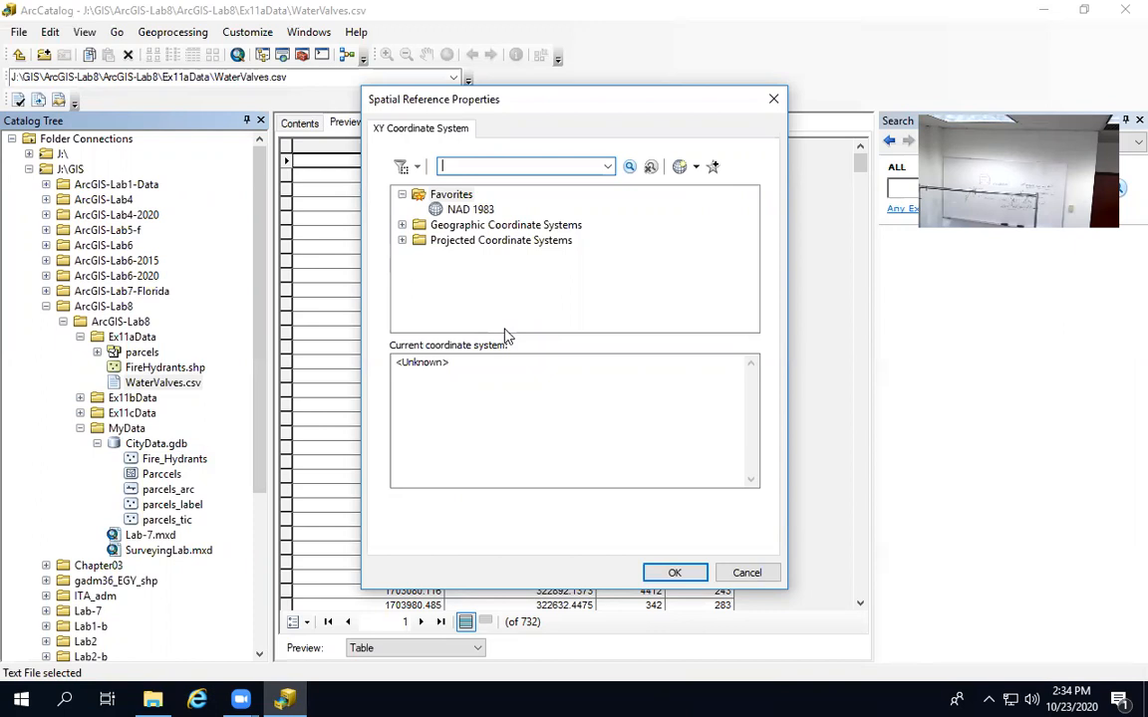
click(688, 171)
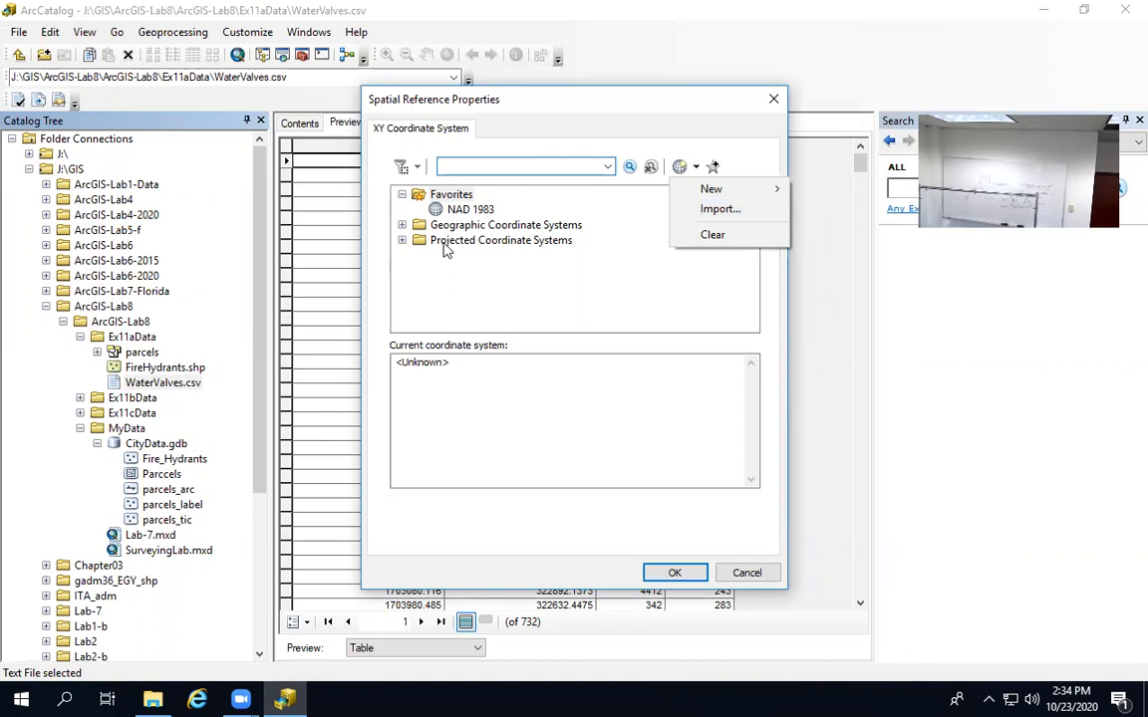
click(721, 211)
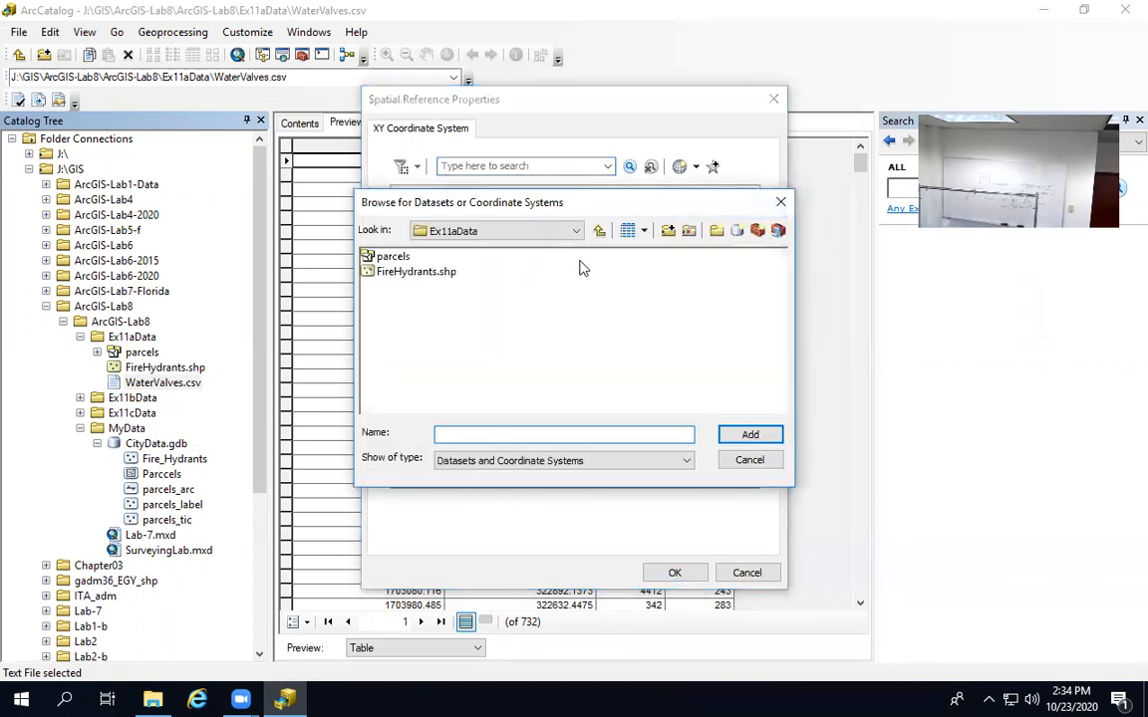
click(385, 277)
click(384, 277)
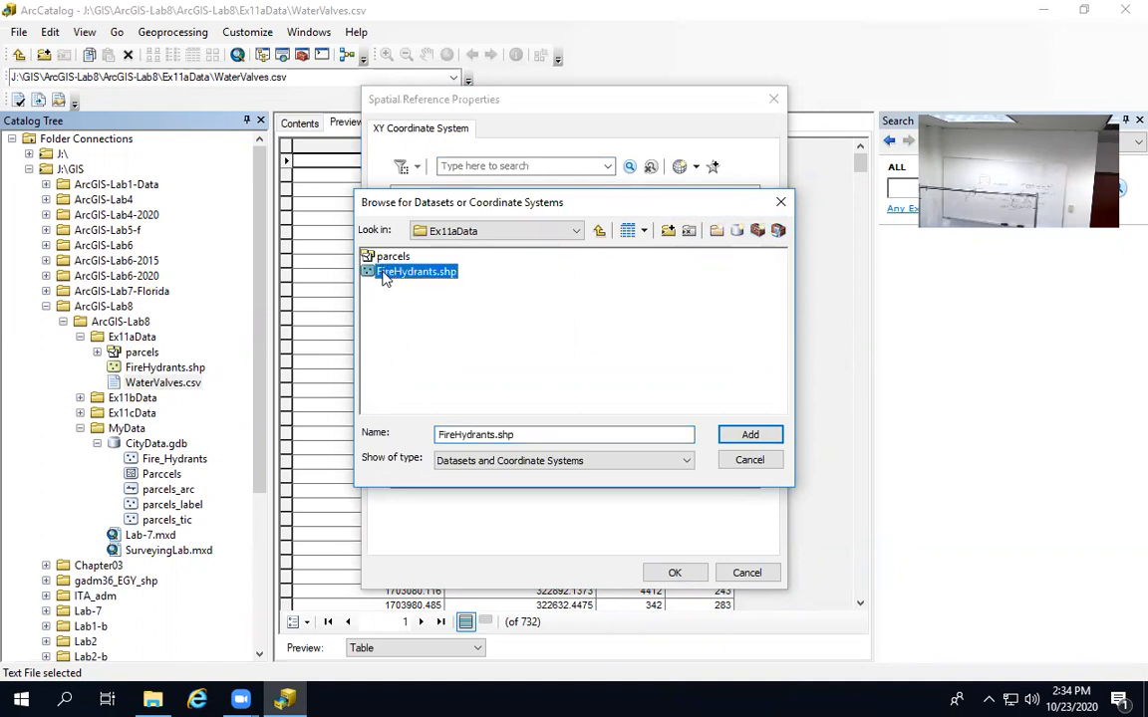
click(748, 436)
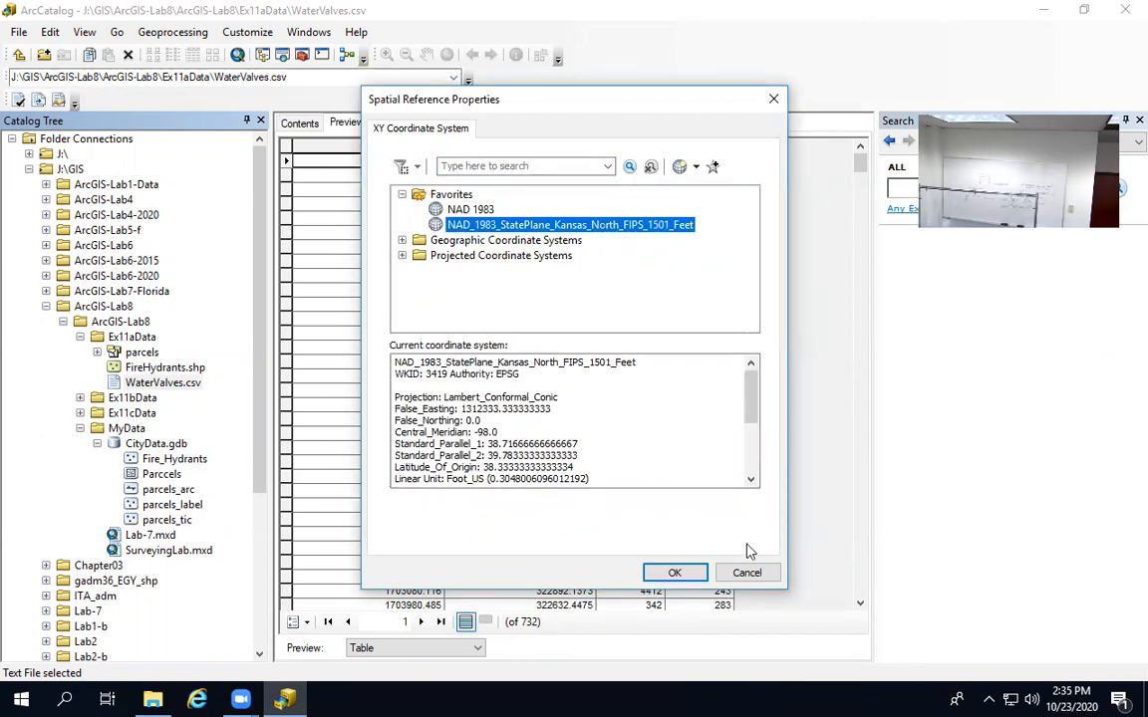
click(748, 574)
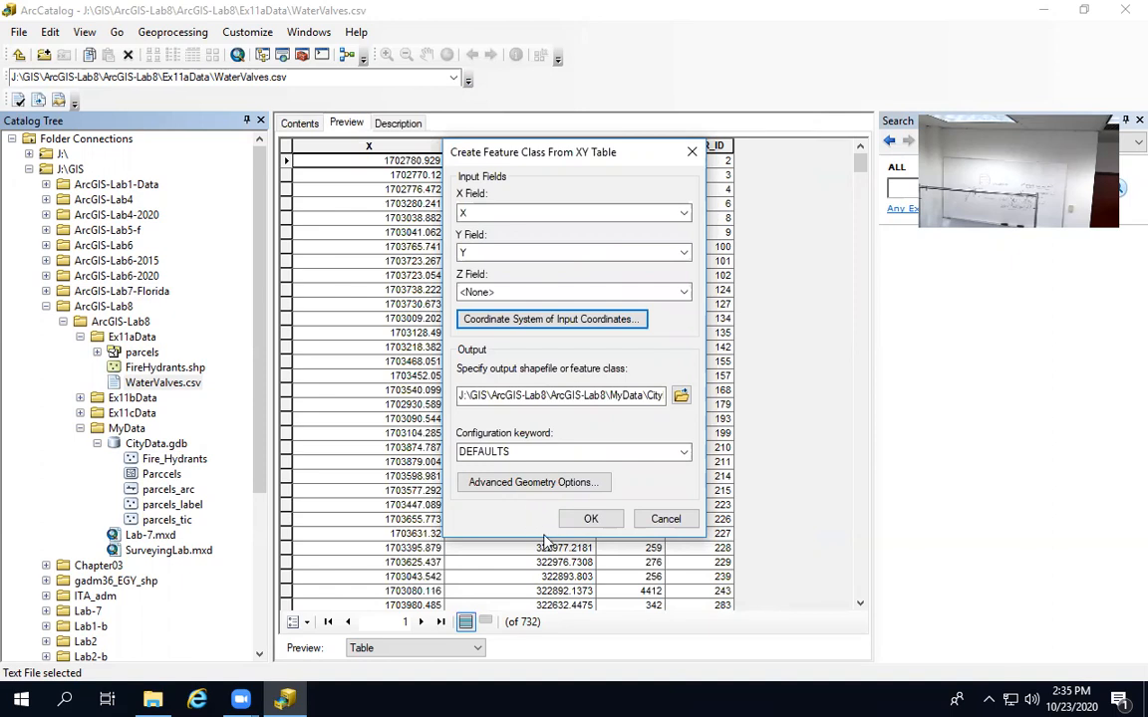
- Create the Water_Valves feature class from the table and view its geography preview and item description
click(588, 519)
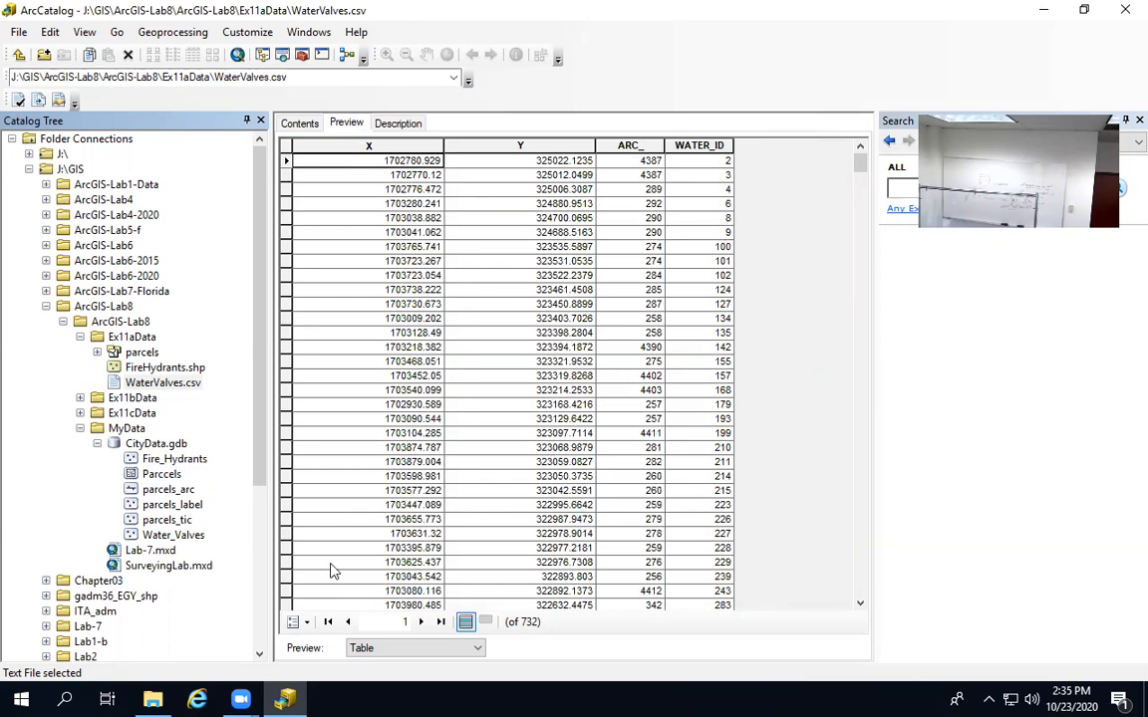
click(174, 535)
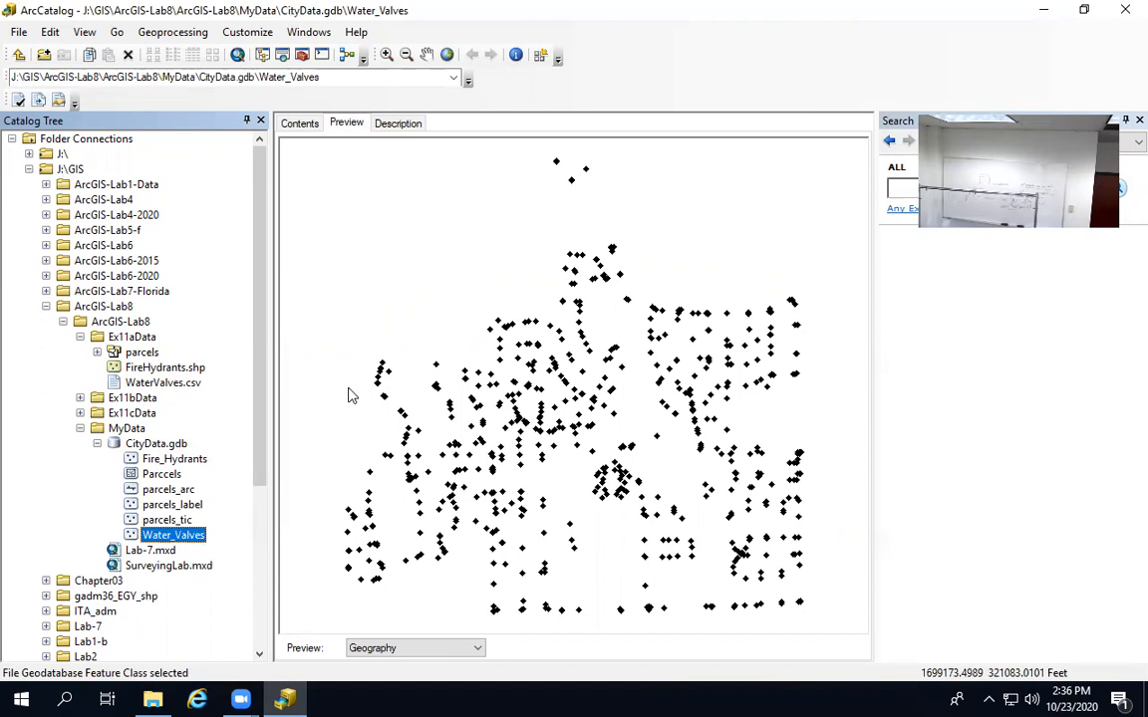
click(397, 123)
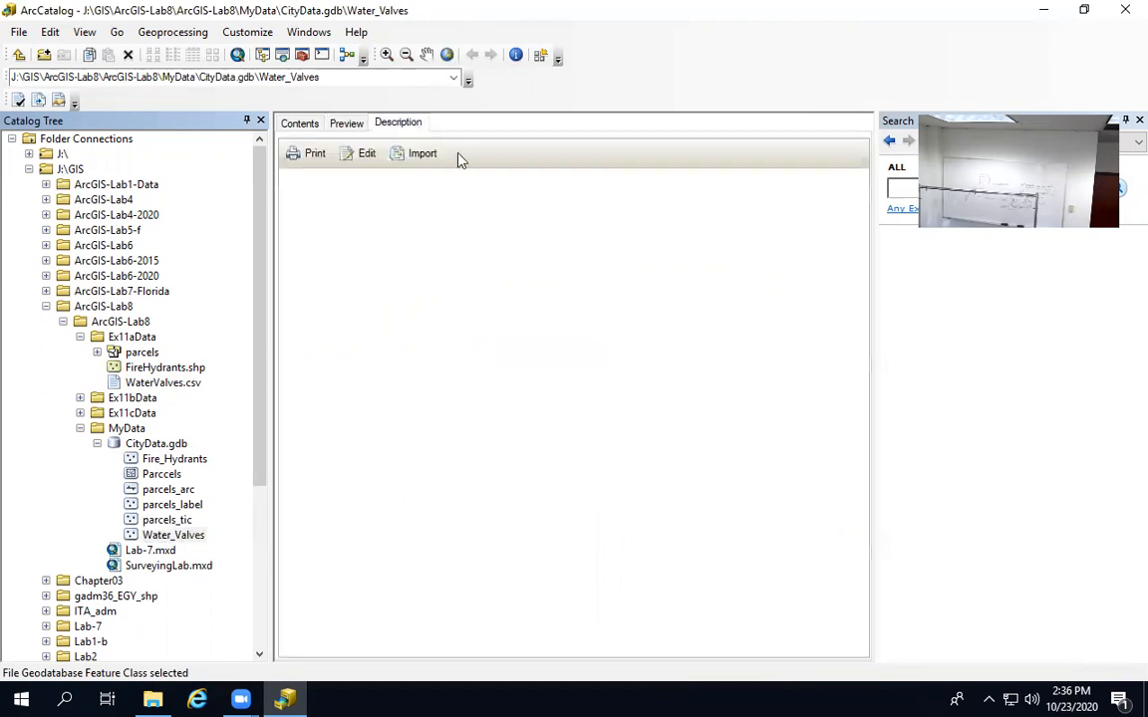
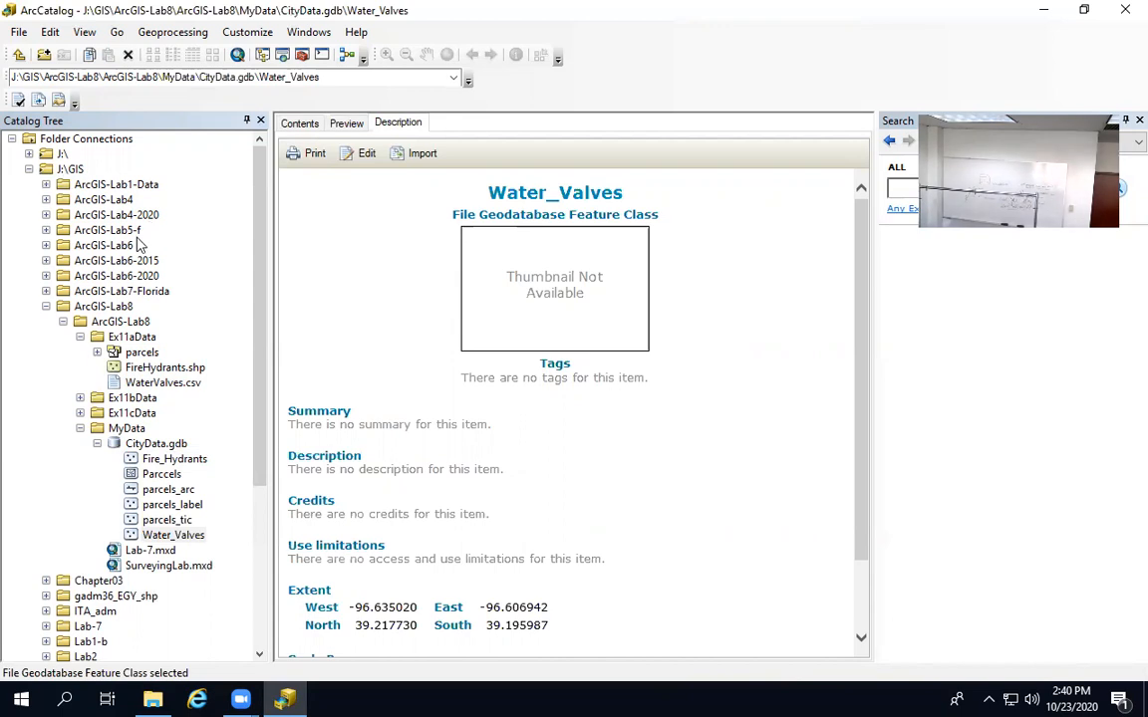
- Start a new feature class in CityData.gdb named Waterlines that stores Line Features
click(140, 446)
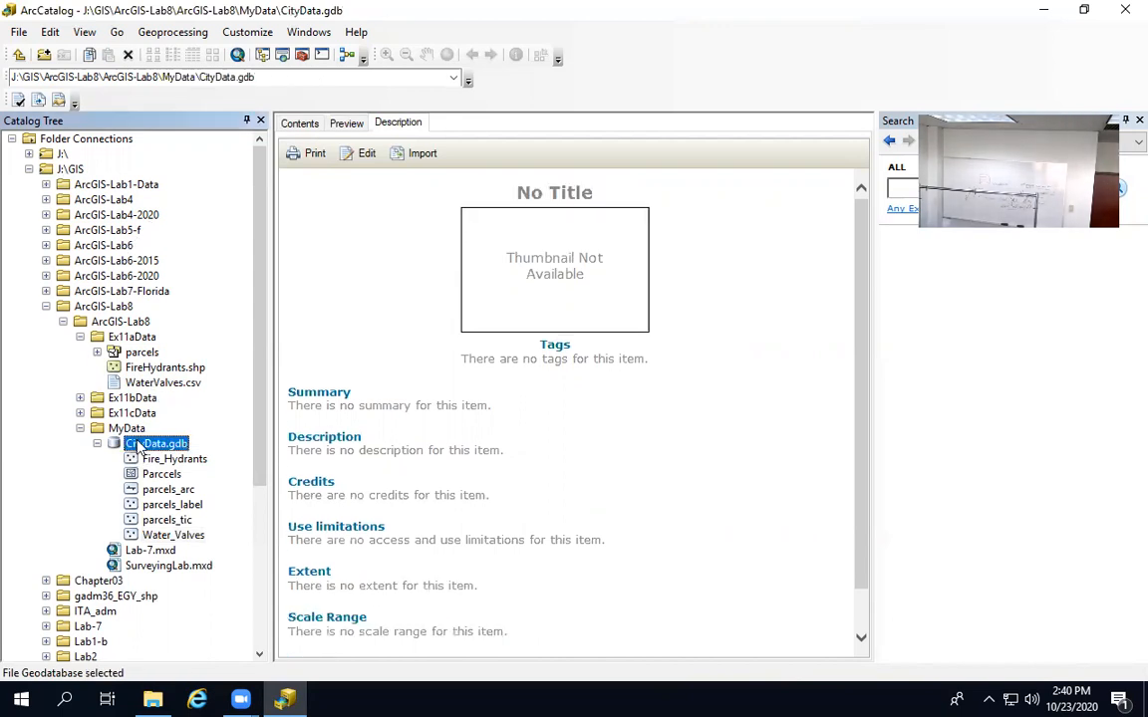
right_click(139, 445)
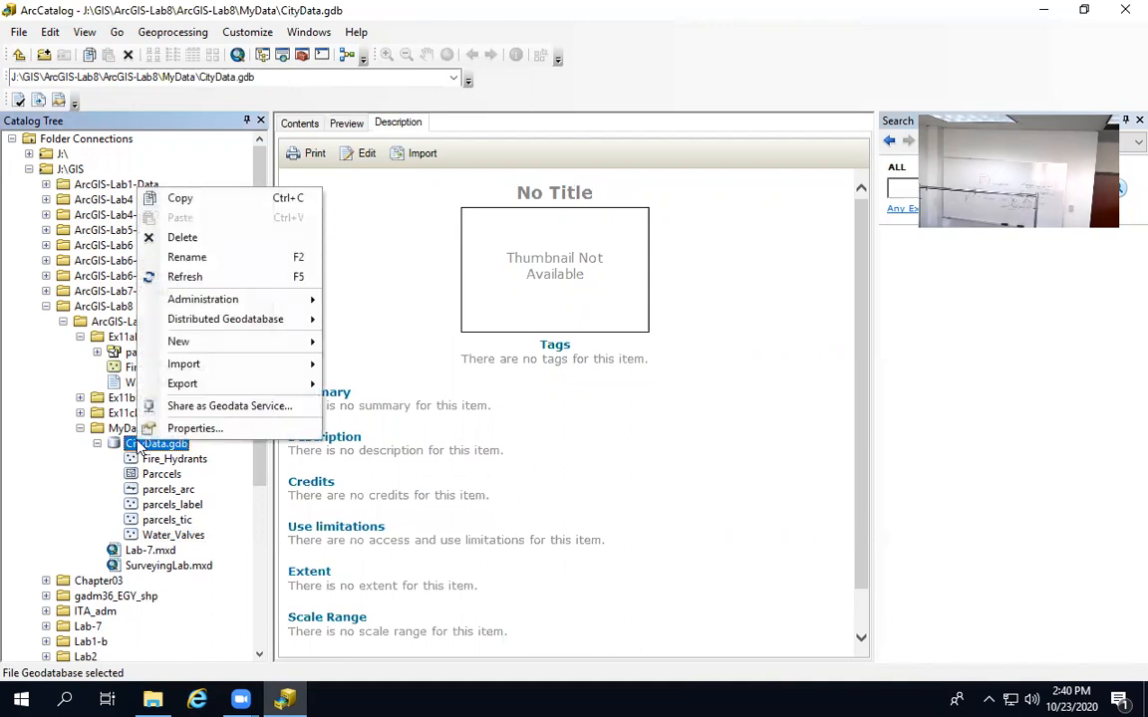
mouse_move(204, 342)
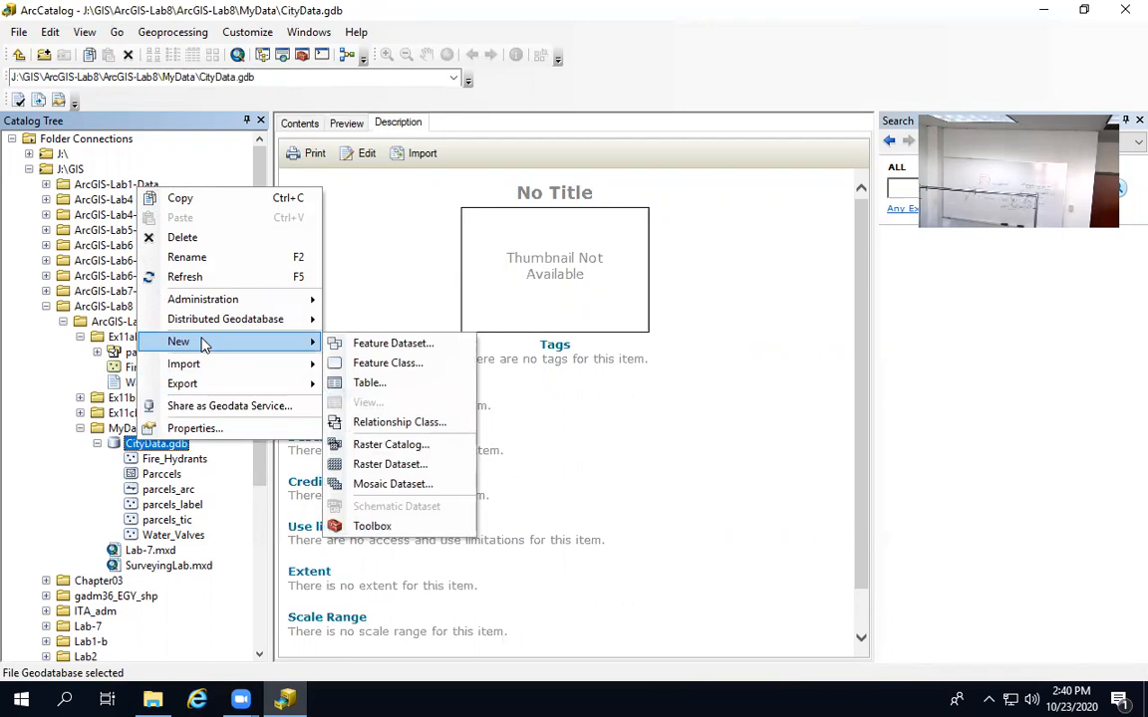
click(378, 364)
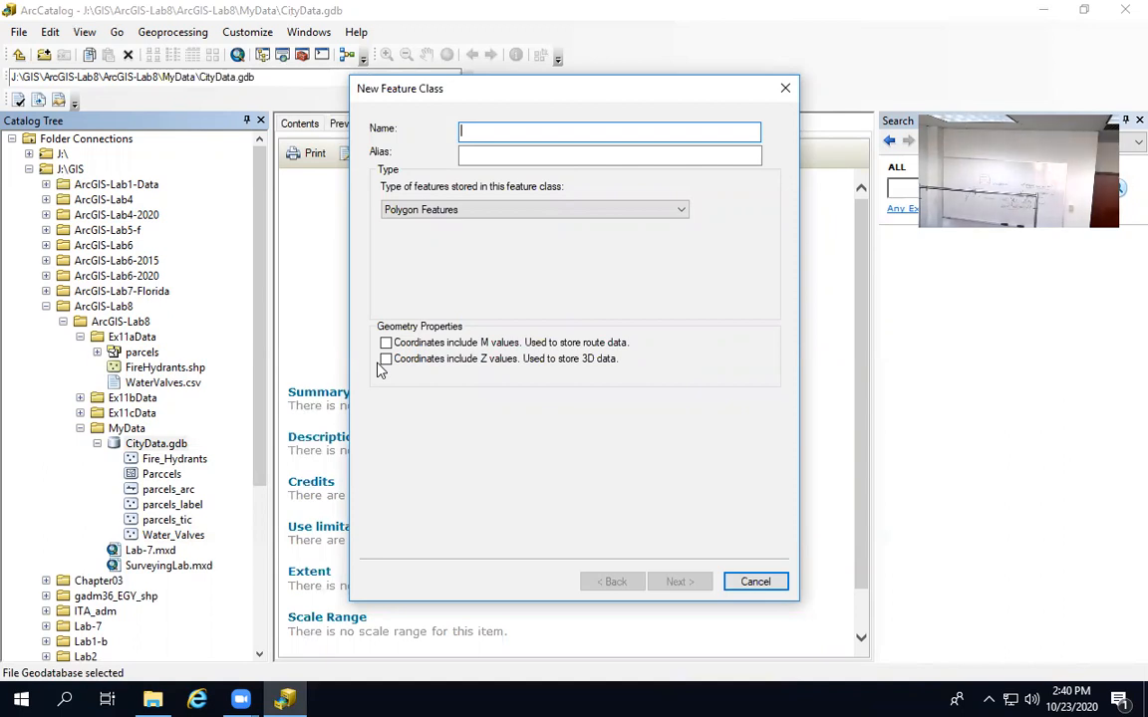
text(Waterlines)
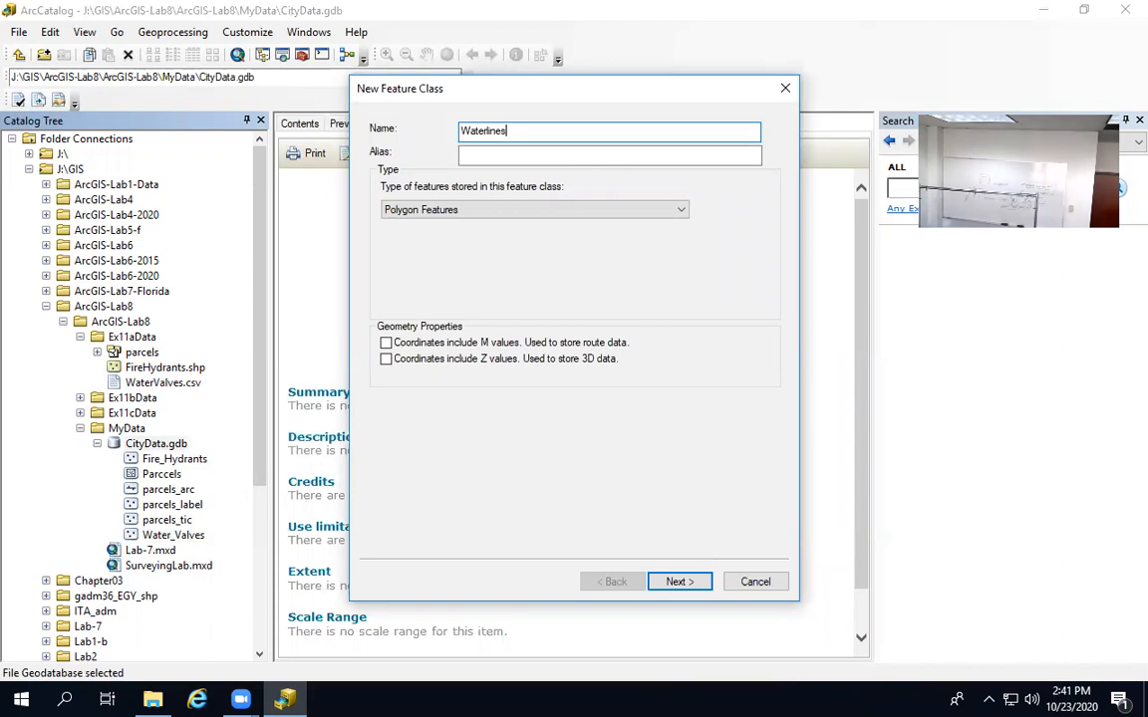
click(454, 214)
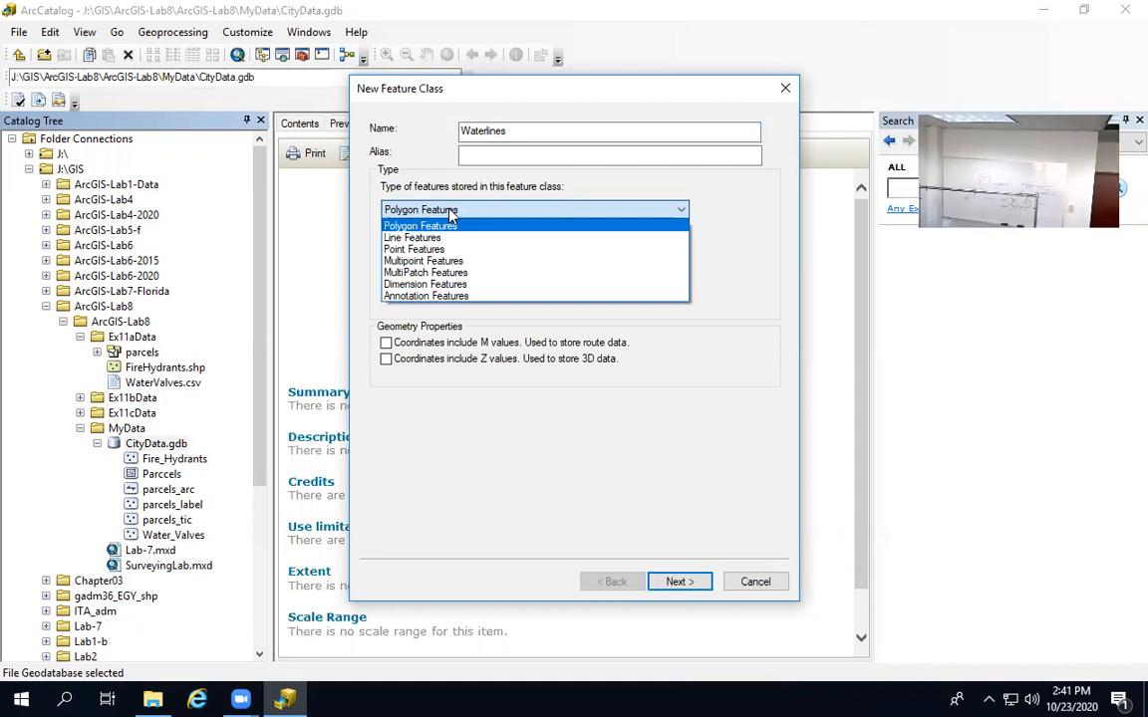
click(429, 239)
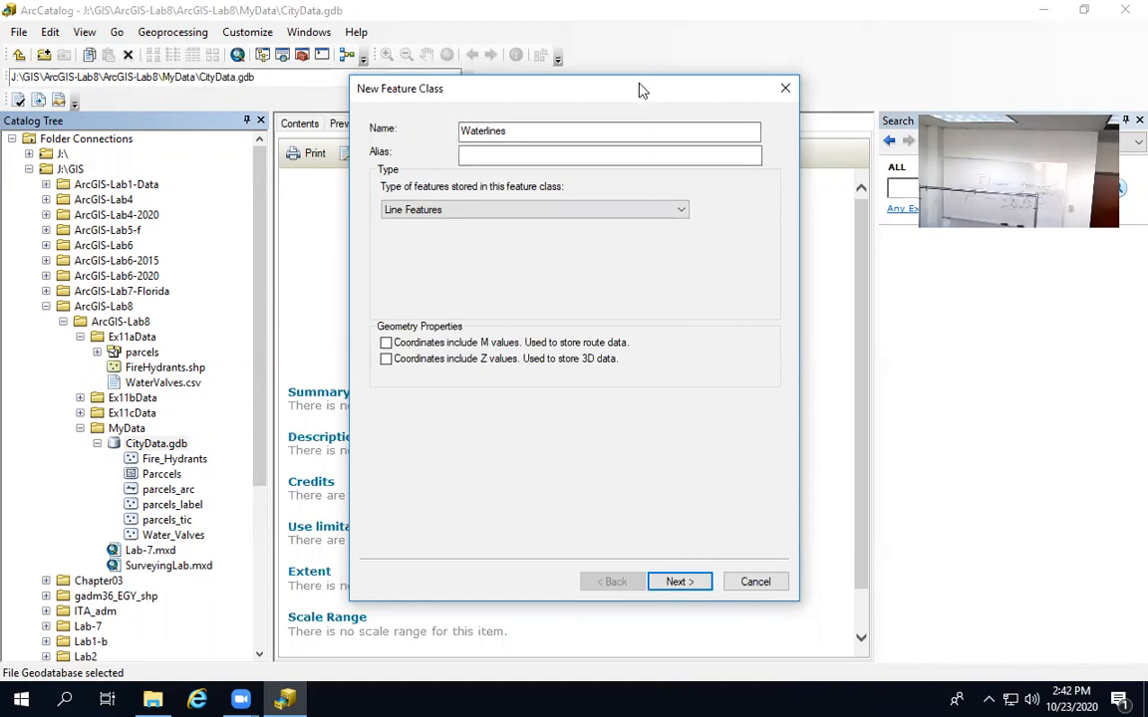
drag(642, 90, 636, 25)
click(670, 519)
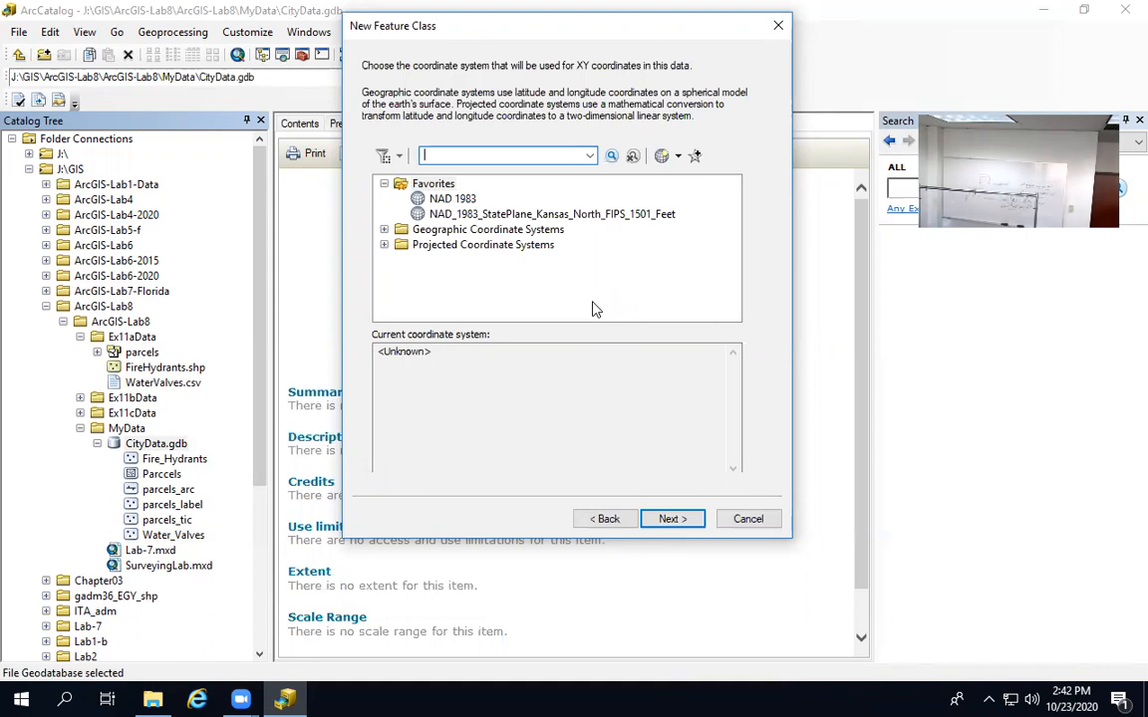
- Assign the NAD_1983_StatePlane_Kansas_North_FIPS_1501_Feet coordinate system and accept the default XY tolerance and storage configuration
click(517, 217)
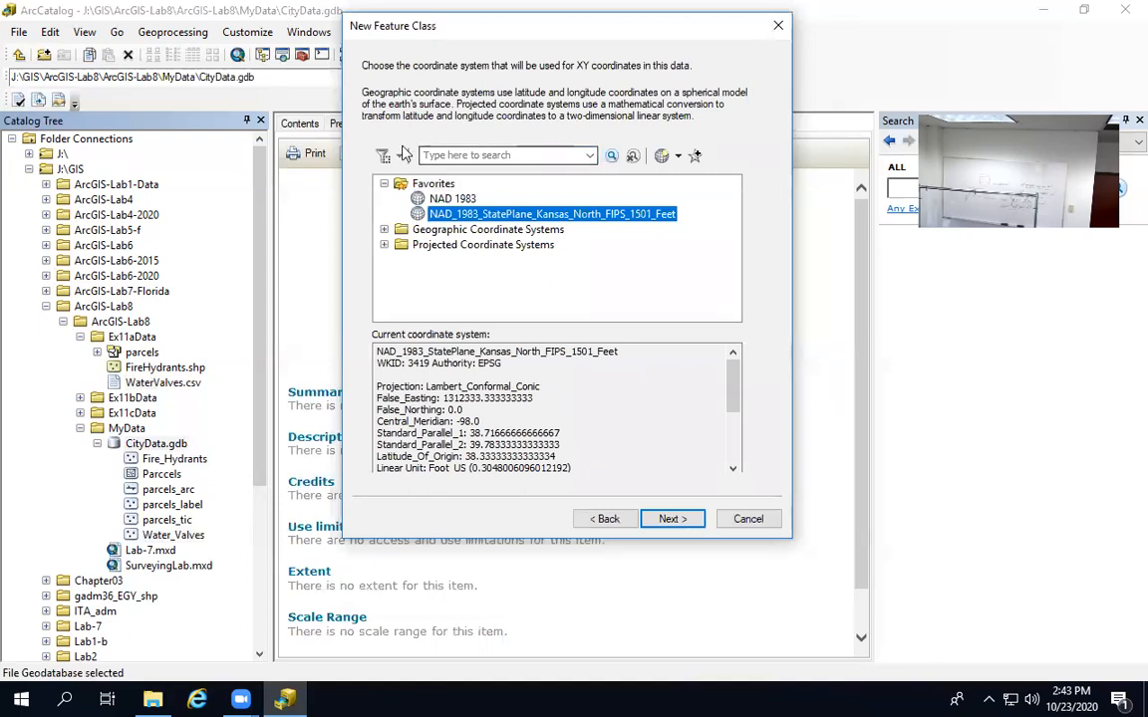
click(673, 520)
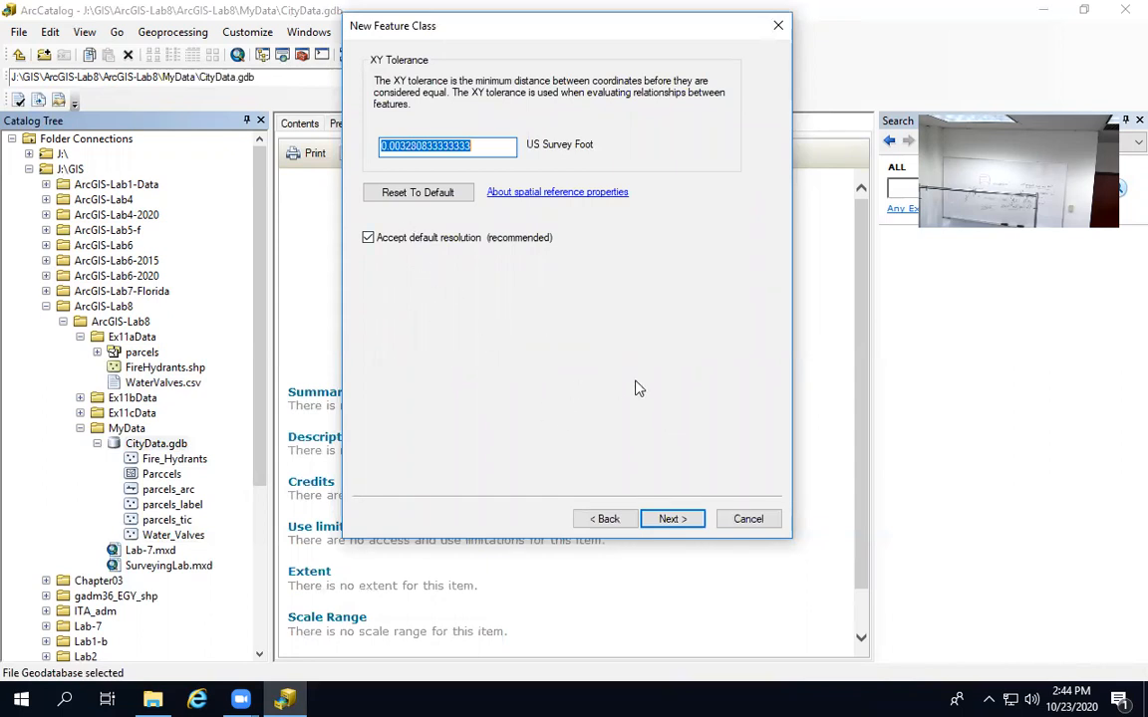
click(670, 520)
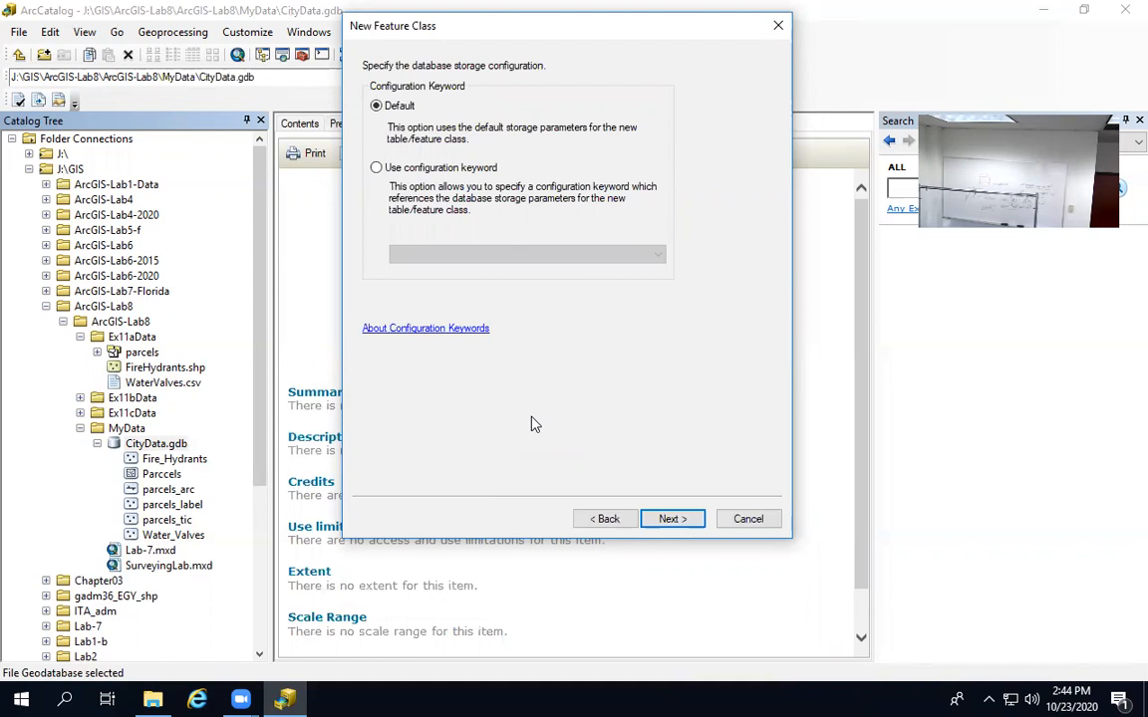
click(672, 520)
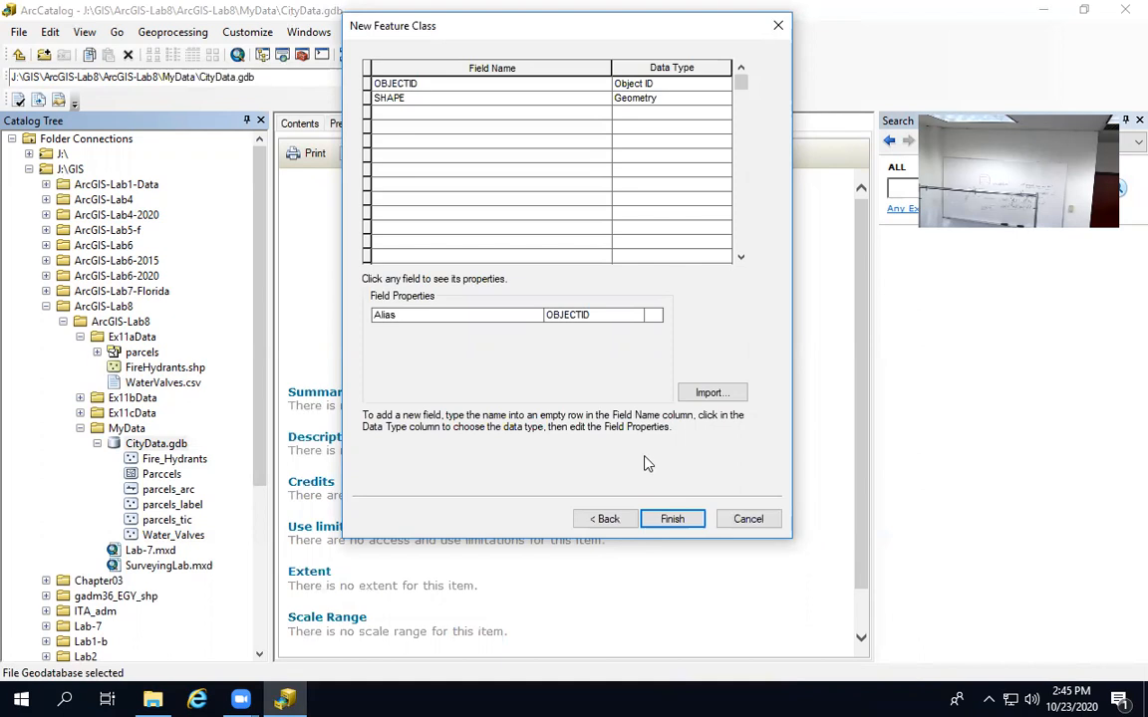
- Define a field named LineType with the Text data type for the new feature class
click(396, 114)
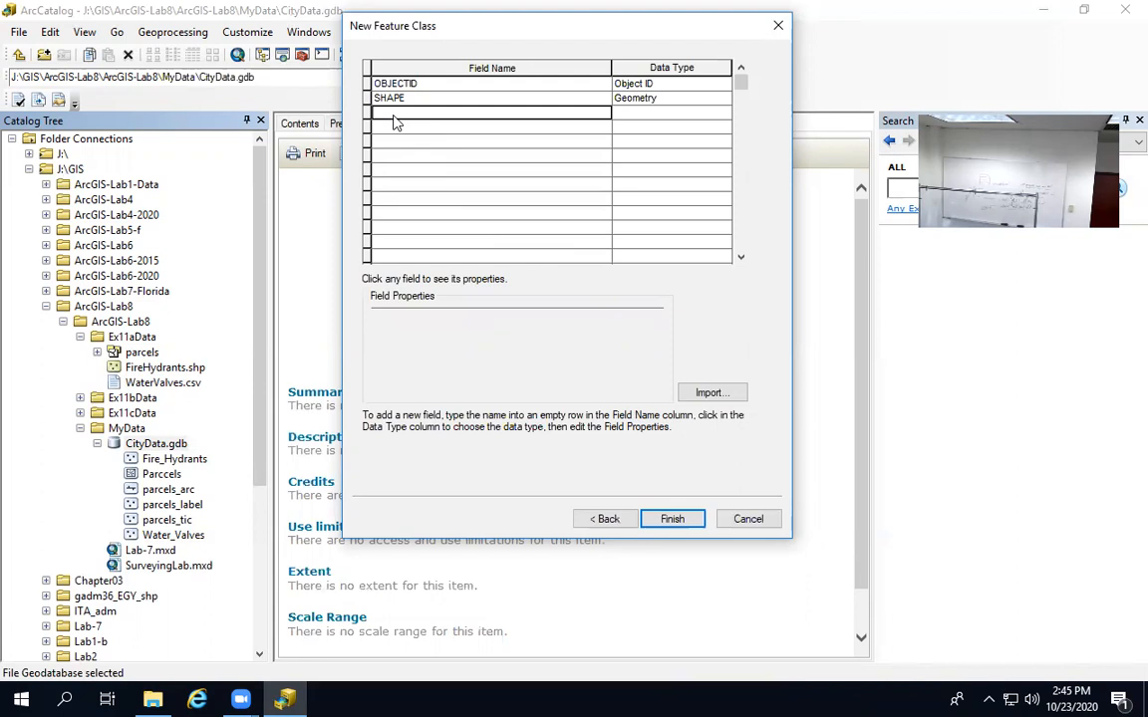
text(Li)
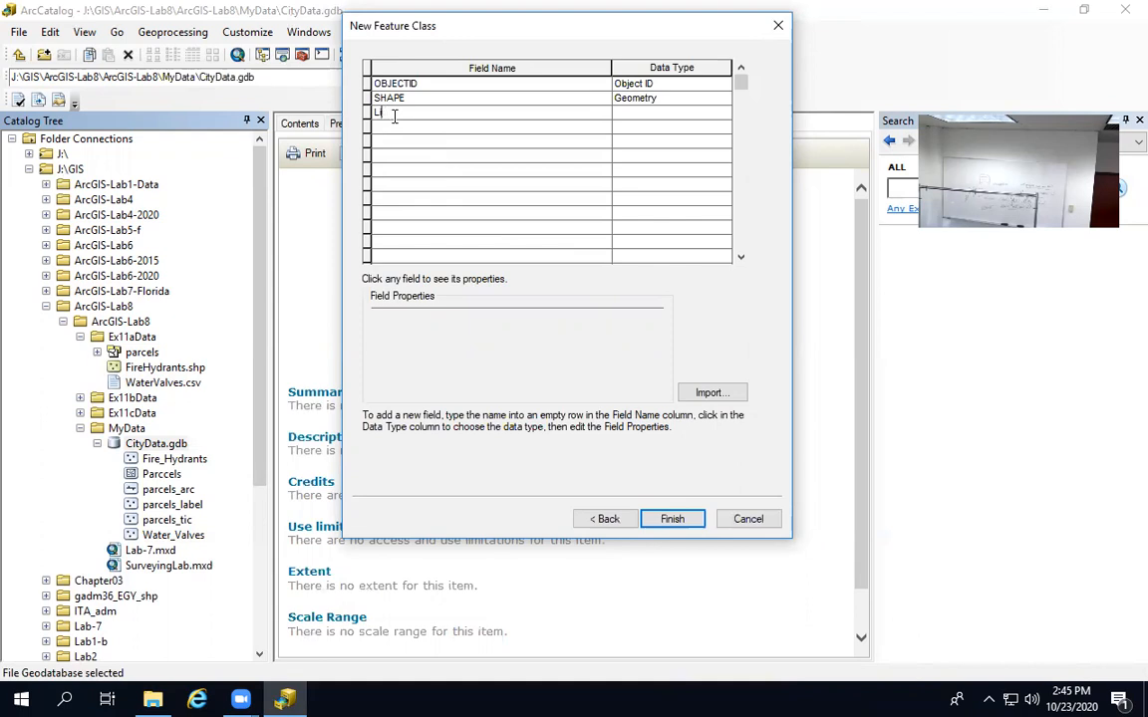
text(neType)
click(653, 113)
click(653, 115)
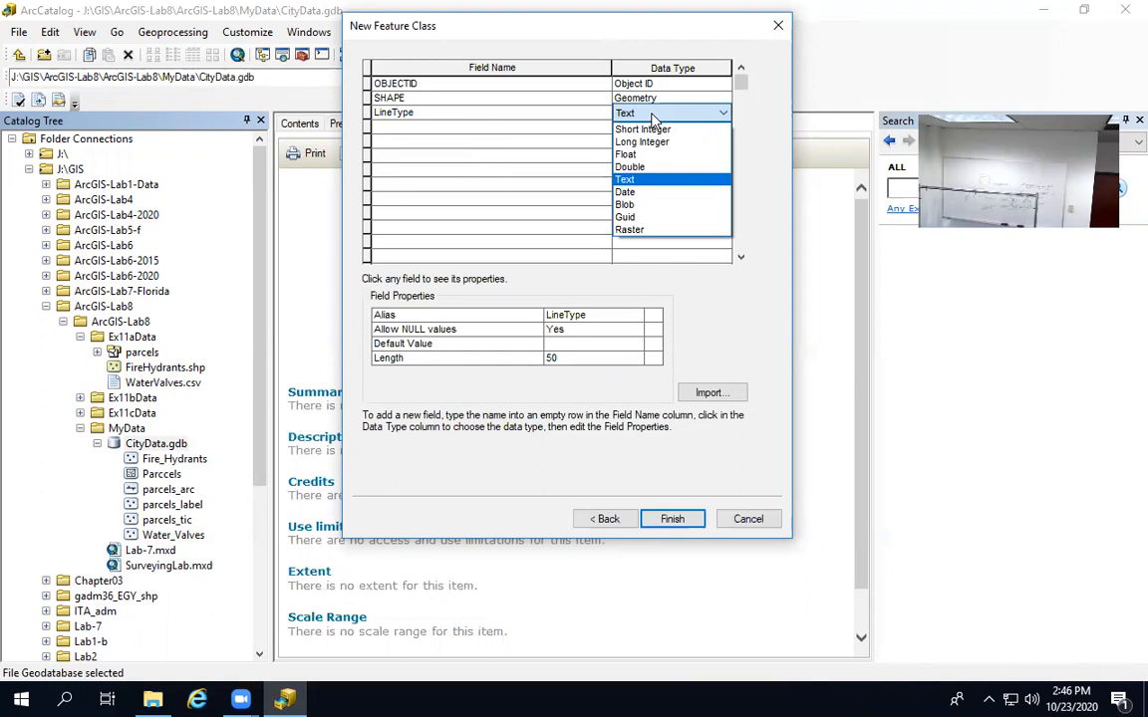
click(650, 180)
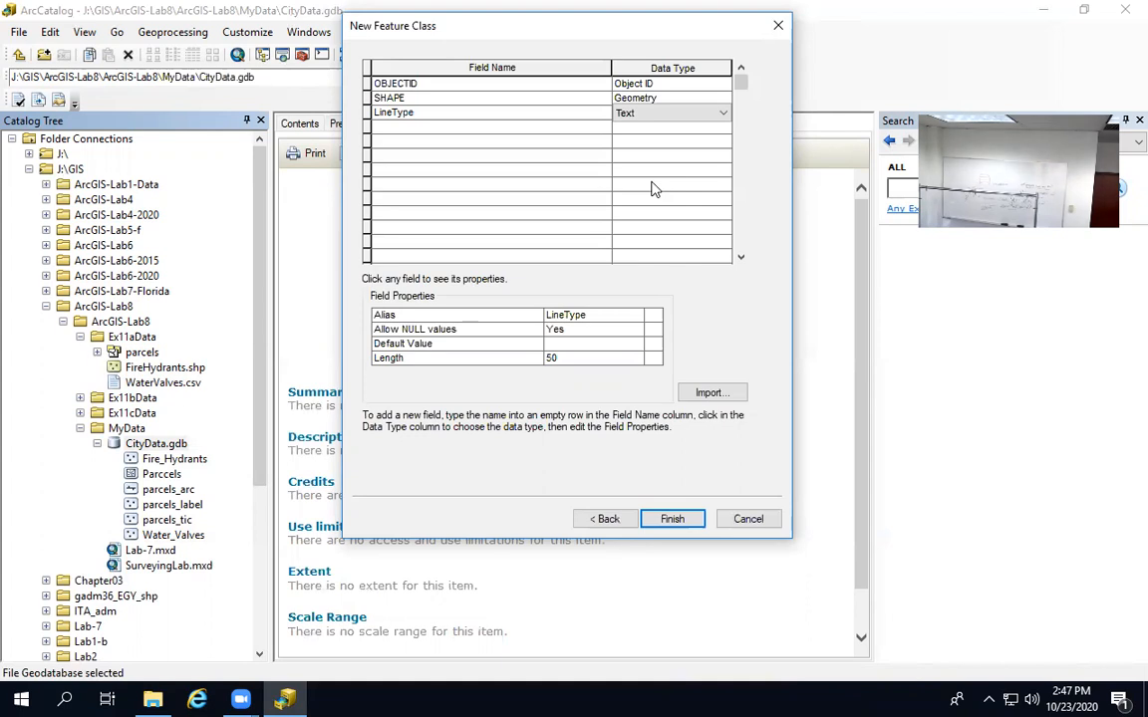
- Finish creating the Waterlines feature class and view its description and geography preview
click(662, 521)
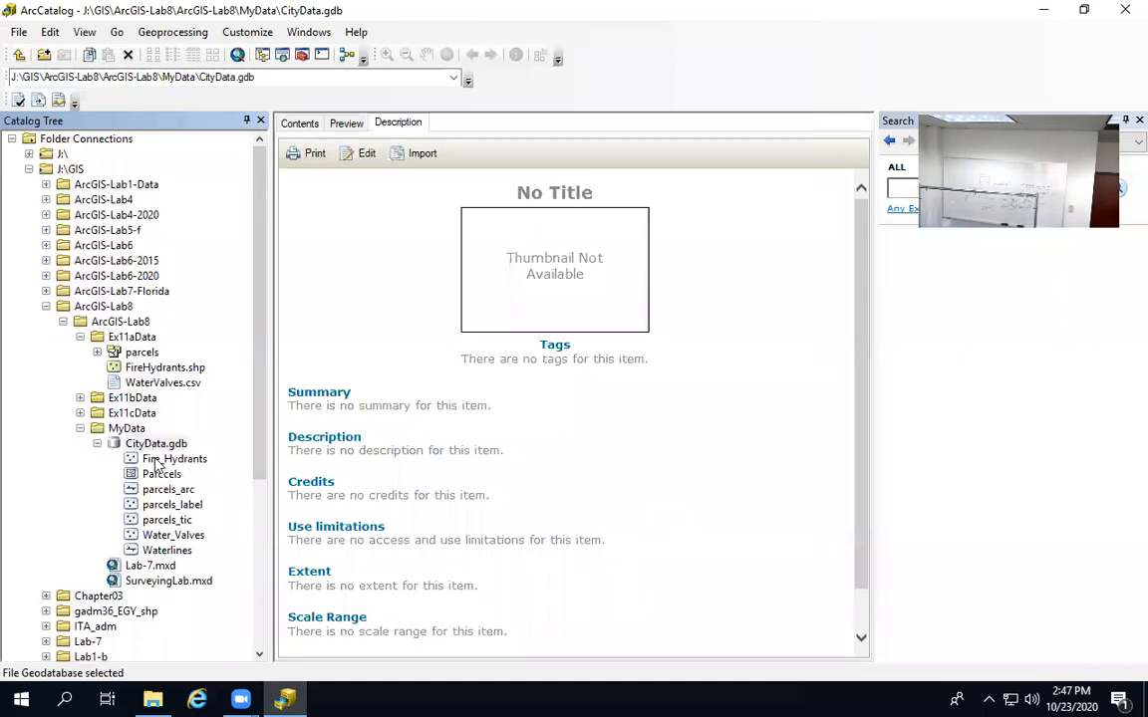
click(159, 551)
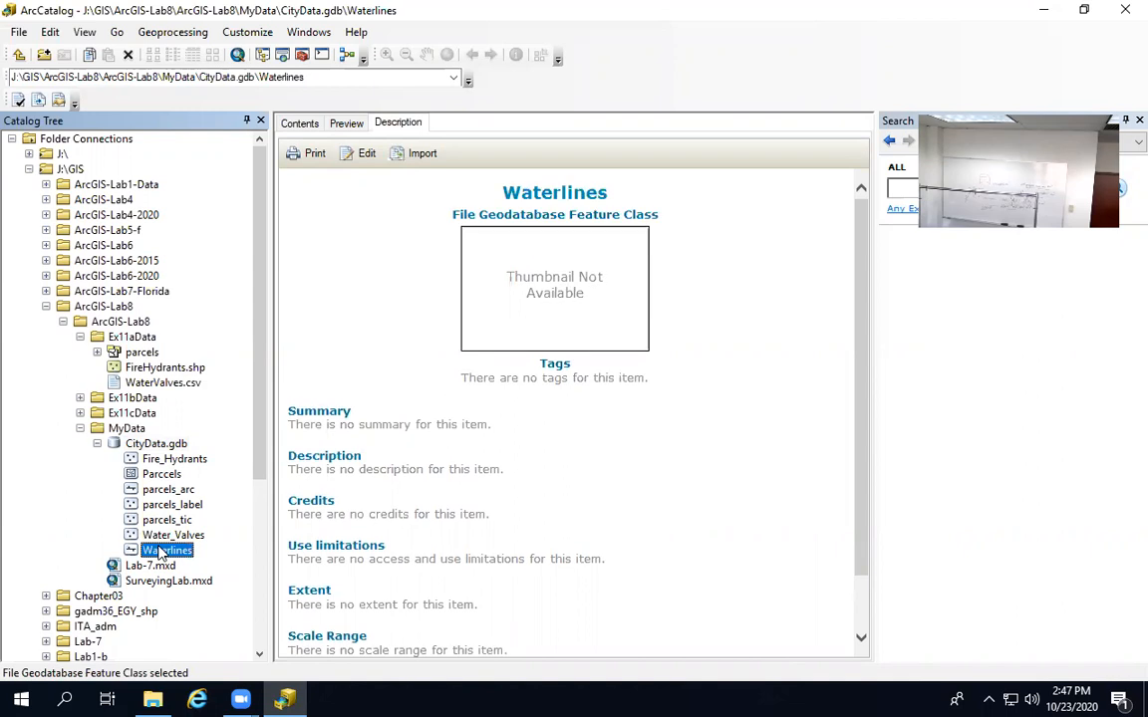
click(346, 124)
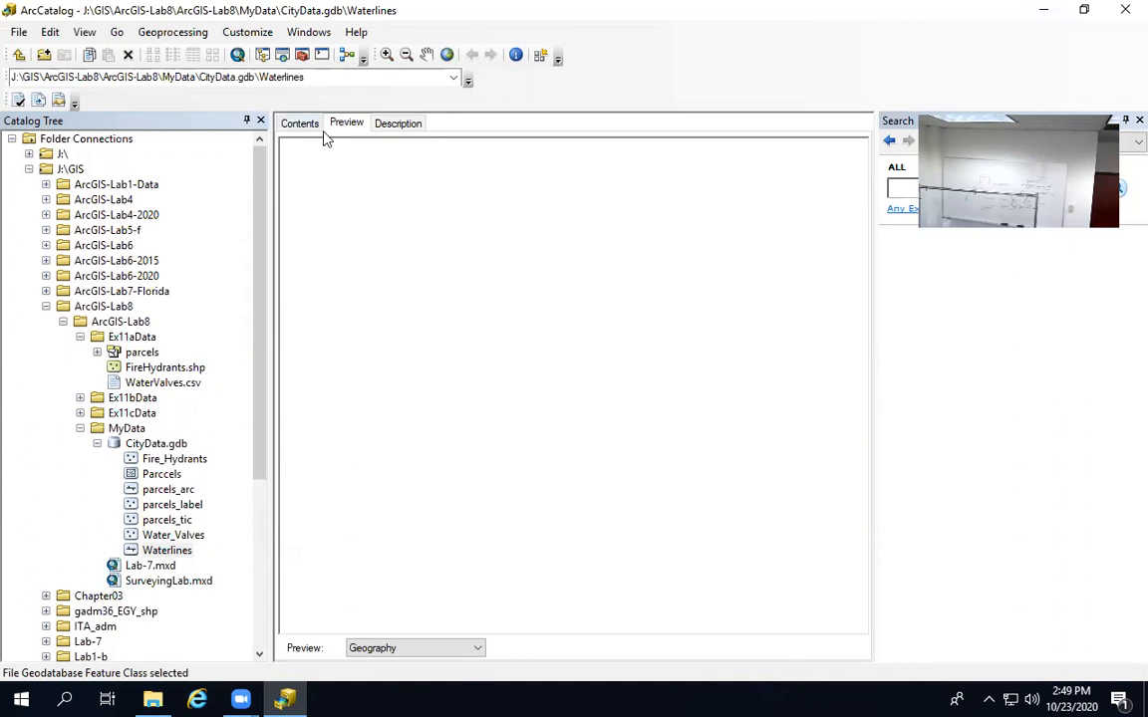
- Add a field named Installation_Date in the feature class properties of Waterlines
click(157, 554)
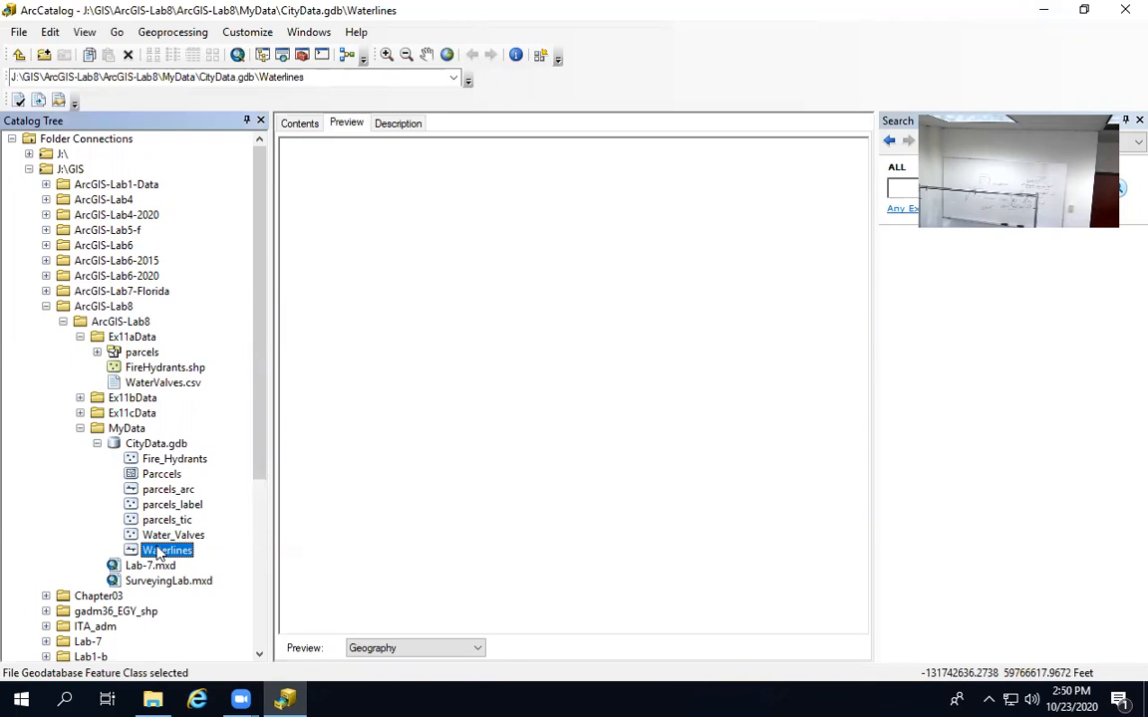
right_click(156, 554)
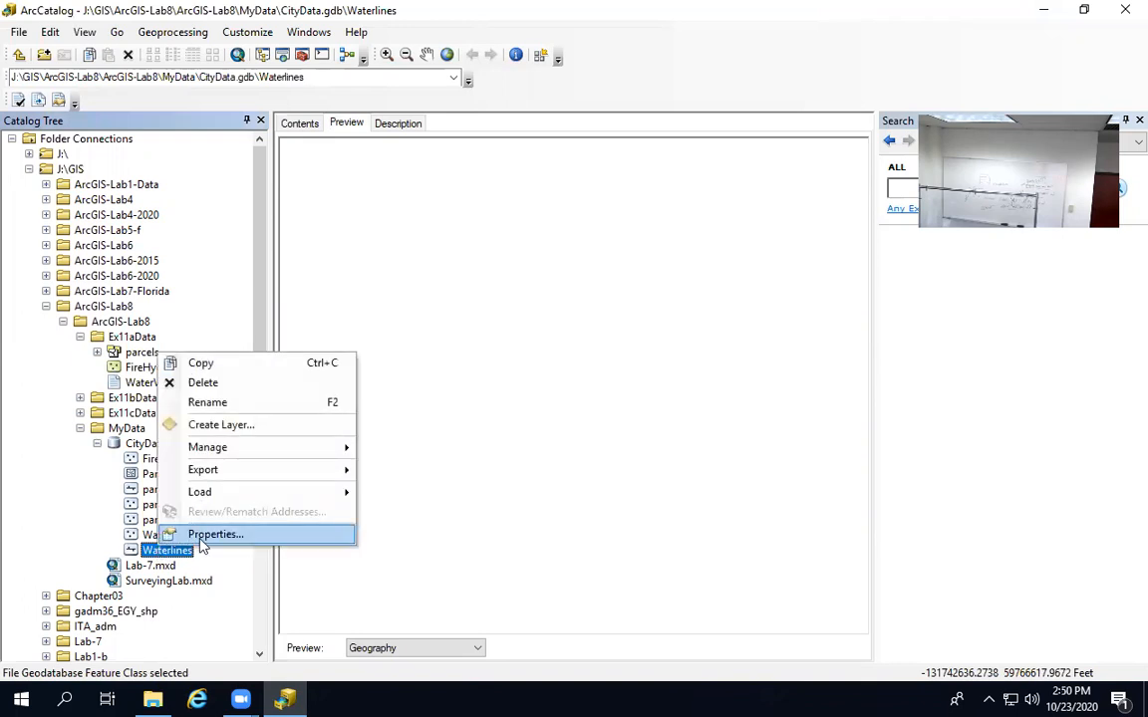
click(202, 537)
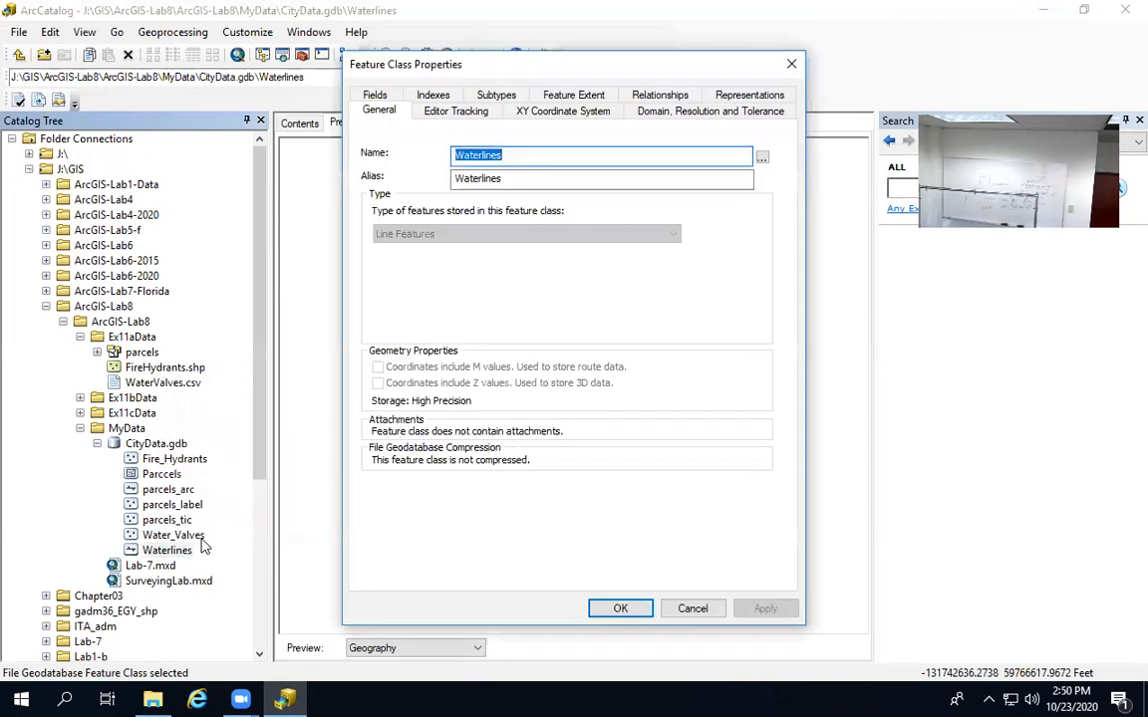
click(367, 95)
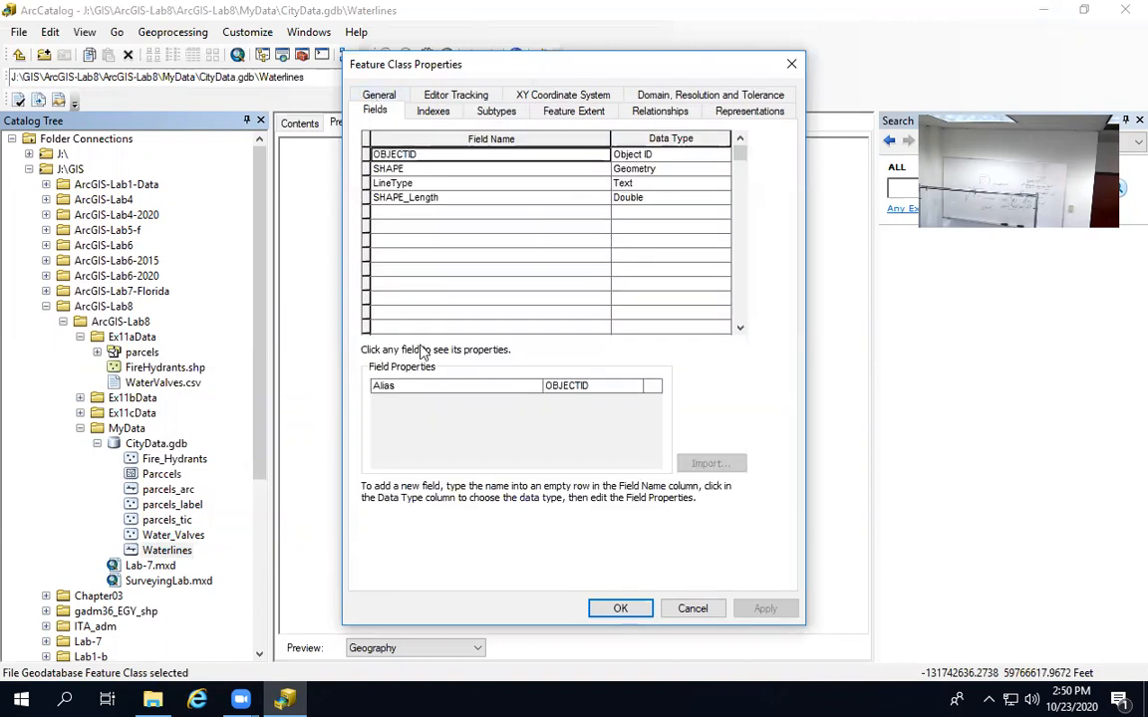
click(398, 215)
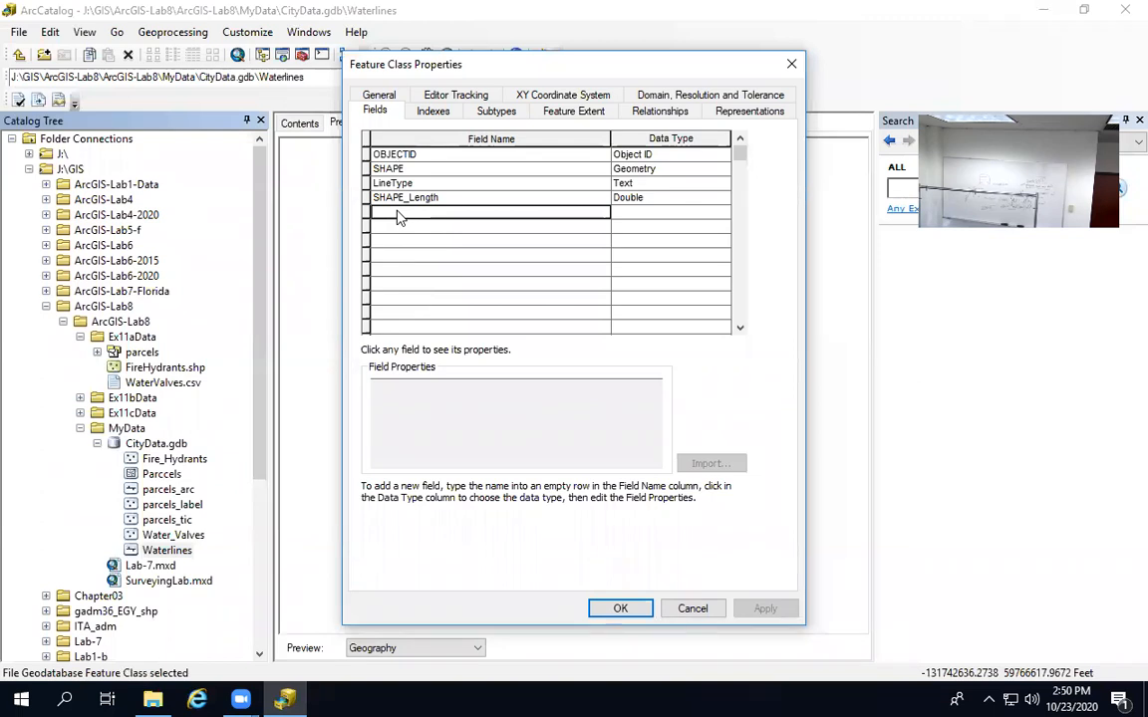
text(INstallat)
key(BackSpace)
key(BackSpace)
key(BackSpace)
key(BackSpace)
key(BackSpace)
key(BackSpace)
key(BackSpace)
key(BackSpace)
text(nstallation_Date)
key(Return)
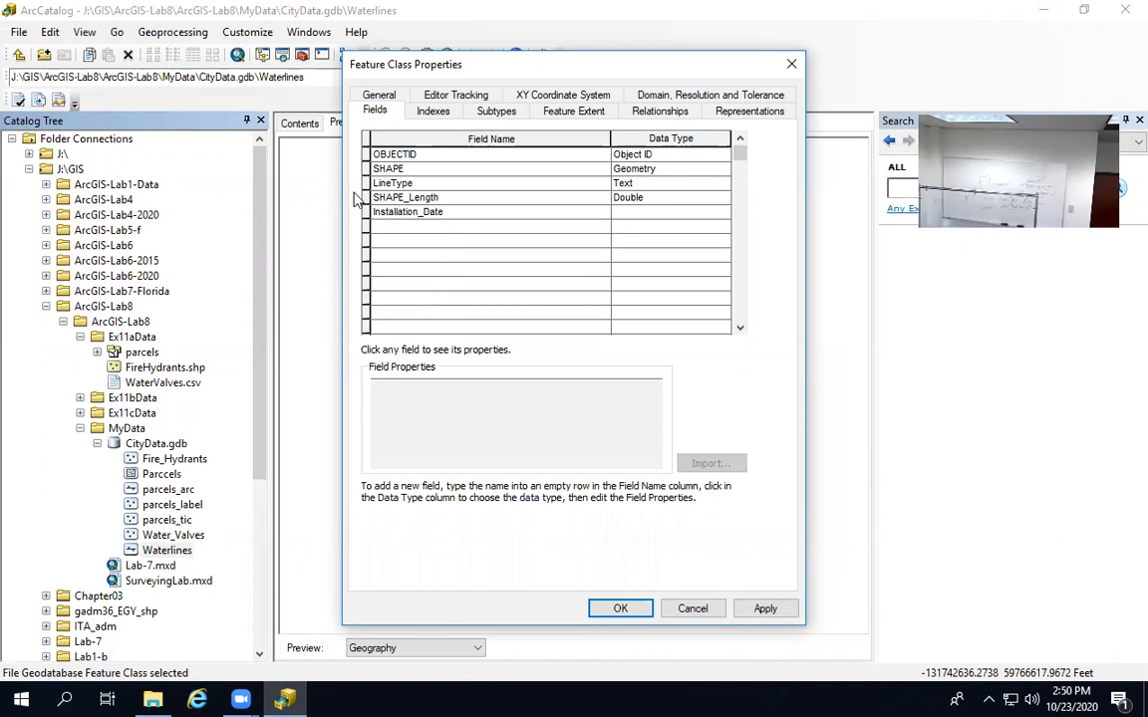
- Set the data type of Installation_Date to Date and save the feature class properties
click(655, 213)
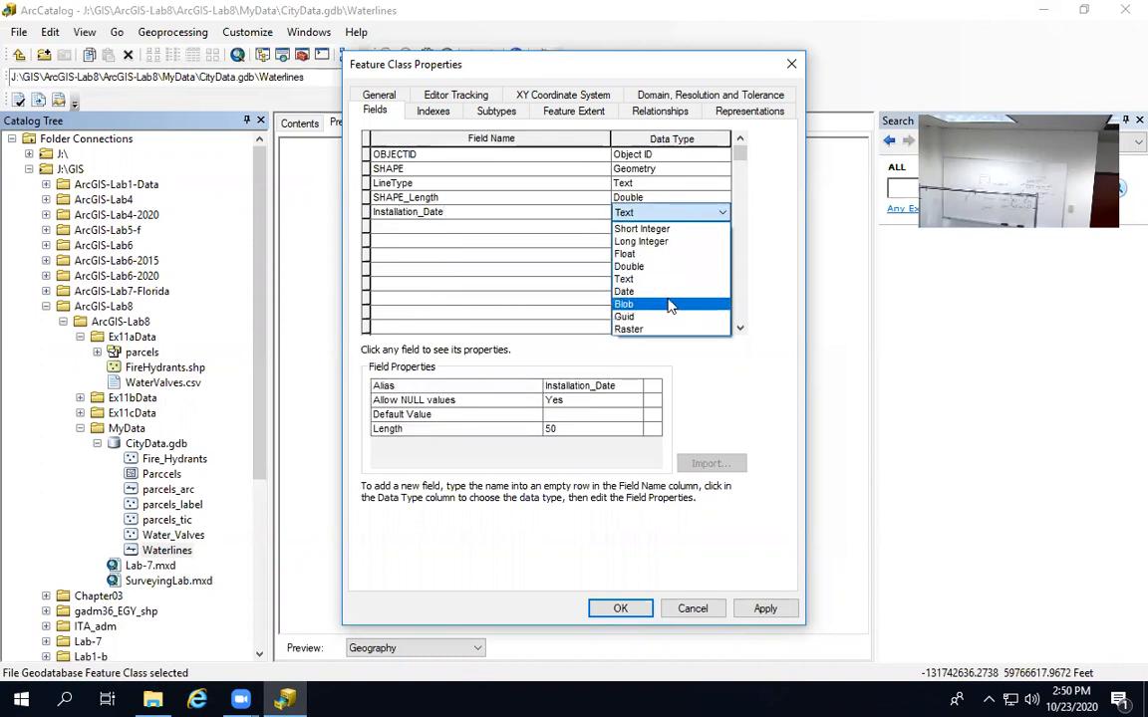
click(662, 291)
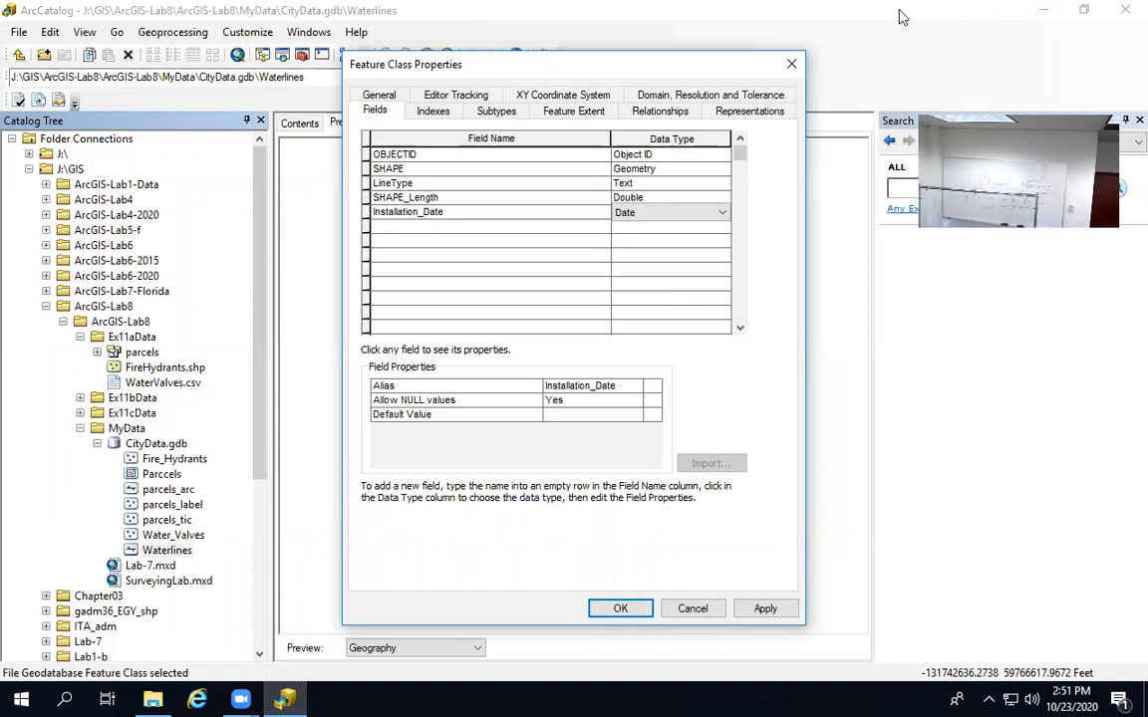
click(613, 560)
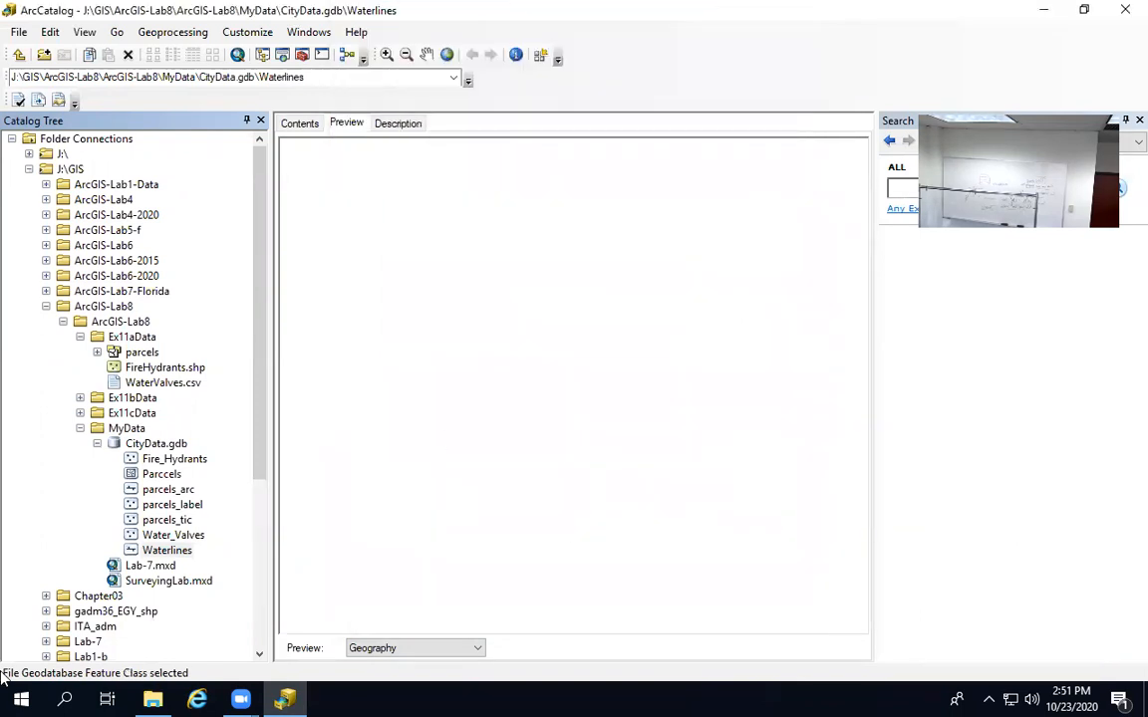
- Preview the Waterlines feature class as a table to check its fields
click(168, 551)
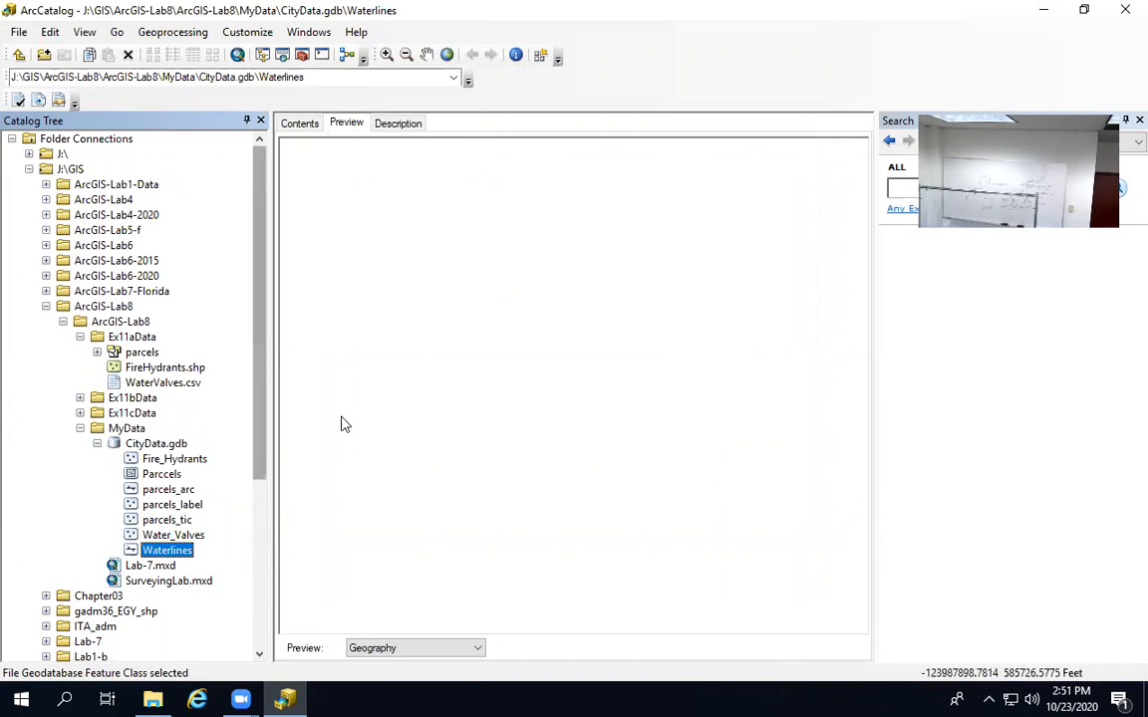
click(344, 648)
click(344, 665)
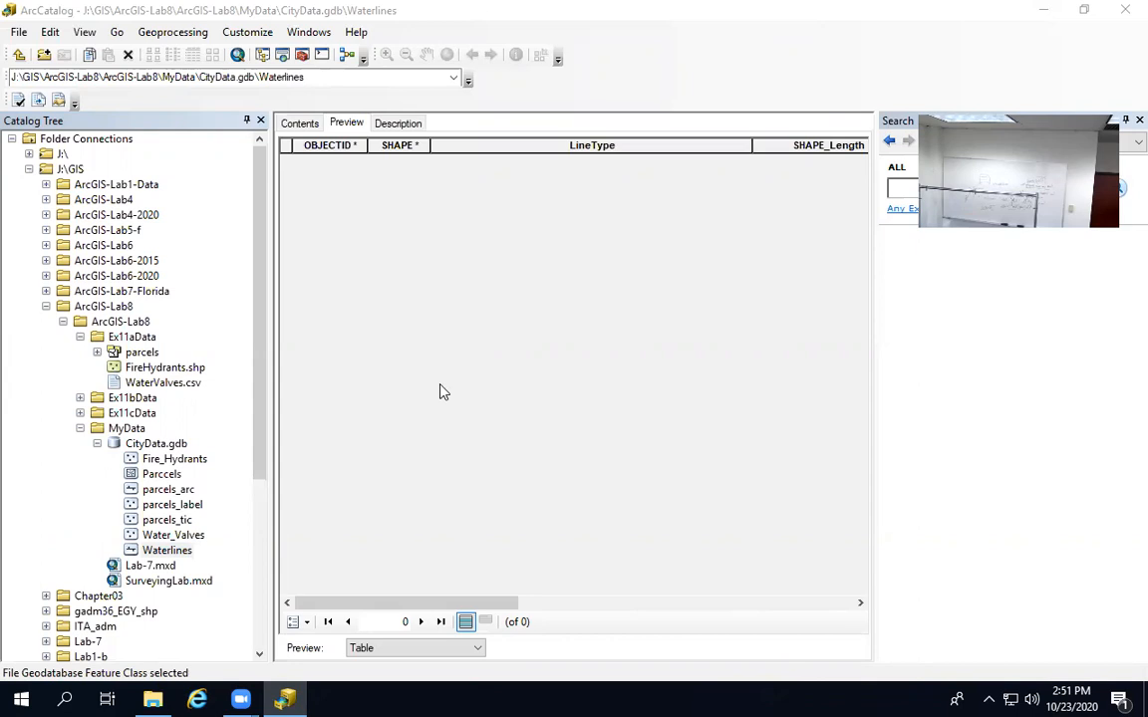
- In the CityData.gdb database properties, add a domain named WaterLineType with the description "Different Types of water lines in our dataset"
click(142, 447)
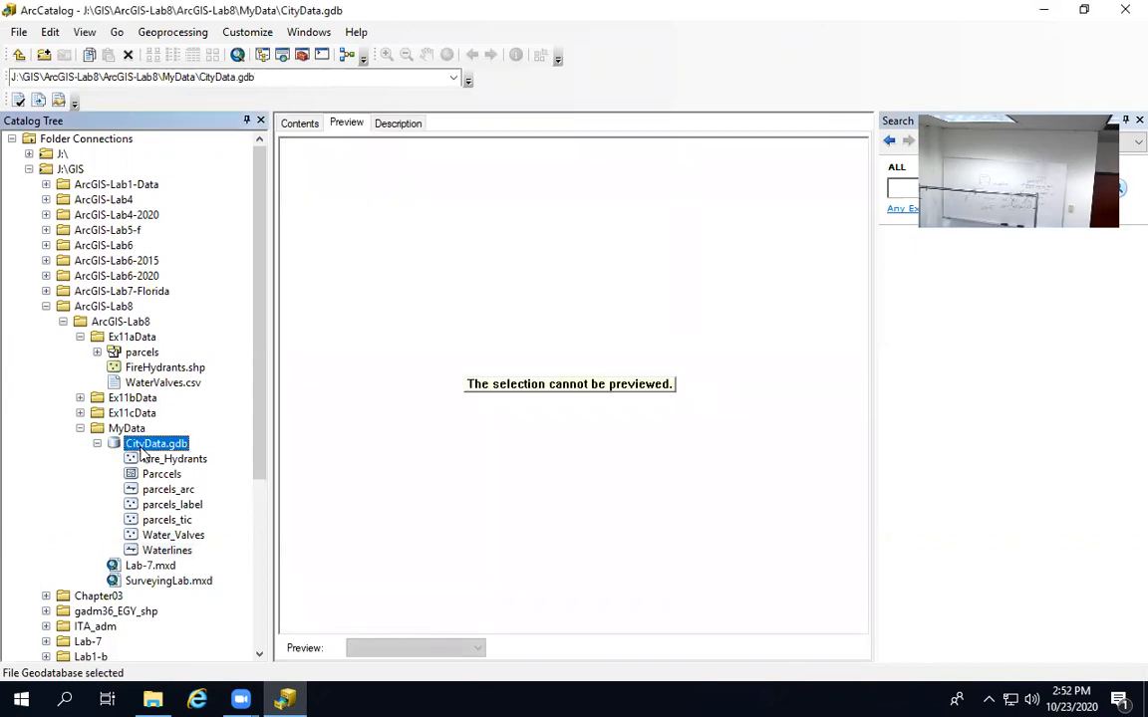
right_click(140, 449)
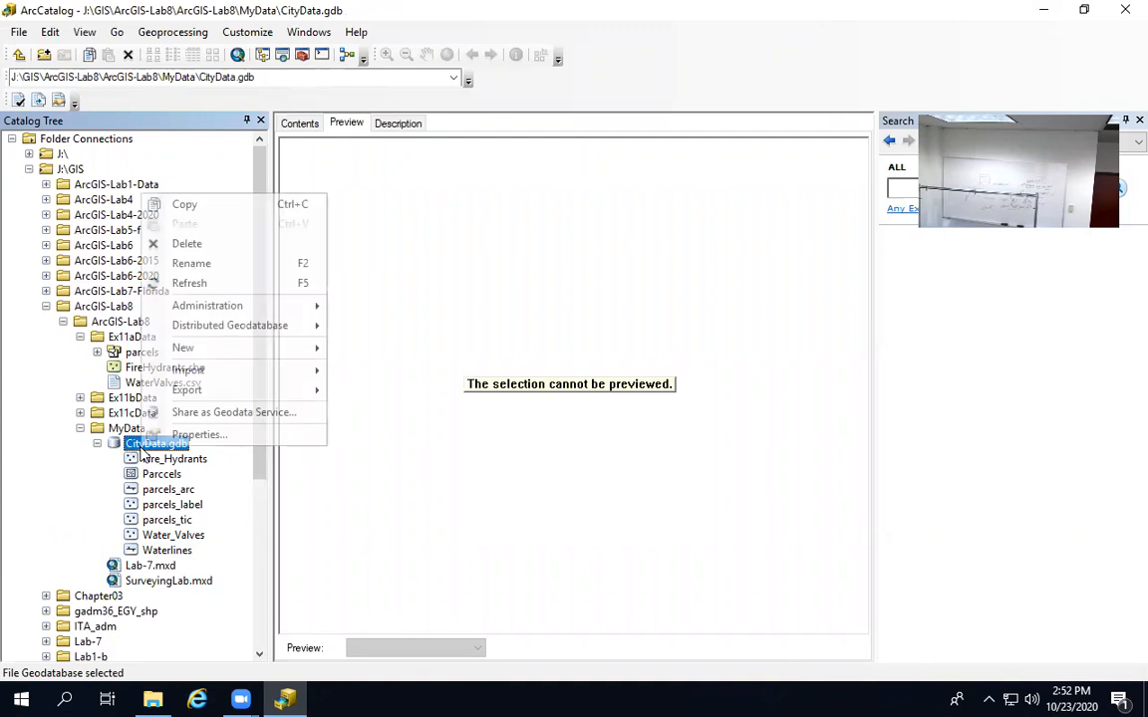
click(199, 435)
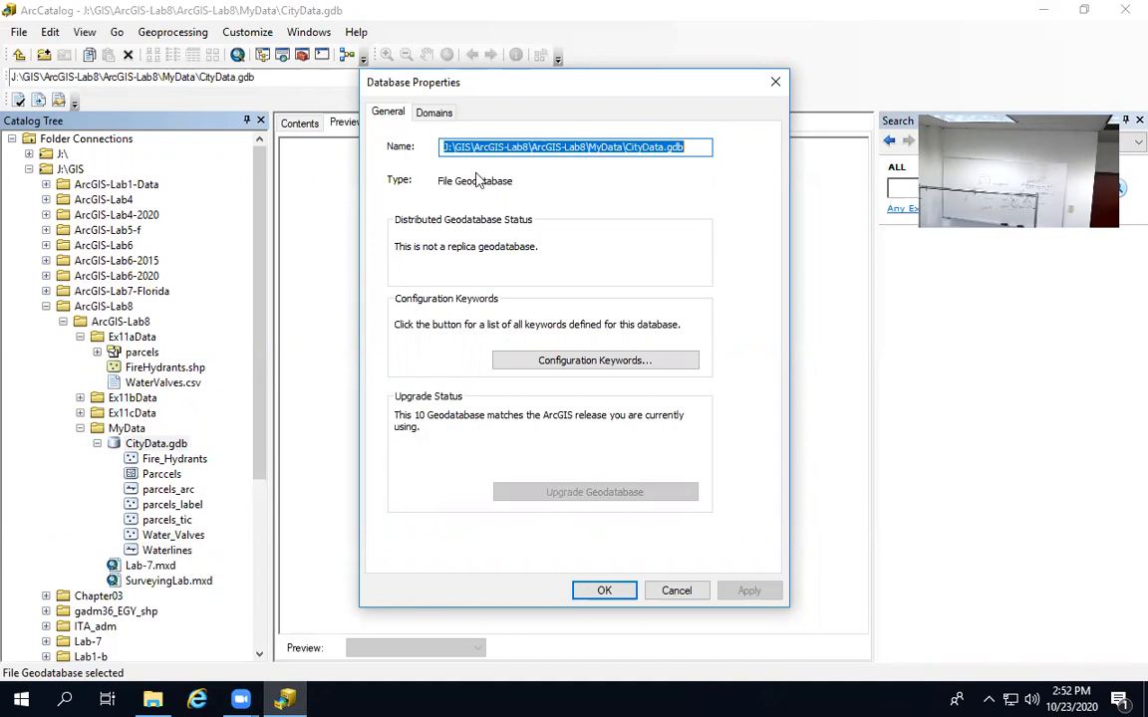
click(434, 117)
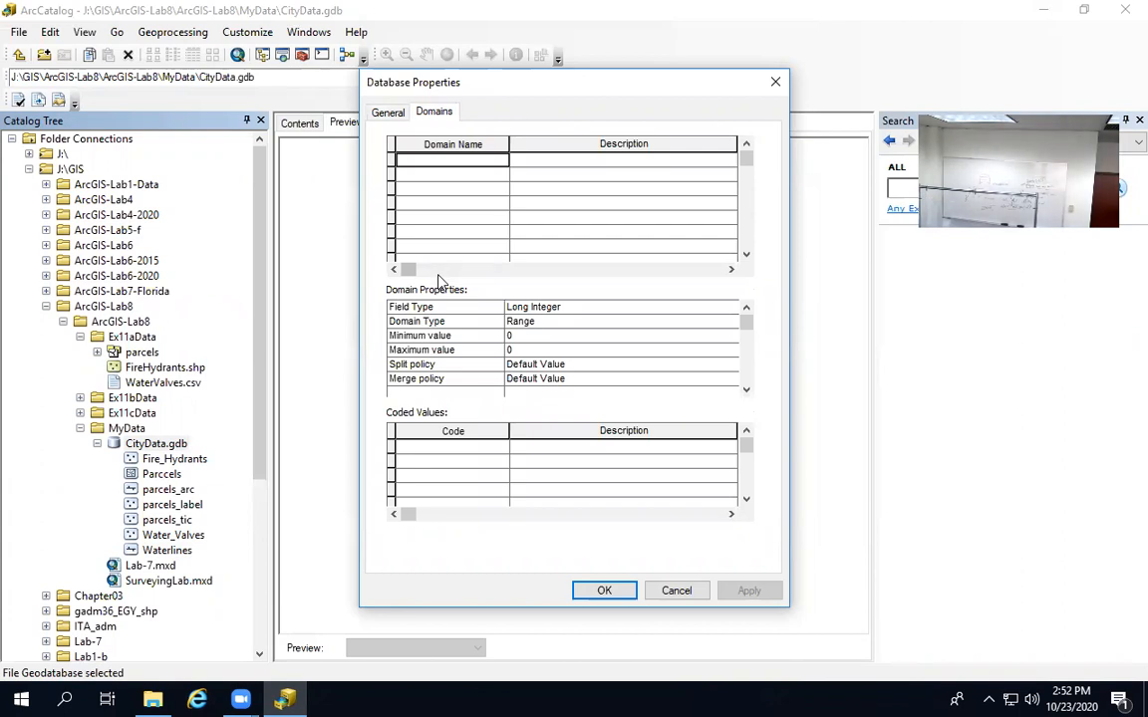
text(WaterLineType)
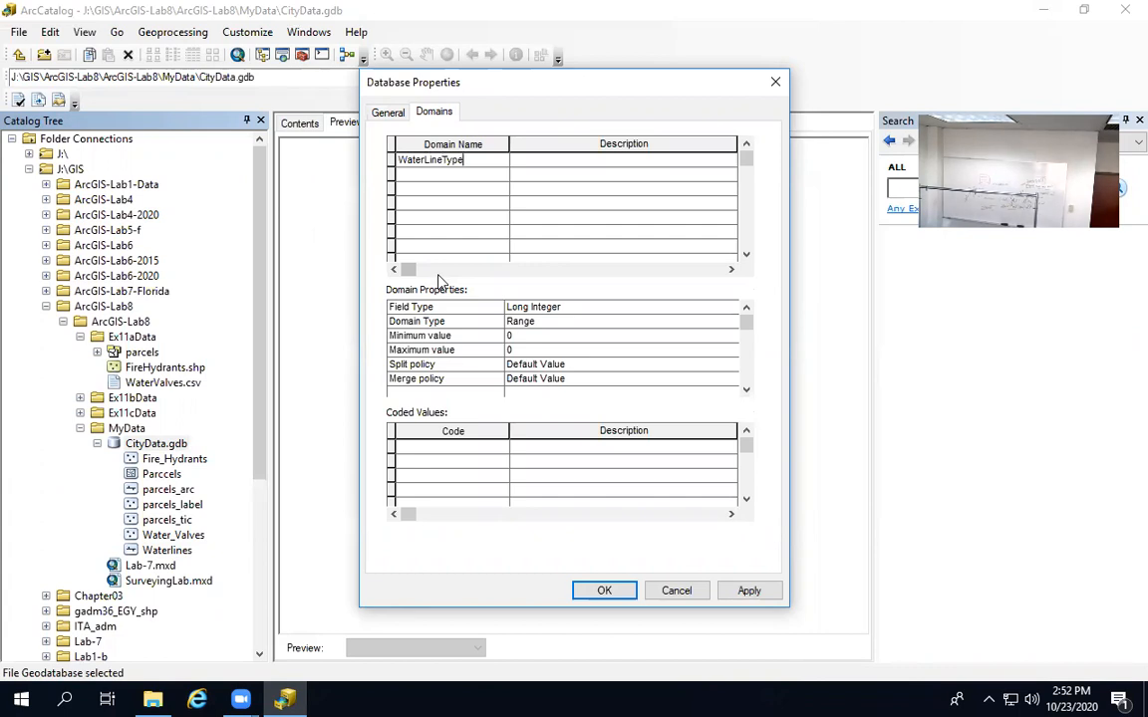
click(551, 163)
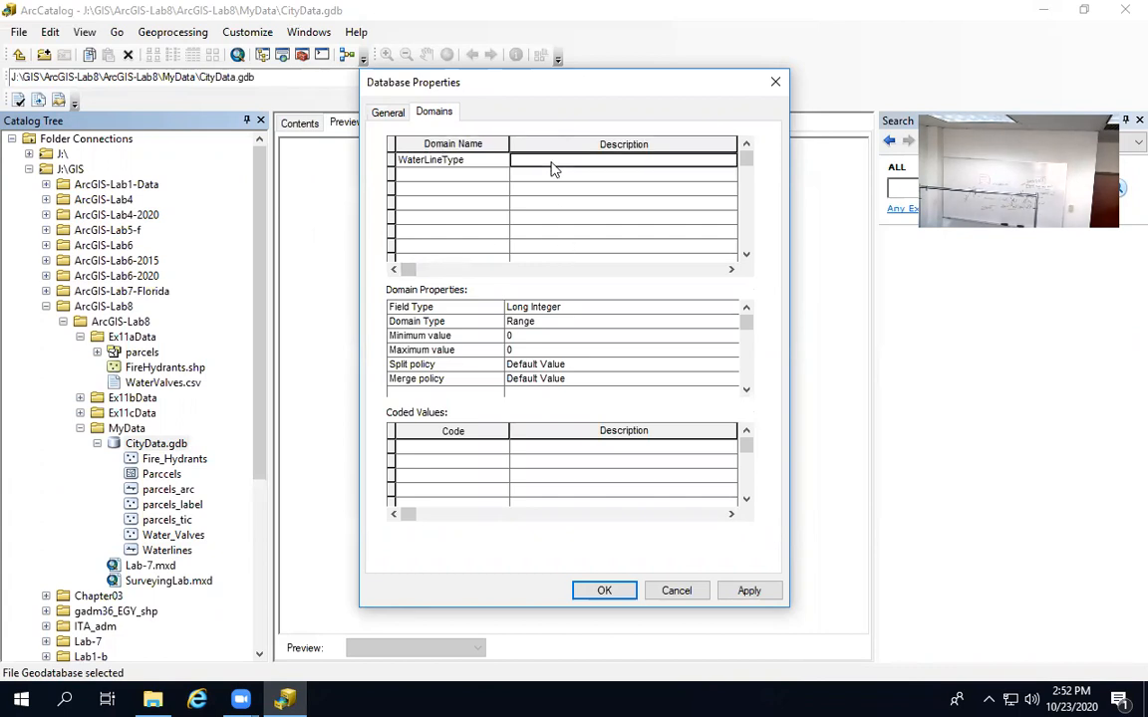
text(Different)
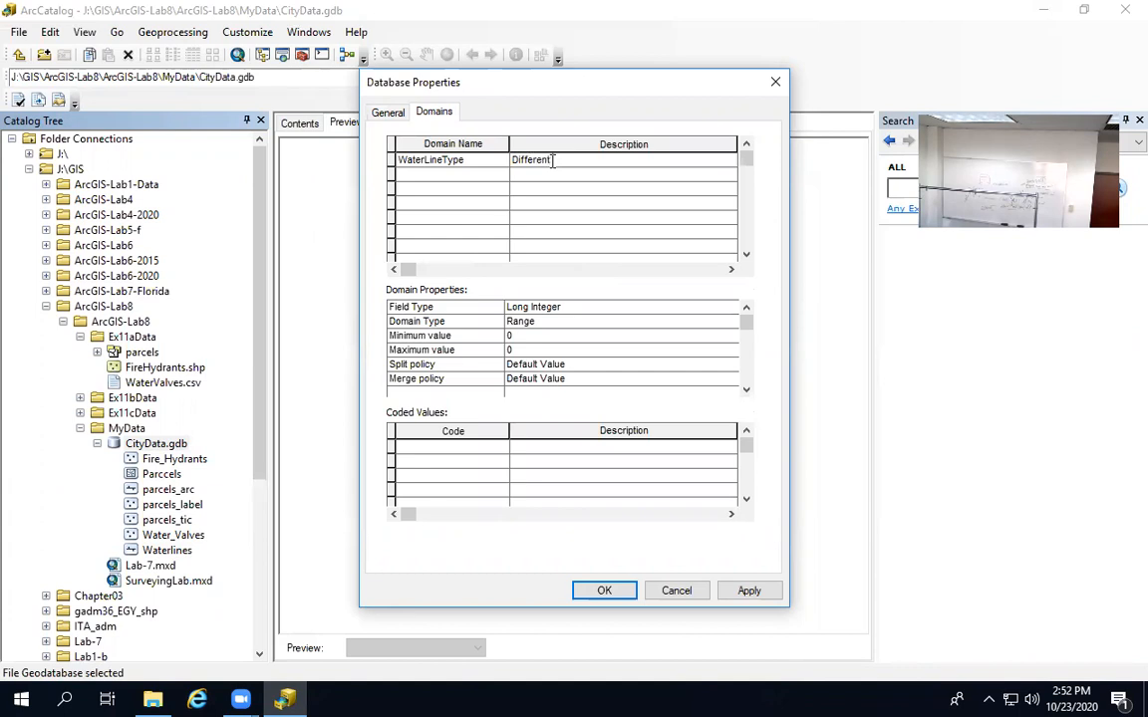
text( Types of water lines in our dataset)
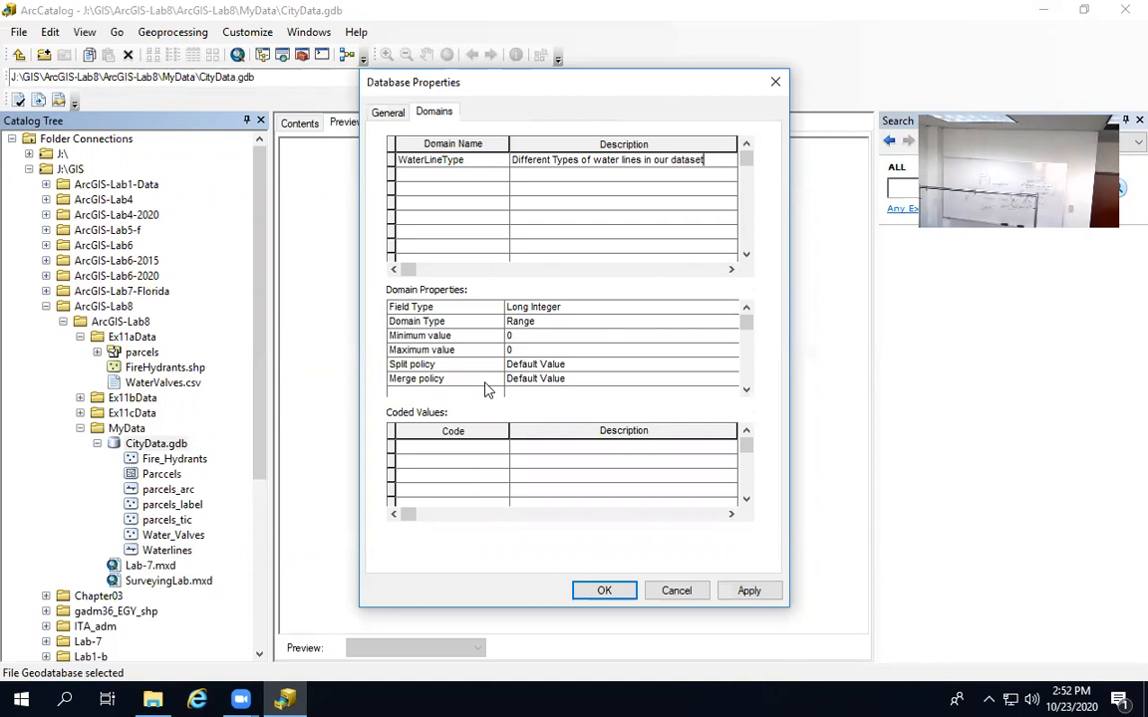
- Try to set the domain field type to Text while an empty domain row is selected
click(448, 453)
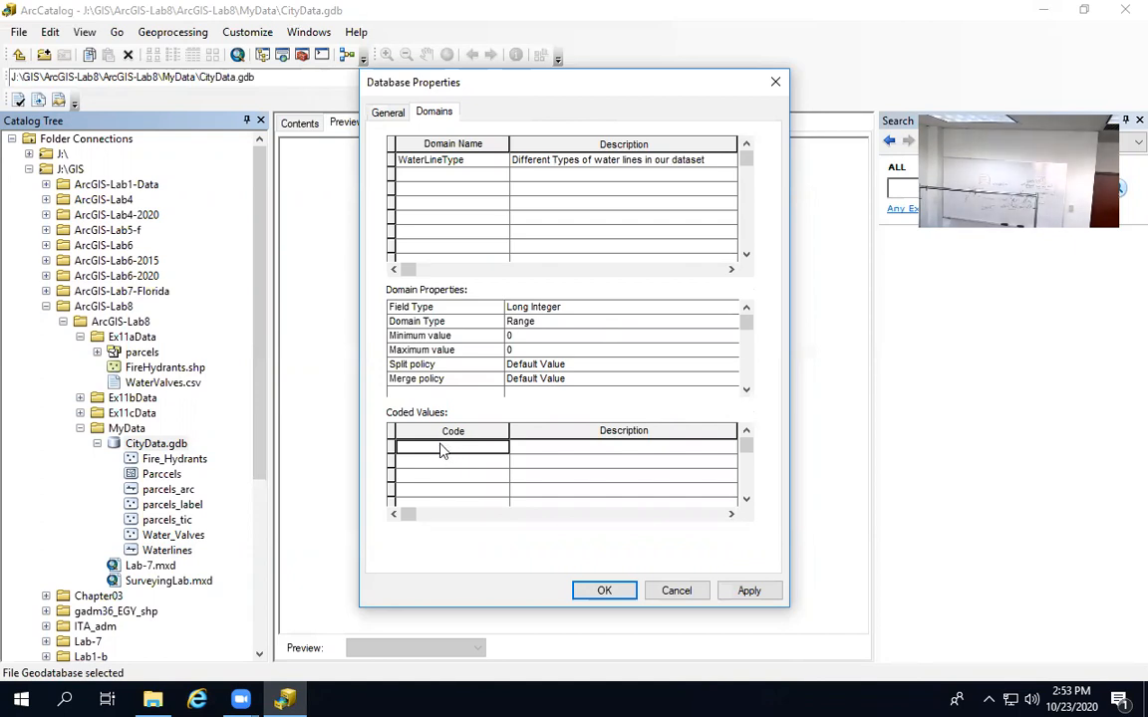
click(472, 232)
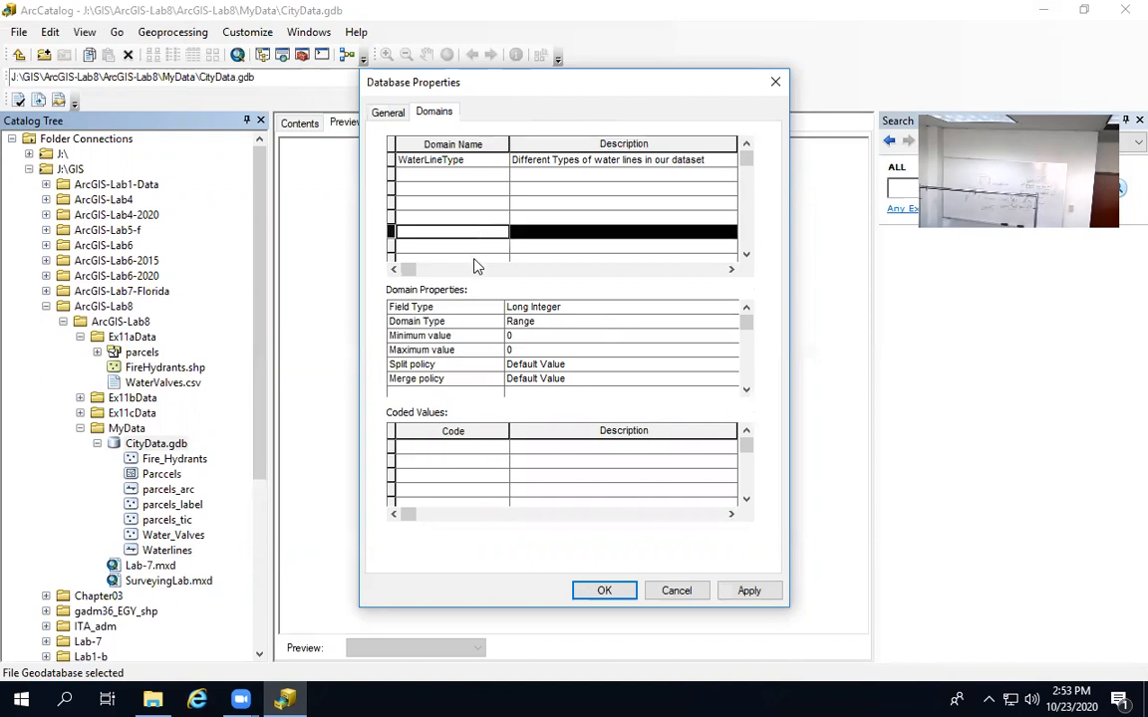
click(421, 448)
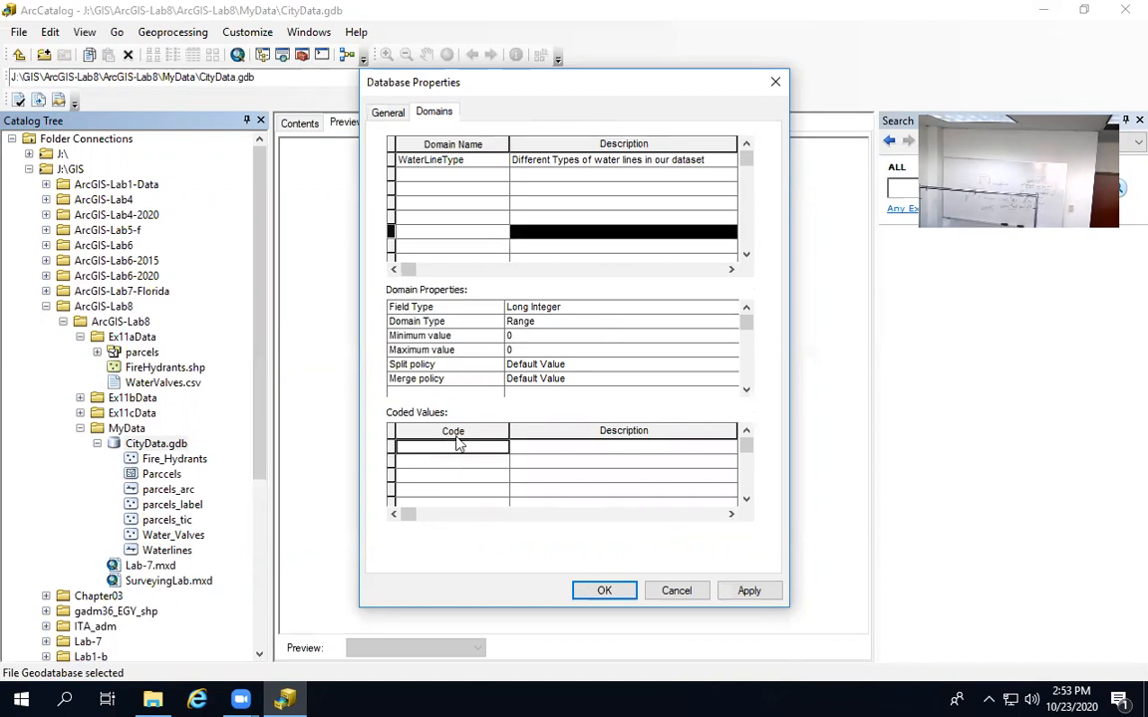
click(549, 311)
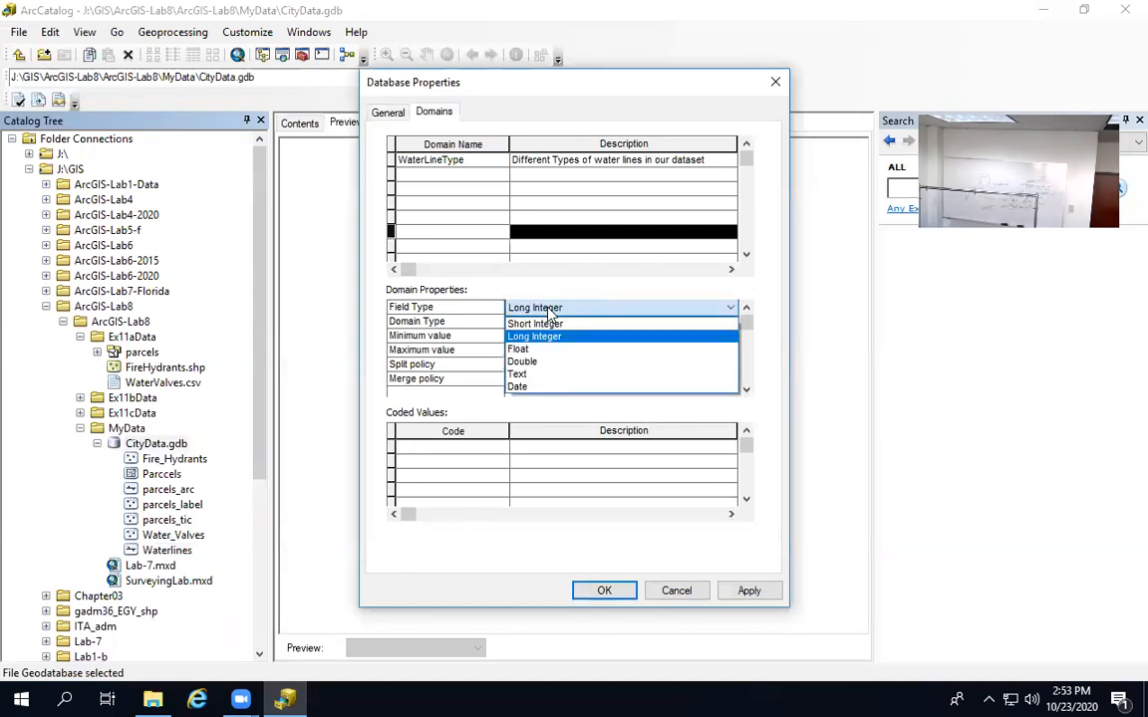
click(550, 375)
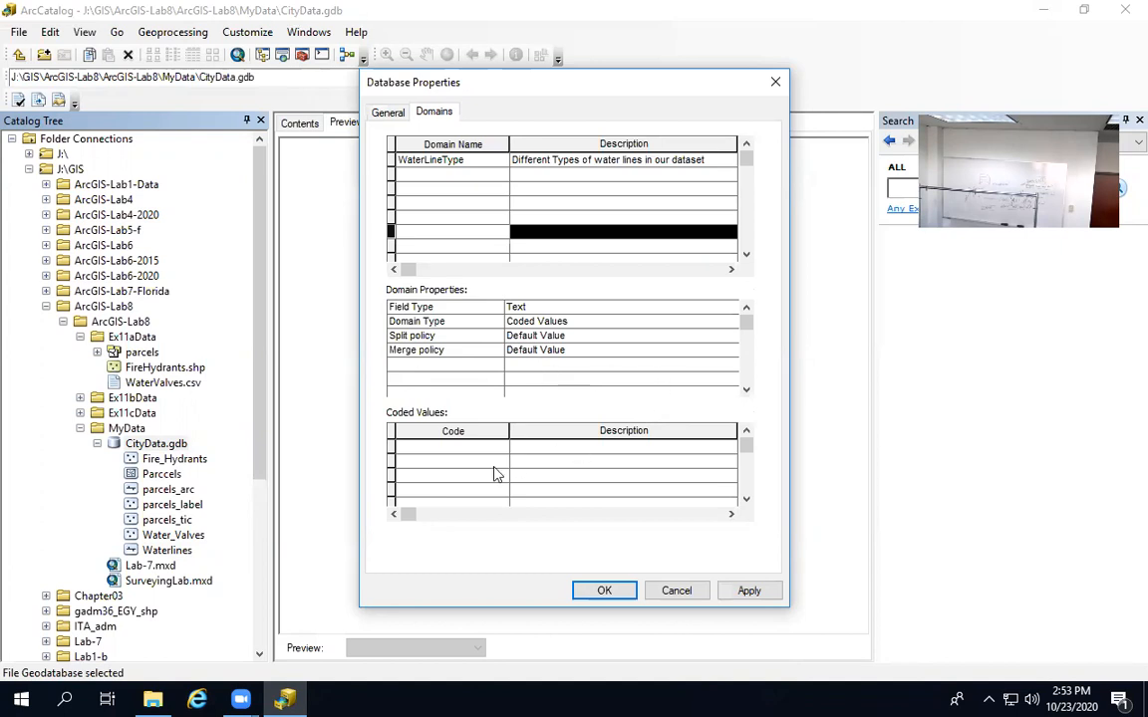
- Try to enter coded values M for Main and DL for Domestic Lateral under the empty domain row
click(465, 449)
text(M)
click(538, 453)
text(Main)
click(453, 464)
text(DL)
click(525, 466)
text(Domes)
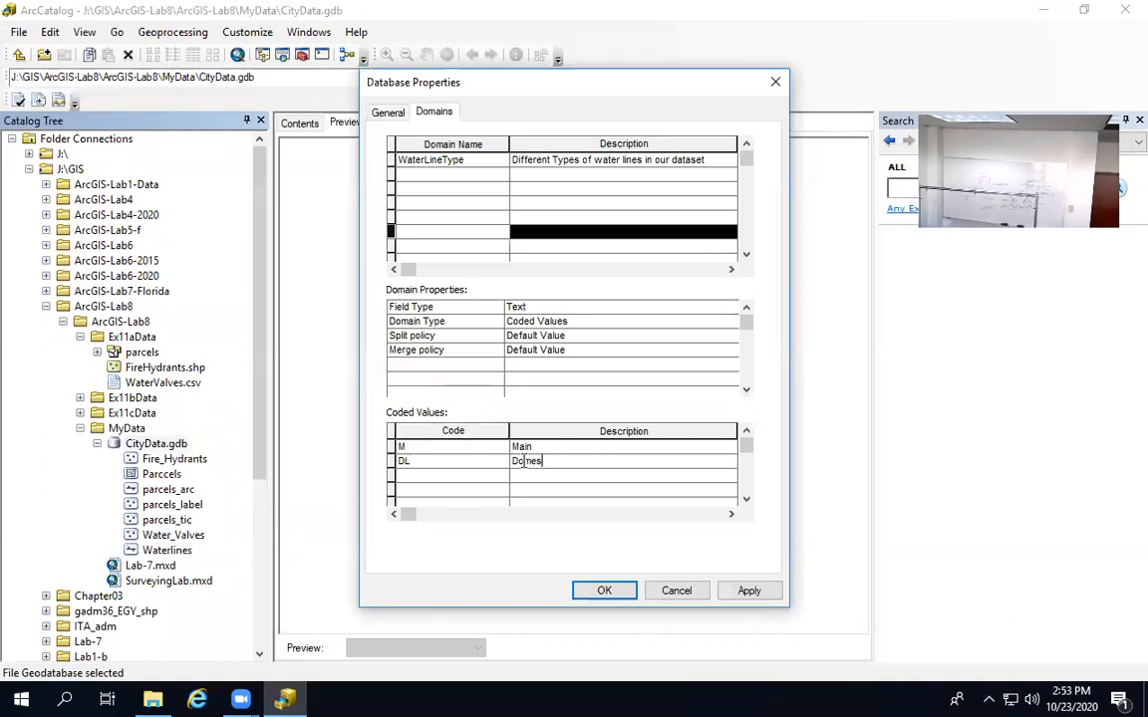
text(tic Layte)
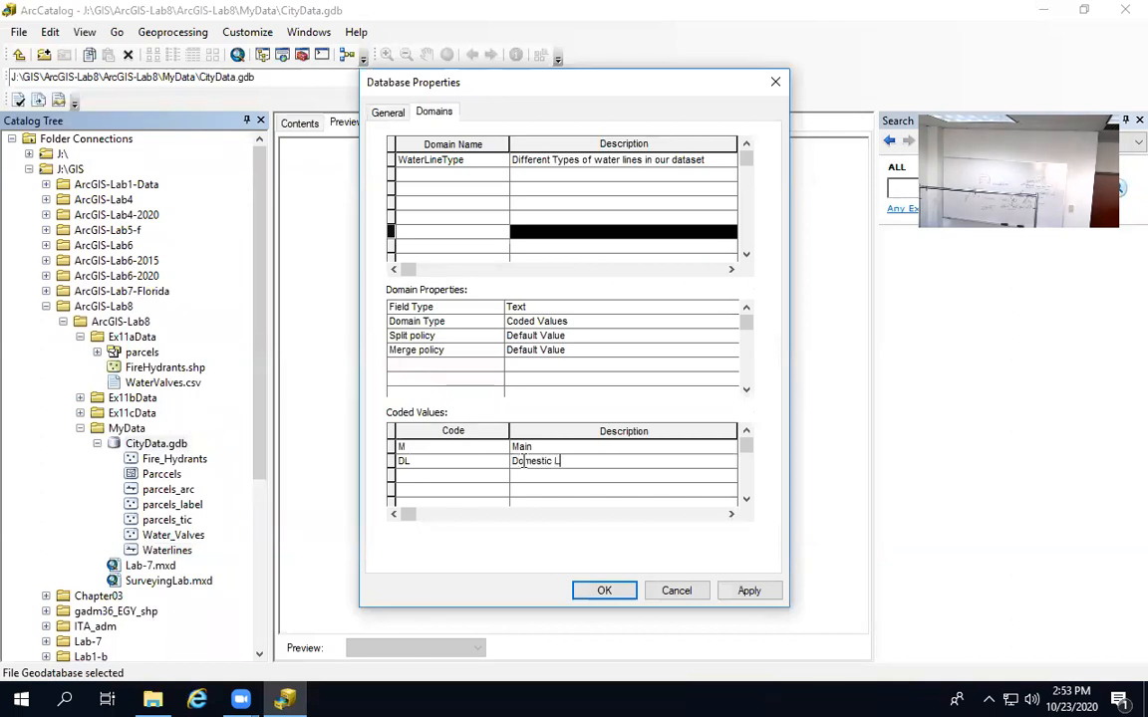
key(BackSpace)
key(BackSpace)
key(BackSpace)
text(ter)
text(al)
text(l)
- Try to add the coded value HL for Hydrant Lateral under the empty domain row and apply the domain settings
click(443, 478)
text(HL)
click(523, 476)
text(Hydrant Lateral)
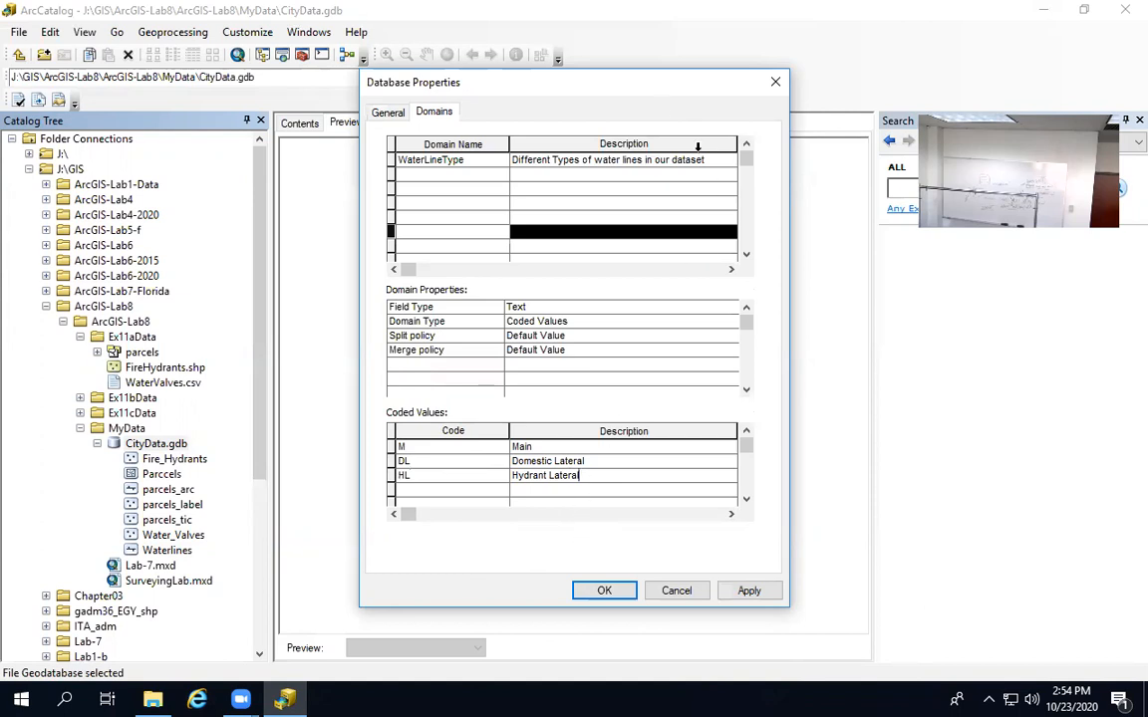
drag(583, 79, 583, 33)
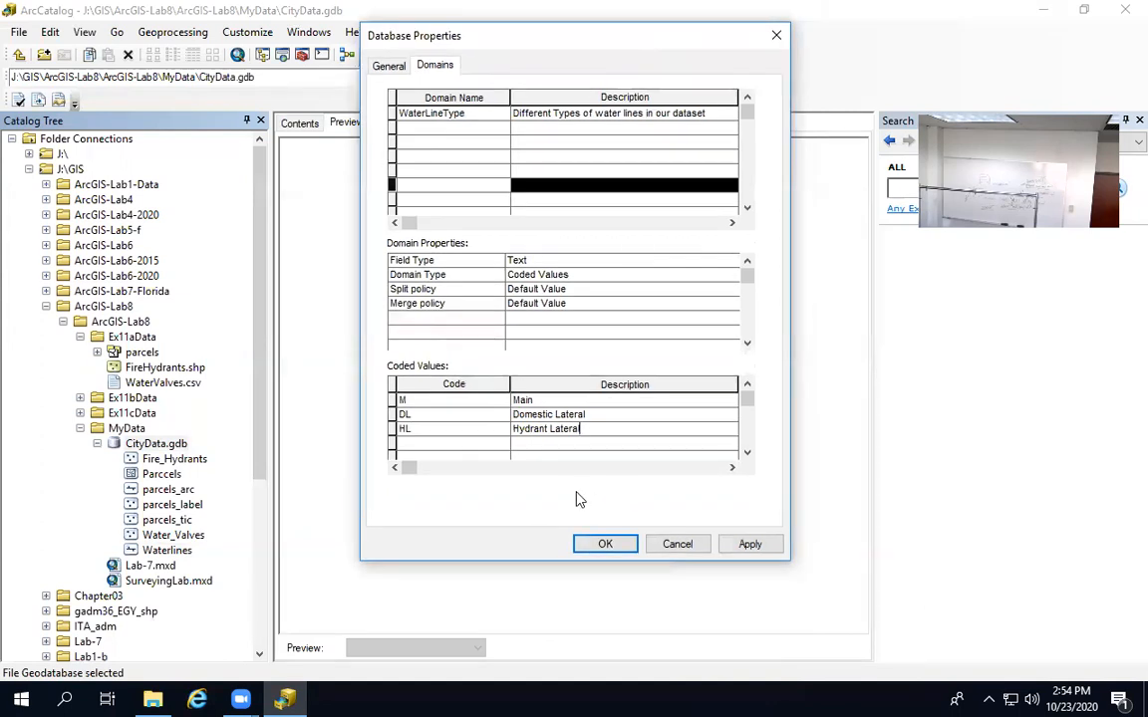
click(746, 545)
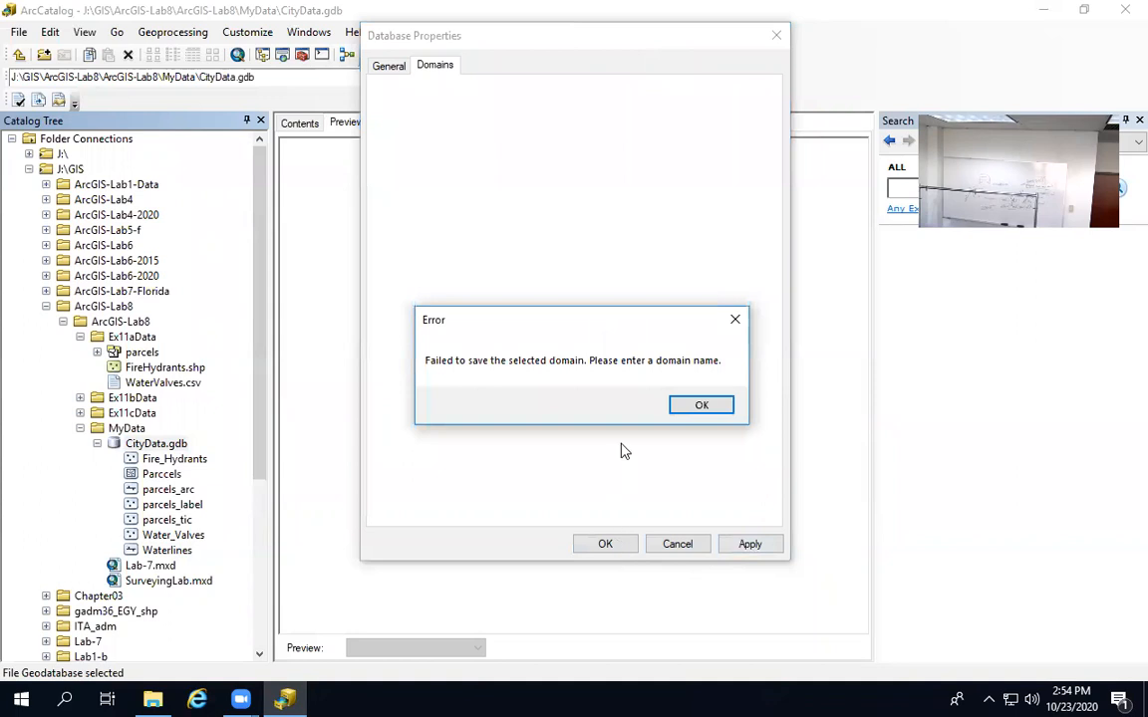
click(686, 408)
- Select the WaterLineType domain and set its field type to Text
click(418, 113)
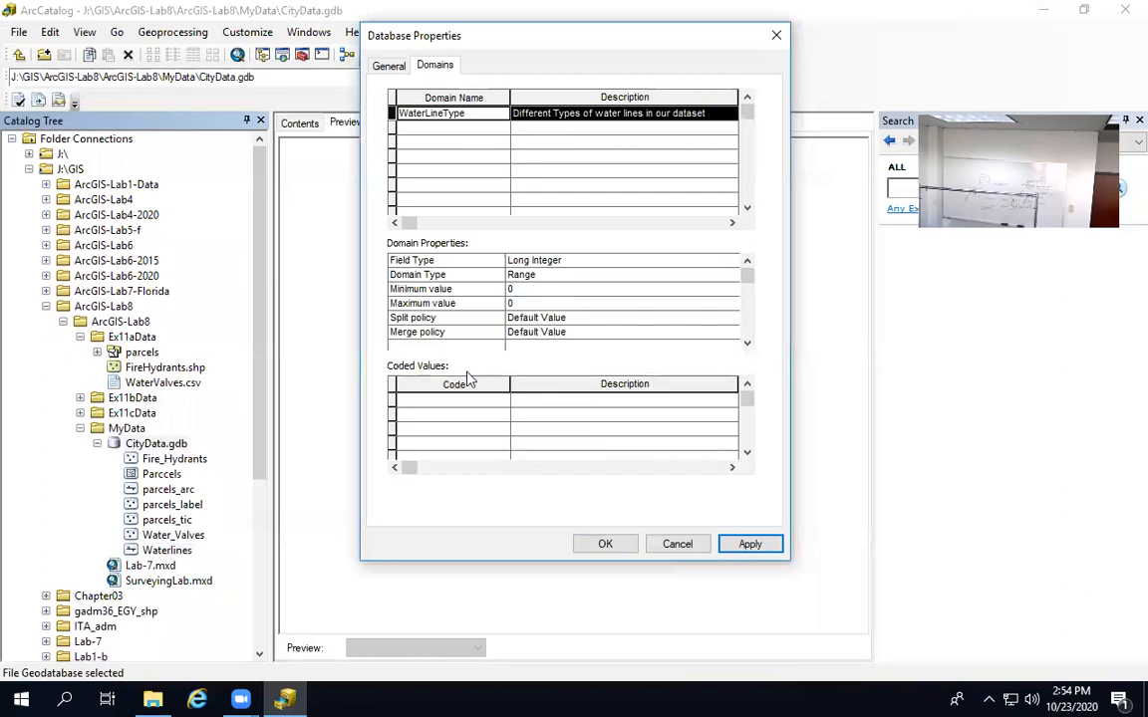
click(548, 260)
click(546, 261)
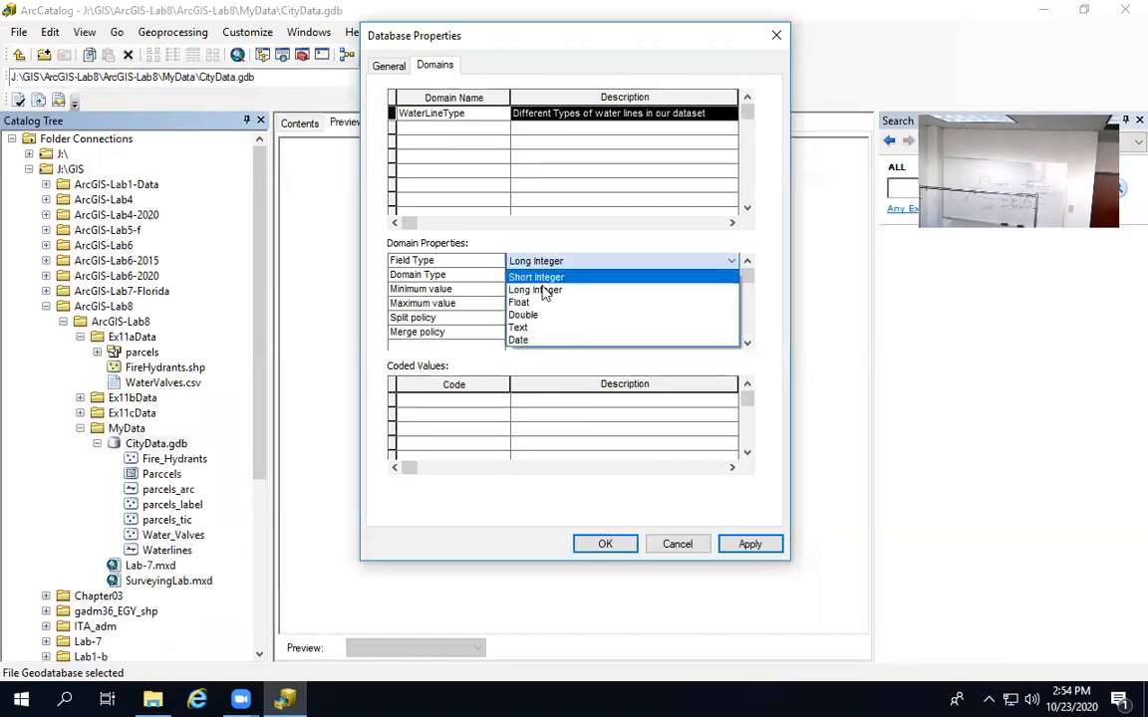
click(543, 327)
- Add coded values M for Main and DL for Domestic Lateral to the WaterLineType domain
click(456, 401)
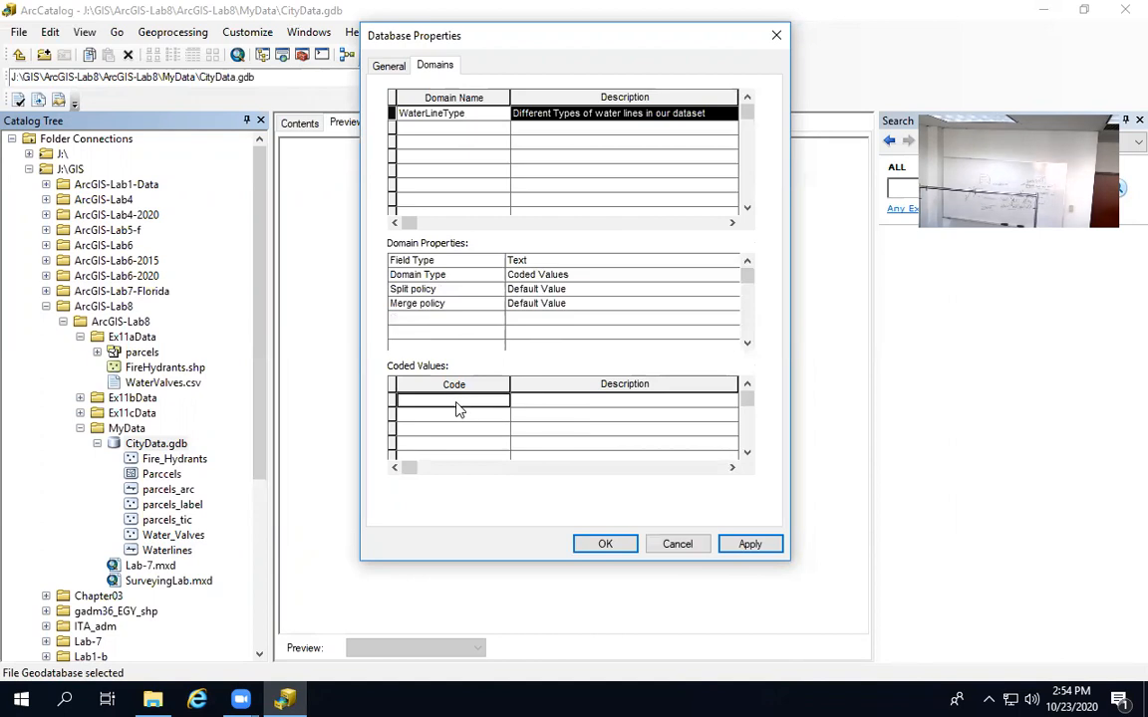
text(M)
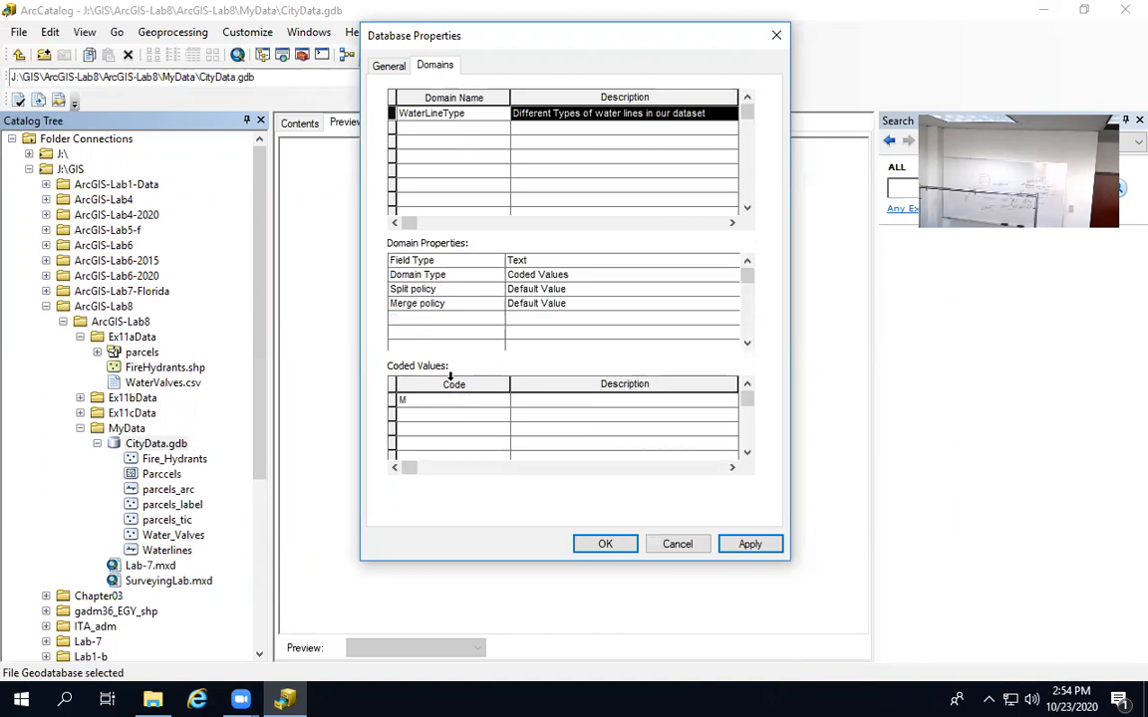
click(639, 402)
text(Main)
click(478, 416)
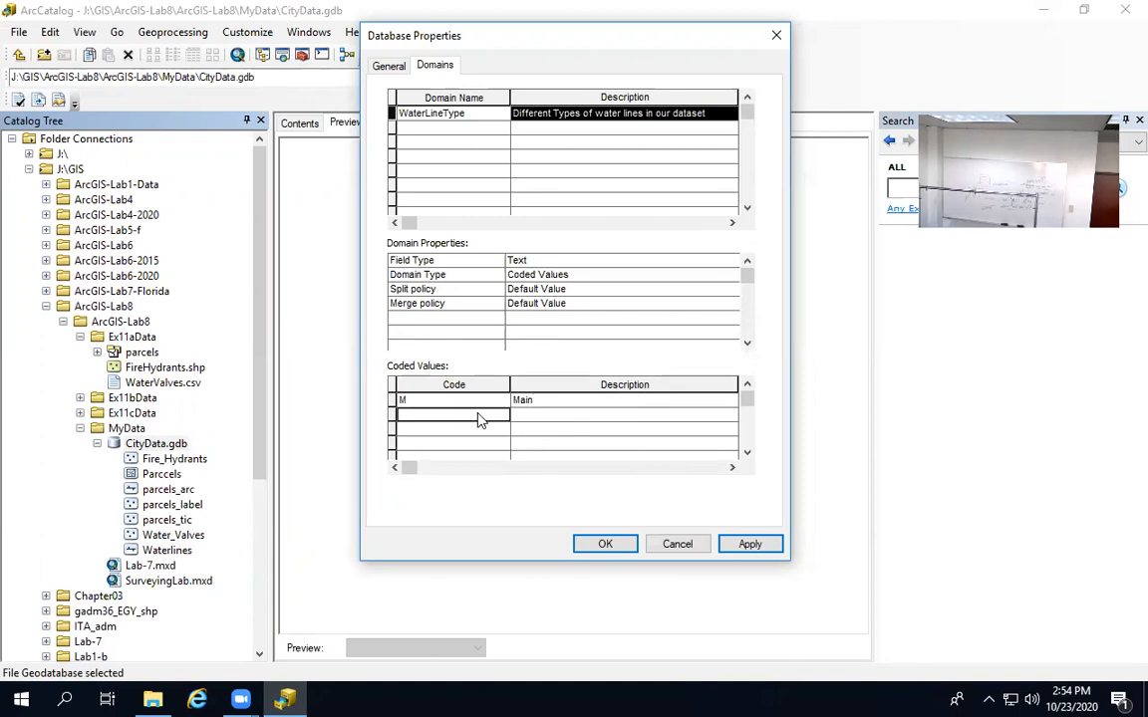
text(DL)
click(538, 416)
text(Domestic)
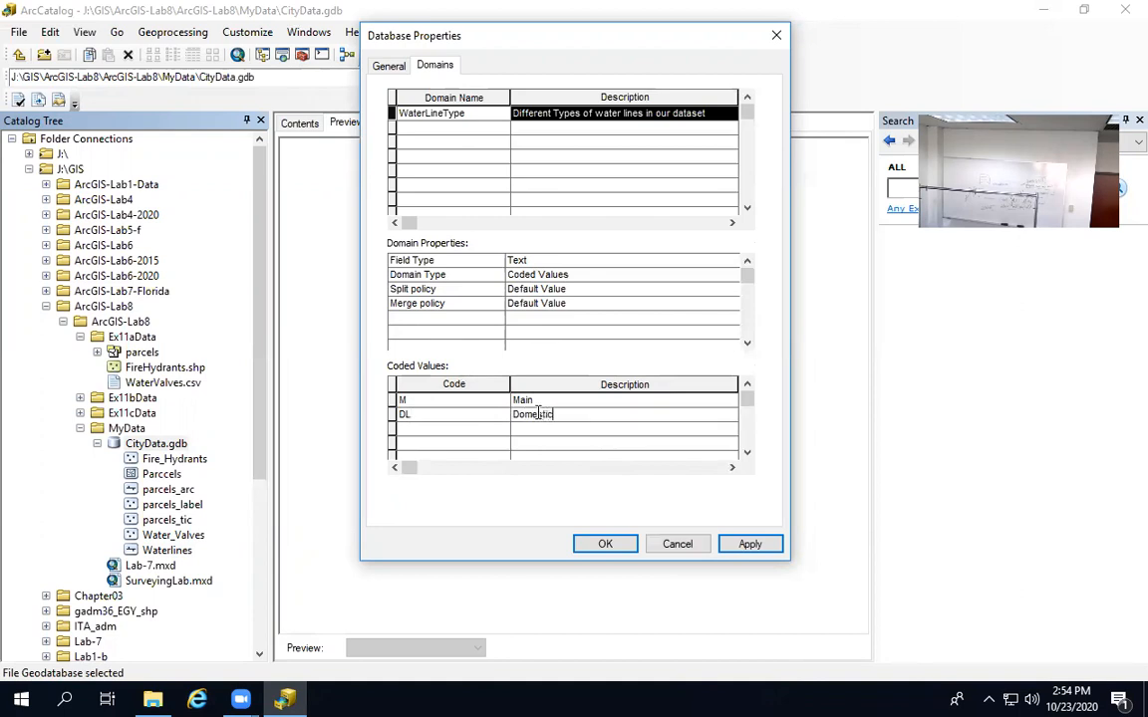
text( Lateral)
- Add the coded value HL for Hydrant Lateral to the WaterLineType domain and save the database properties
click(447, 430)
text(HL)
click(548, 428)
text(Hydrant)
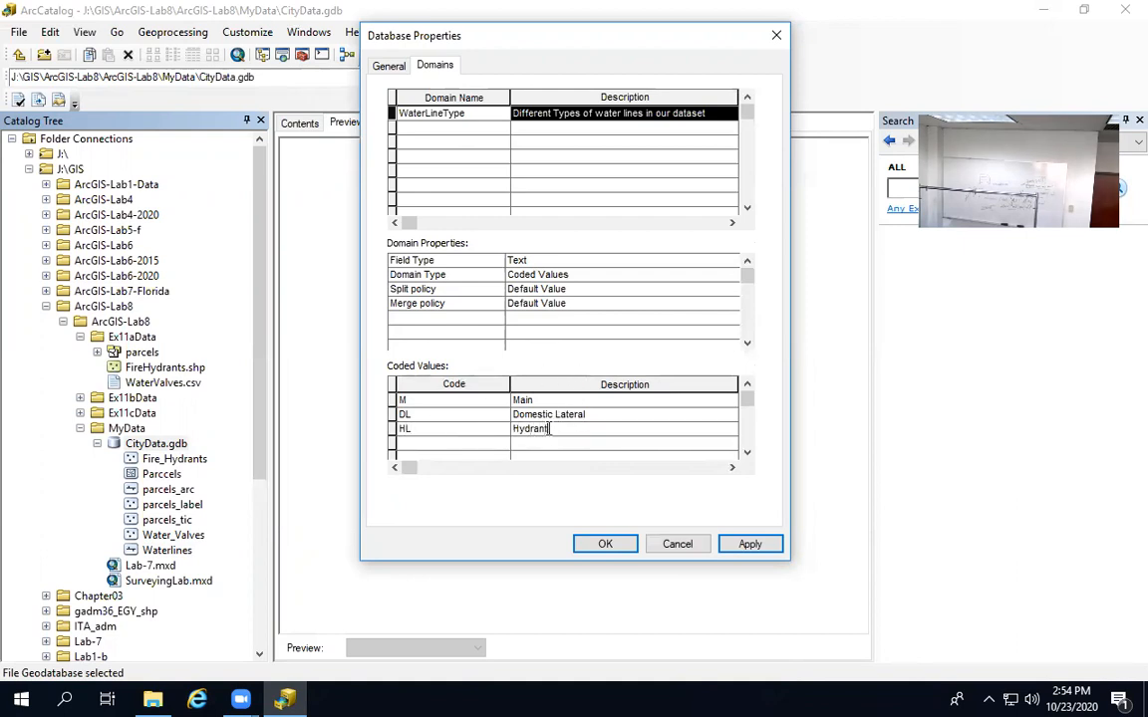
text( Lateral)
click(749, 545)
click(605, 551)
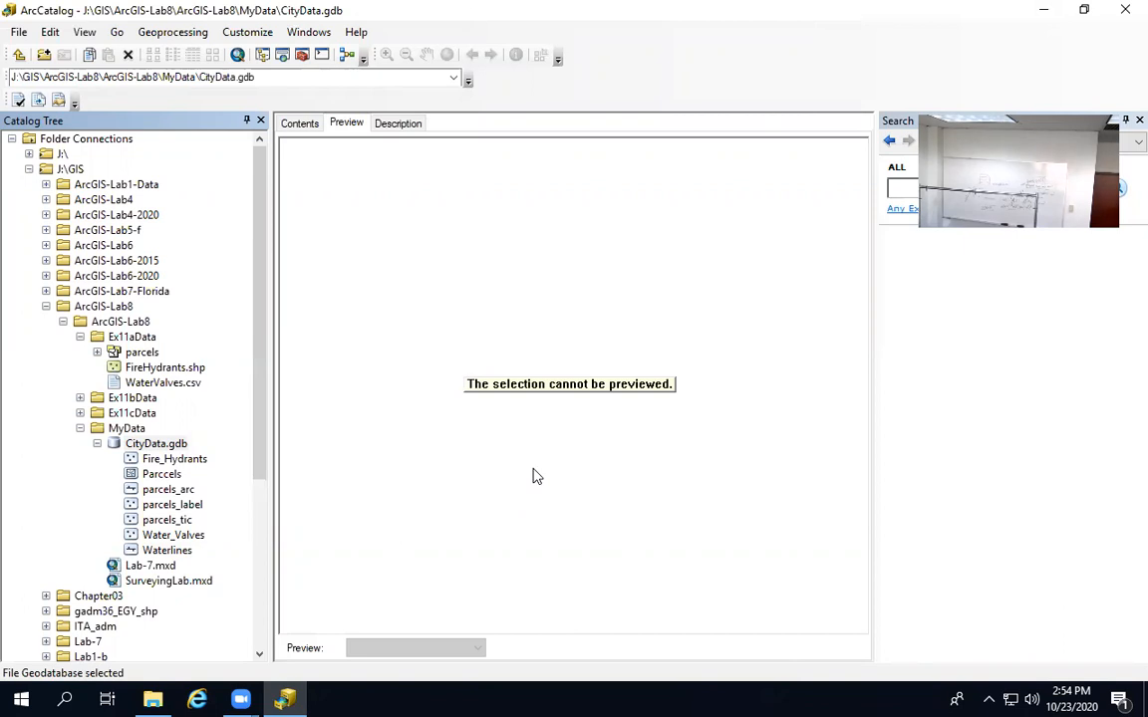
- Assign the WaterLineType domain to the LineType field of Waterlines and save the feature class properties
click(156, 552)
right_click(155, 561)
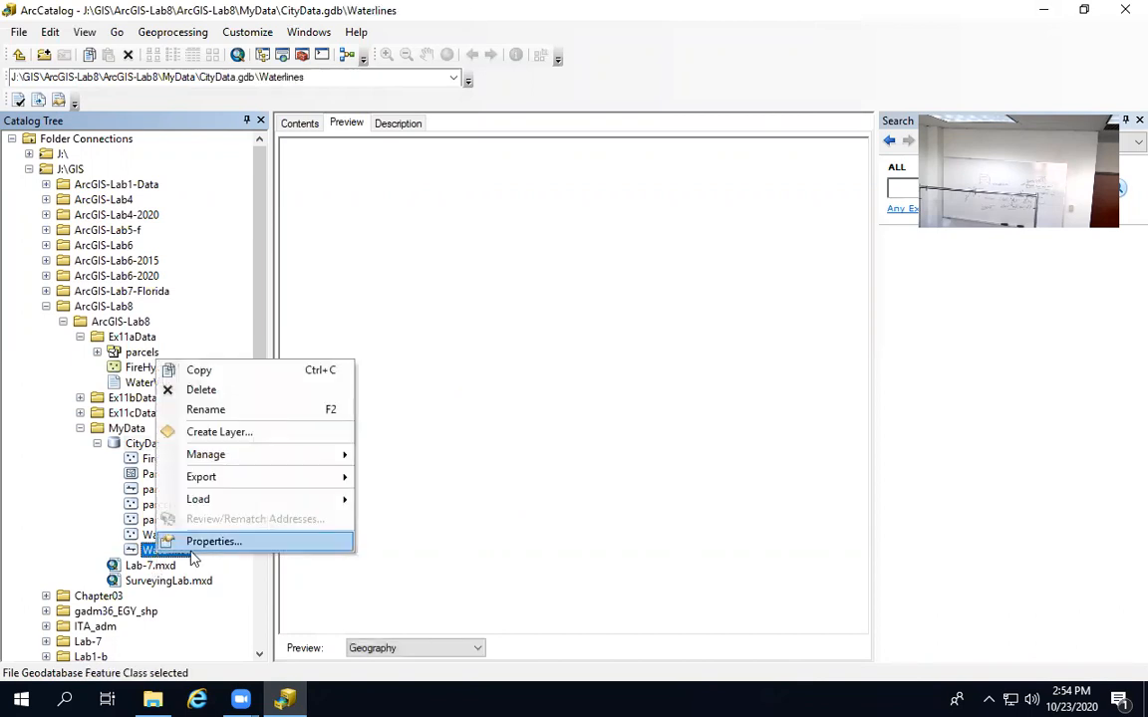
click(200, 541)
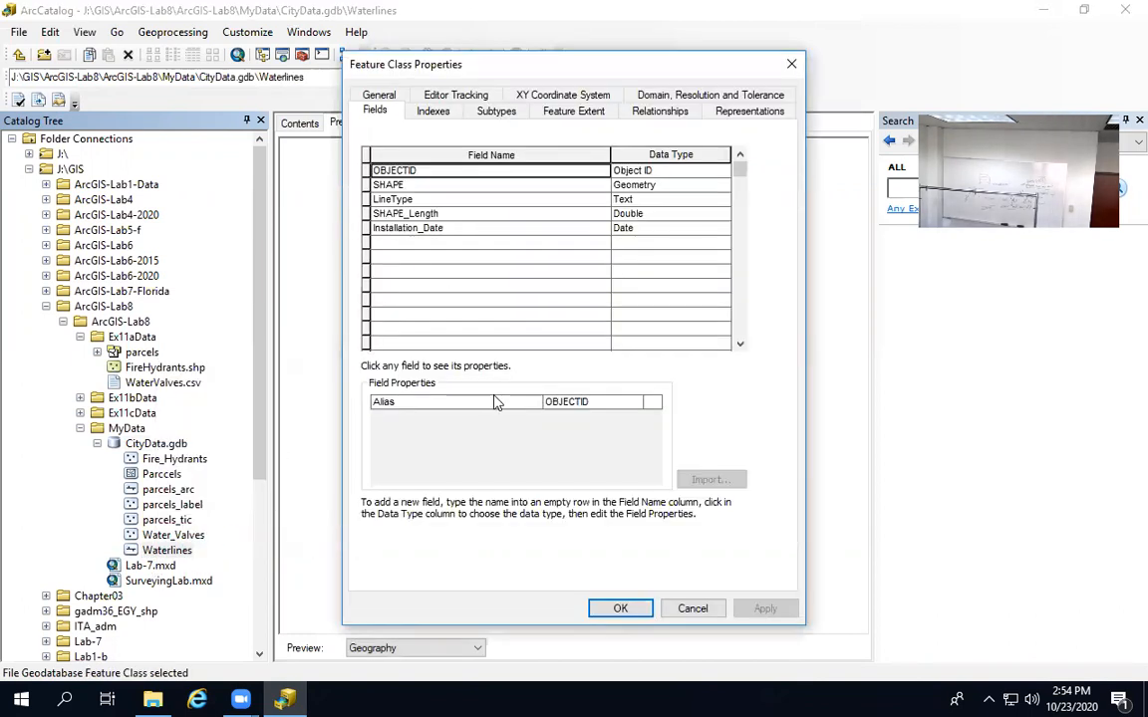
click(406, 202)
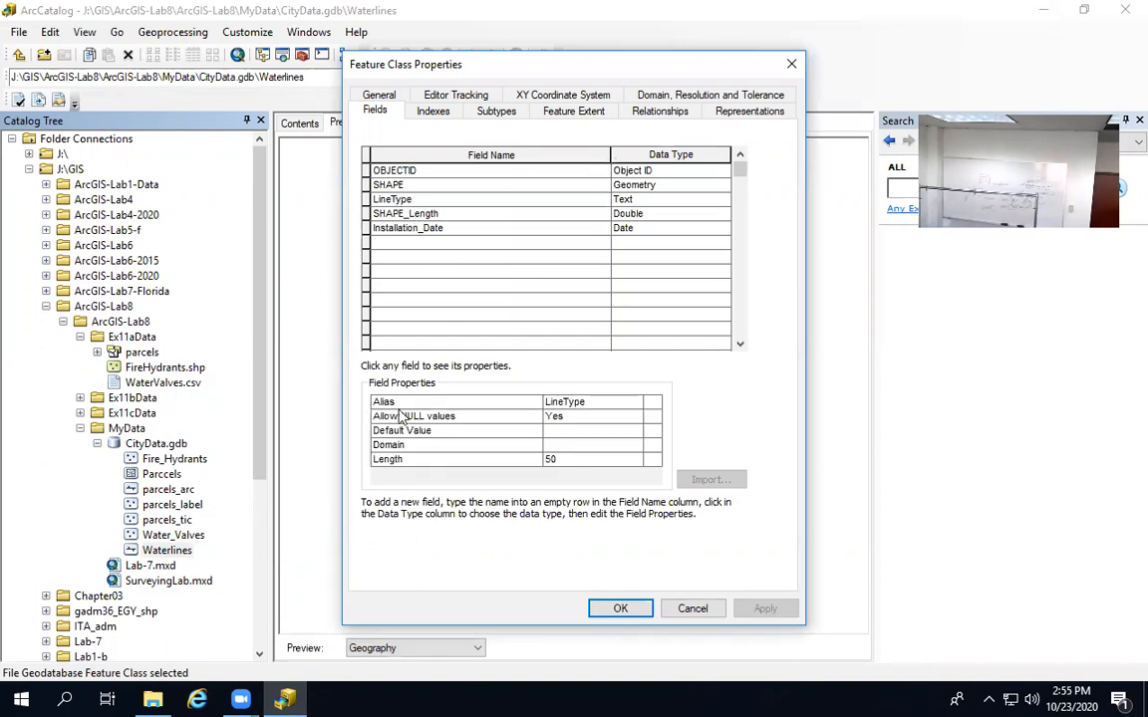
click(598, 446)
click(590, 474)
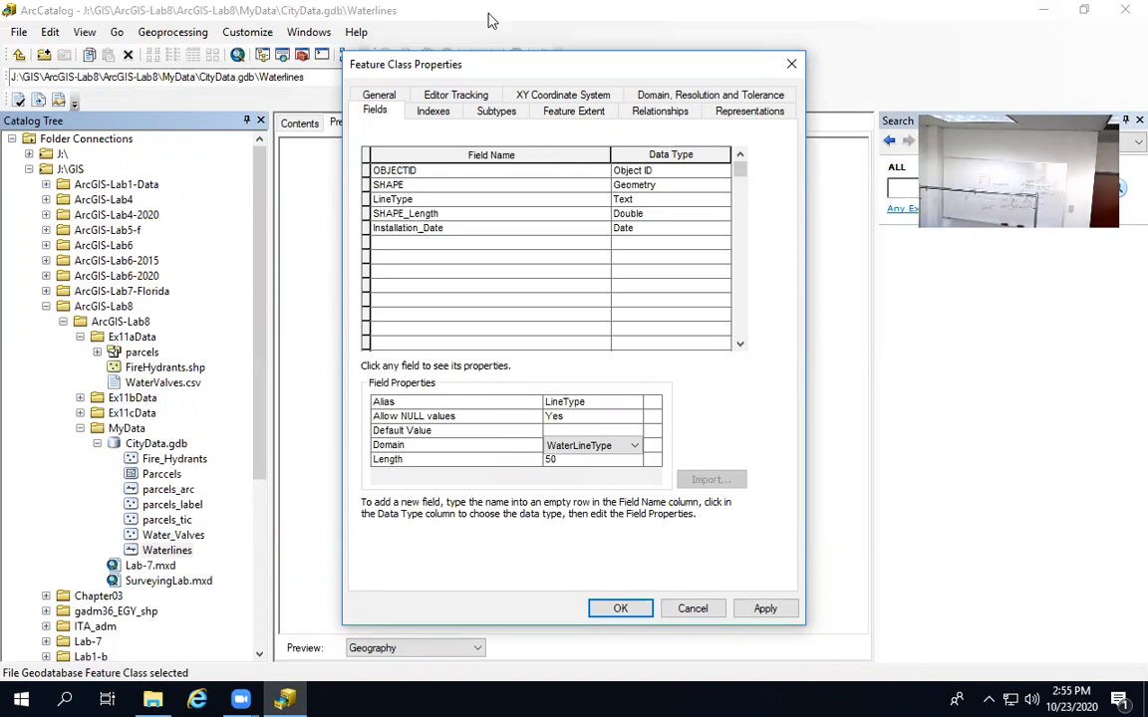
drag(503, 62, 507, 12)
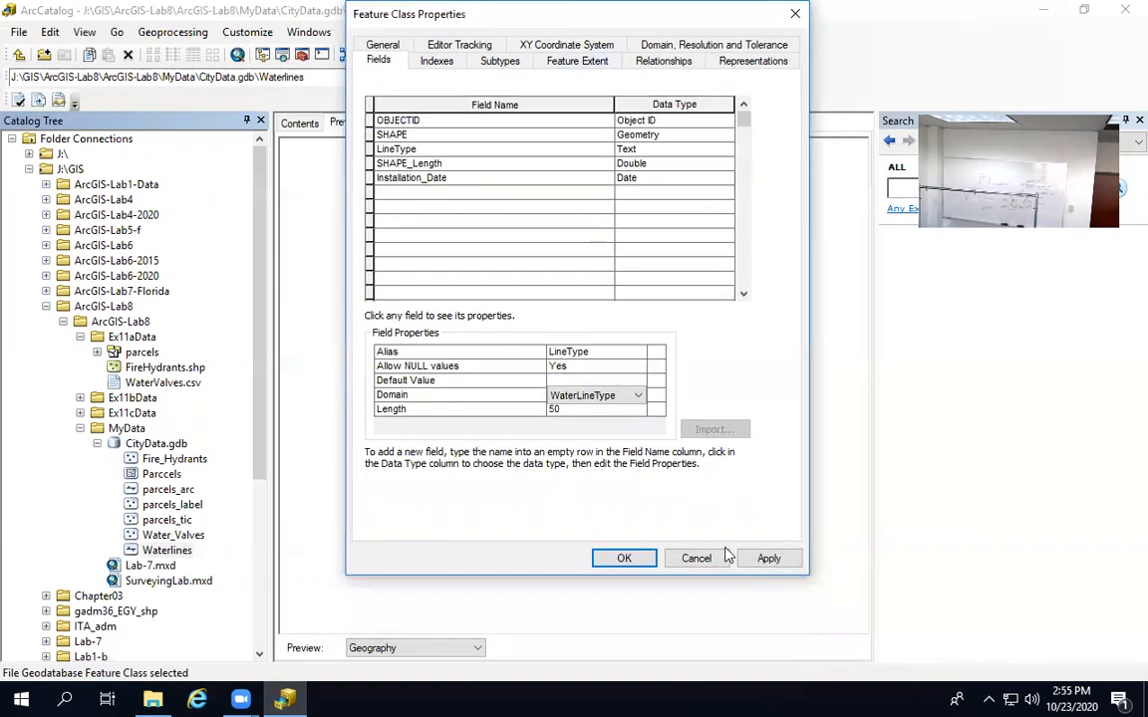
click(765, 558)
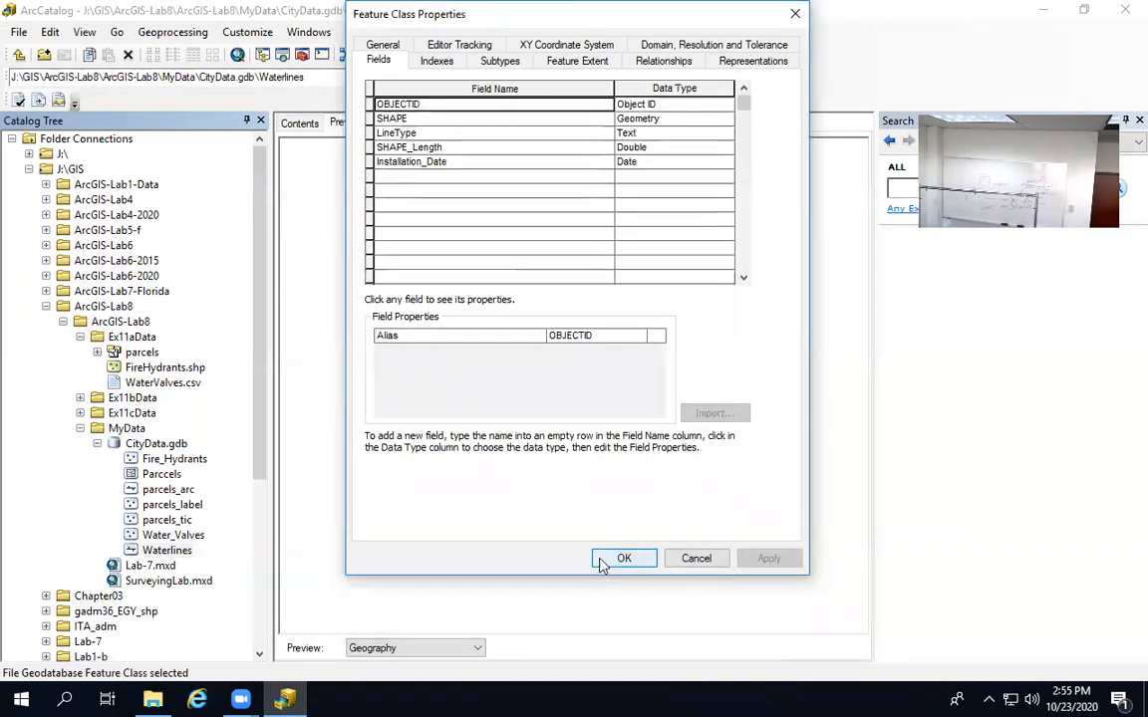
click(618, 558)
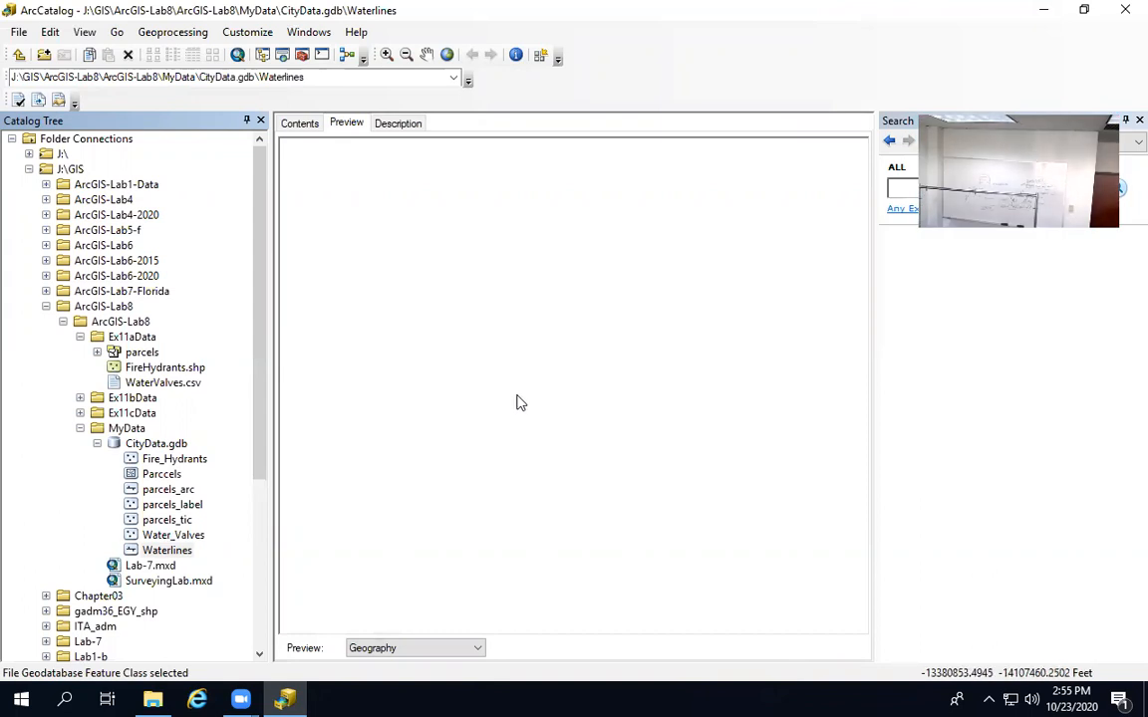
- Reselect WaterLineType as the domain of the LineType field in the Waterlines properties and apply it
click(156, 554)
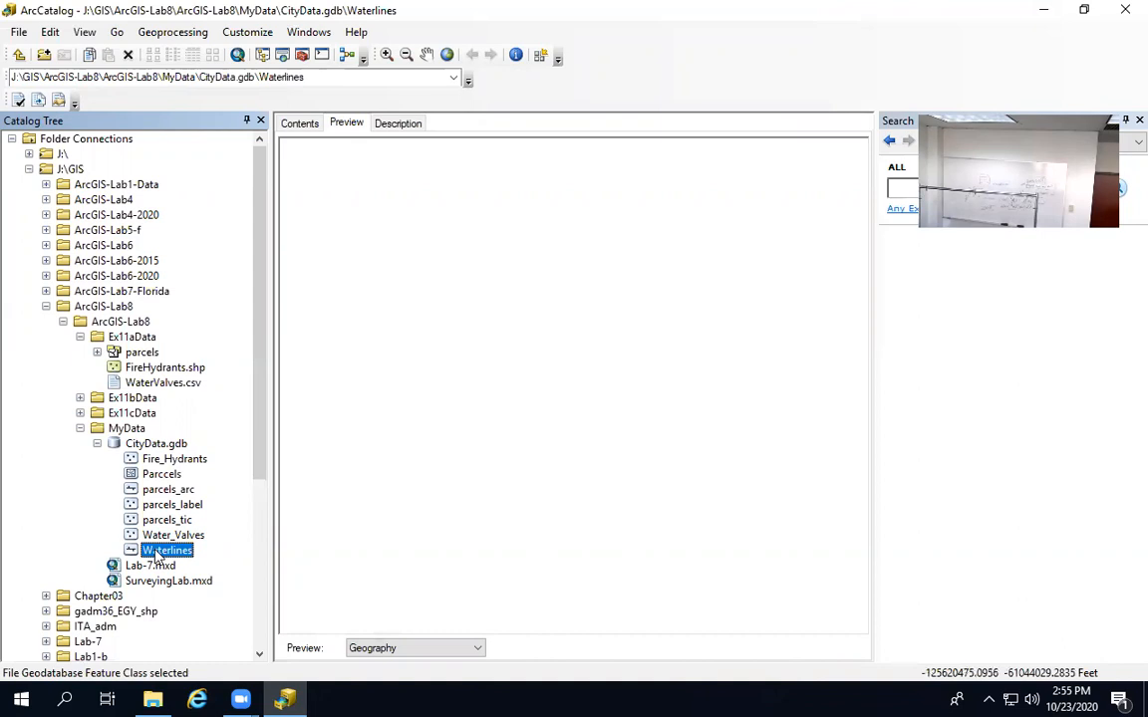
right_click(157, 554)
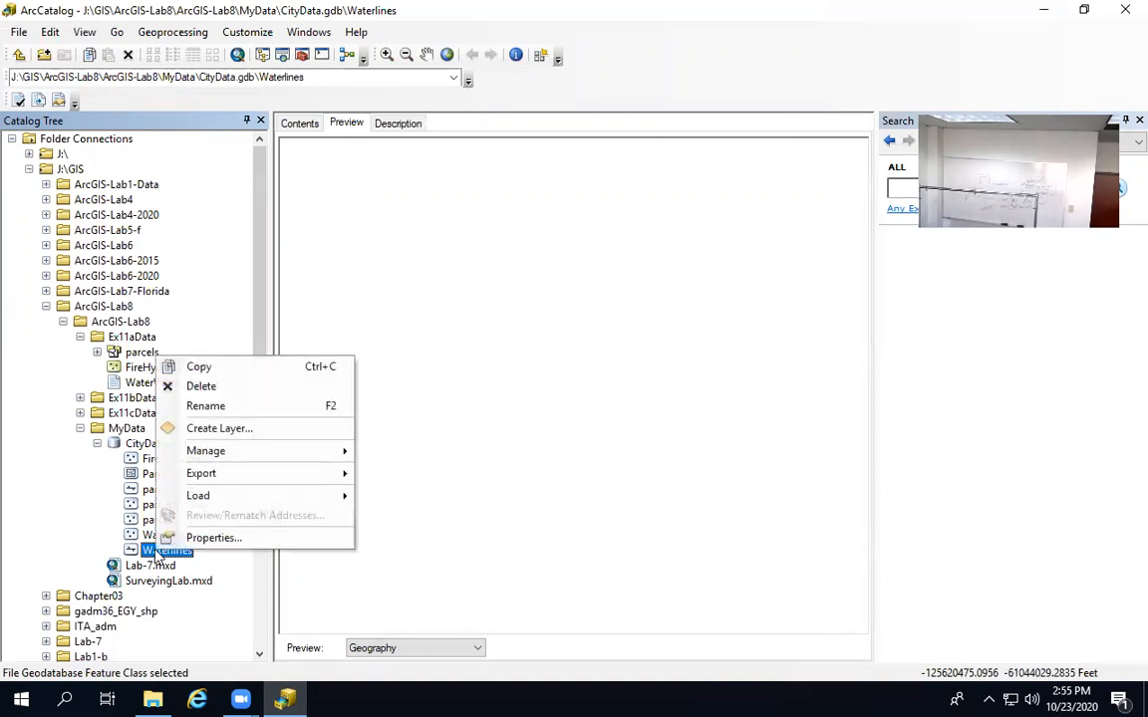
click(204, 539)
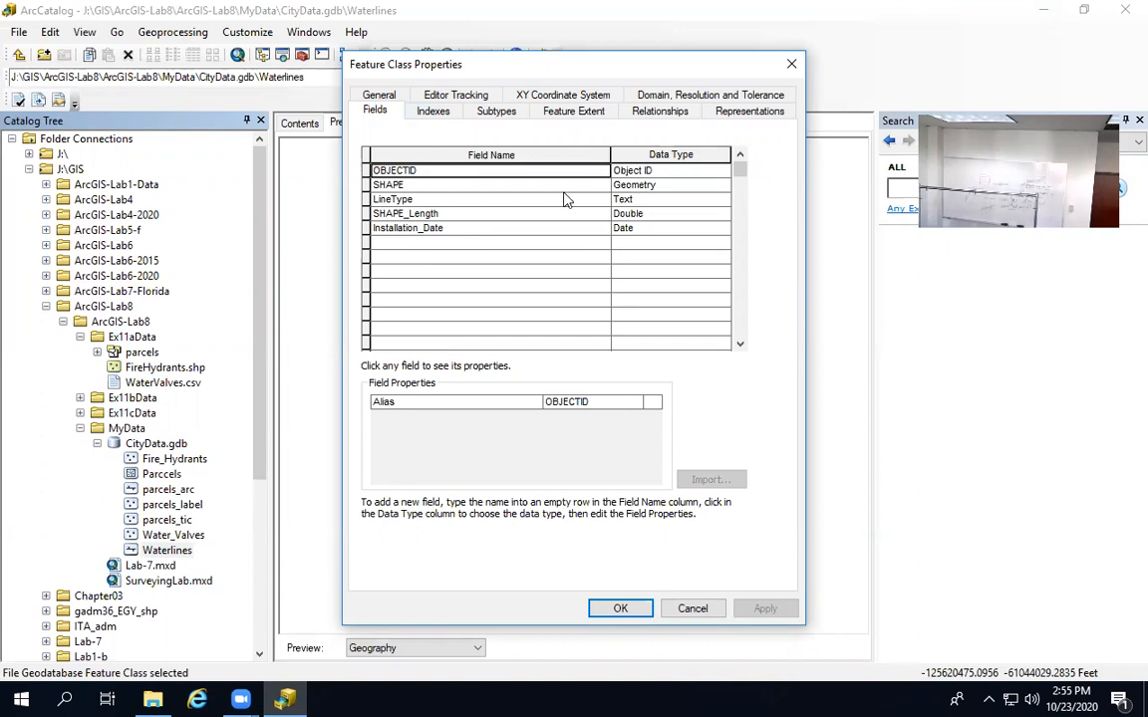
click(414, 199)
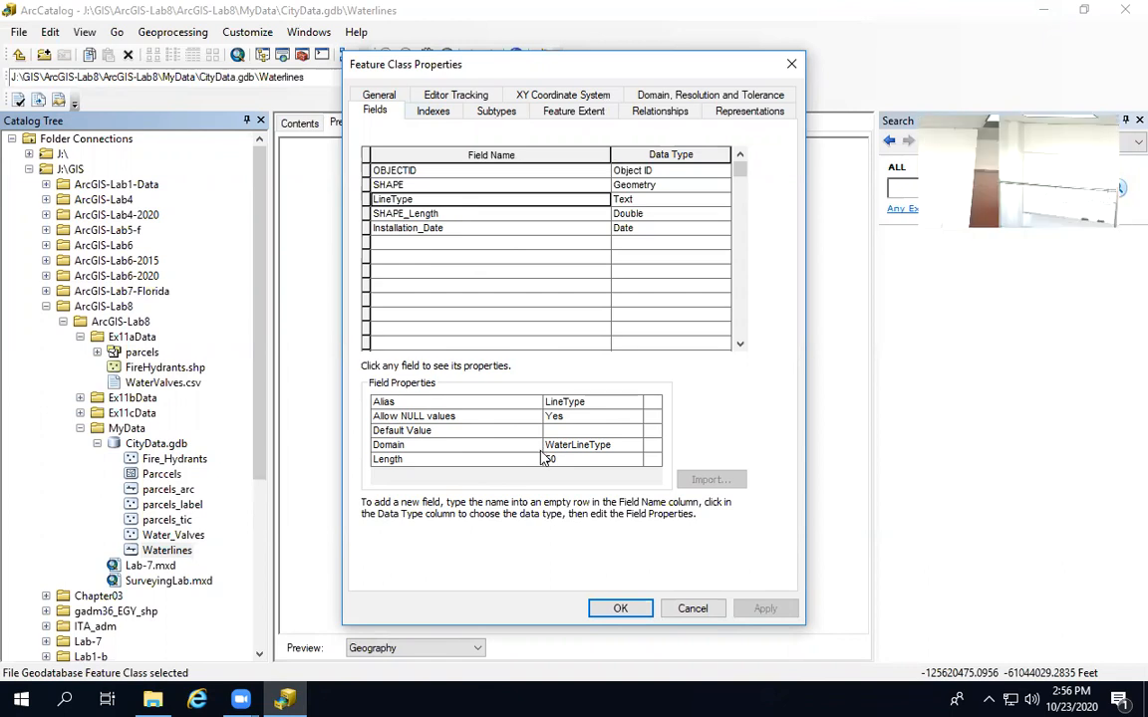
click(588, 444)
click(634, 445)
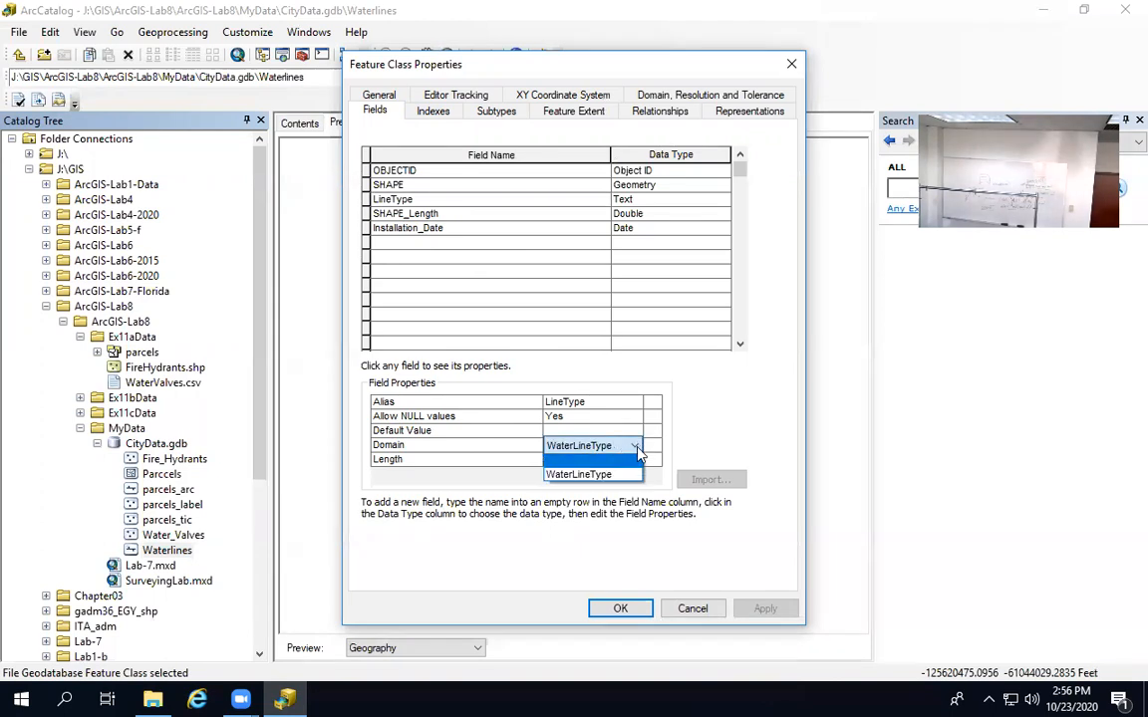
click(598, 474)
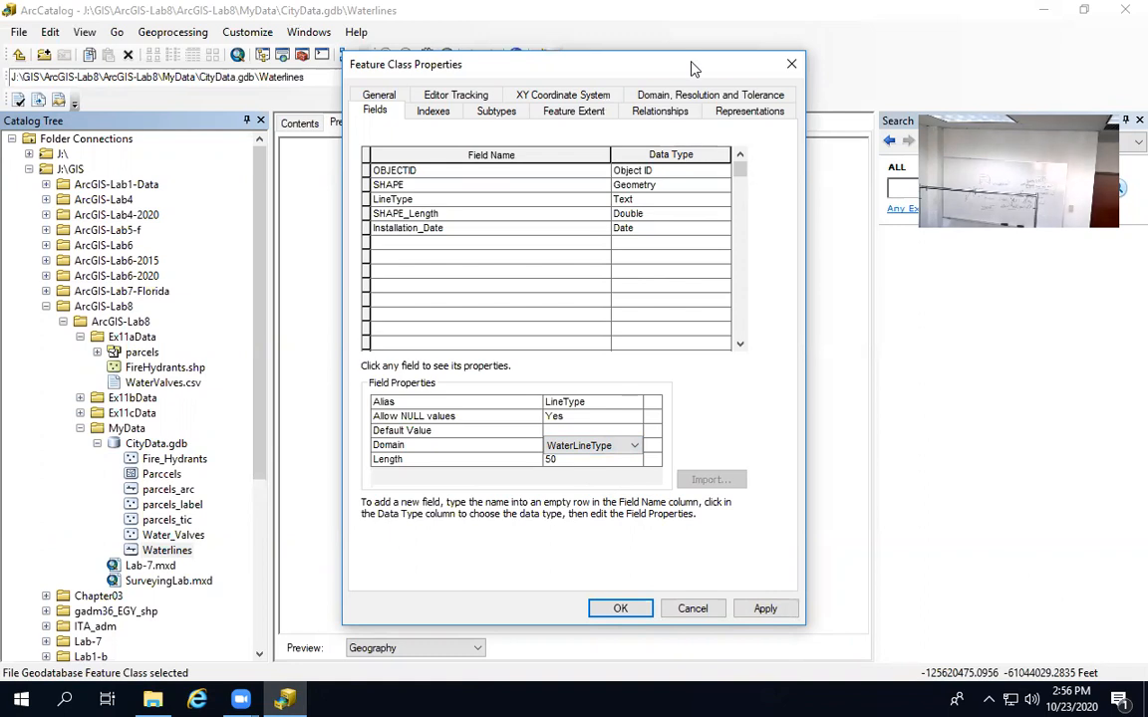
drag(692, 68, 688, 19)
click(761, 559)
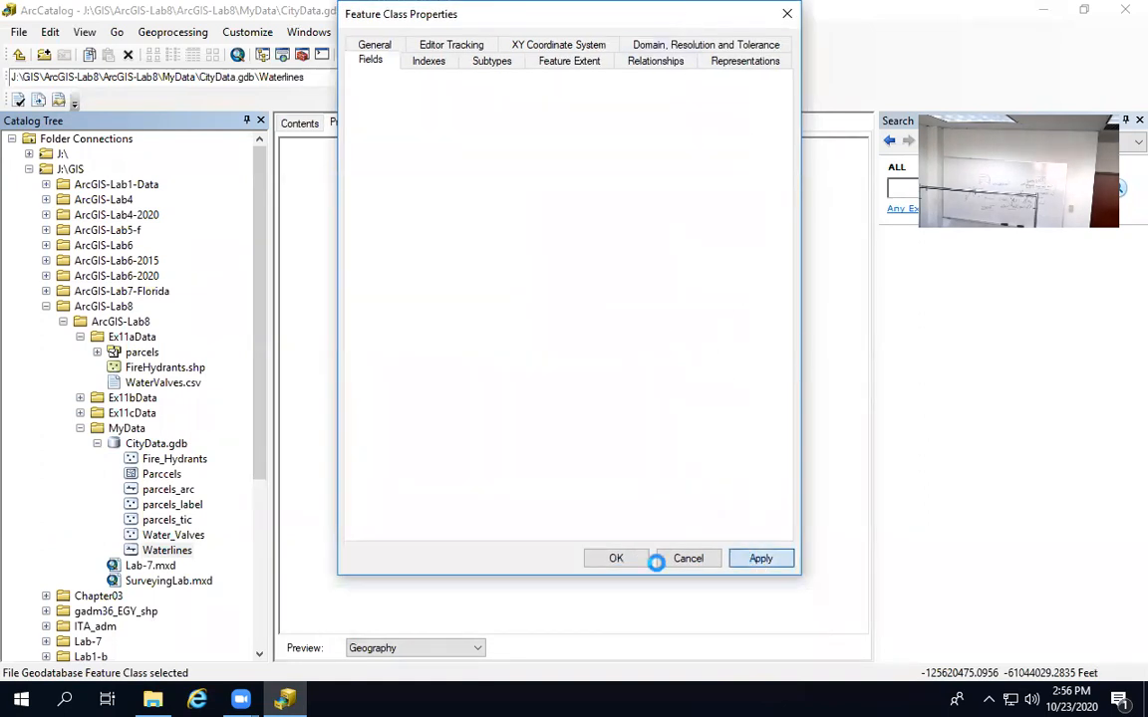
click(616, 559)
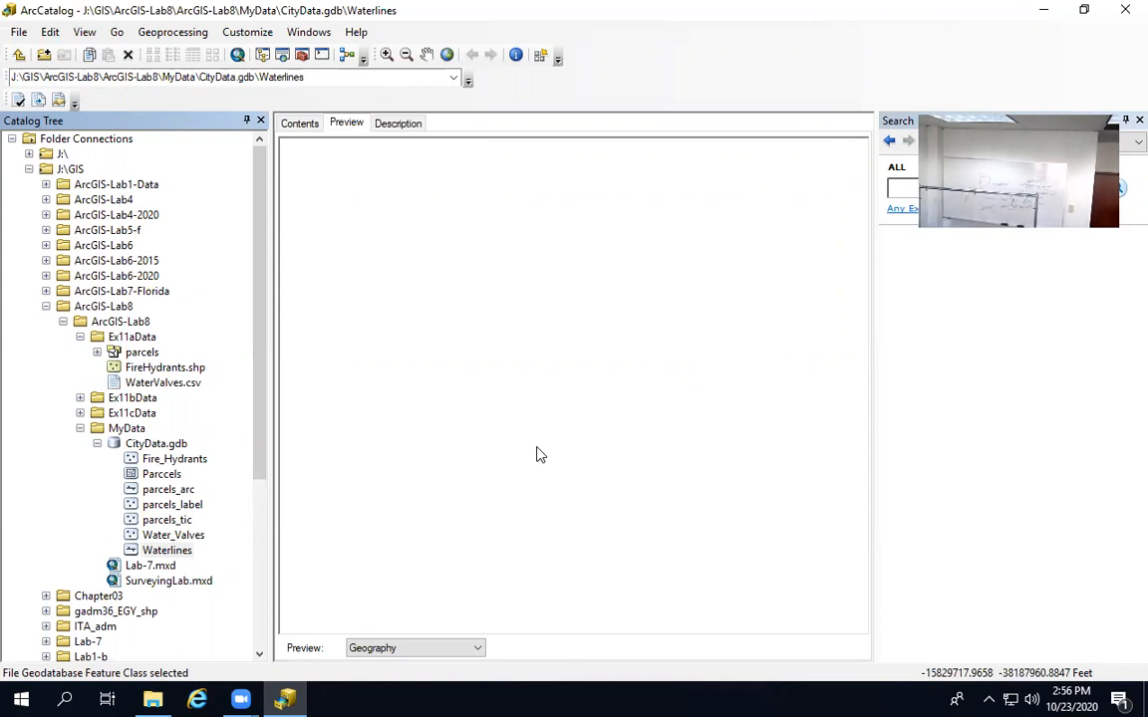
- Start ArcMap with a new blank map and arrange its window side by side with ArcCatalog
click(153, 701)
click(285, 700)
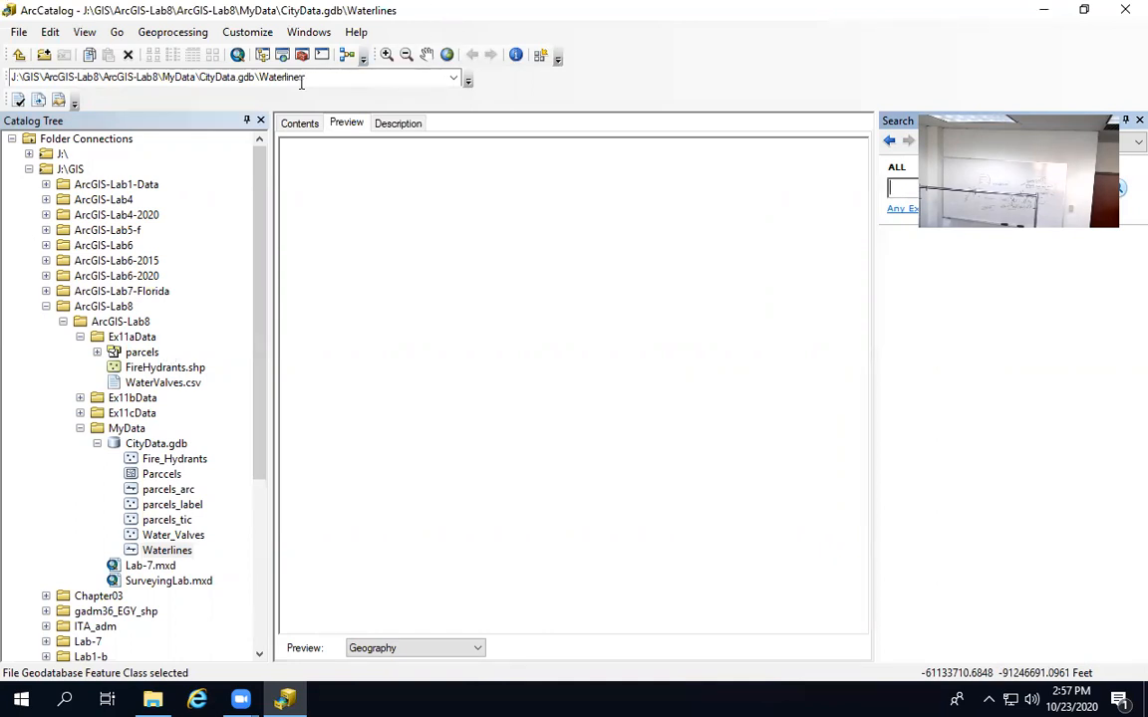
click(250, 60)
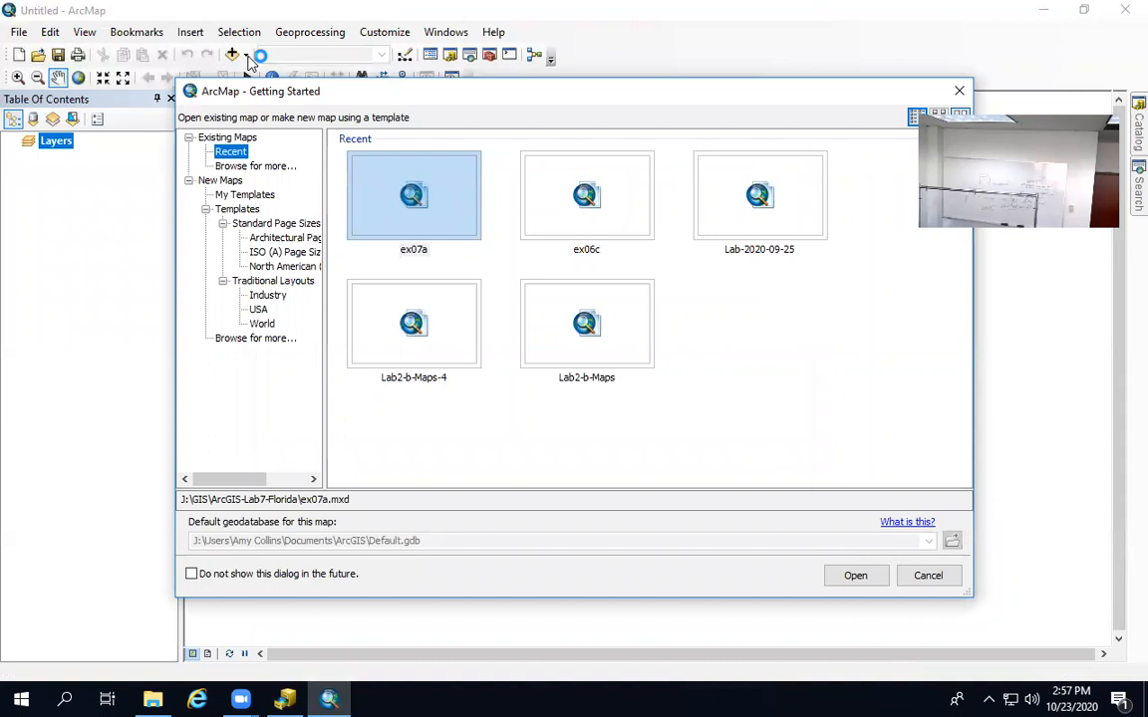
click(229, 197)
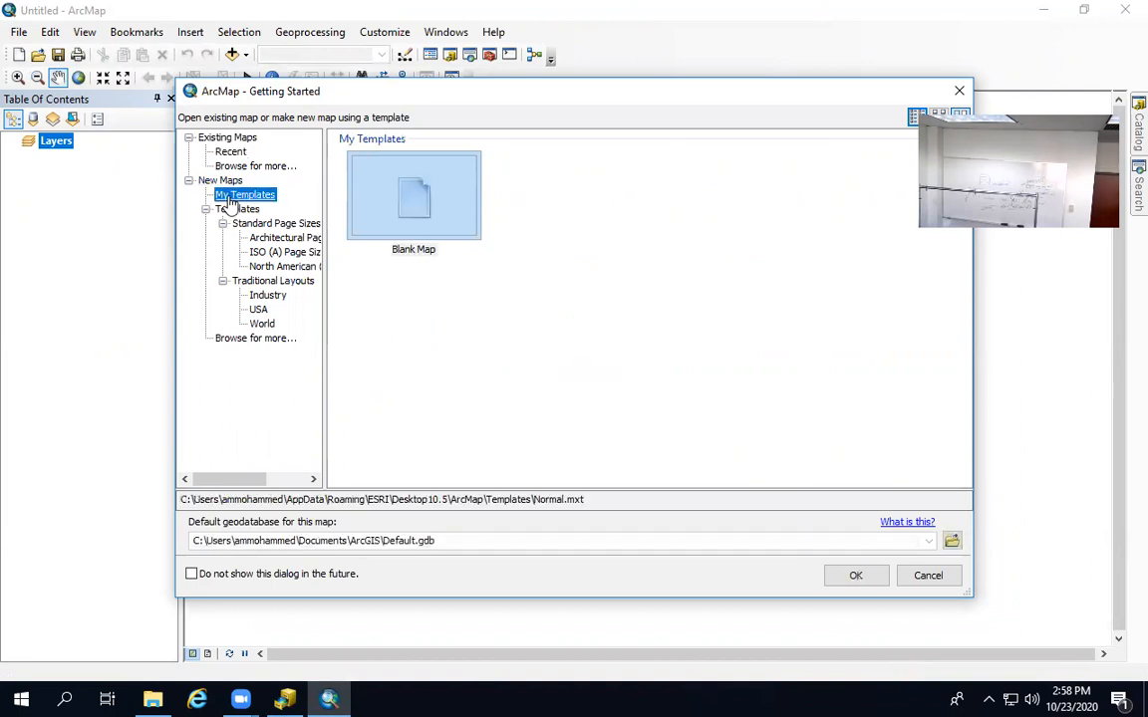
click(879, 578)
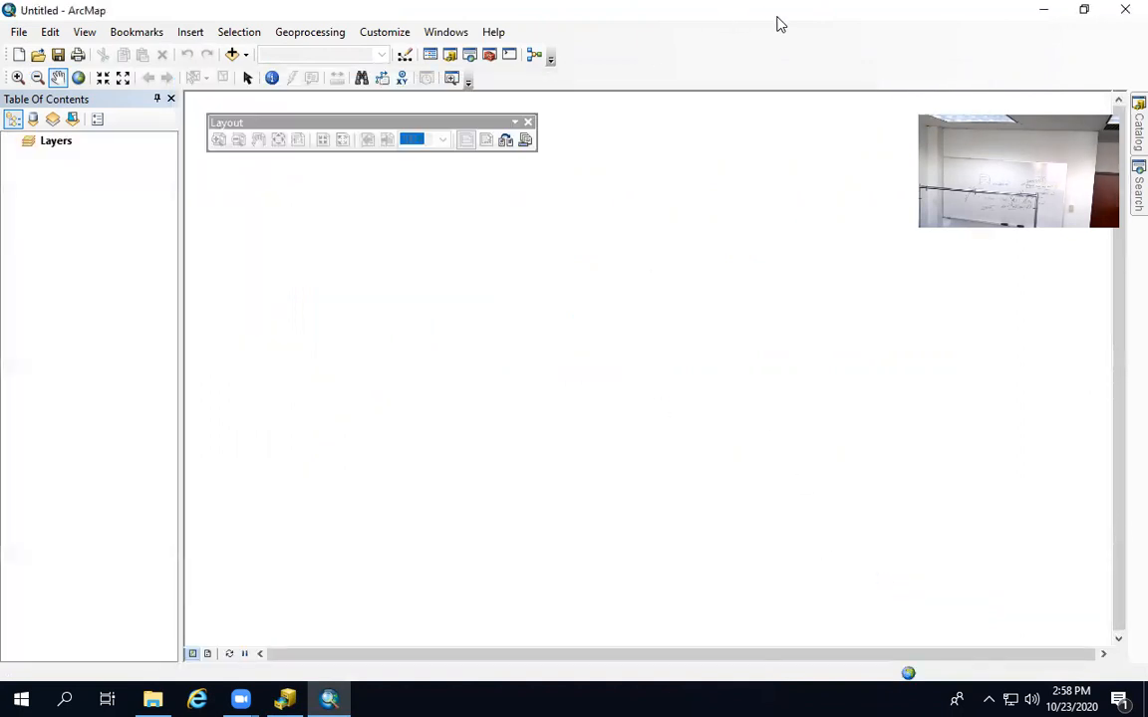
key(super+Left)
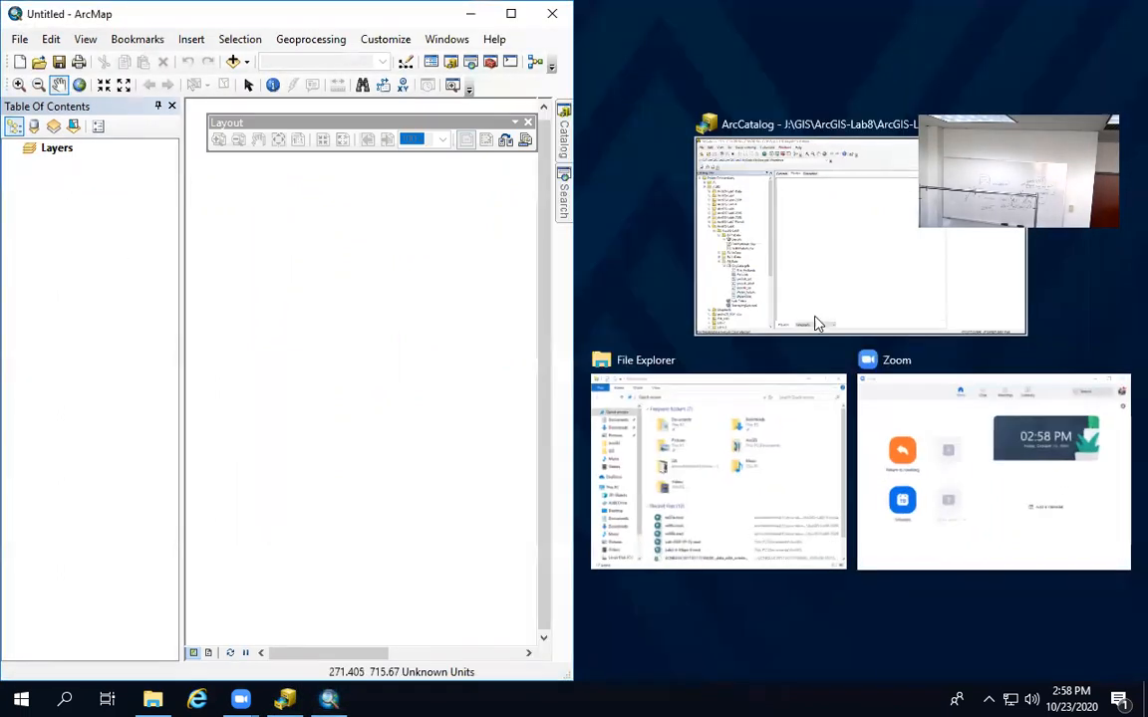
click(822, 287)
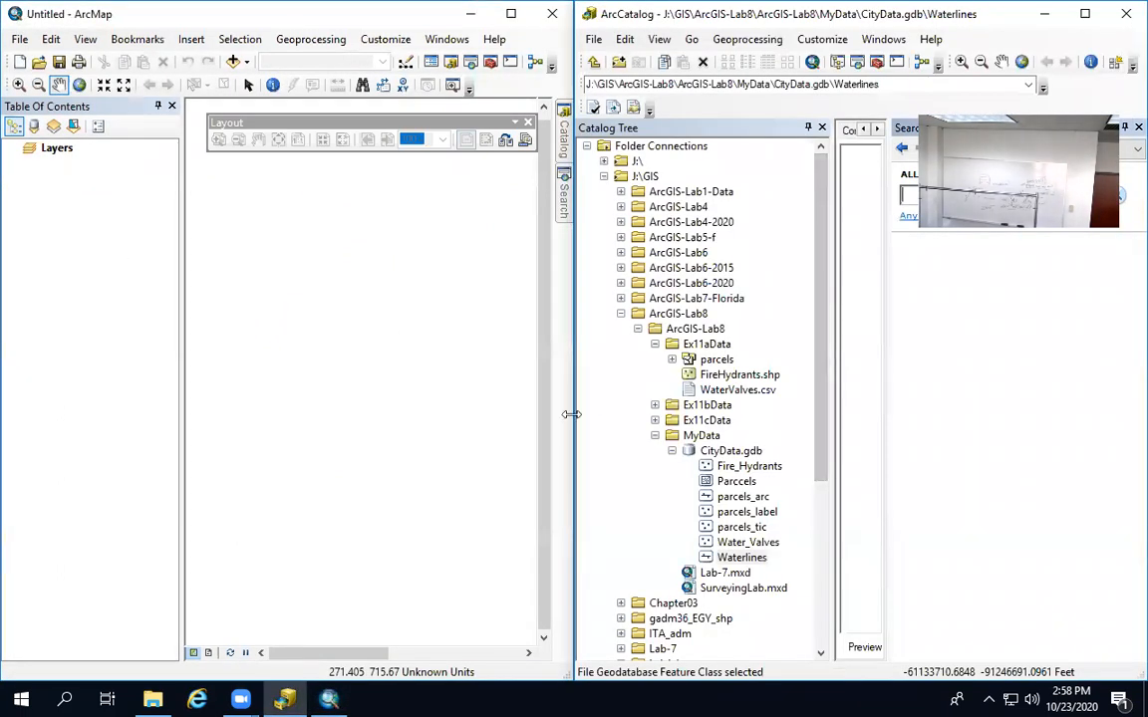
- Add Fire_Hydrants, Parccels (twice) and parcels_arc from CityData.gdb to the ArcMap map
click(723, 465)
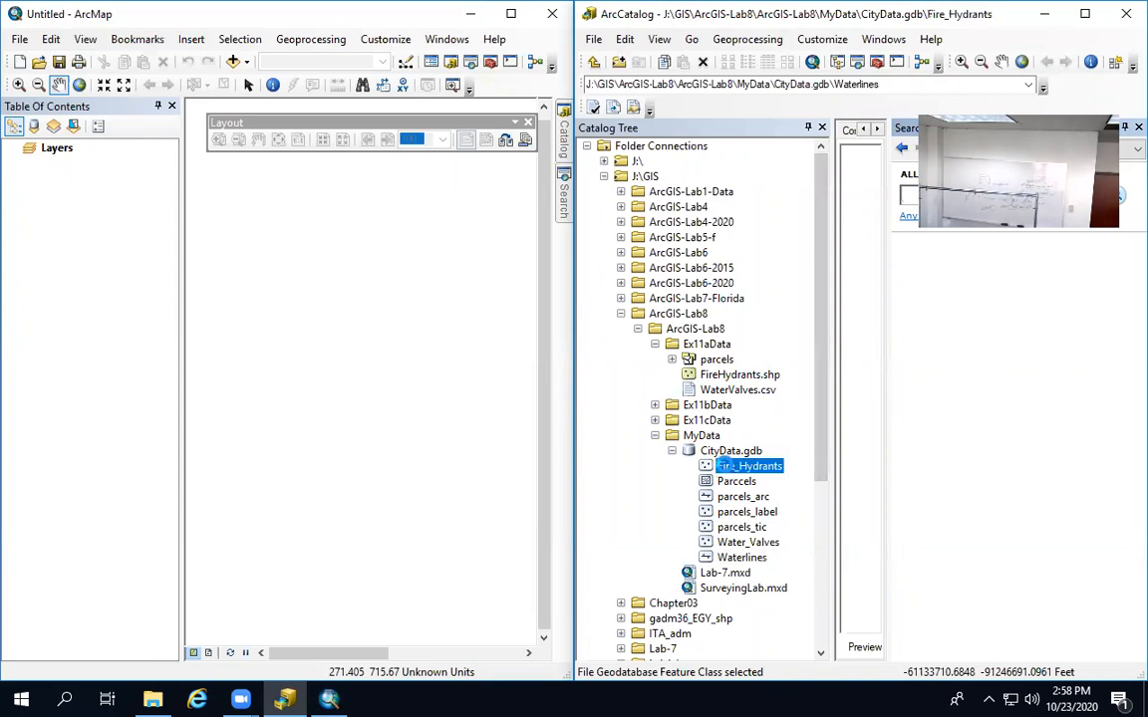
click(730, 483)
click(732, 466)
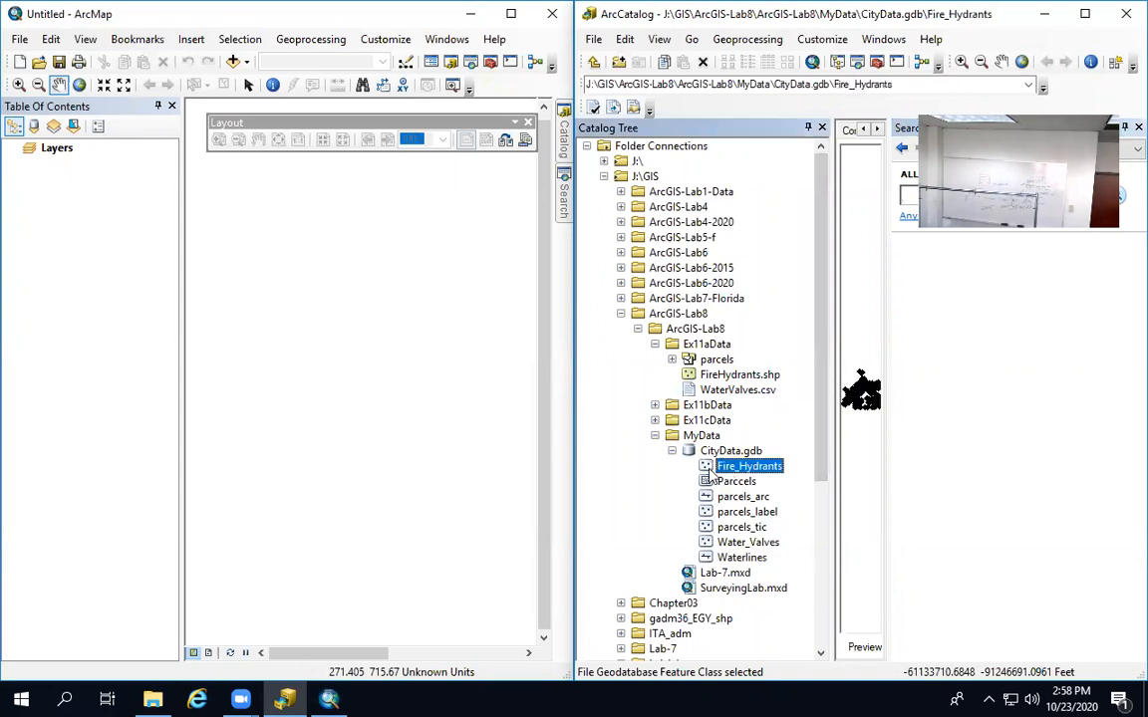
drag(725, 468, 84, 217)
drag(739, 483, 91, 210)
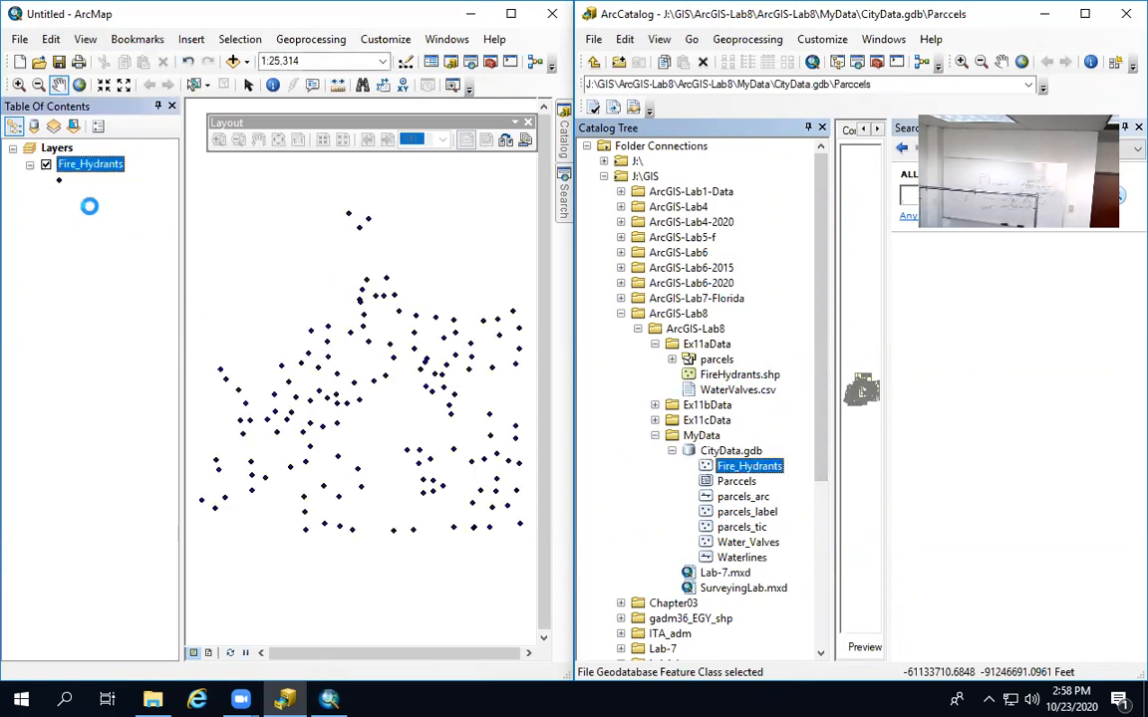
drag(736, 484, 64, 249)
drag(739, 499, 99, 279)
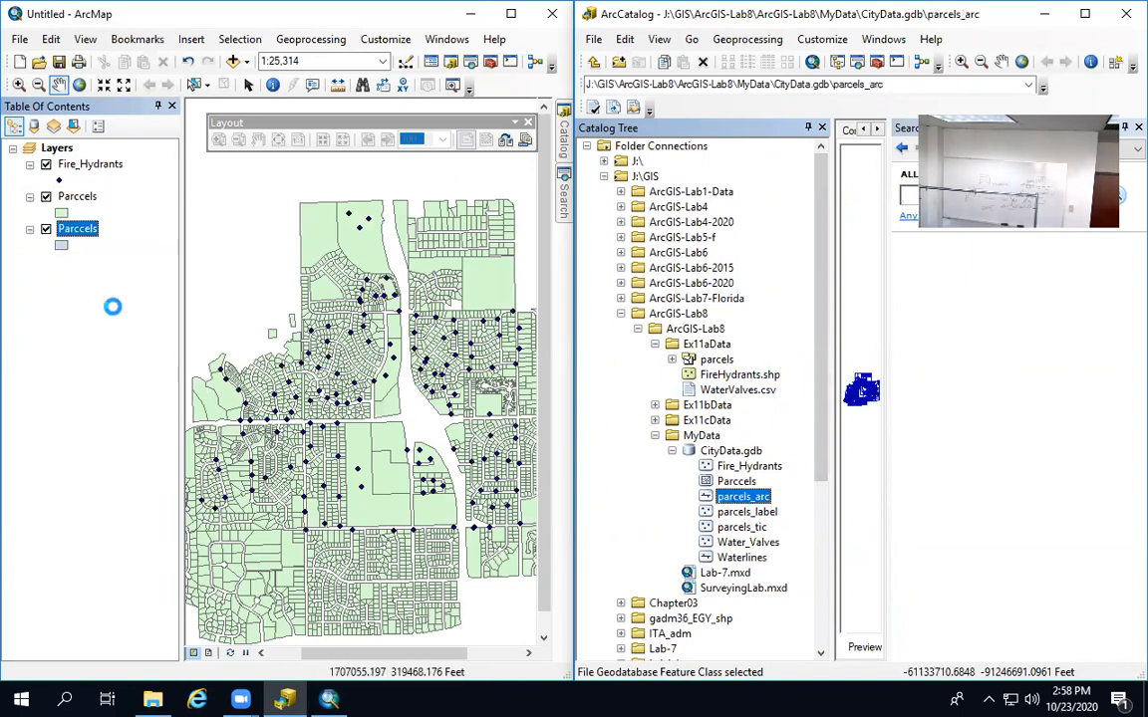
- Add parcels_label, parcels_tic, Water_Valves and Waterlines from CityData.gdb to the map
click(737, 512)
drag(730, 519, 88, 324)
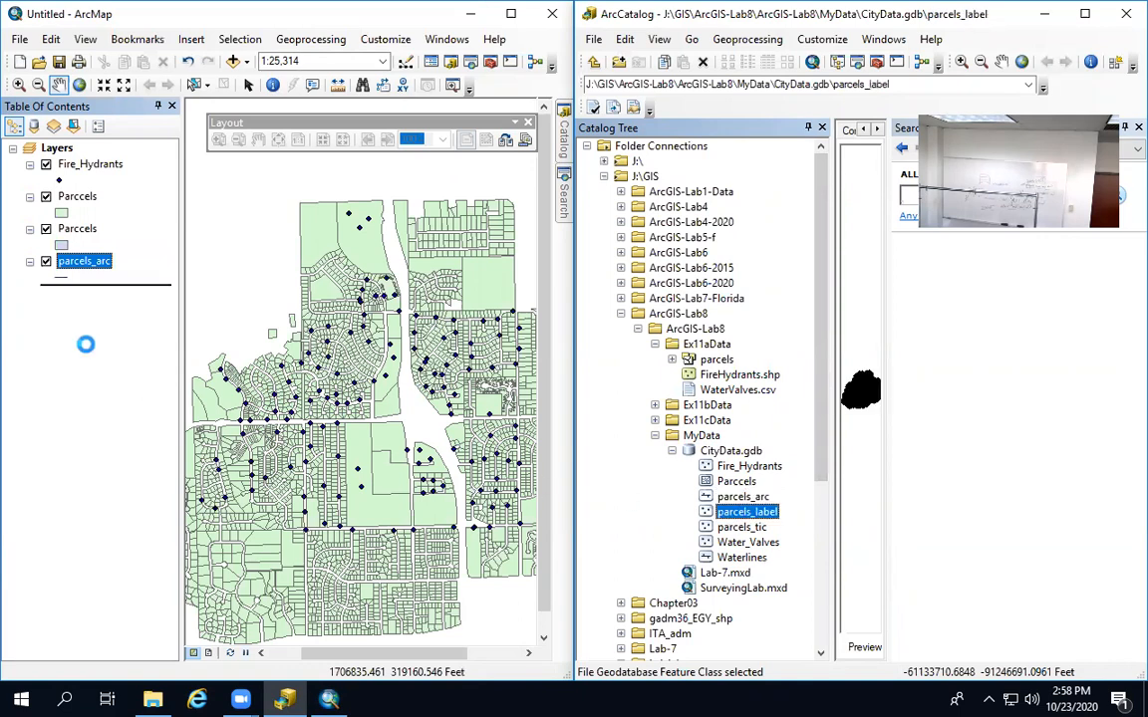
click(733, 528)
drag(733, 536, 89, 363)
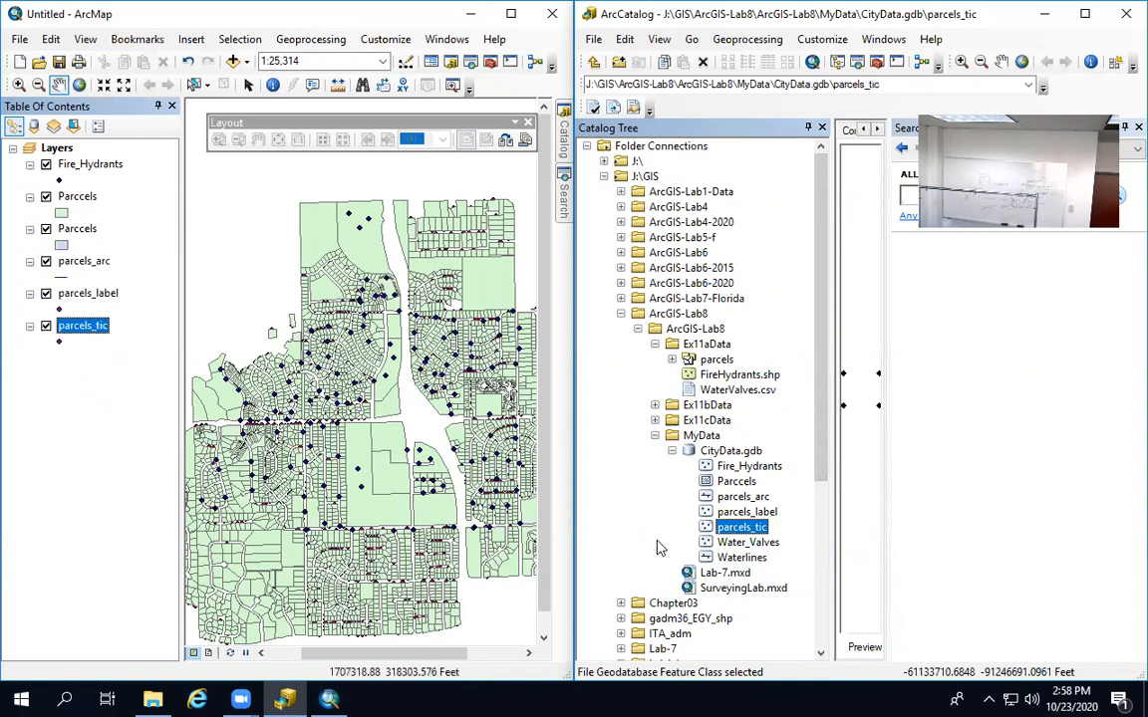
mouse_move(748, 542)
mouse_down()
mouse_move(653, 494)
mouse_move(568, 471)
mouse_move(33, 399)
mouse_up()
drag(742, 557, 116, 441)
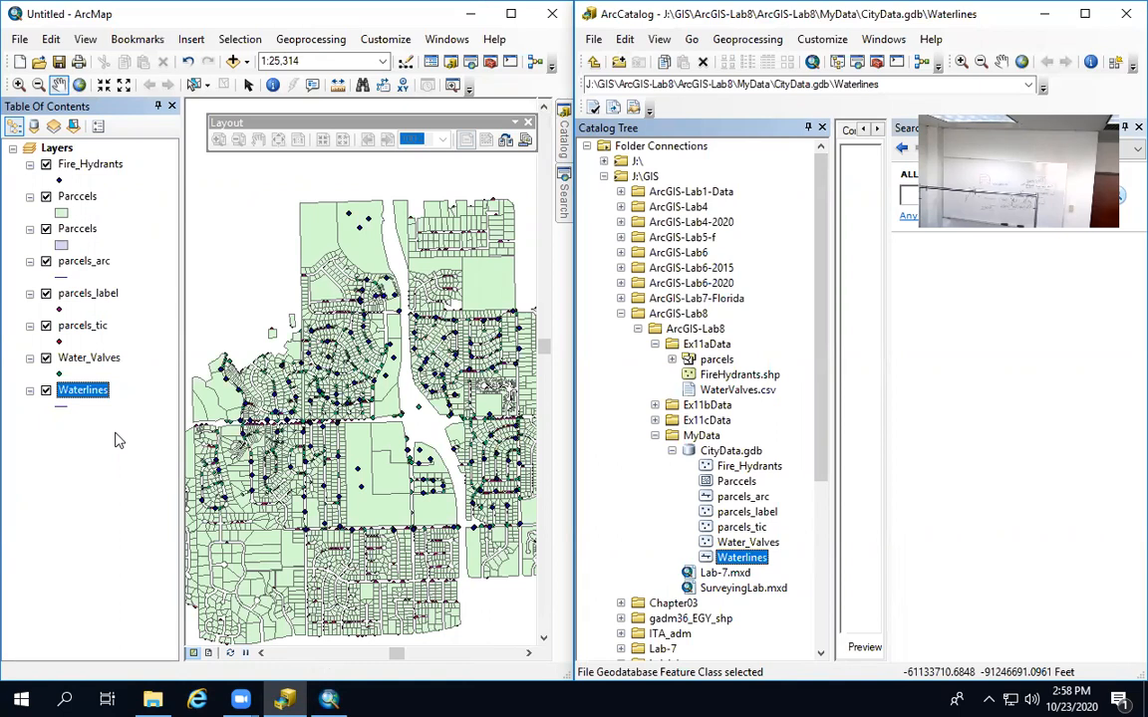
- Reorder the map layers so parcels_arc and both Parccels layers lie below Waterlines
click(68, 262)
drag(68, 262, 74, 391)
drag(79, 205, 72, 394)
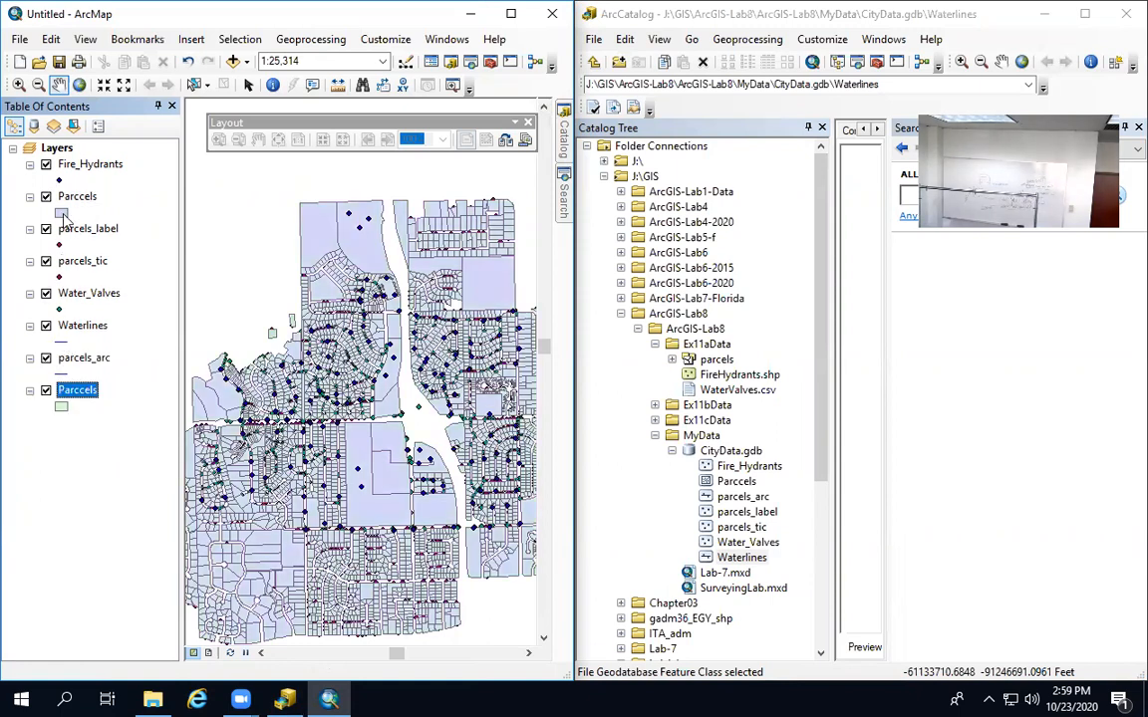
drag(61, 196, 88, 397)
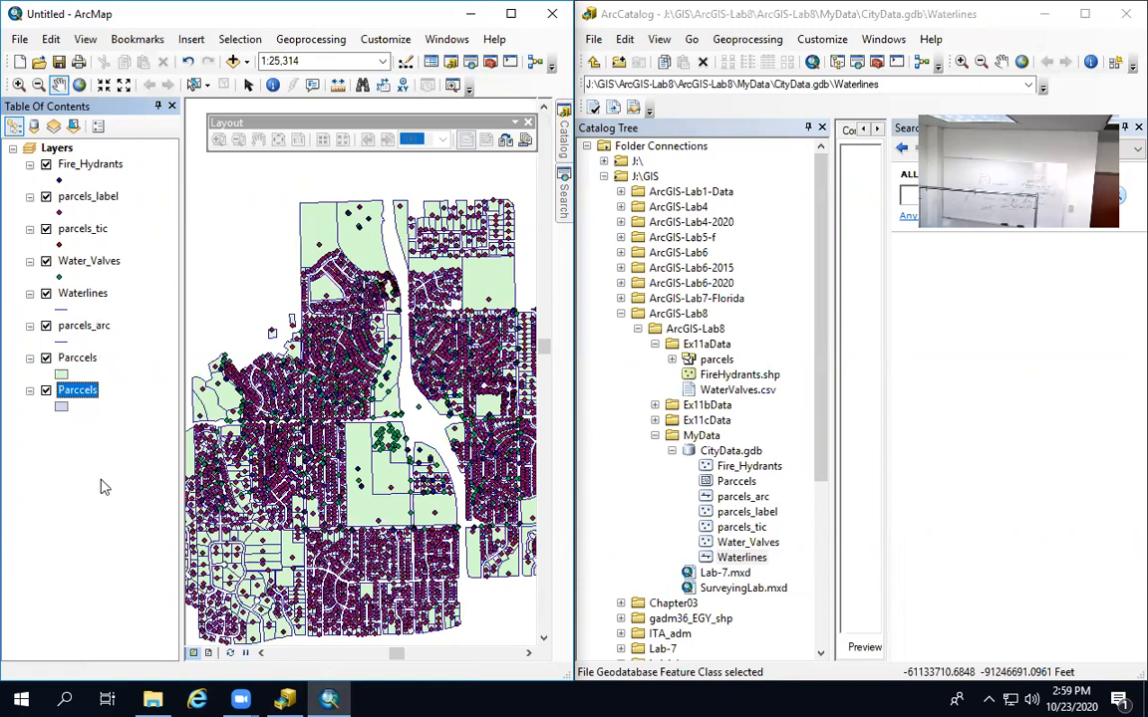
click(92, 431)
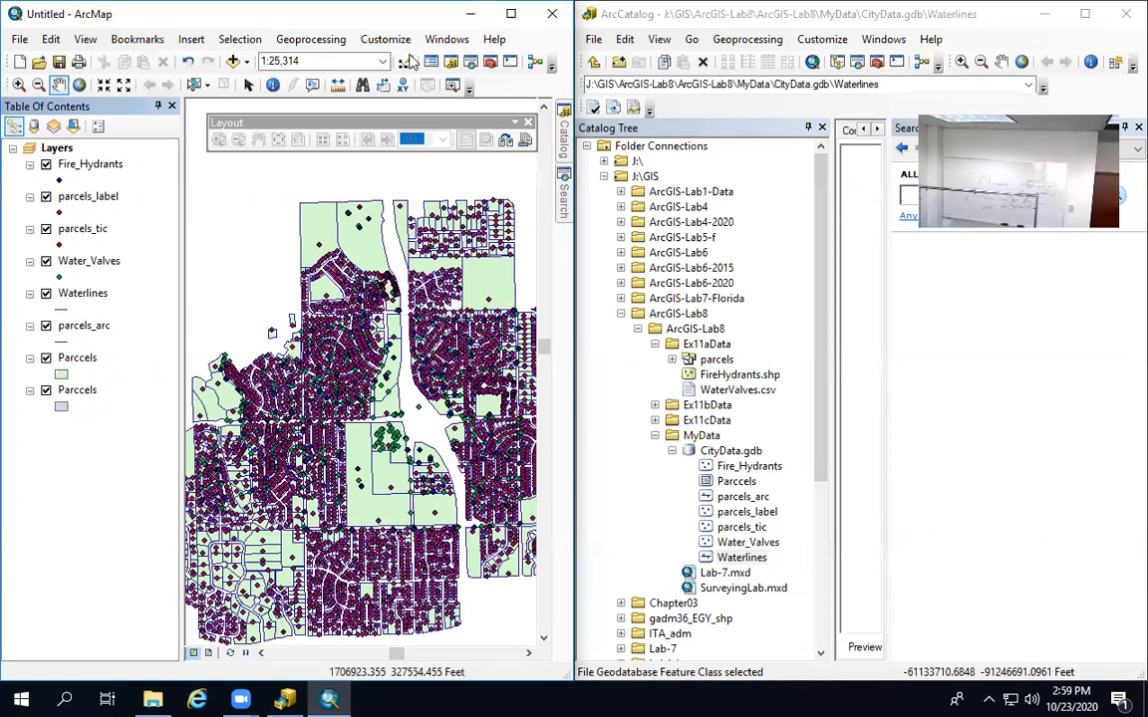
- Maximize the ArcMap window and turn off the parcels_arc, both Parccels, Water_Valves, parcels_tic and parcels_label layers
double_click(461, 14)
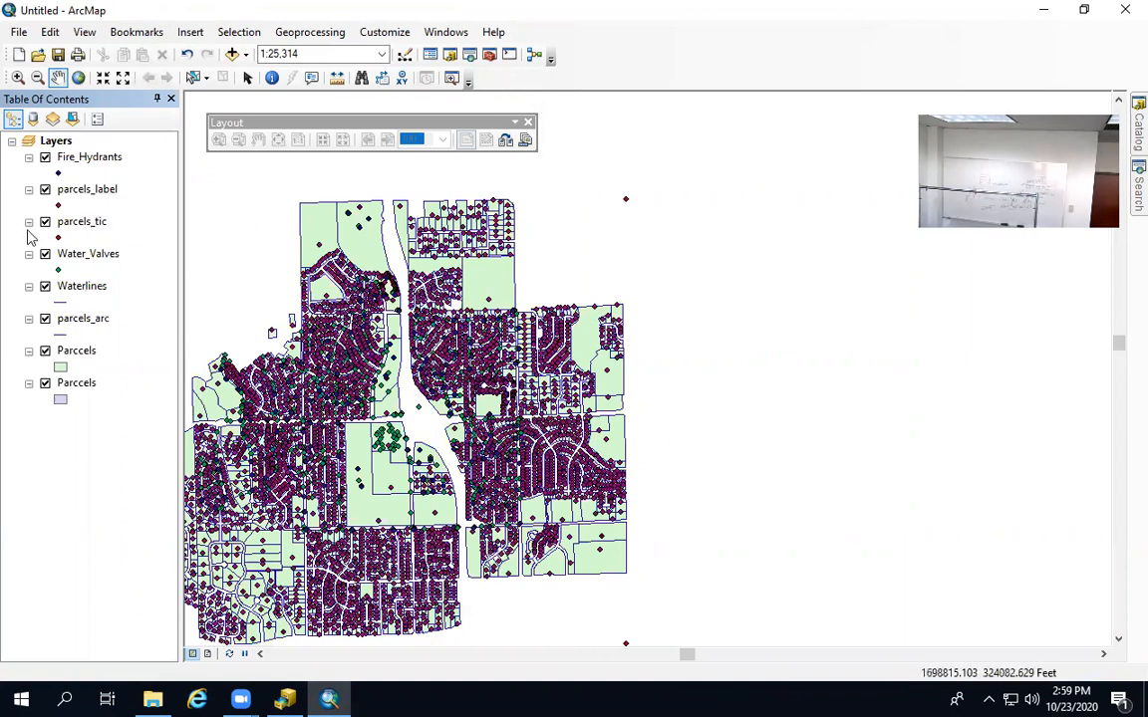
click(45, 317)
click(45, 352)
click(45, 383)
click(47, 255)
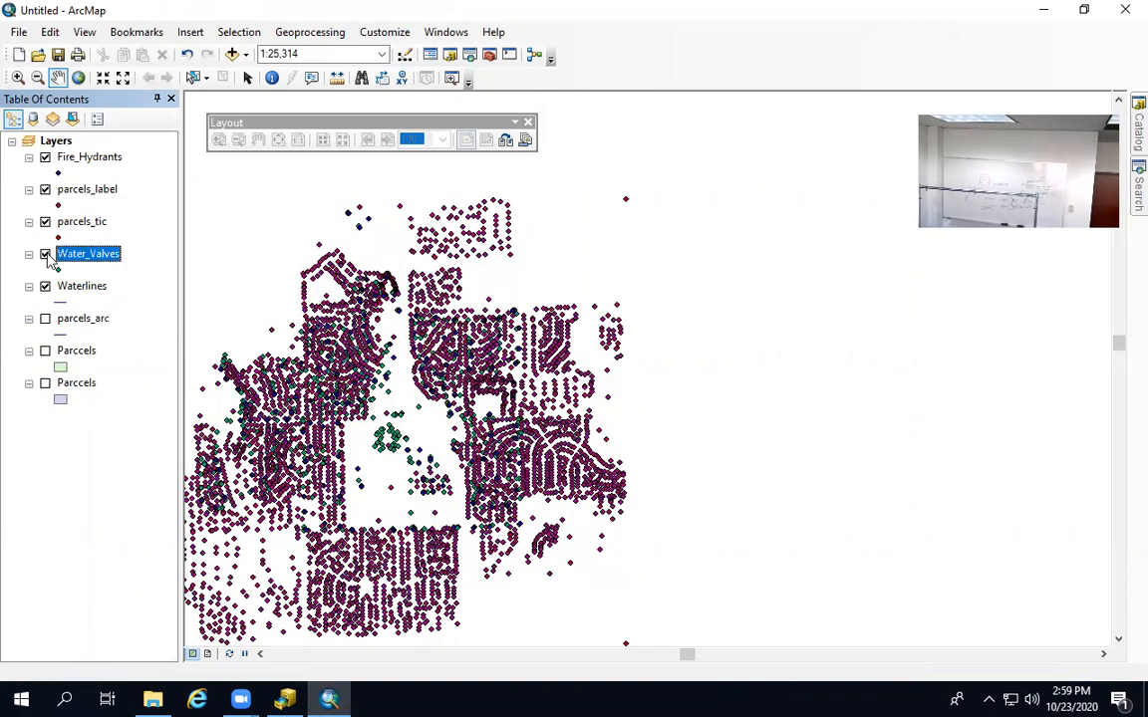
click(45, 222)
click(44, 189)
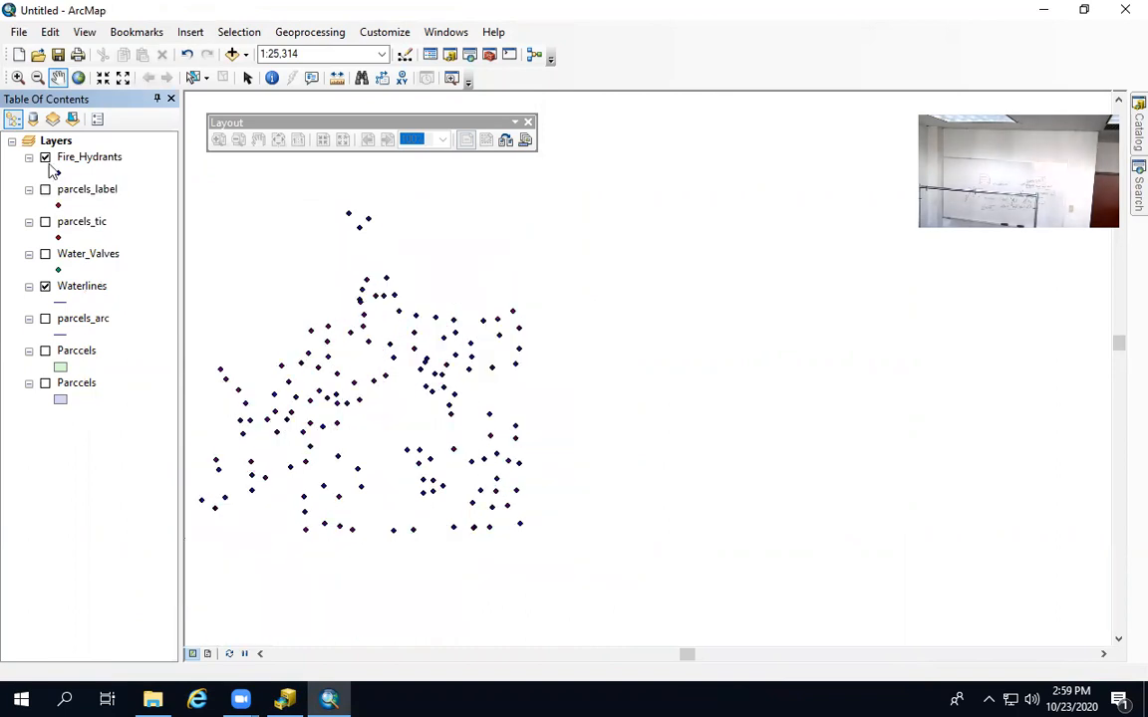
- Toggle the Fire_Hydrants layer off and on, and turn both Parccels layers back on
click(44, 158)
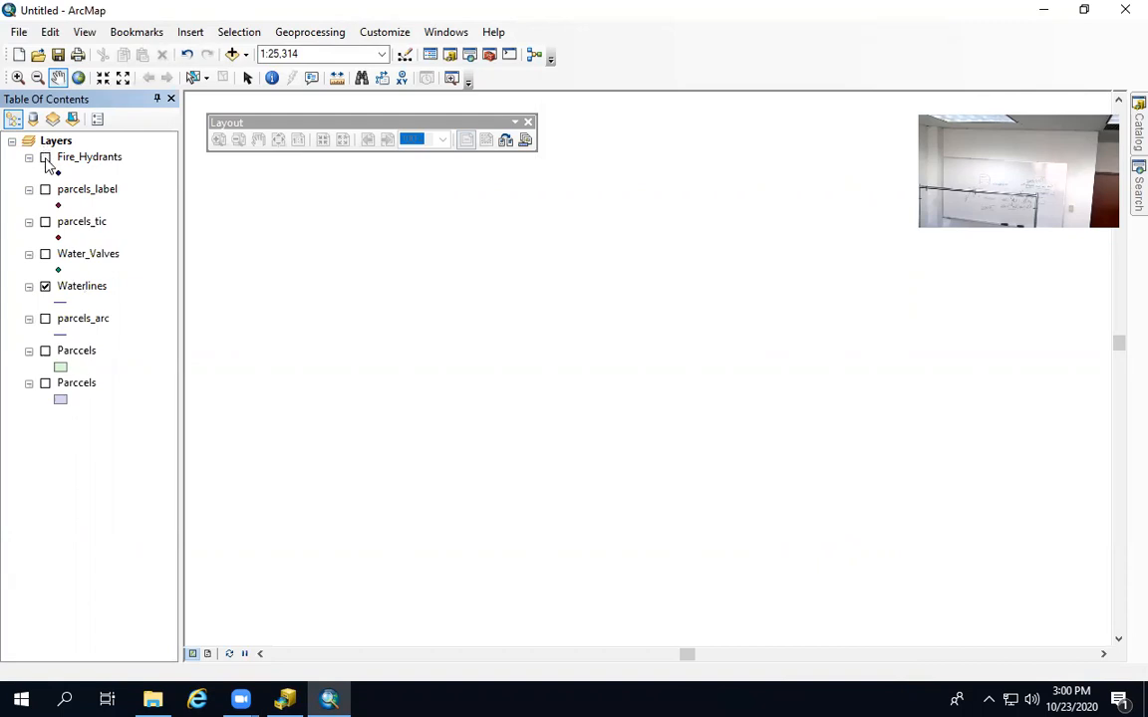
click(45, 159)
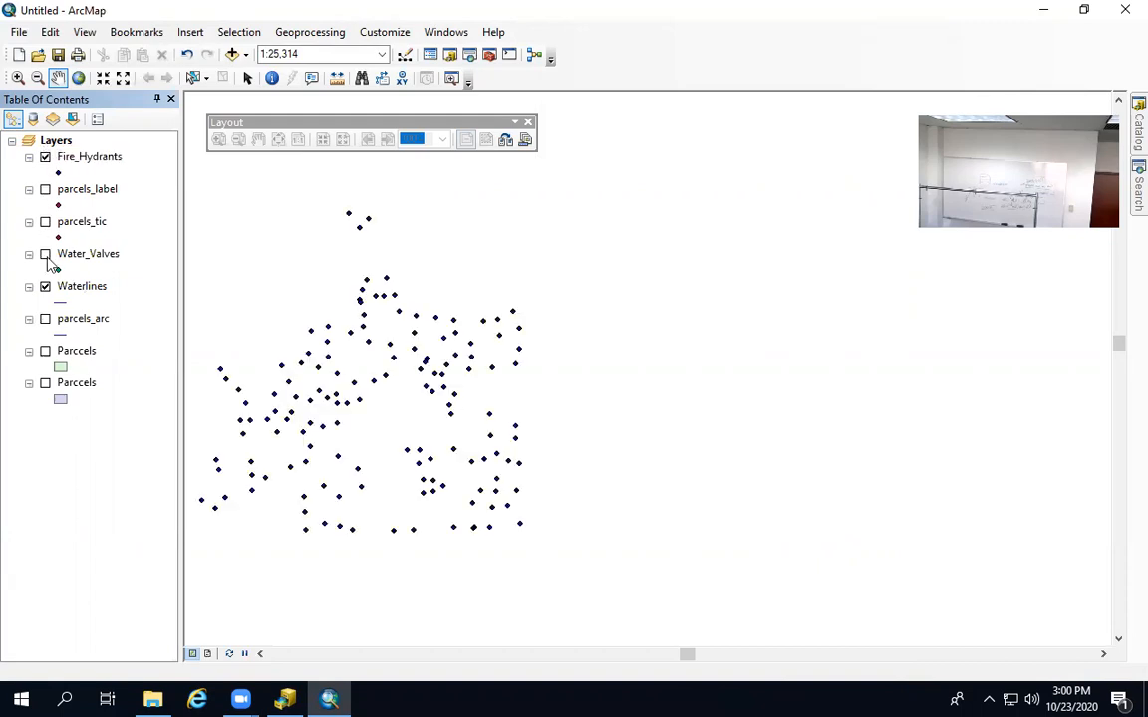
click(45, 351)
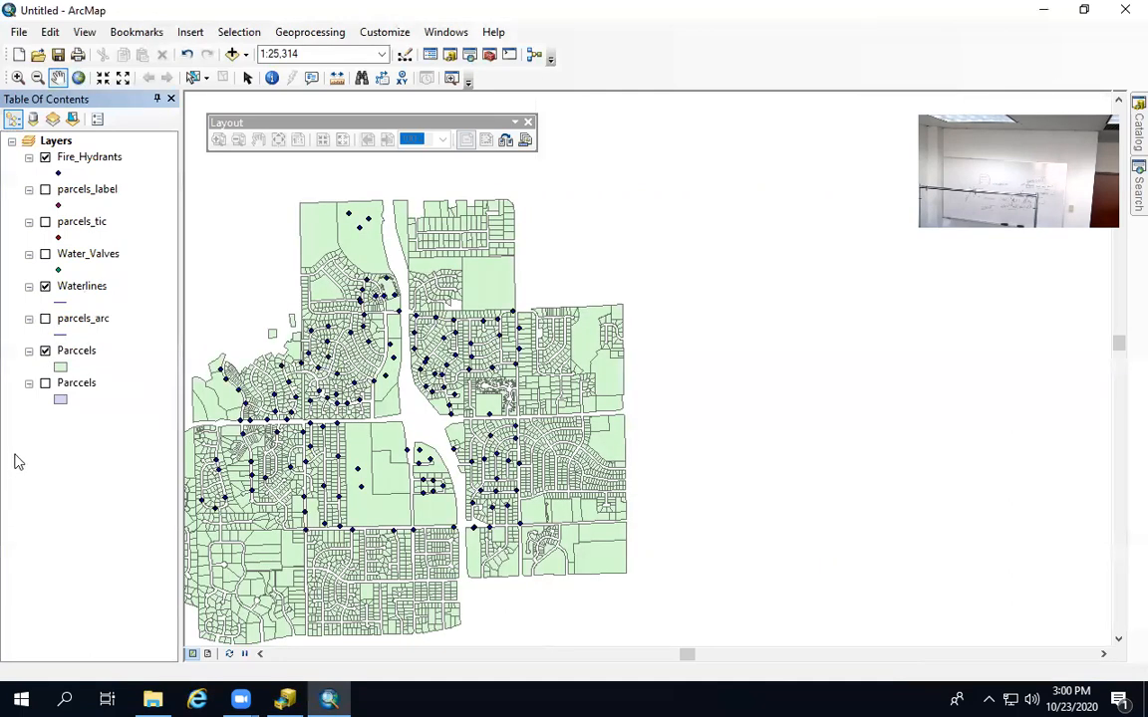
click(45, 383)
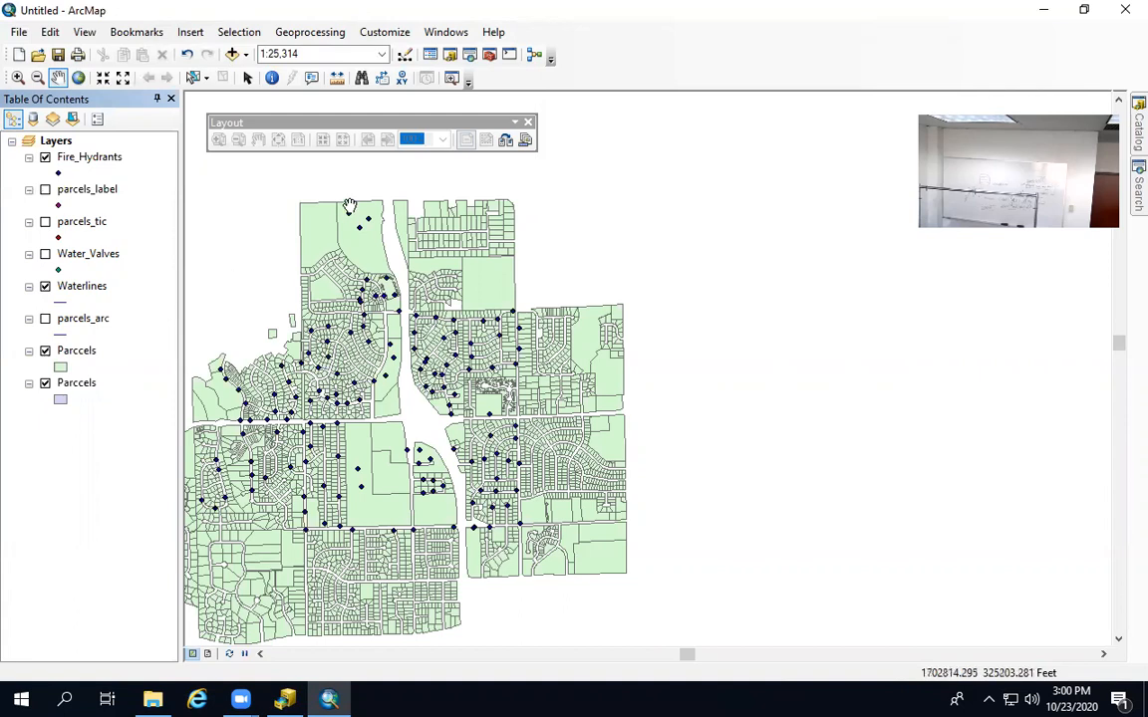
- Turn on the Water_Valves layer and zoom in on the hydrants and valves along the curved street in the northwest parcels
drag(255, 332, 377, 322)
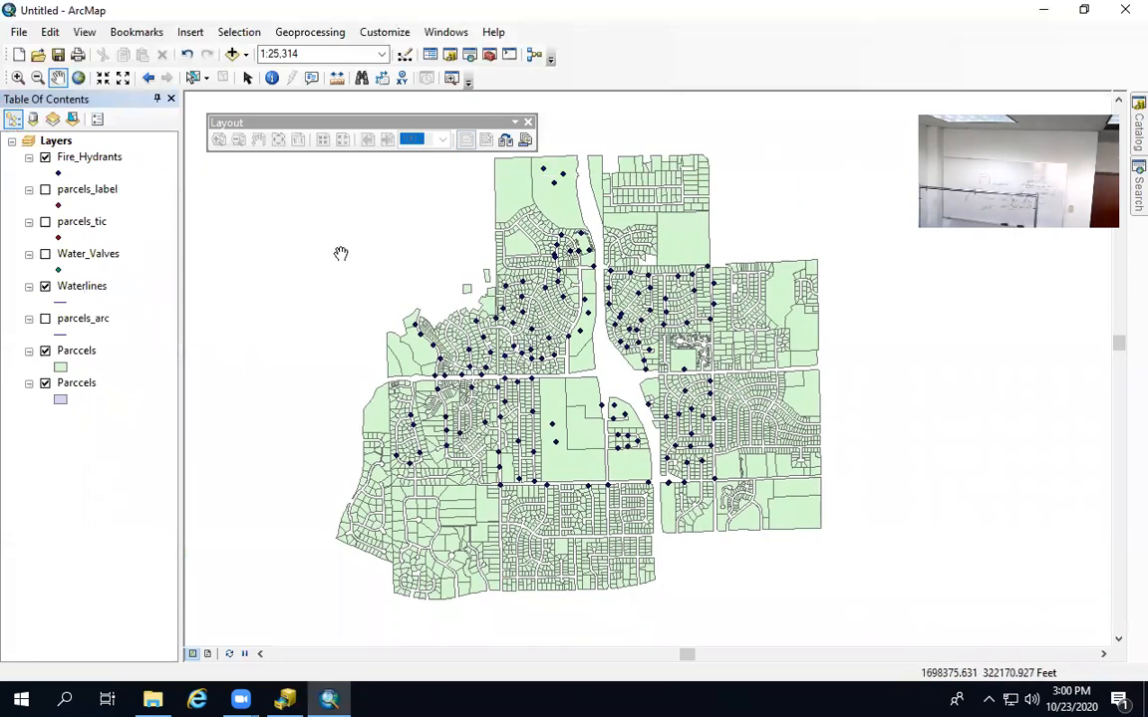
click(16, 80)
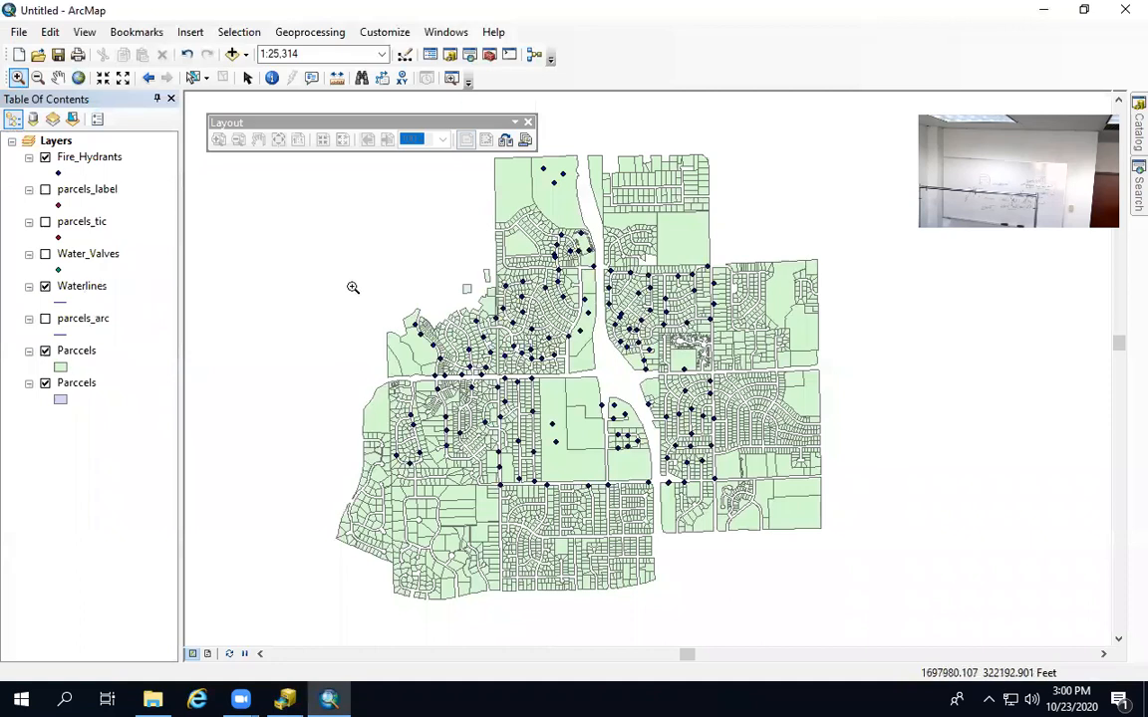
drag(376, 296, 475, 391)
click(45, 253)
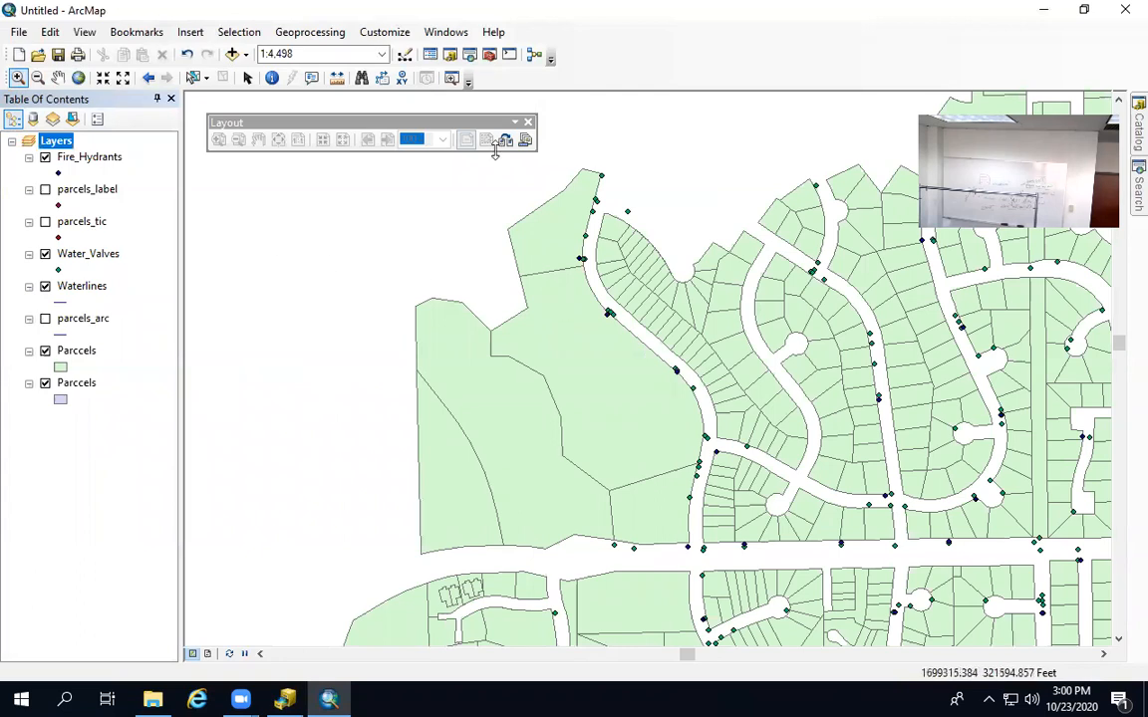
drag(497, 166, 714, 394)
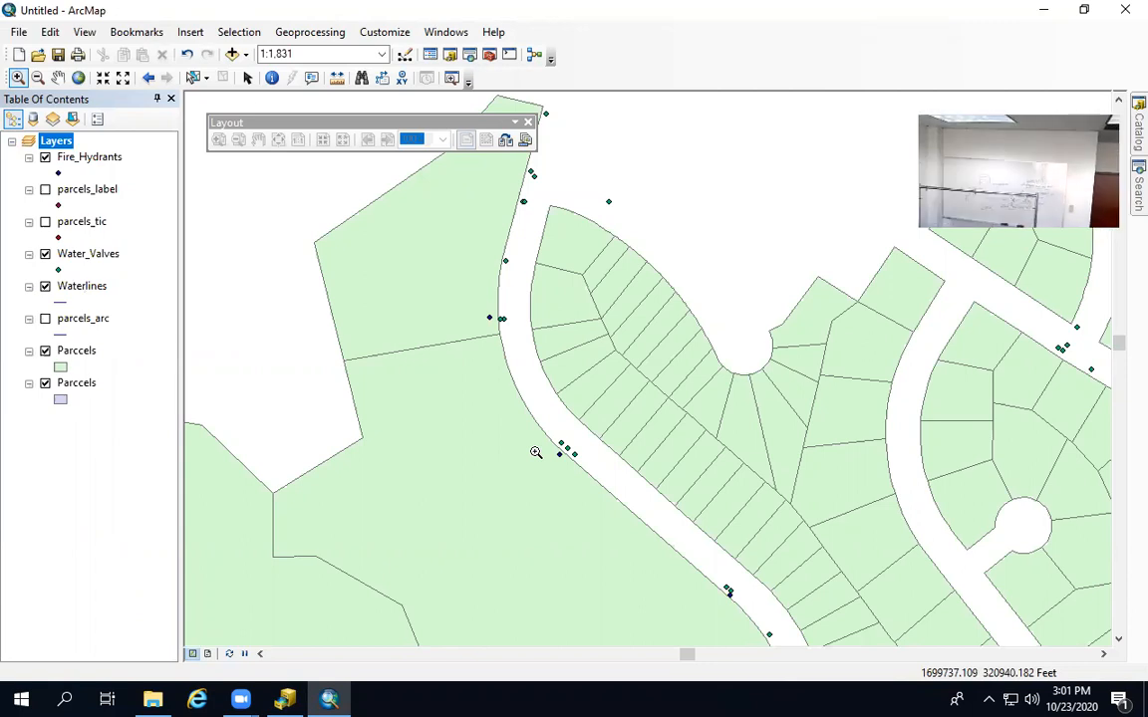
- Show the Editor toolbar and dock it beside the other toolbars above the map
click(364, 32)
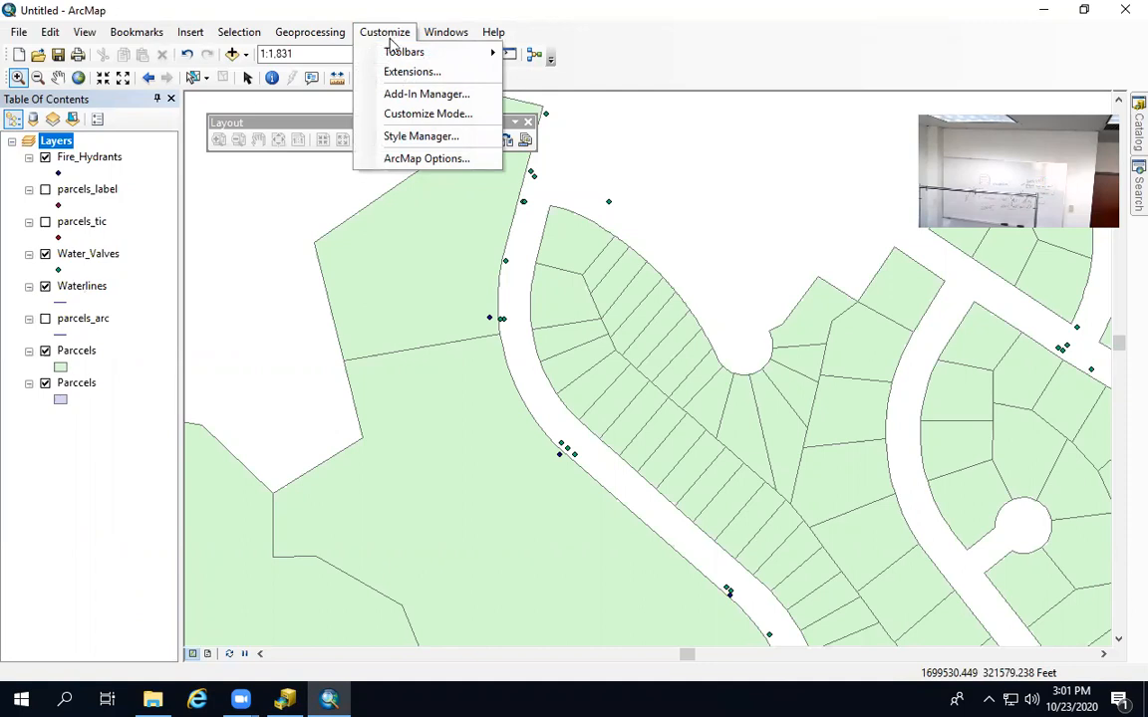
mouse_move(398, 55)
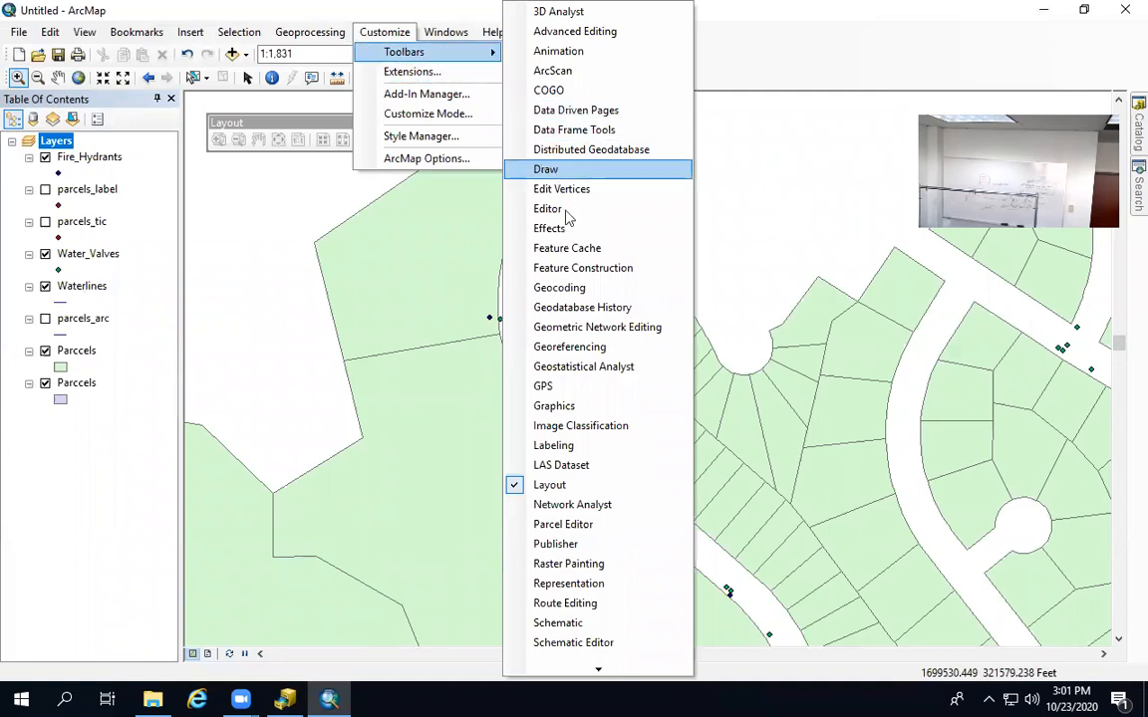
click(562, 211)
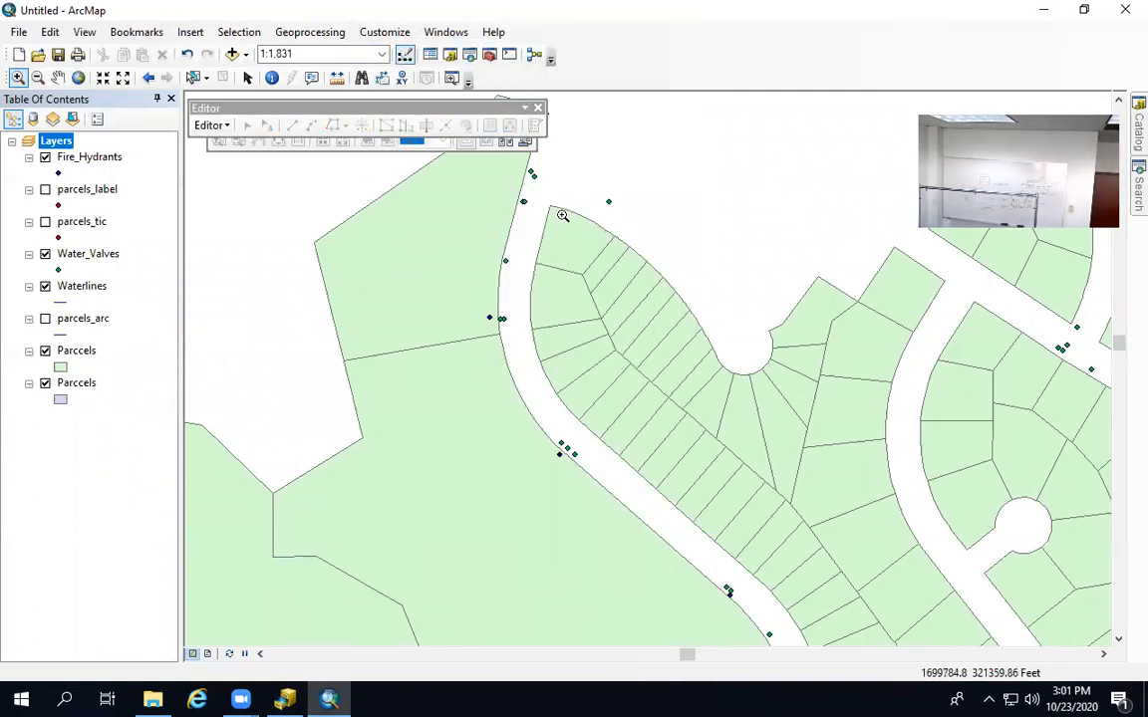
drag(313, 113, 833, 98)
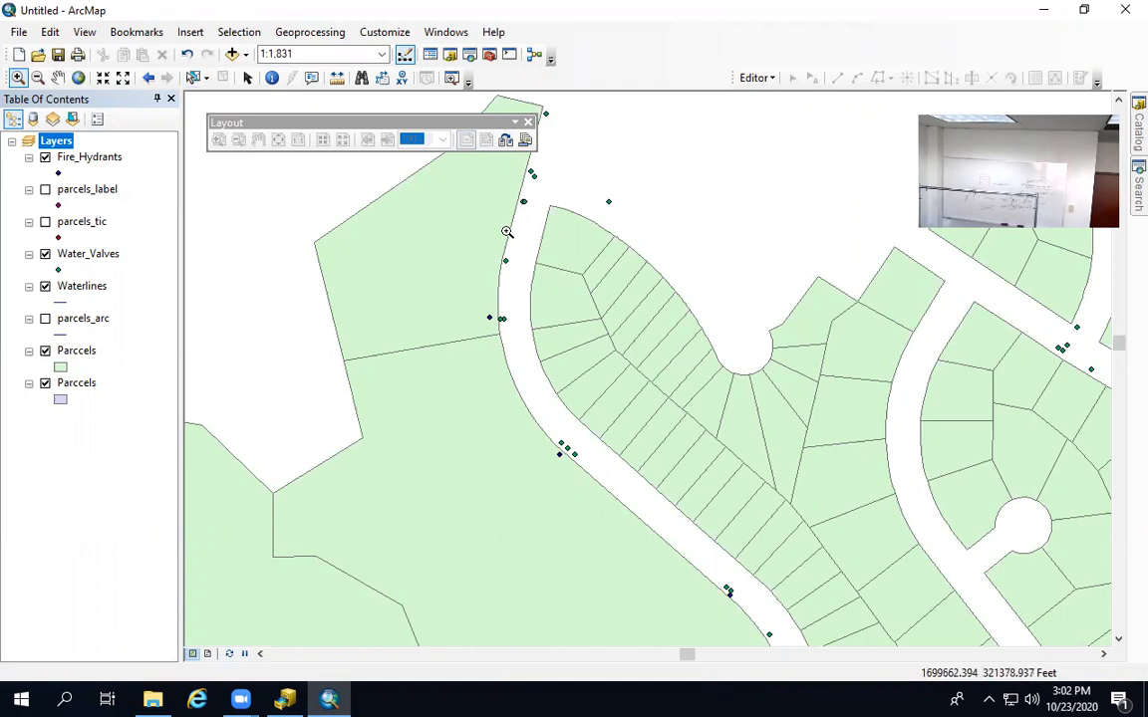
- Zoom in on the street's north end and enable feature labels in the Fire_Hydrants layer properties
drag(389, 307, 693, 90)
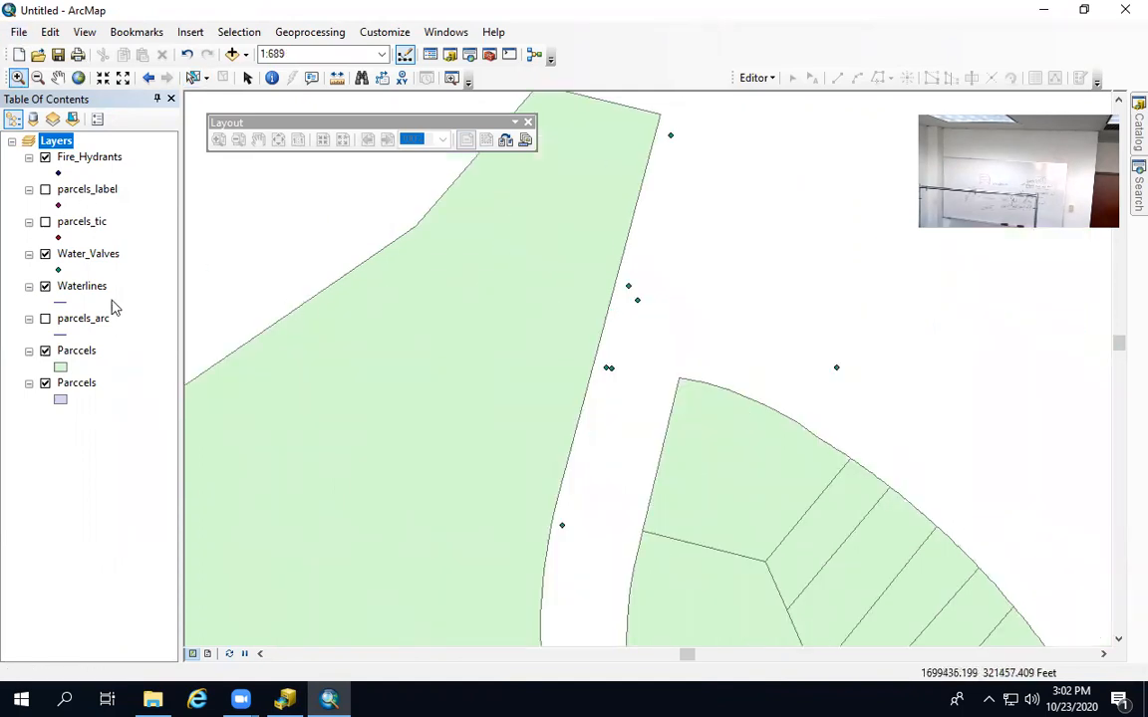
click(83, 159)
right_click(84, 157)
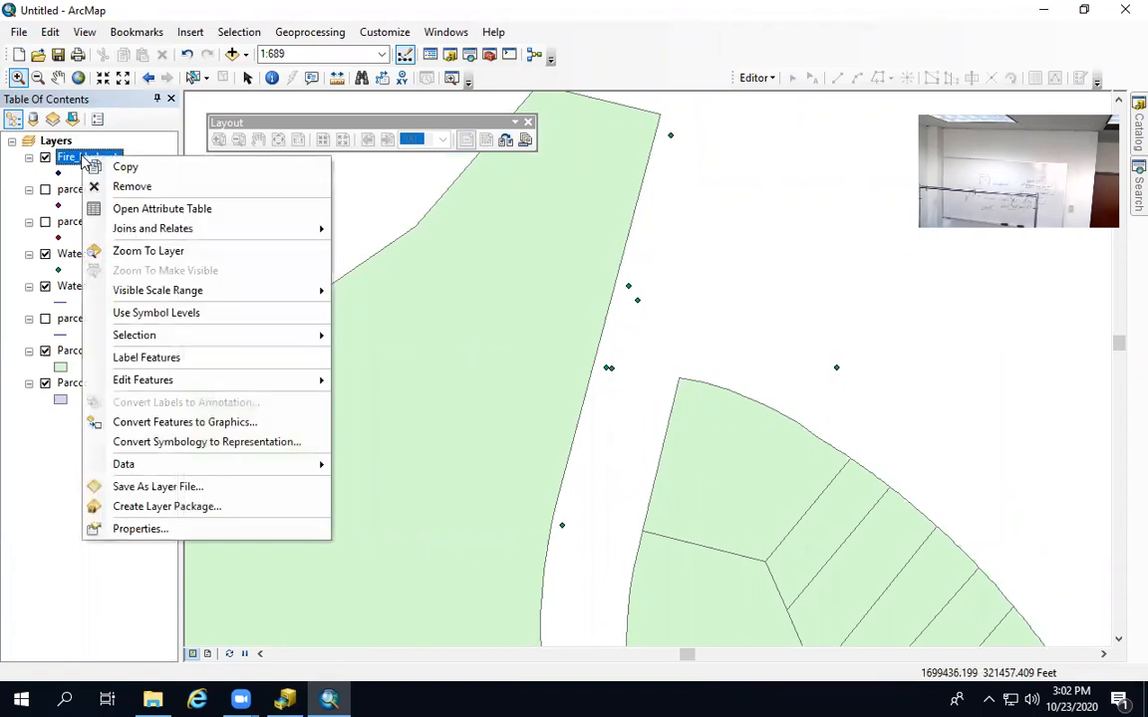
click(146, 529)
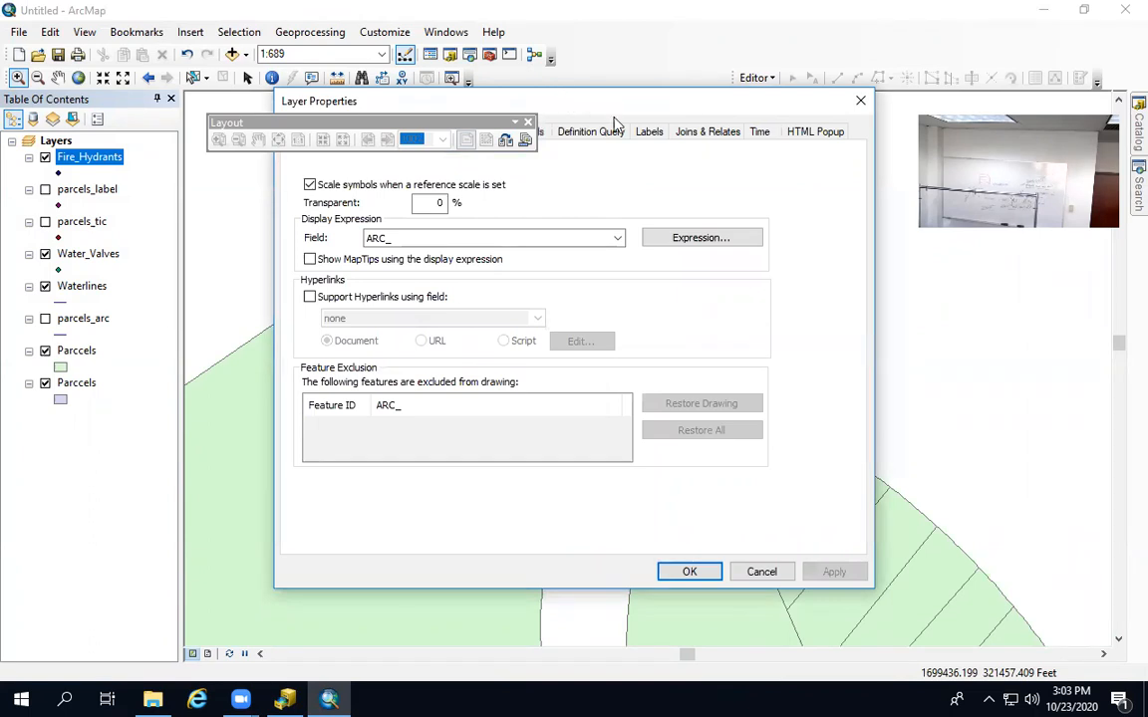
drag(623, 112, 664, 197)
click(691, 218)
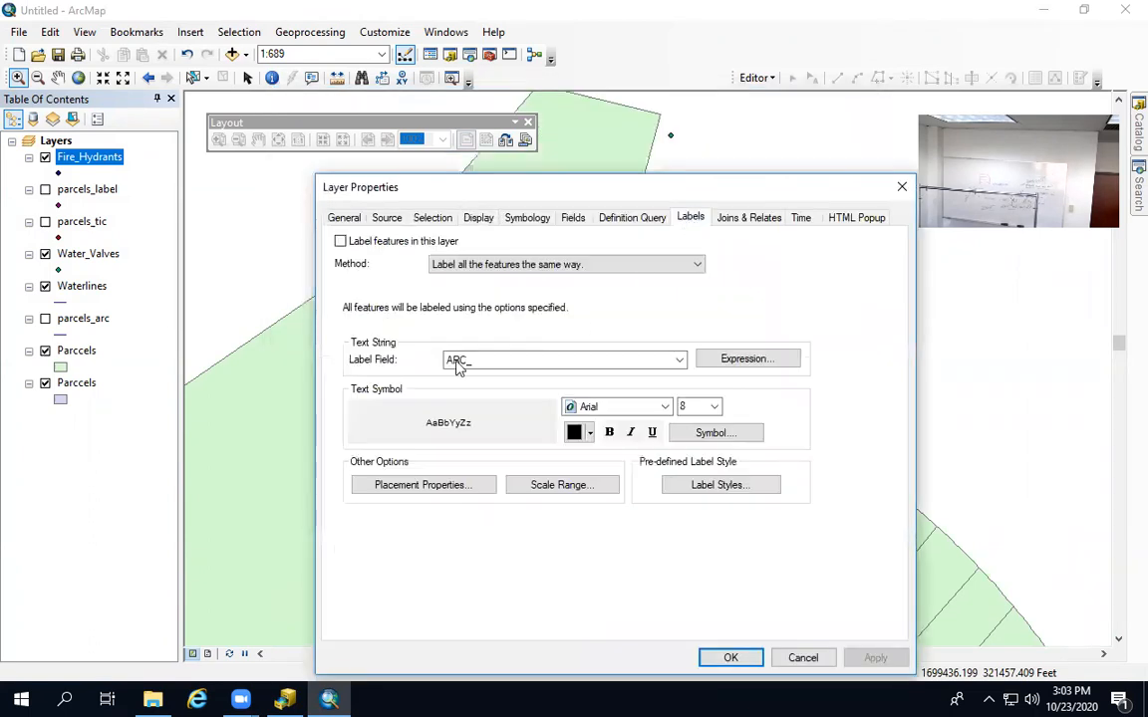
click(340, 242)
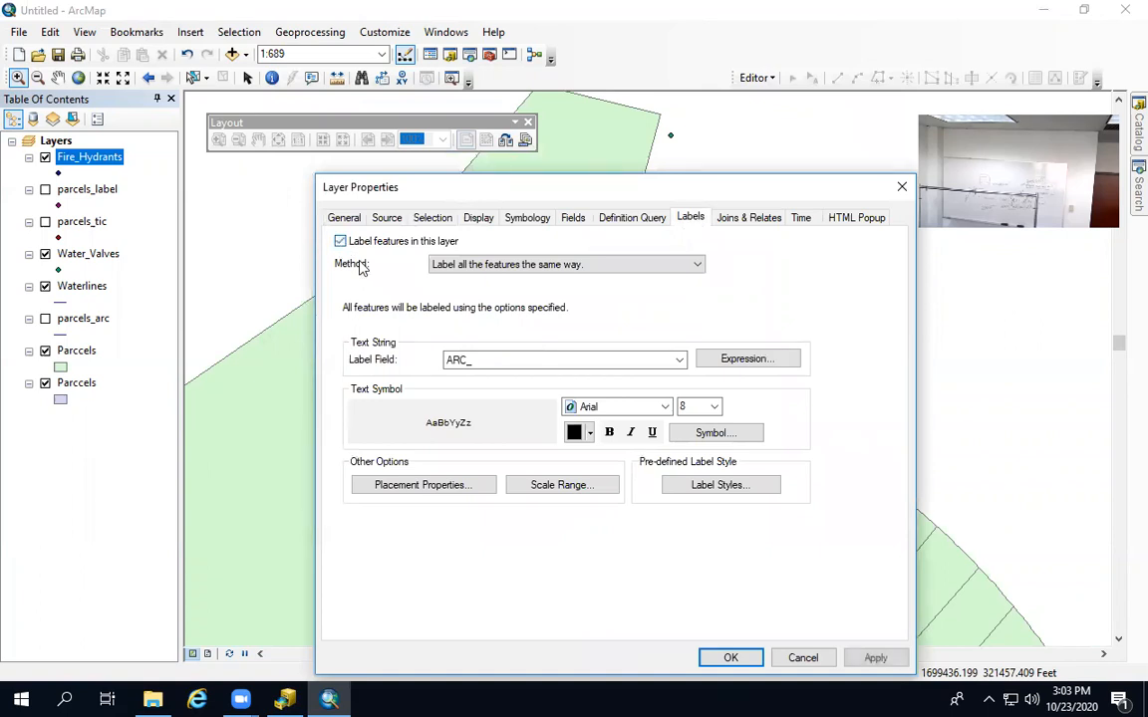
- Set the Fire_Hydrants label field to WATER_ID and apply the layer properties
click(508, 364)
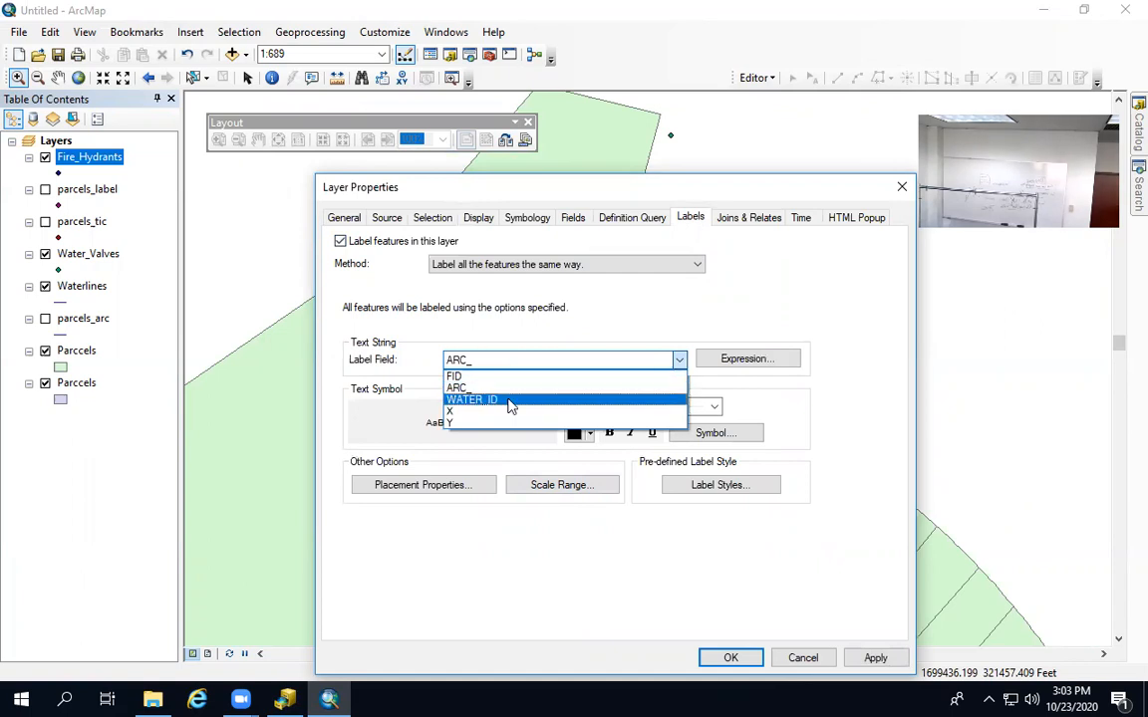
click(508, 401)
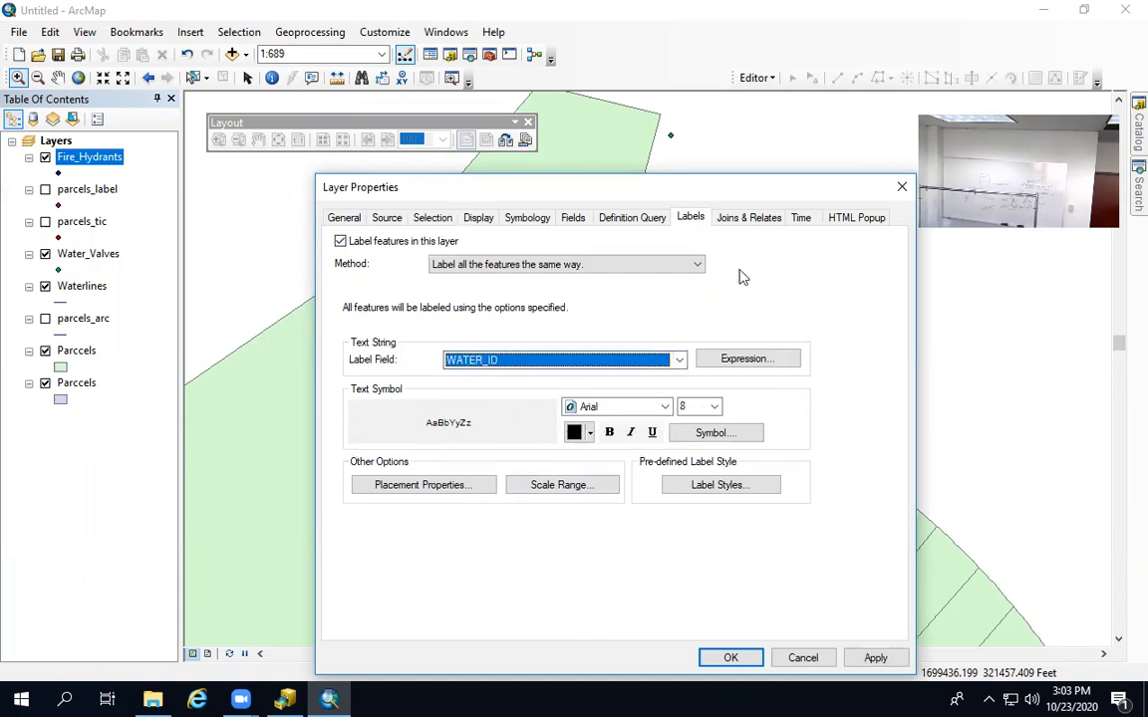
drag(756, 195, 753, 128)
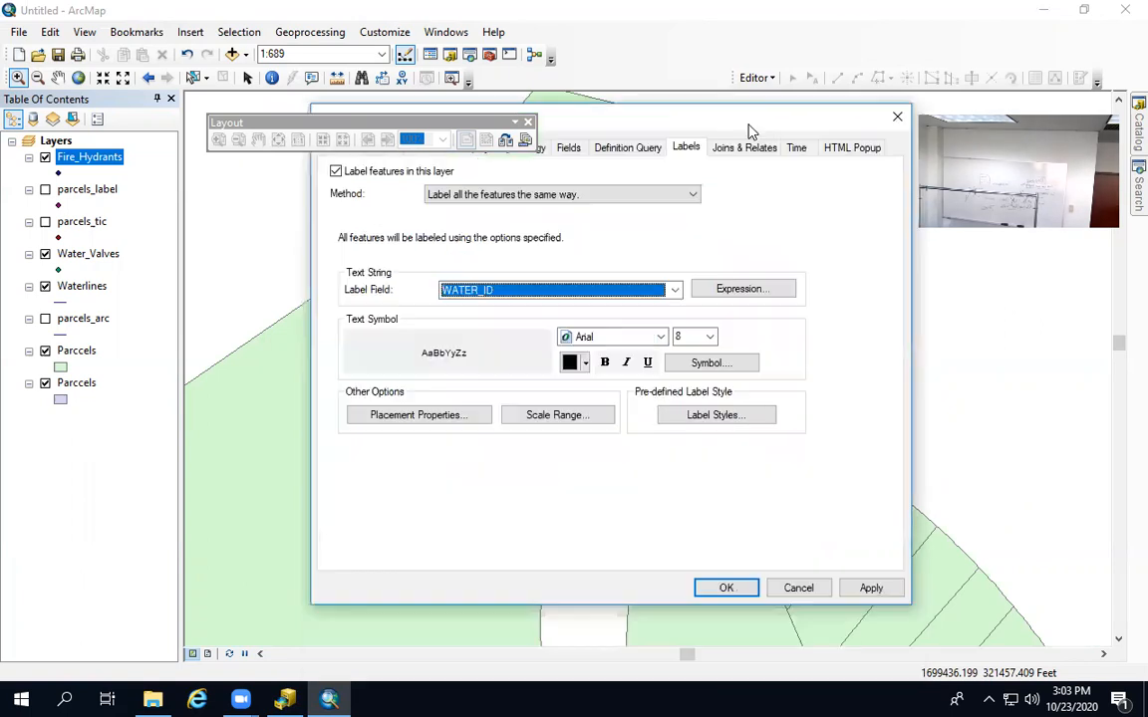
click(728, 584)
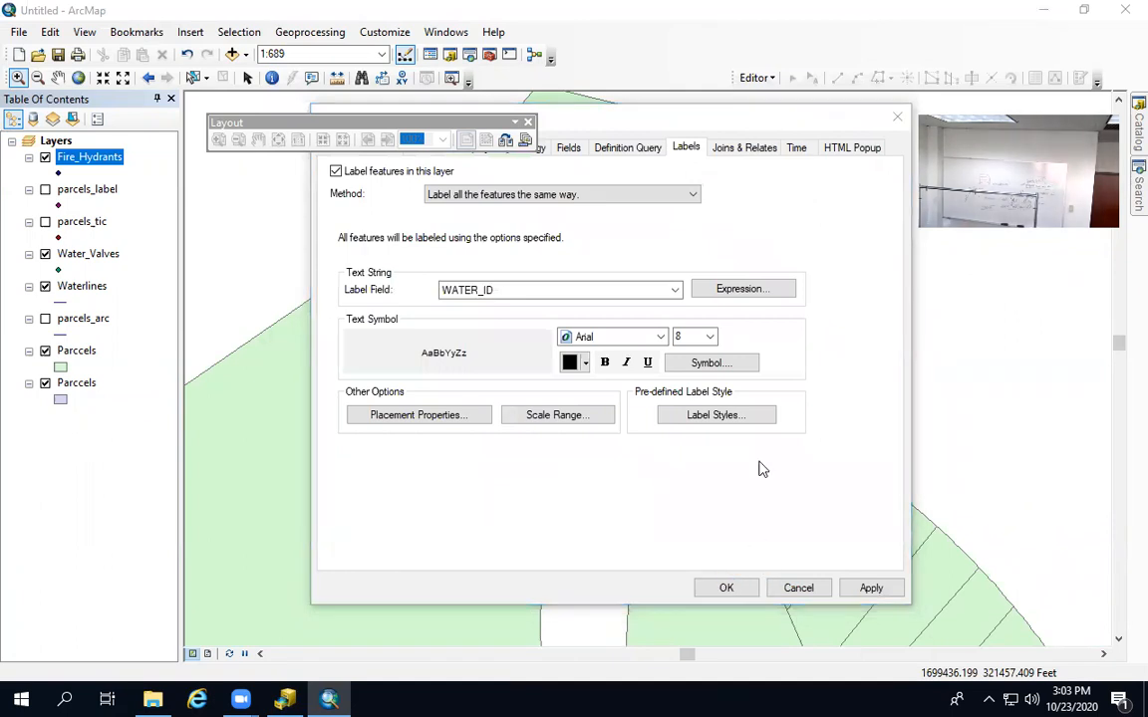
click(787, 110)
drag(787, 110, 787, 29)
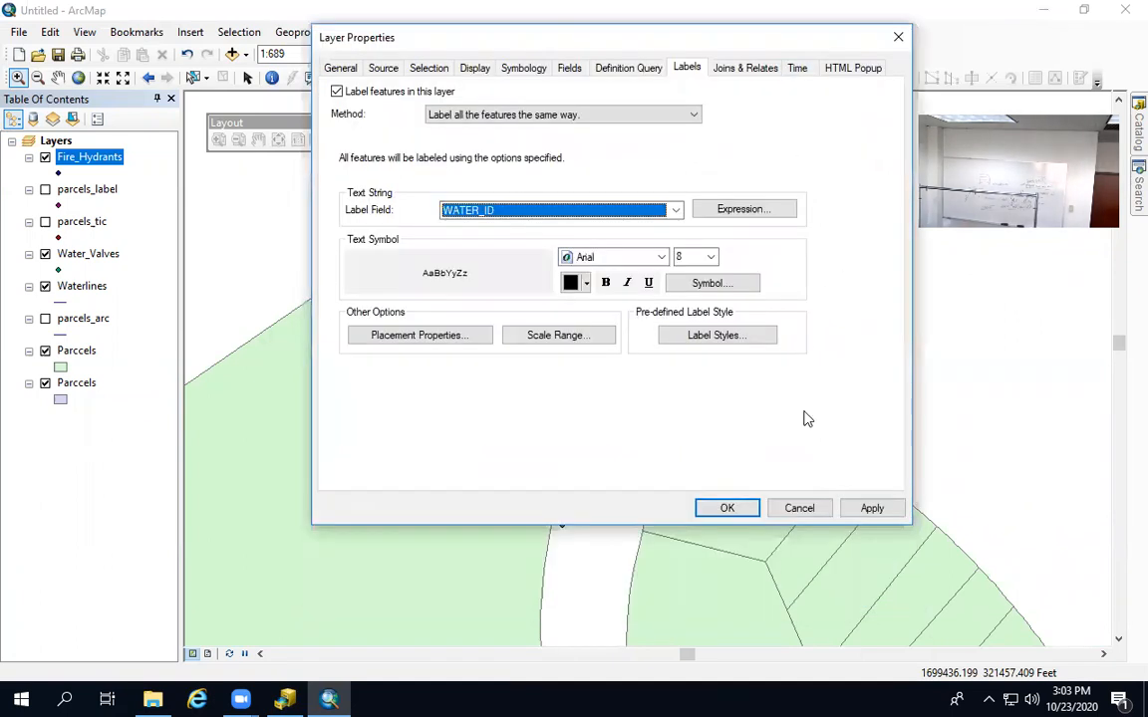
click(871, 508)
click(727, 507)
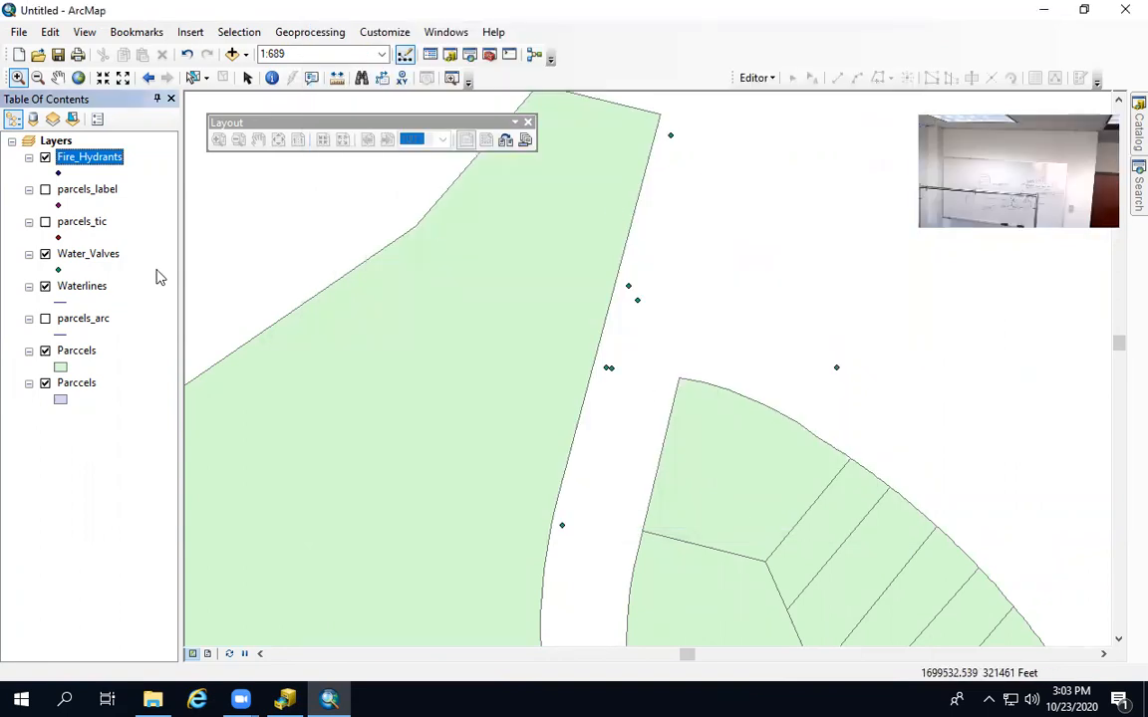
- Enable labels for the Water_Valves layer with OBJECTID as the label field and apply the properties
click(74, 257)
right_click(71, 259)
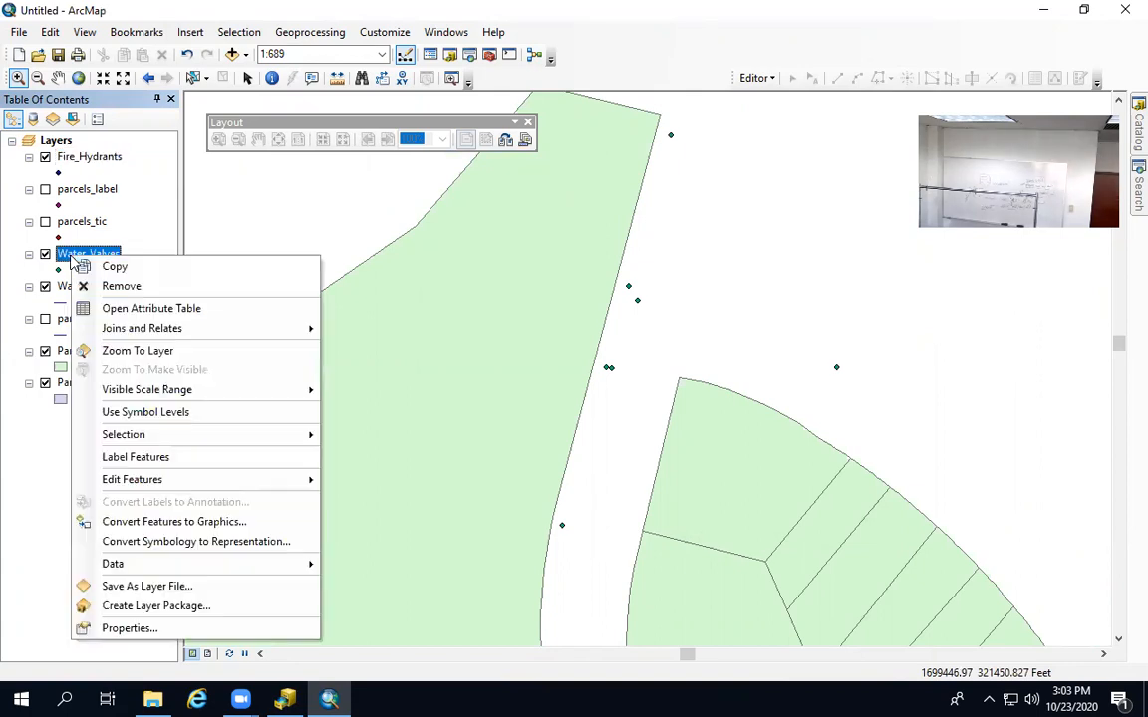
click(130, 629)
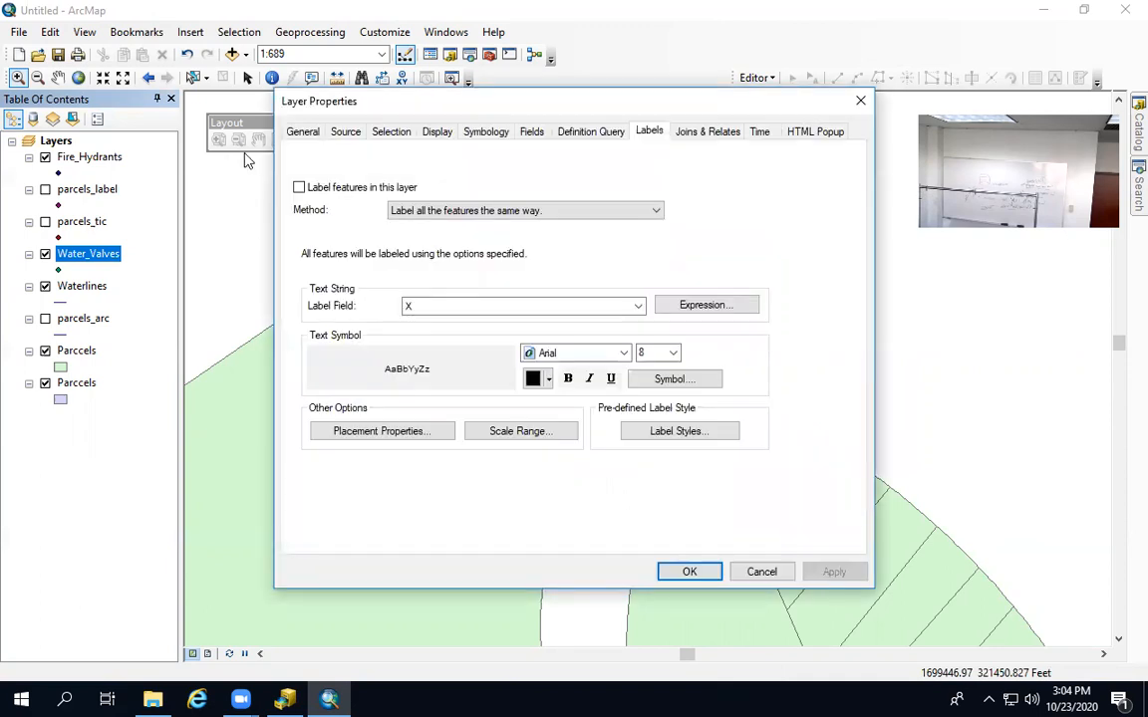
click(298, 188)
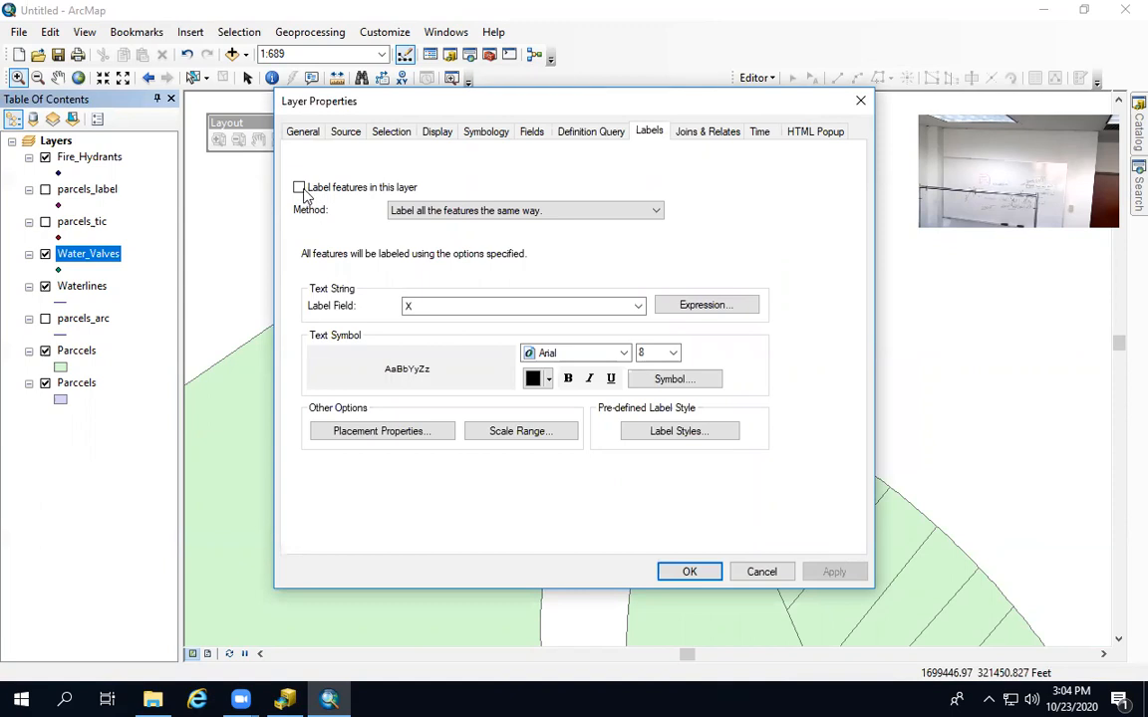
click(443, 306)
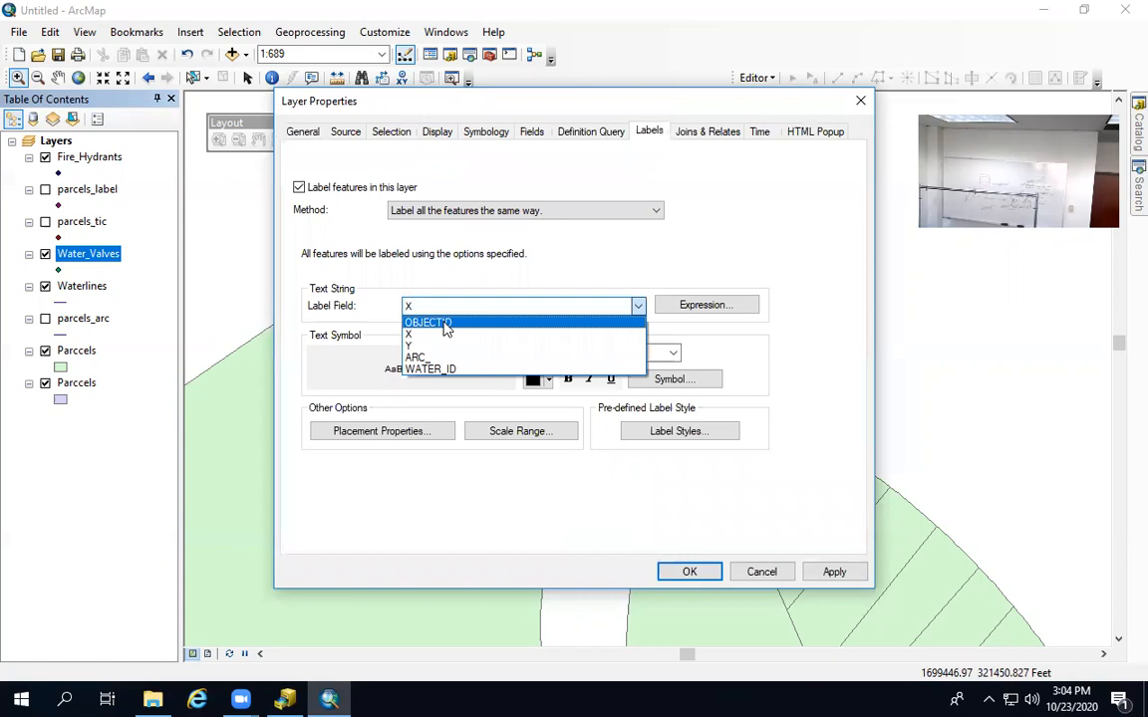
click(457, 370)
click(449, 306)
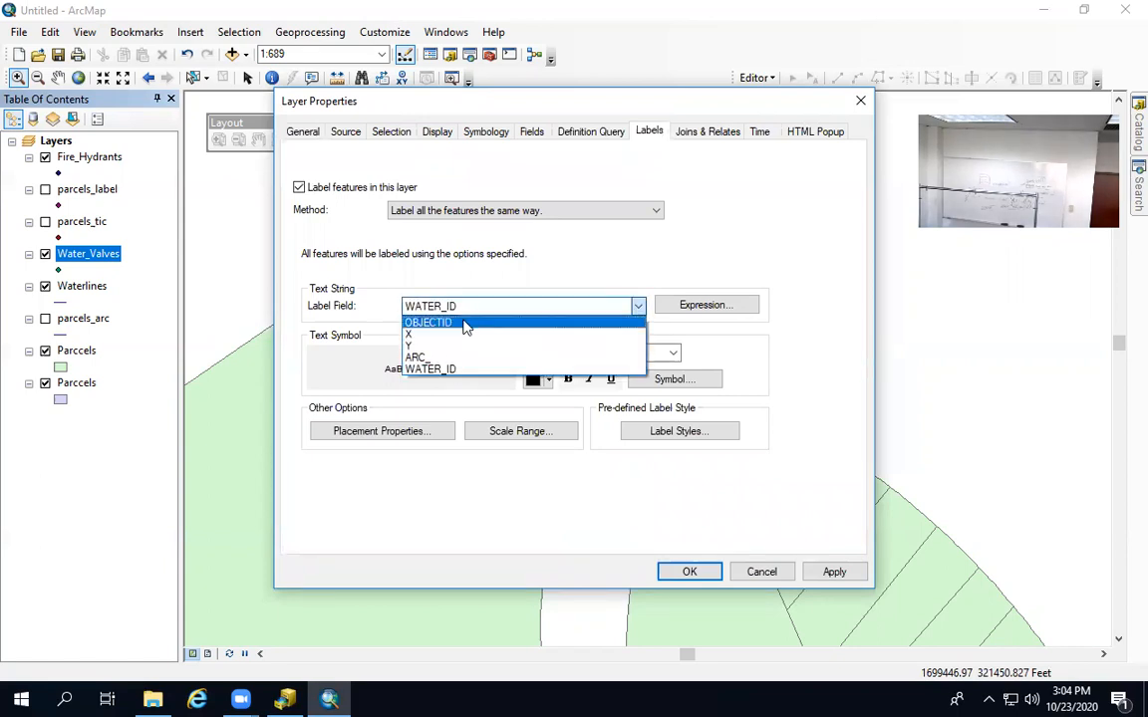
click(465, 324)
click(817, 572)
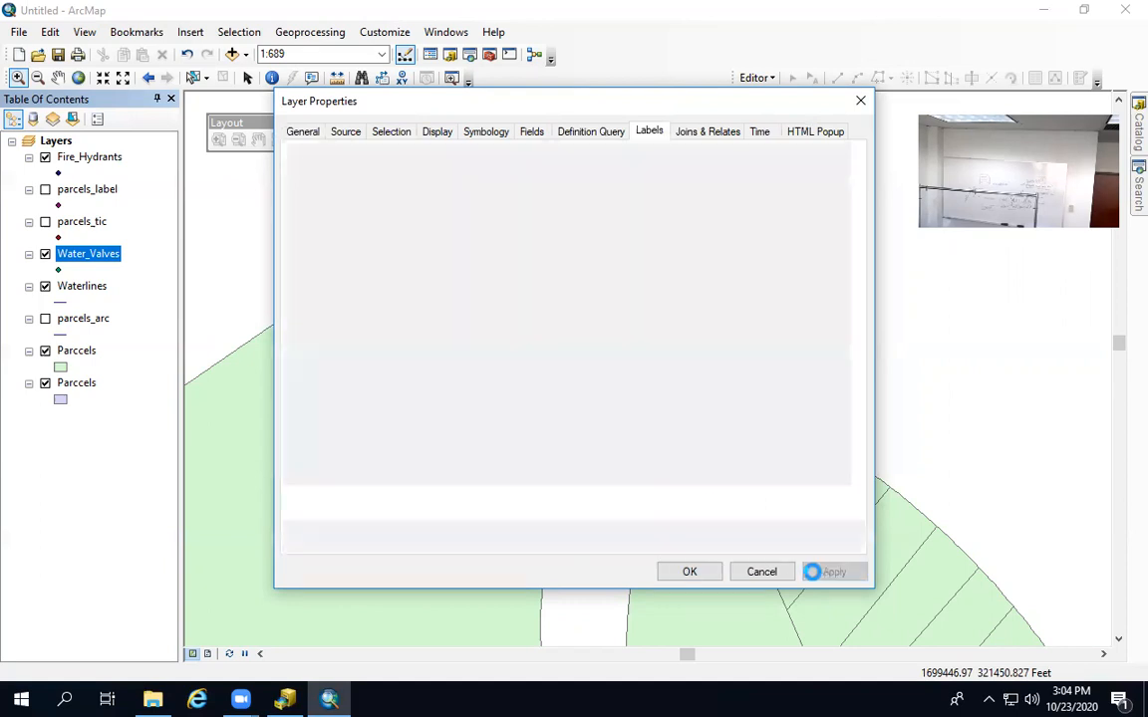
click(674, 572)
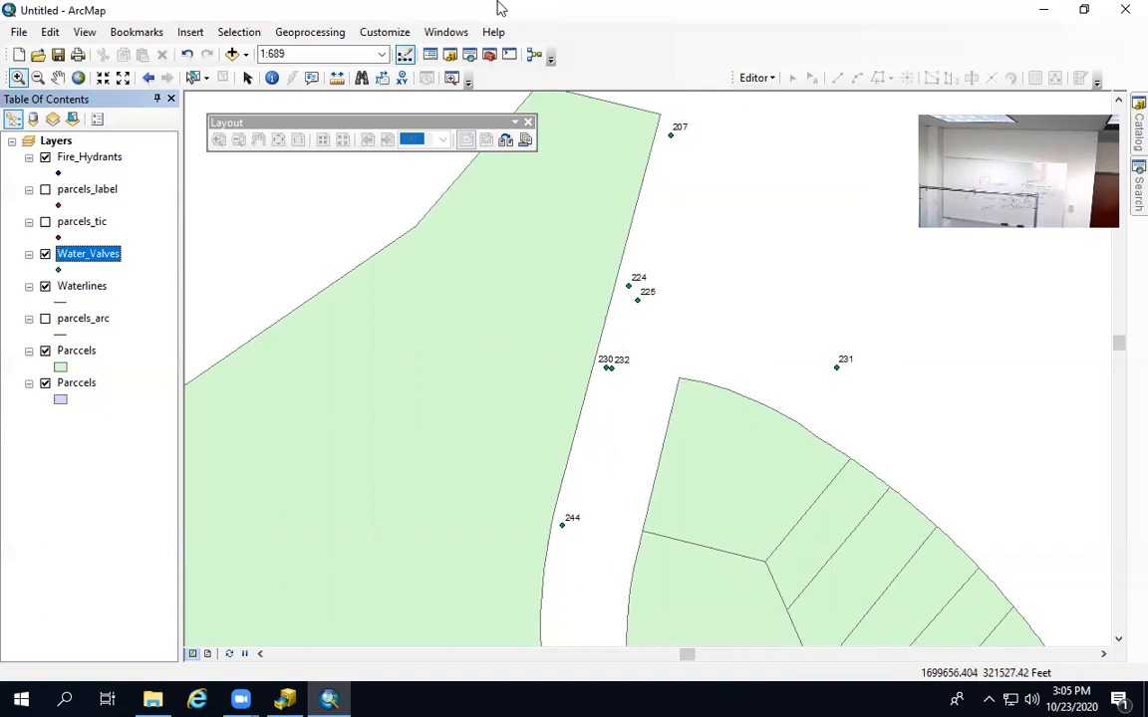
- Show the Snapping toolbar, dock it beside the Editor toolbar, and leave only point snapping enabled
click(754, 79)
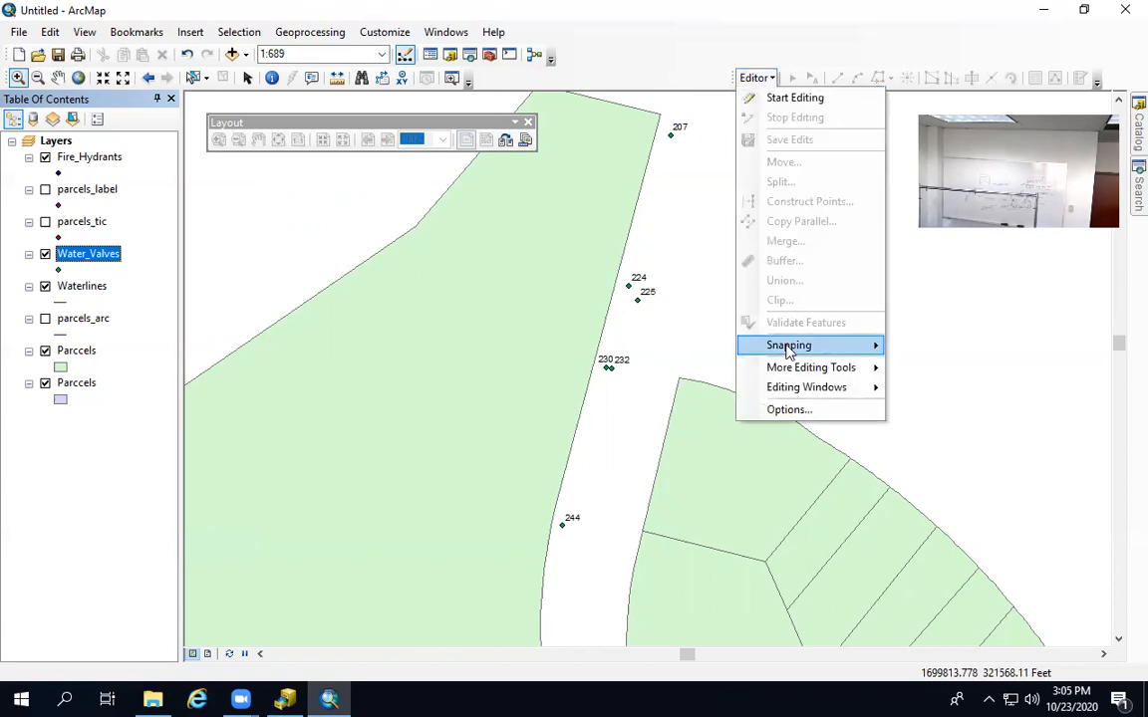
mouse_move(790, 345)
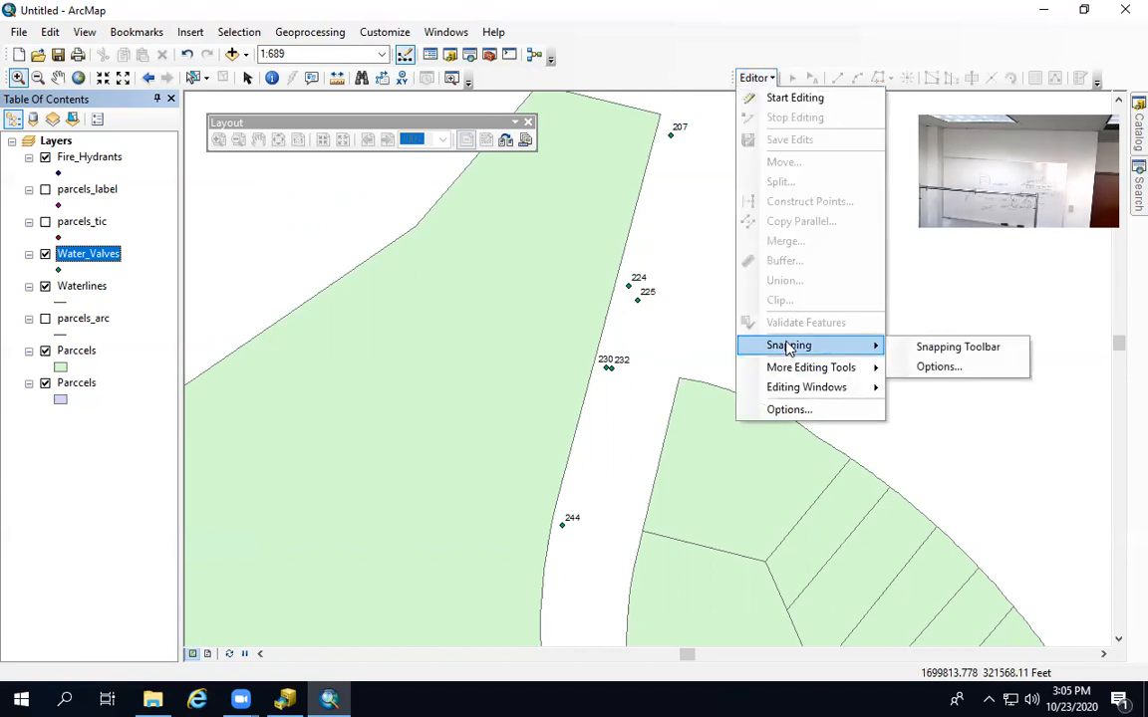
click(945, 348)
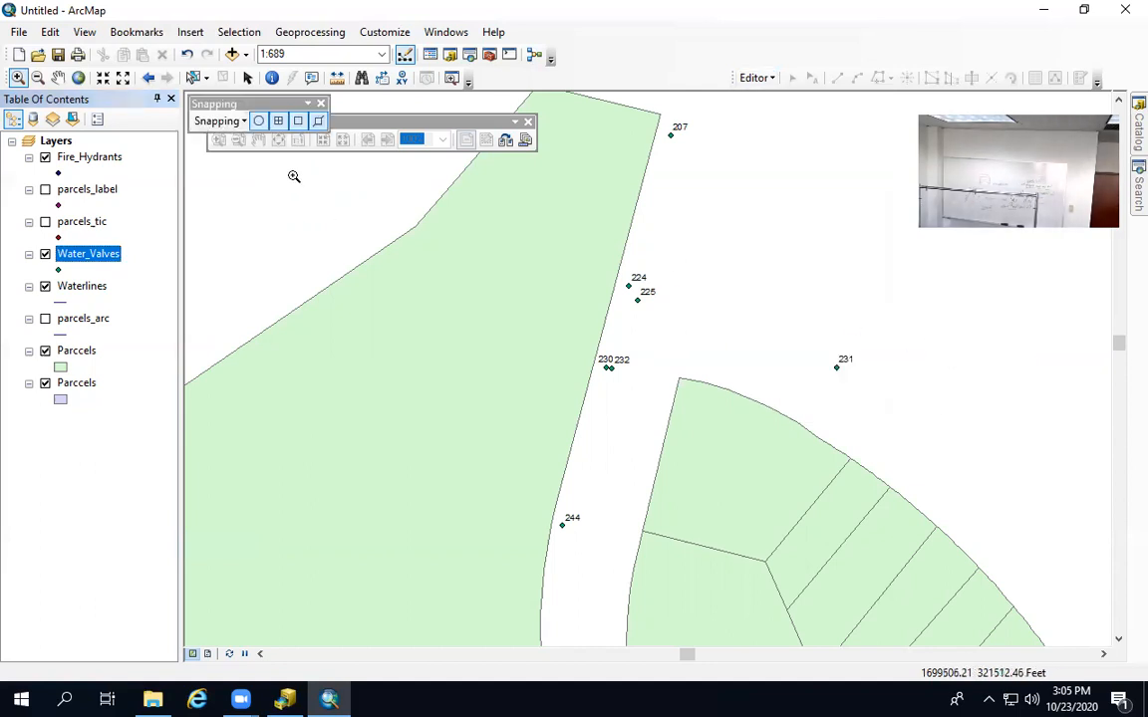
drag(261, 105, 660, 77)
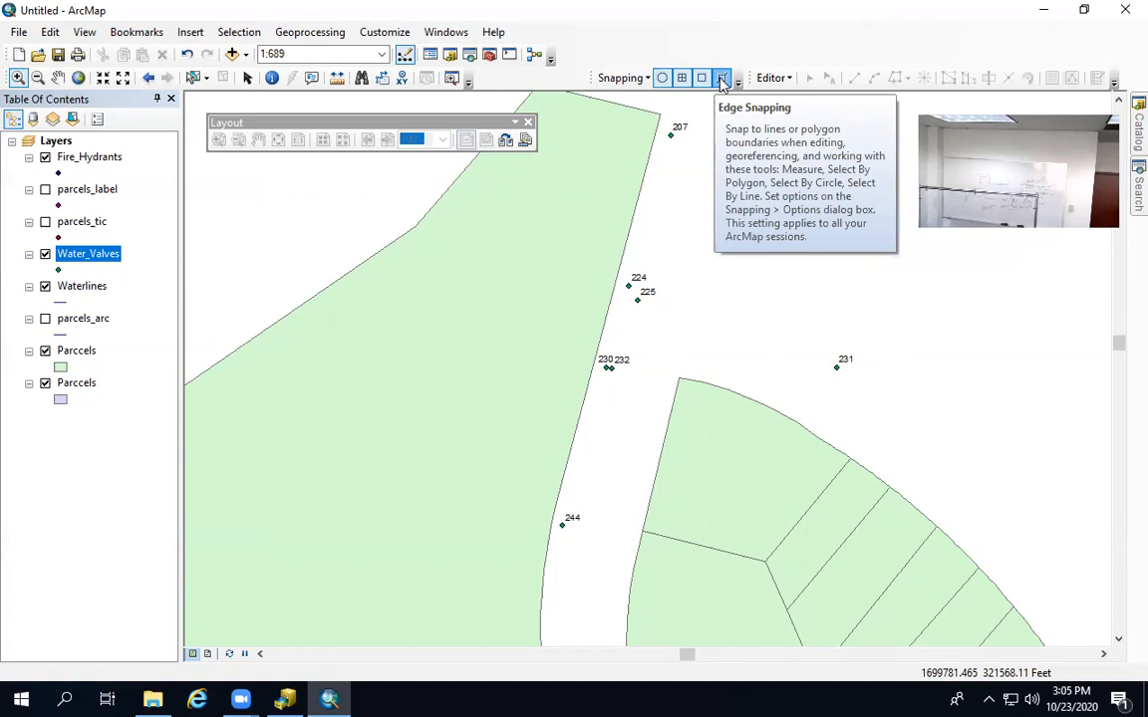
click(702, 78)
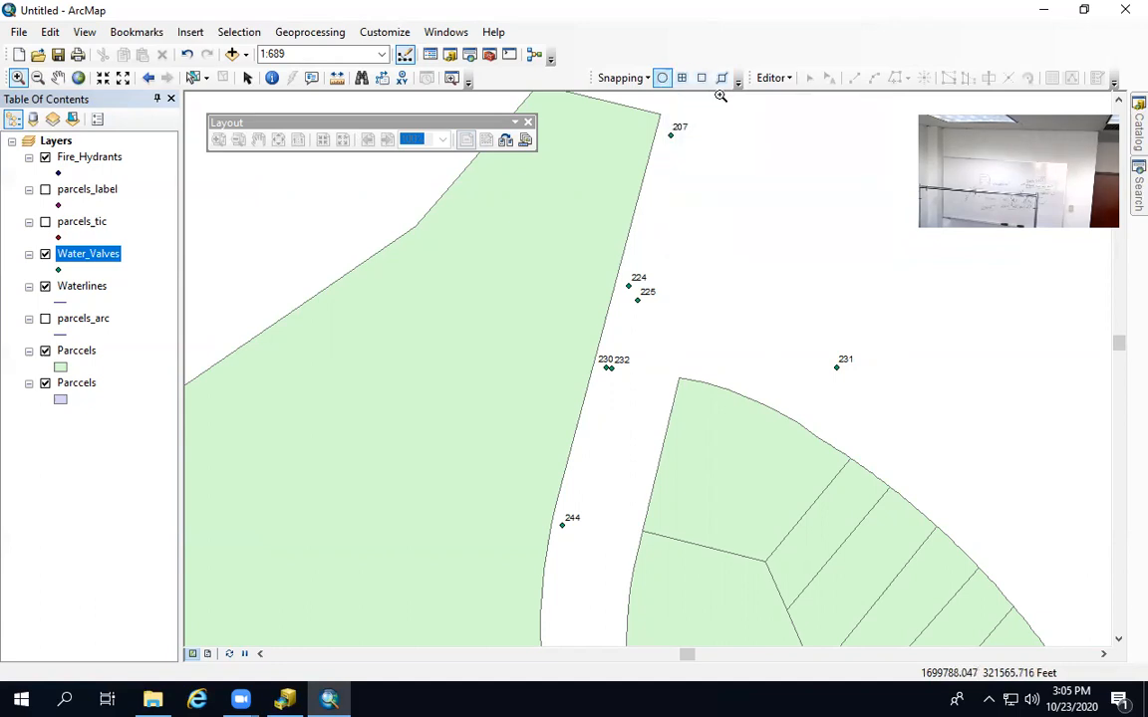
- Start an edit session and choose the Waterlines template with the Line construction tool in a floating, enlarged Create Features window
click(773, 78)
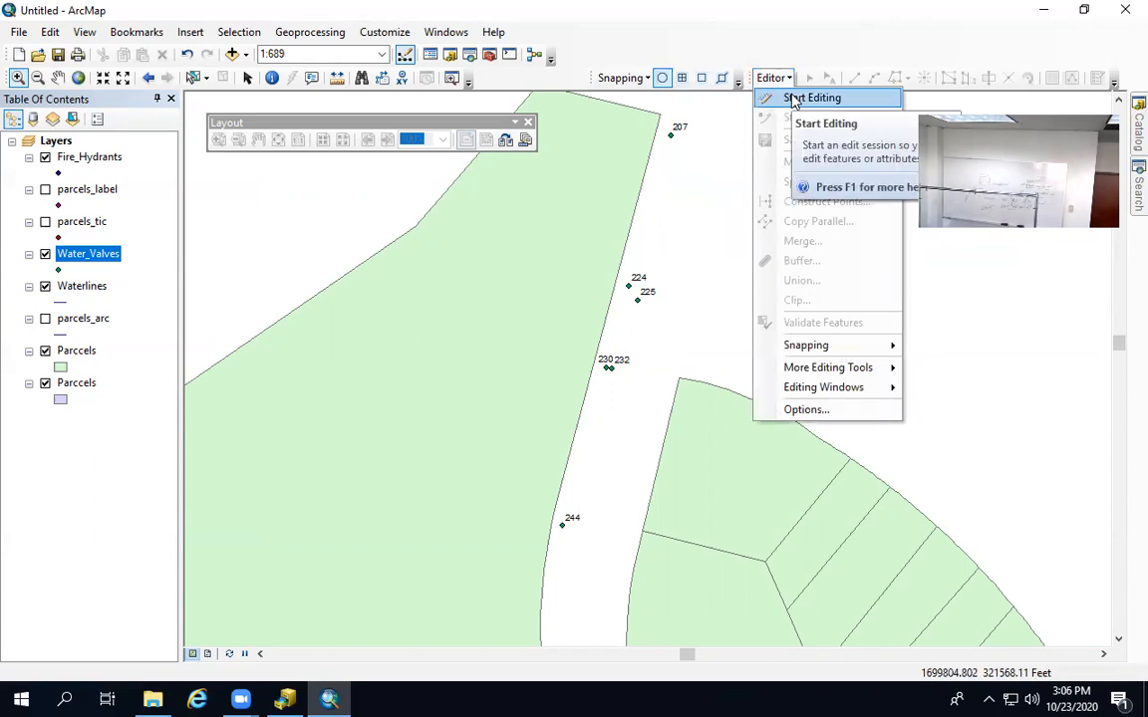
click(811, 97)
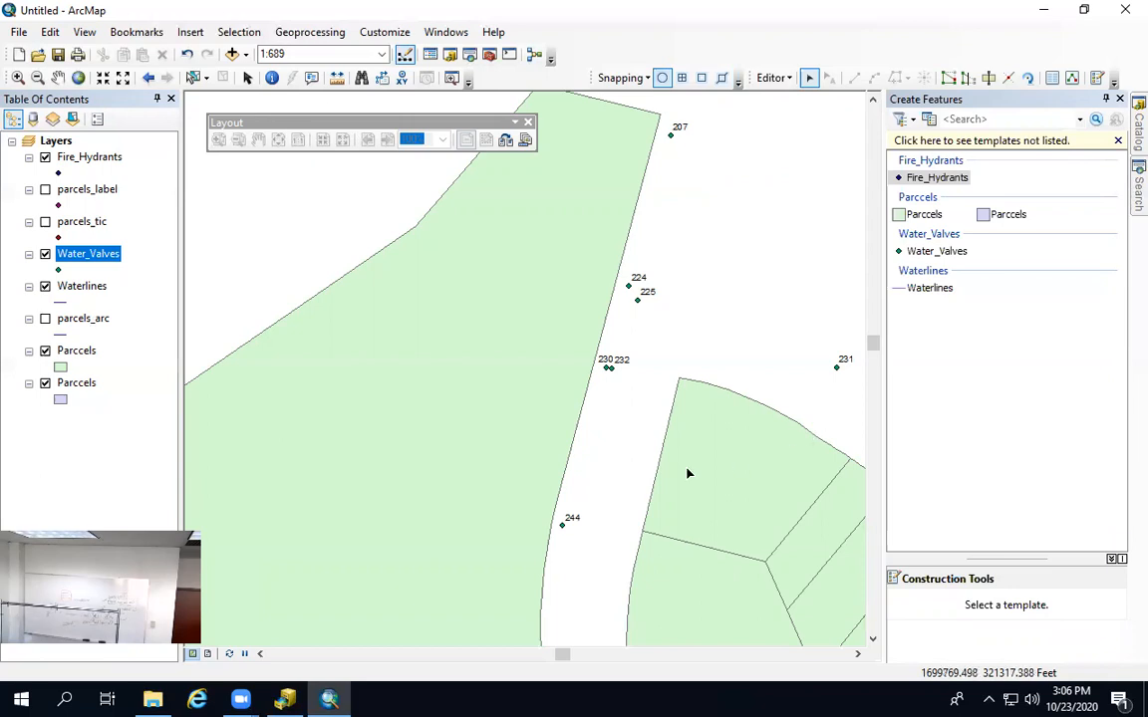
click(926, 290)
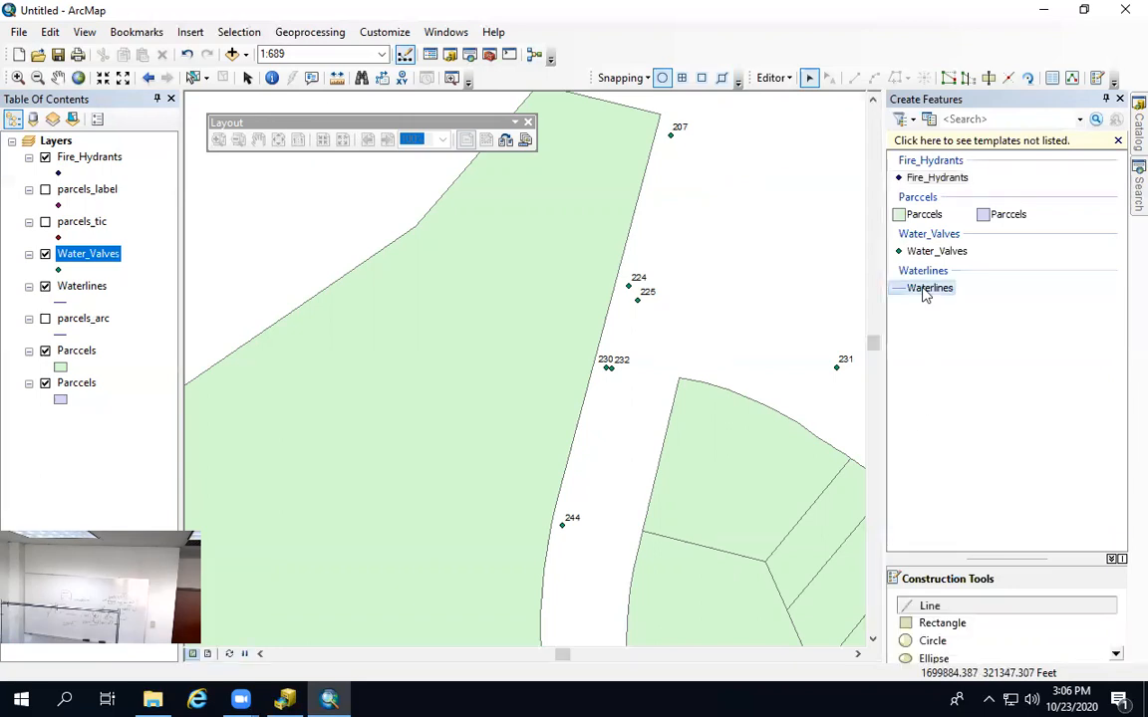
drag(1019, 101, 1012, 39)
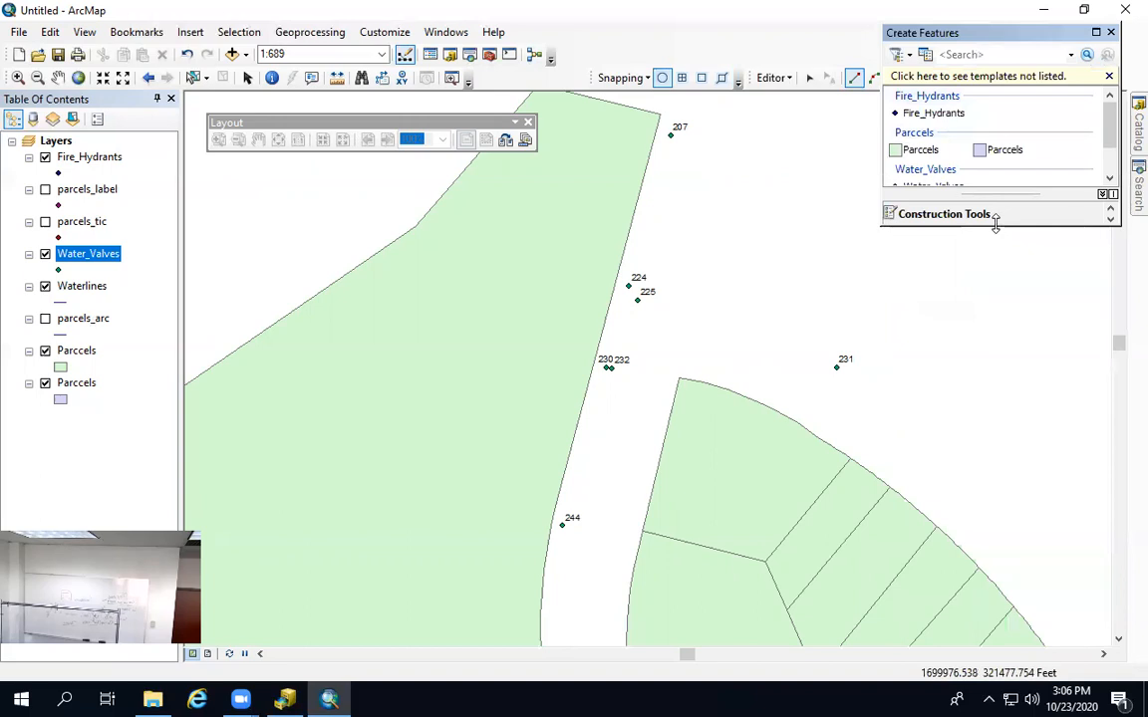
mouse_move(994, 225)
mouse_down()
mouse_move(981, 478)
mouse_move(974, 309)
mouse_up()
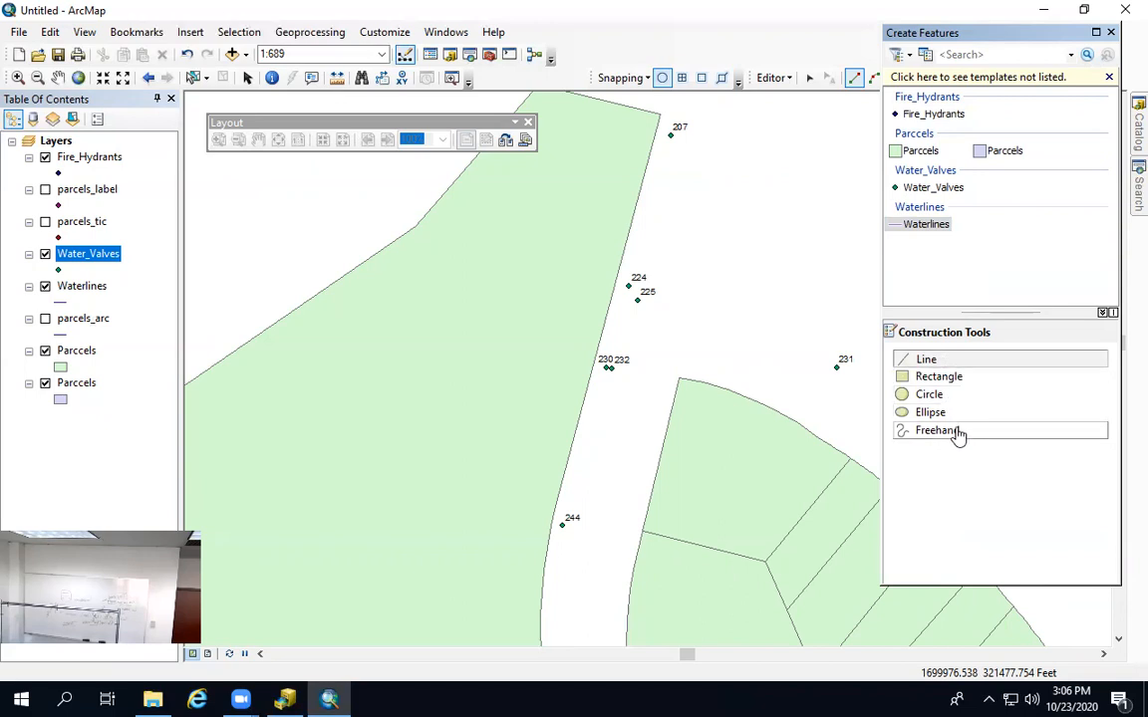
click(937, 367)
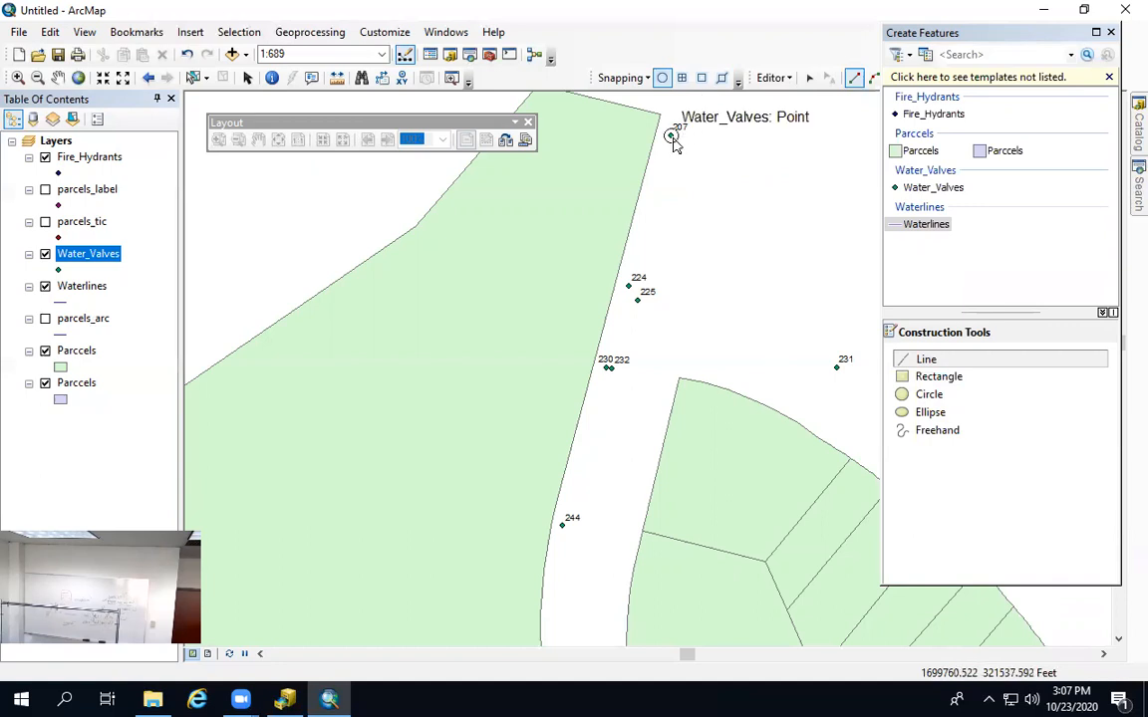
- Digitize a waterline snapped from valve 231 through valves 207, 224, 225, 232 and 230 to valve 244, and finish the sketch
click(837, 369)
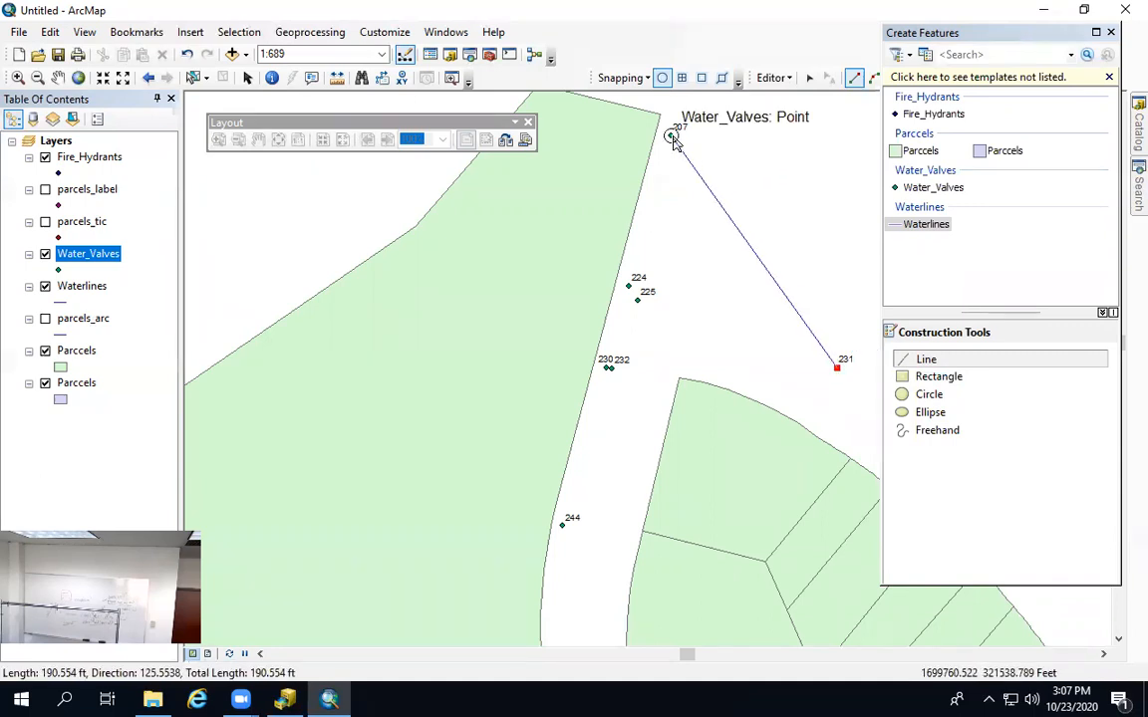
click(672, 140)
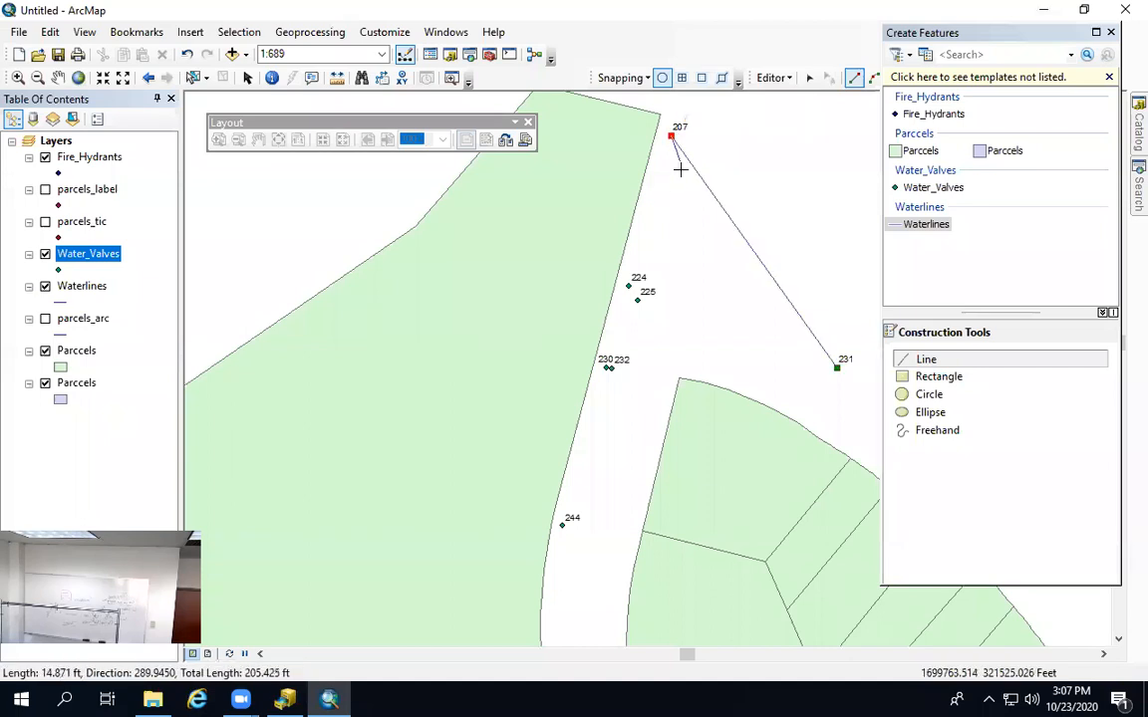
click(629, 288)
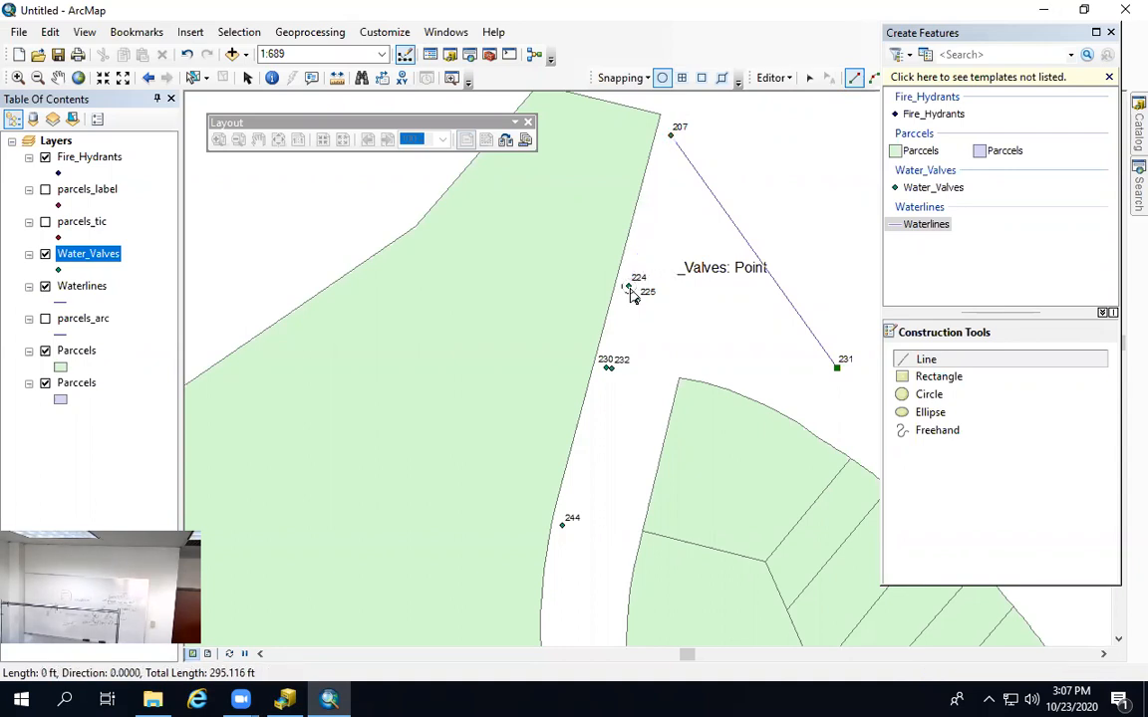
click(638, 301)
click(610, 369)
click(609, 371)
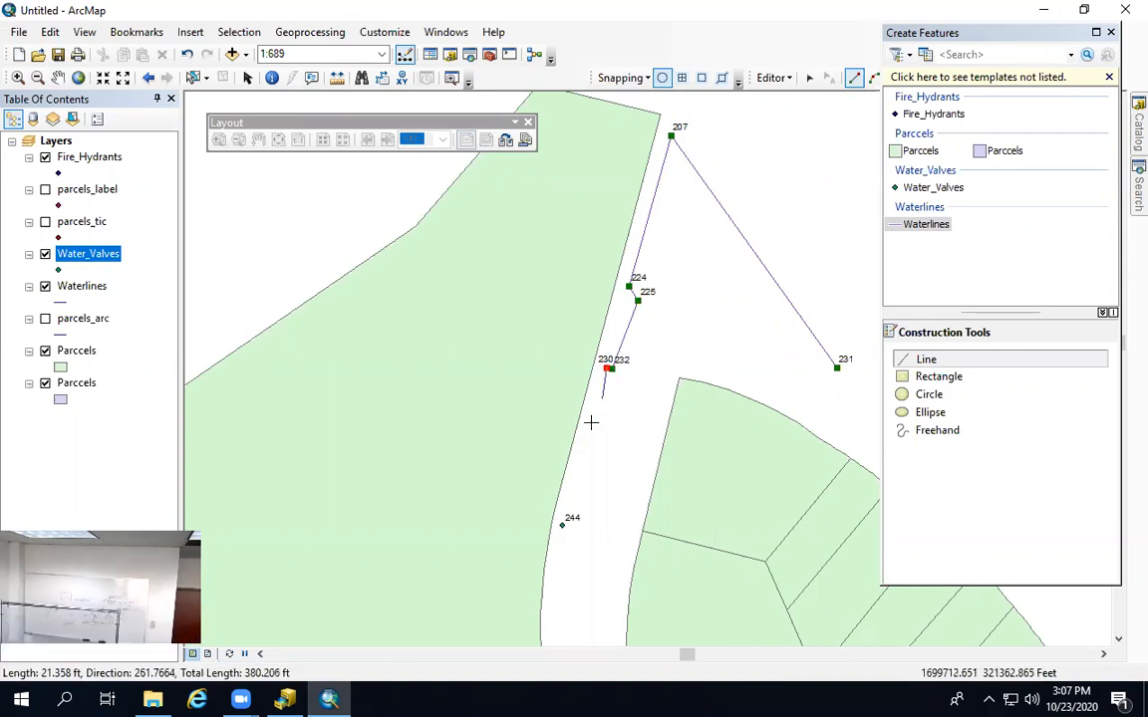
click(562, 529)
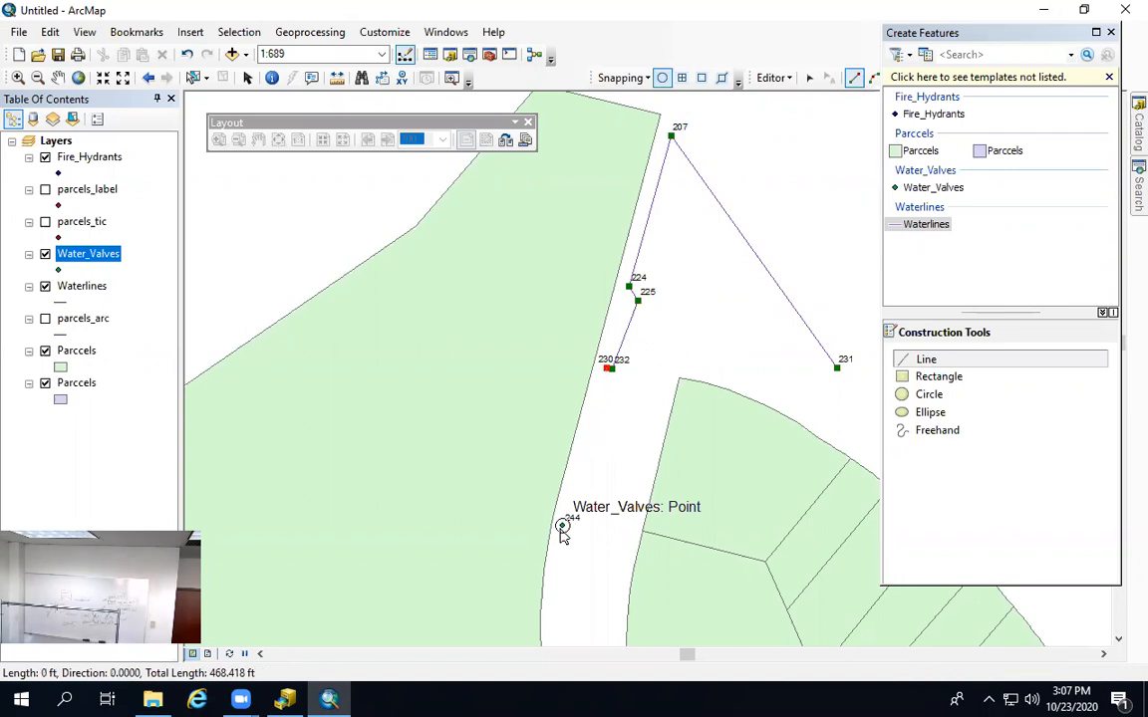
key(F2)
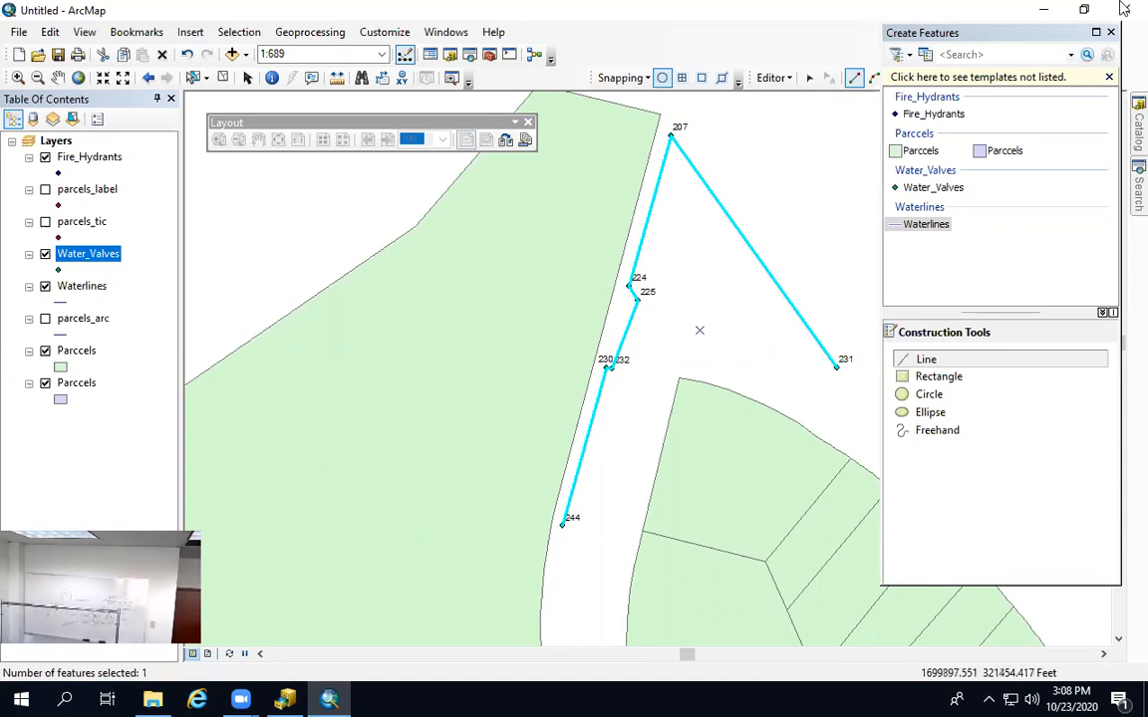
- Close the floating Create Features window, reopen it, and reposition it over the map's edge below the Editor toolbar
drag(1036, 39, 1005, 181)
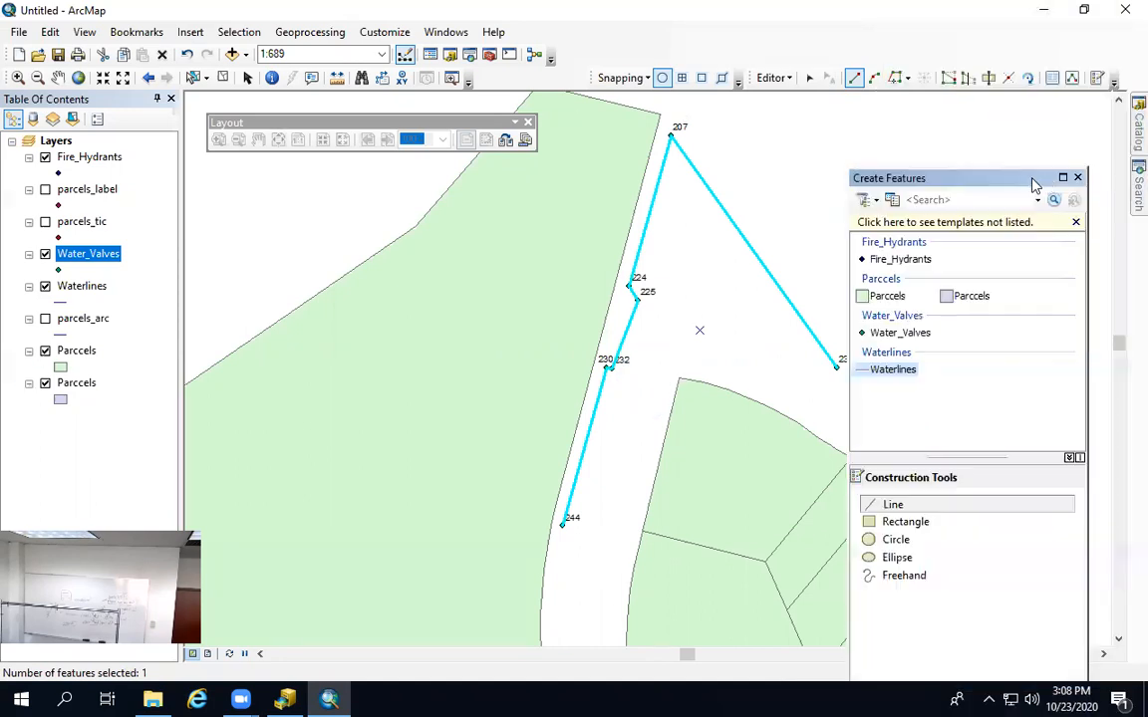
click(1080, 177)
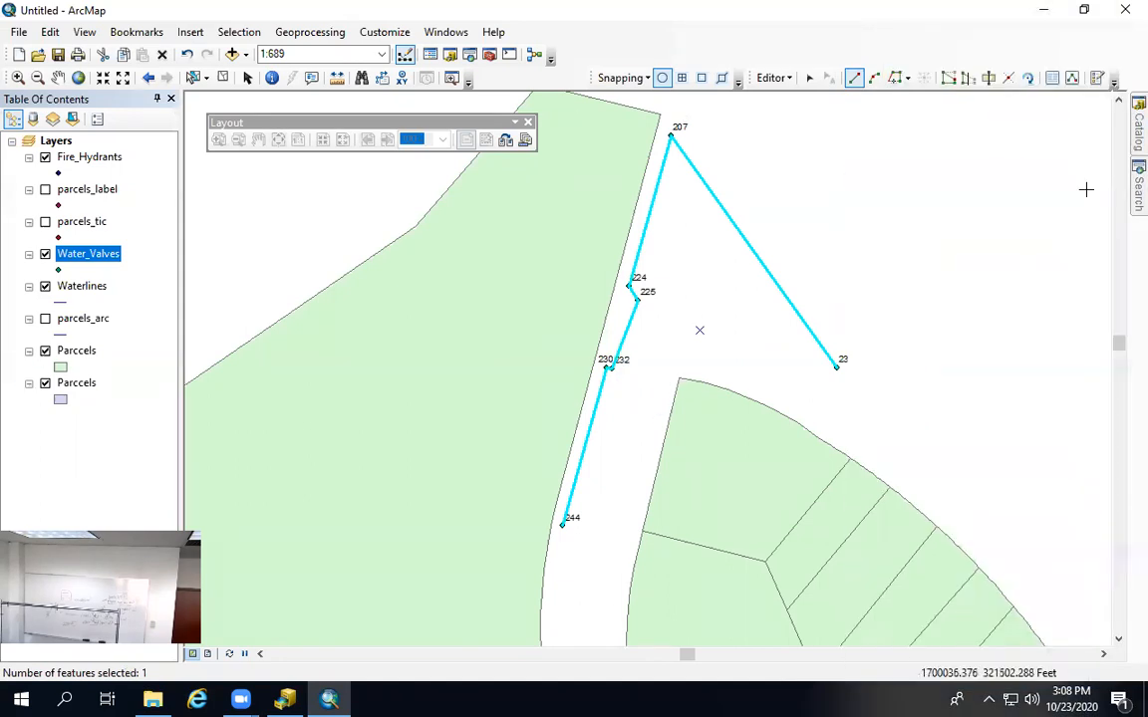
click(1095, 80)
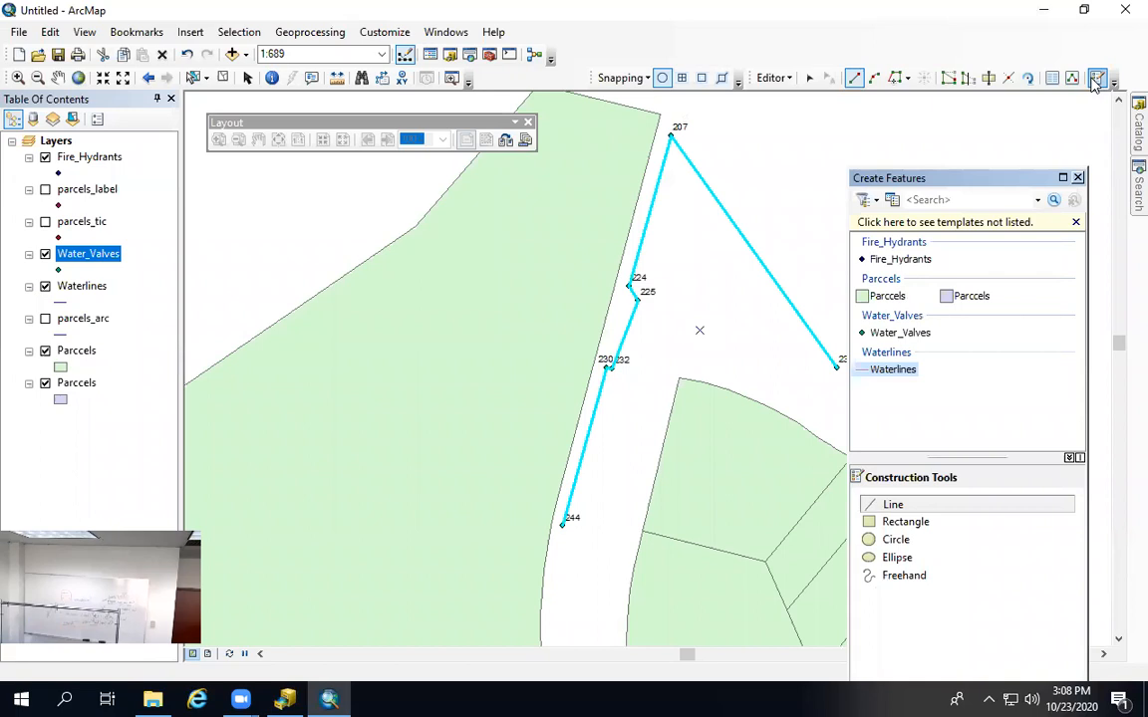
drag(951, 184, 986, 158)
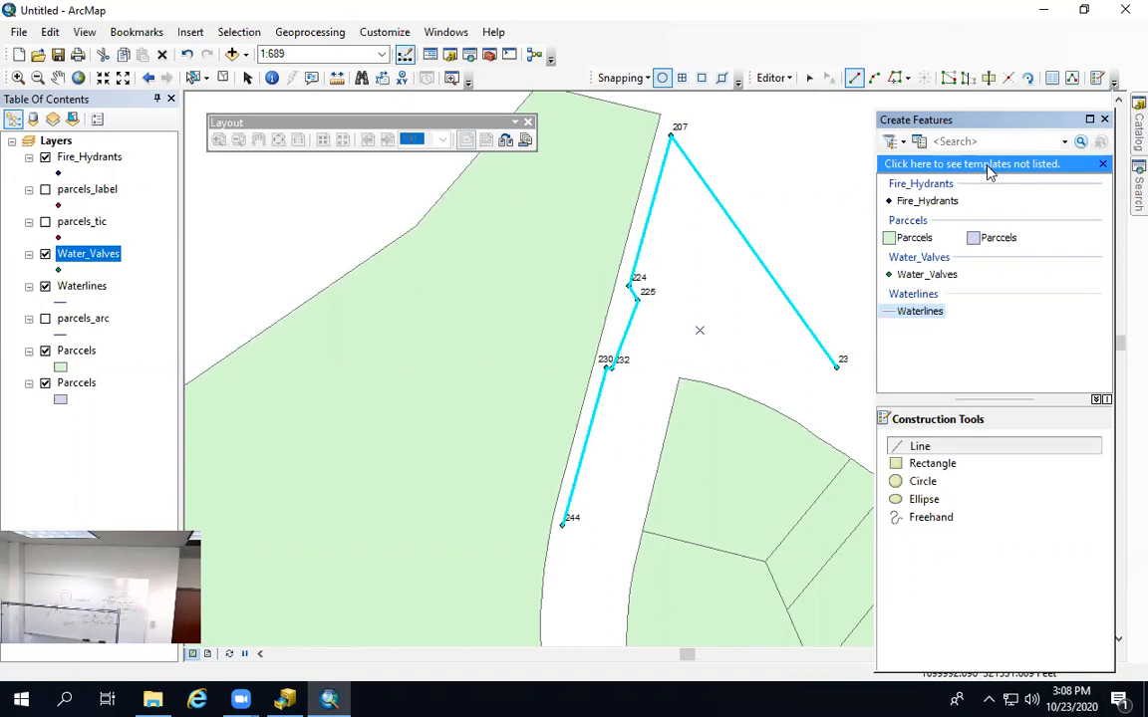
- Open the new waterline's attributes and set Installation_Date to 10/22/2020 and LineType to Main
click(1053, 79)
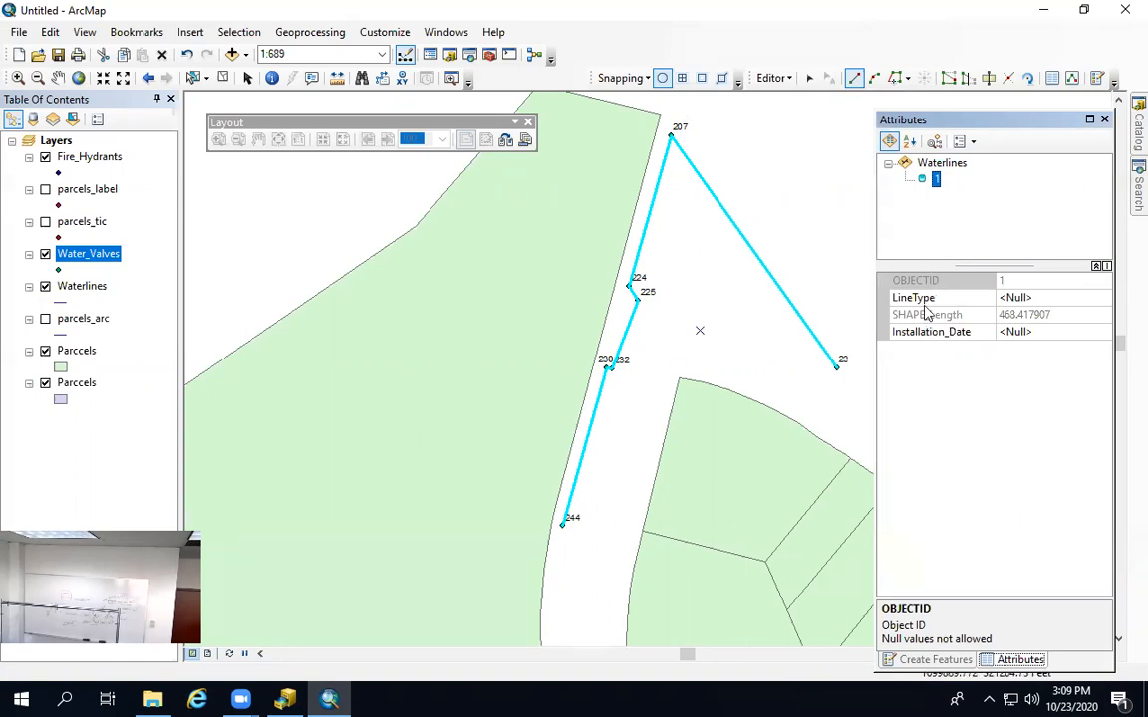
click(1014, 332)
click(1104, 335)
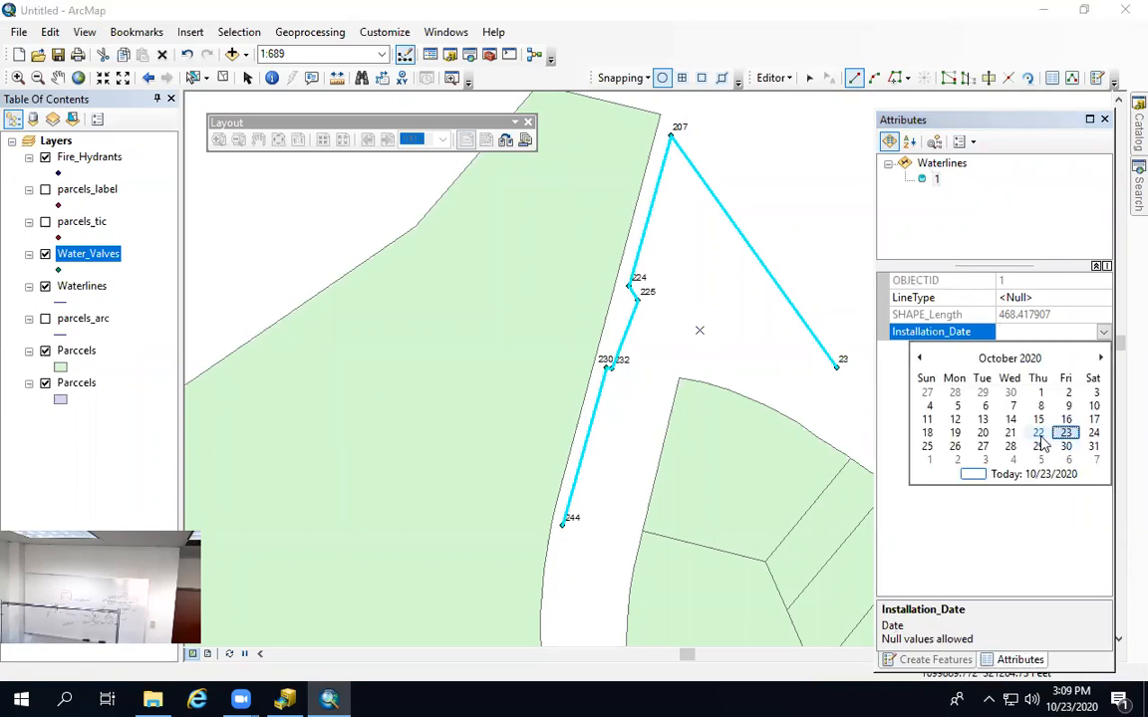
click(1038, 432)
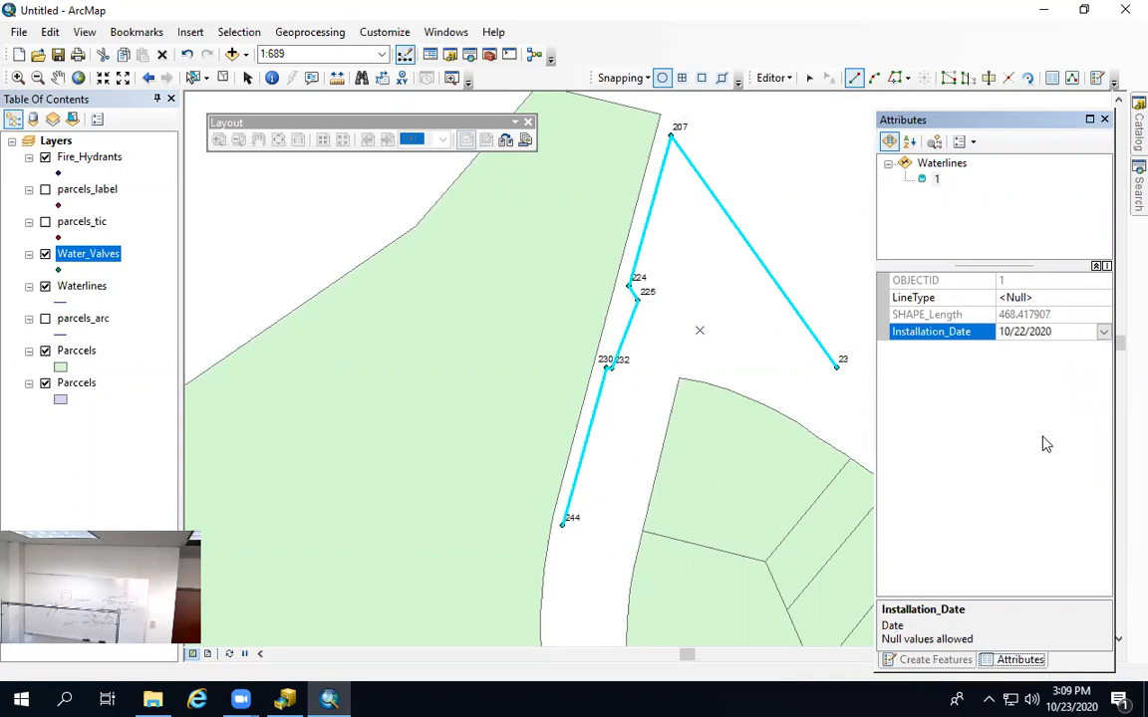
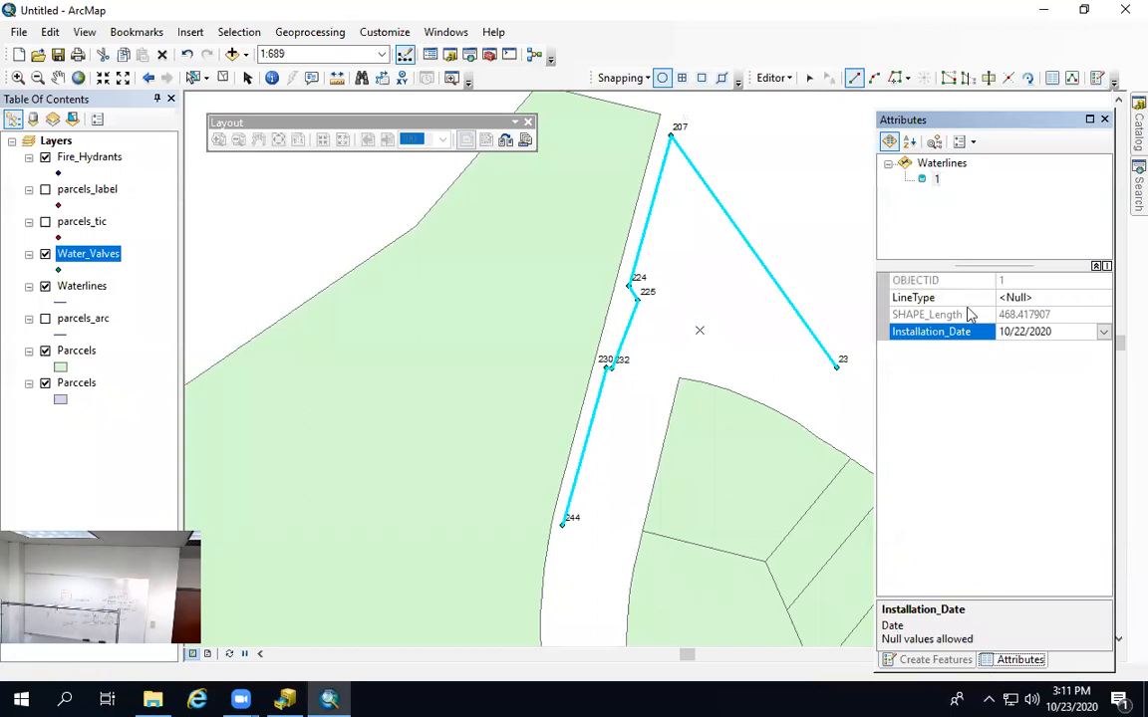
click(1010, 298)
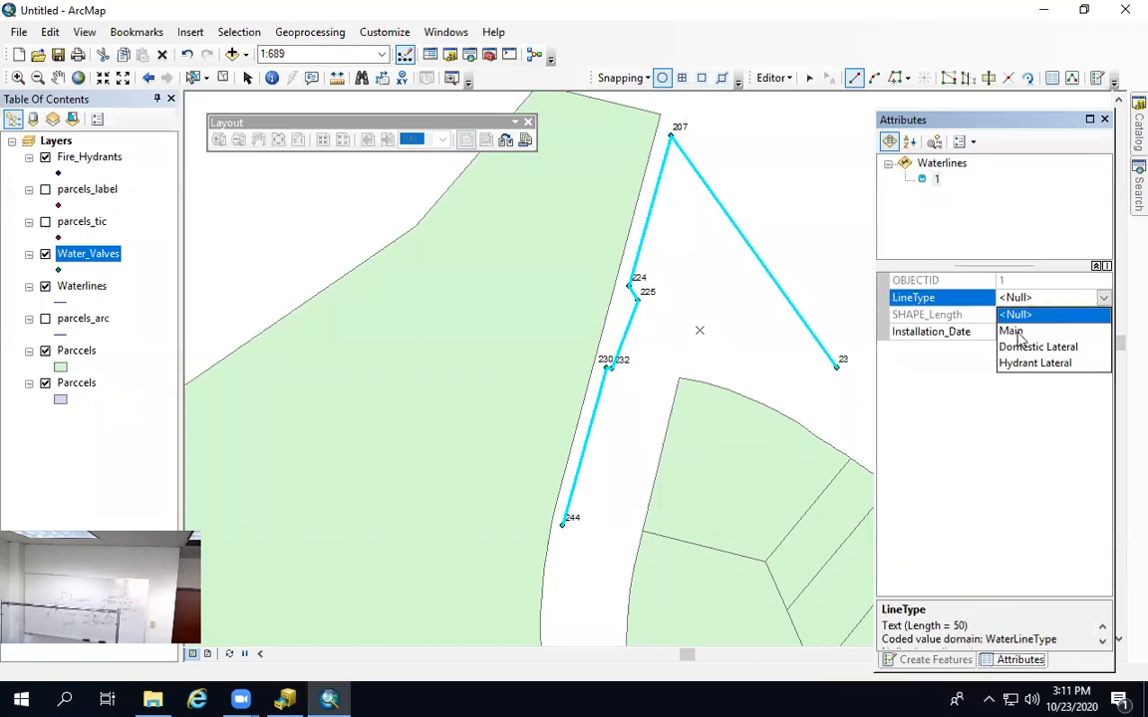
click(1009, 329)
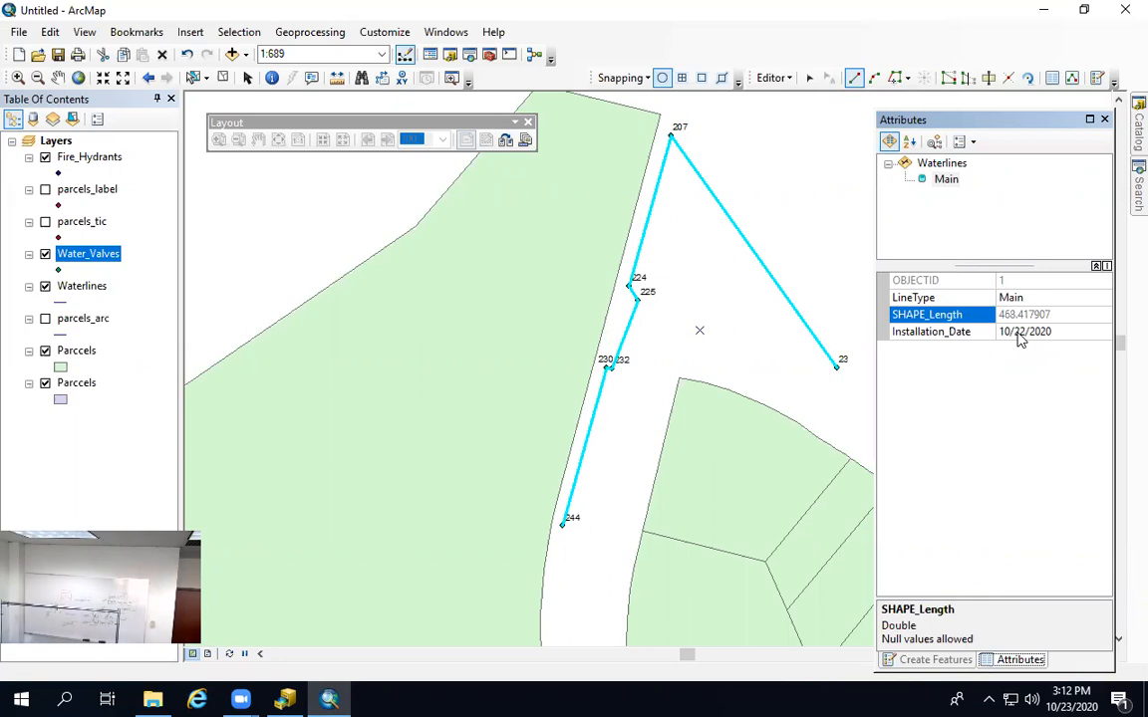
- Save the waterline edits and stop the edit session
click(772, 78)
click(809, 141)
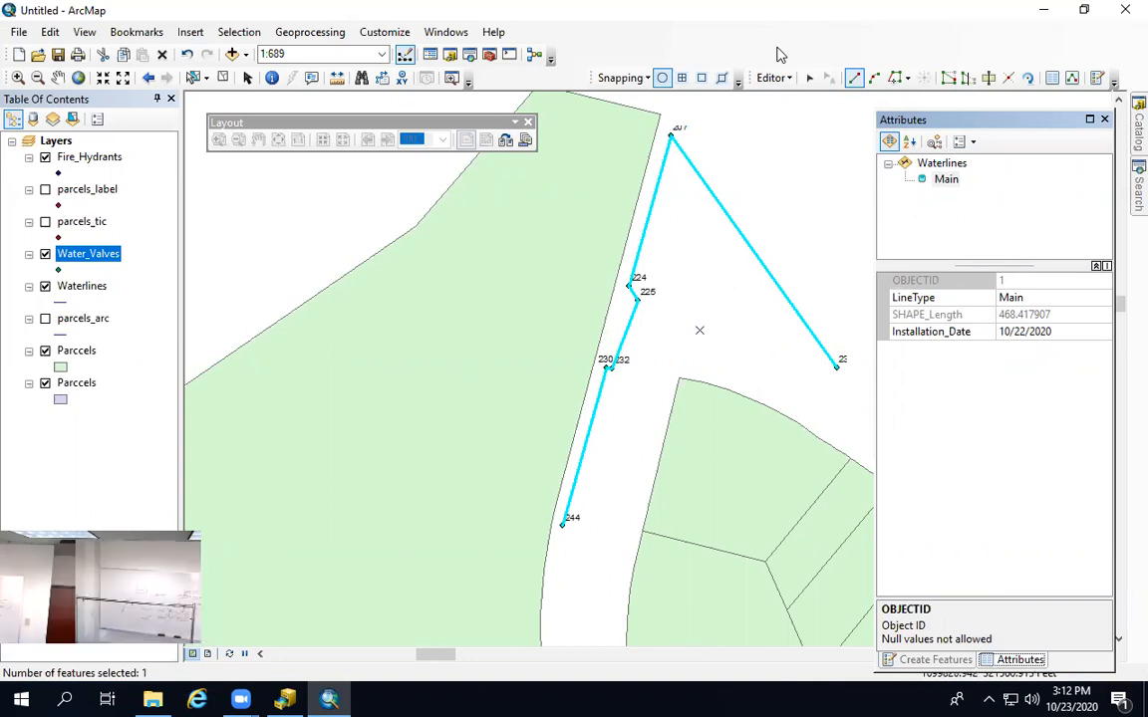
click(775, 78)
click(790, 120)
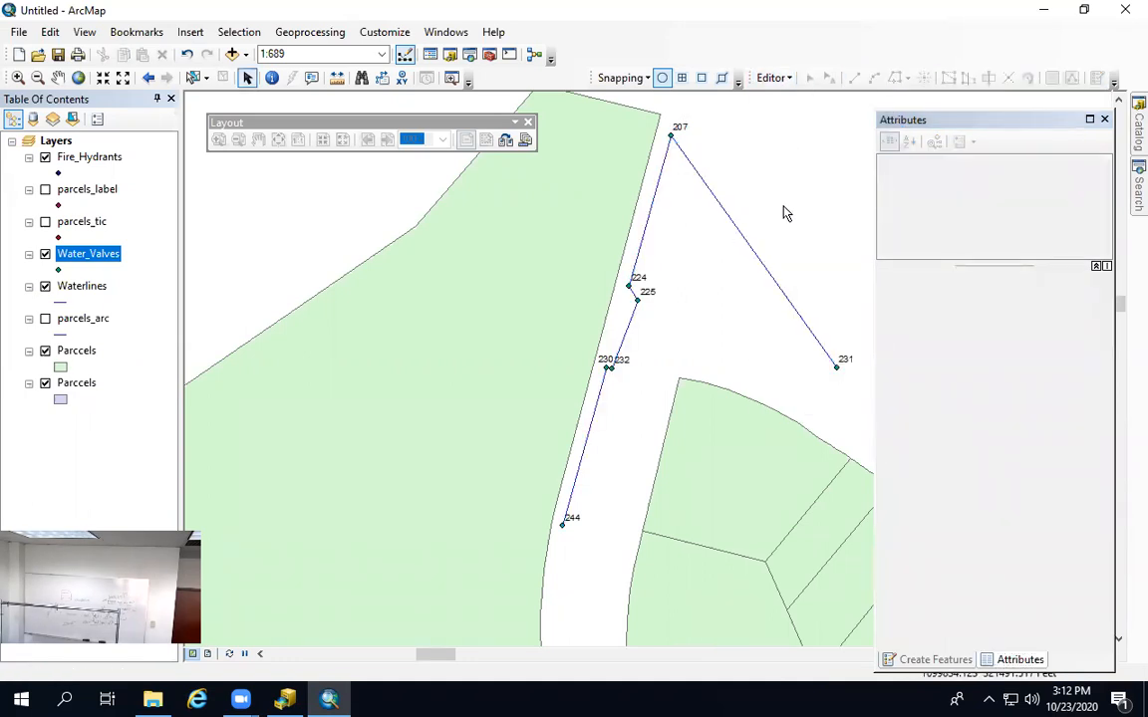
- Search the line symbols for "water" and apply the water_line ABANDONED symbol to the Waterlines layer
click(60, 299)
click(401, 239)
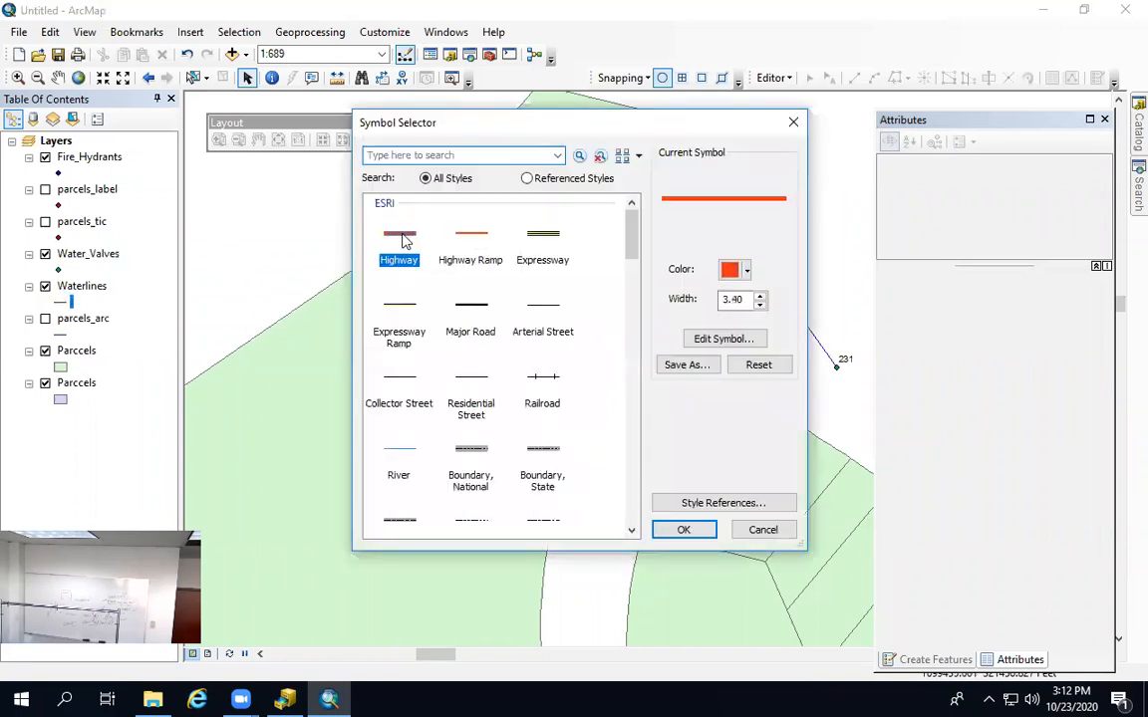
drag(632, 250, 616, 227)
click(403, 155)
text(water)
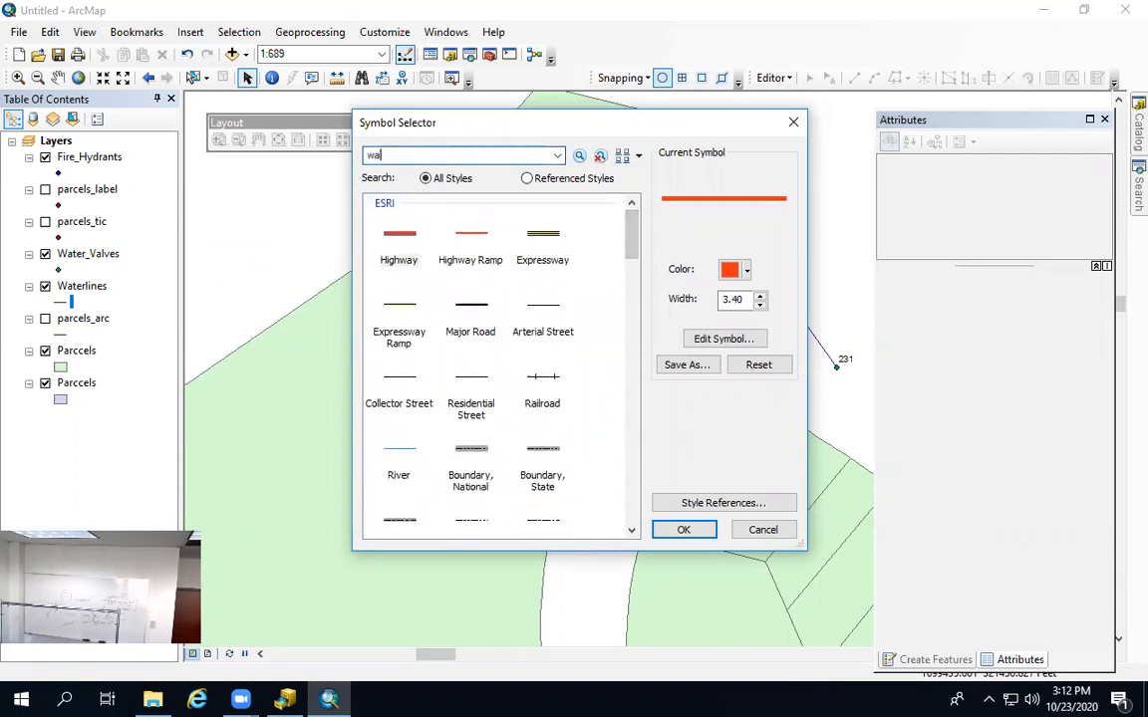
click(578, 157)
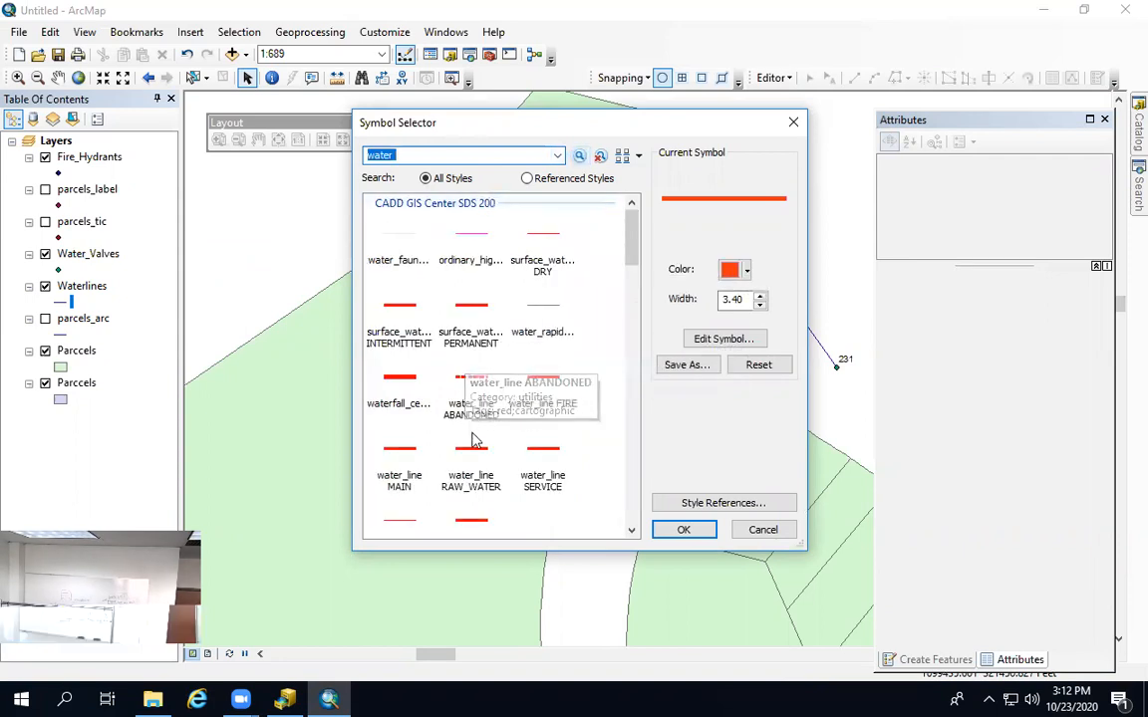
click(466, 379)
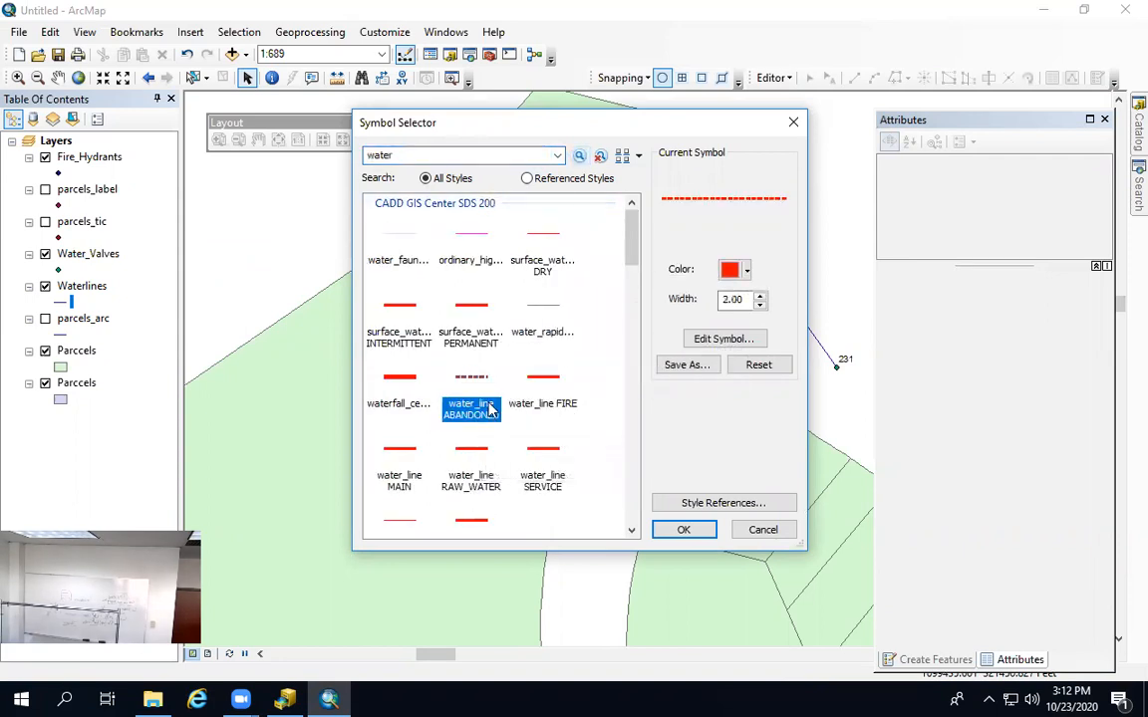
click(681, 530)
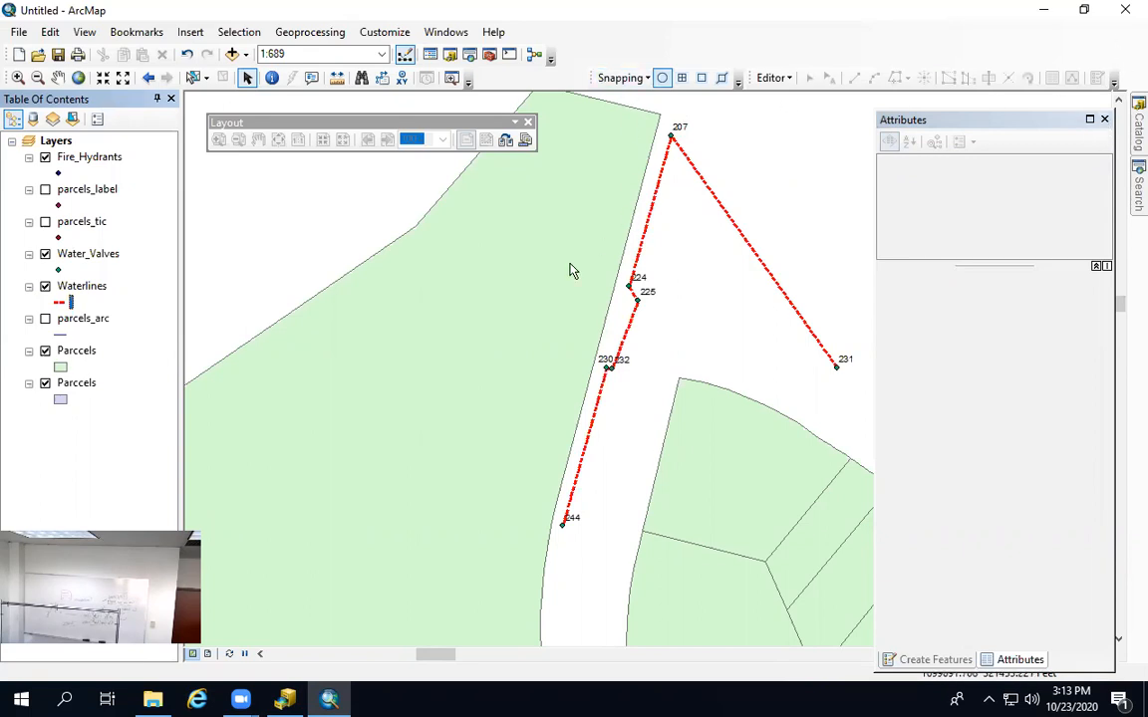
- Add the Imagery basemap beneath the parcel and water layers and dismiss the coordinate system warning
scroll(418, 359, down, 3)
scroll(418, 360, up, 4)
scroll(418, 360, up, 4)
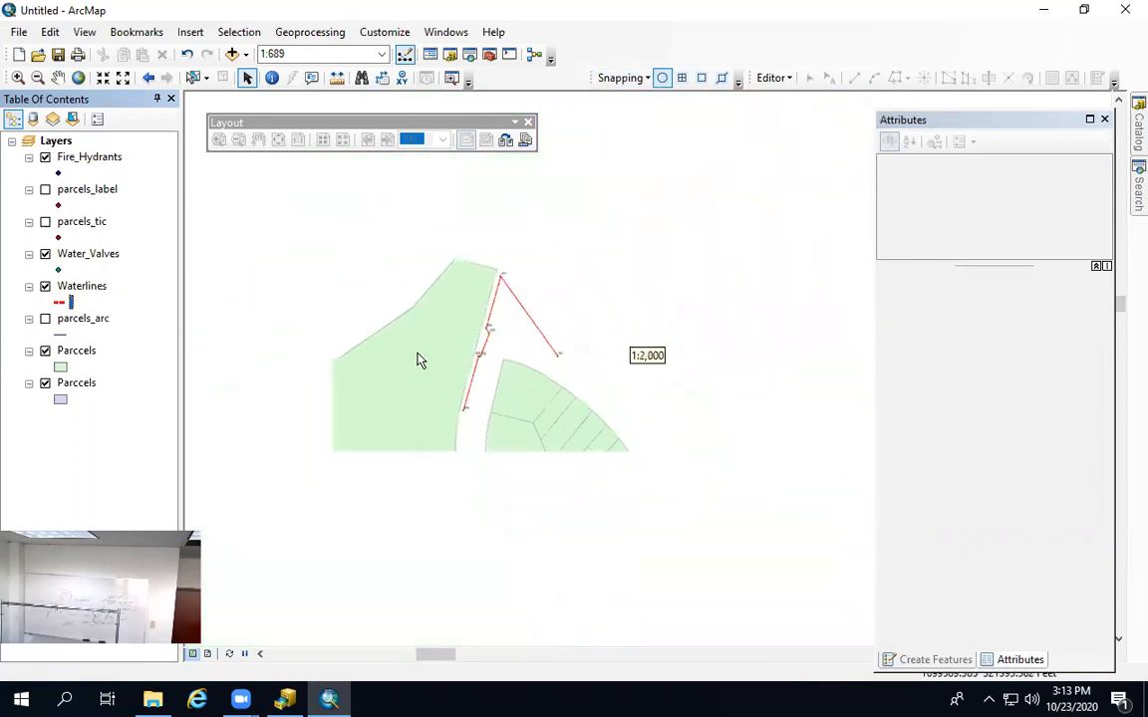
scroll(418, 359, up, 1)
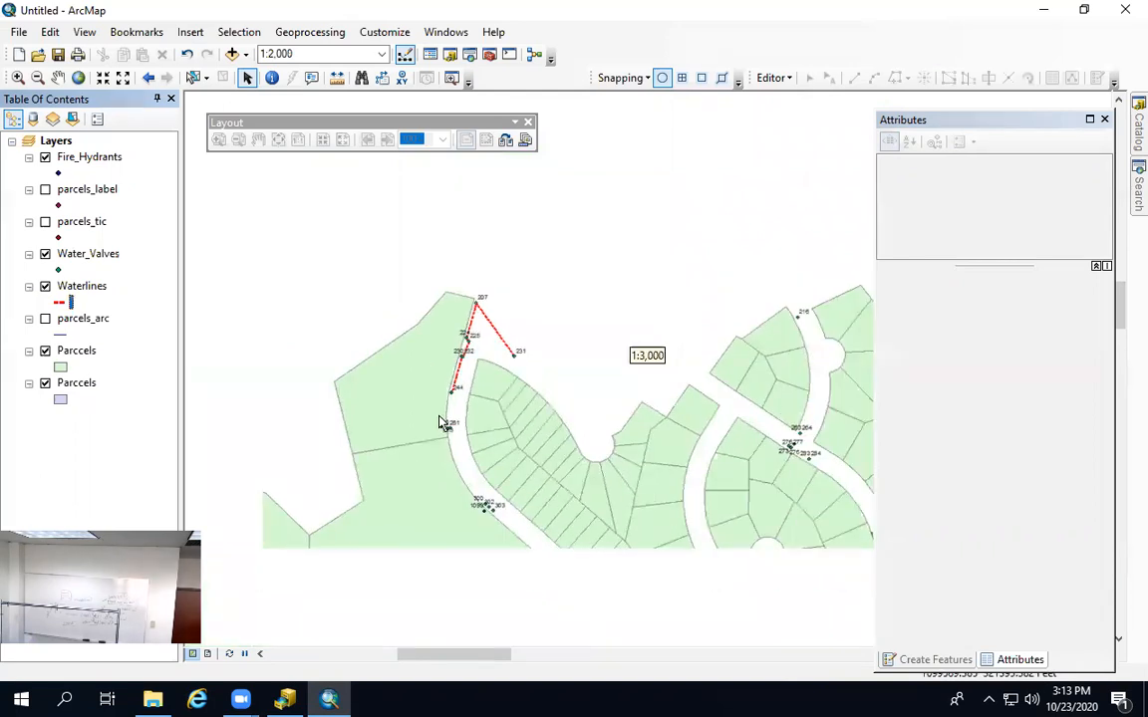
click(58, 77)
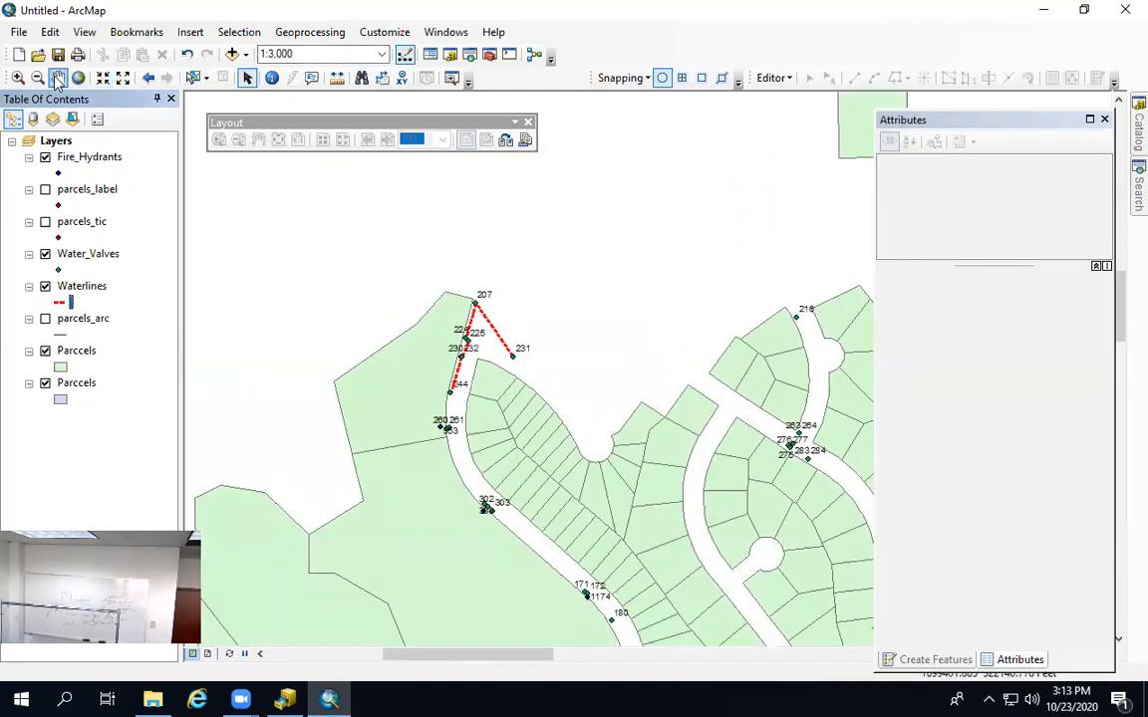
drag(424, 369, 289, 242)
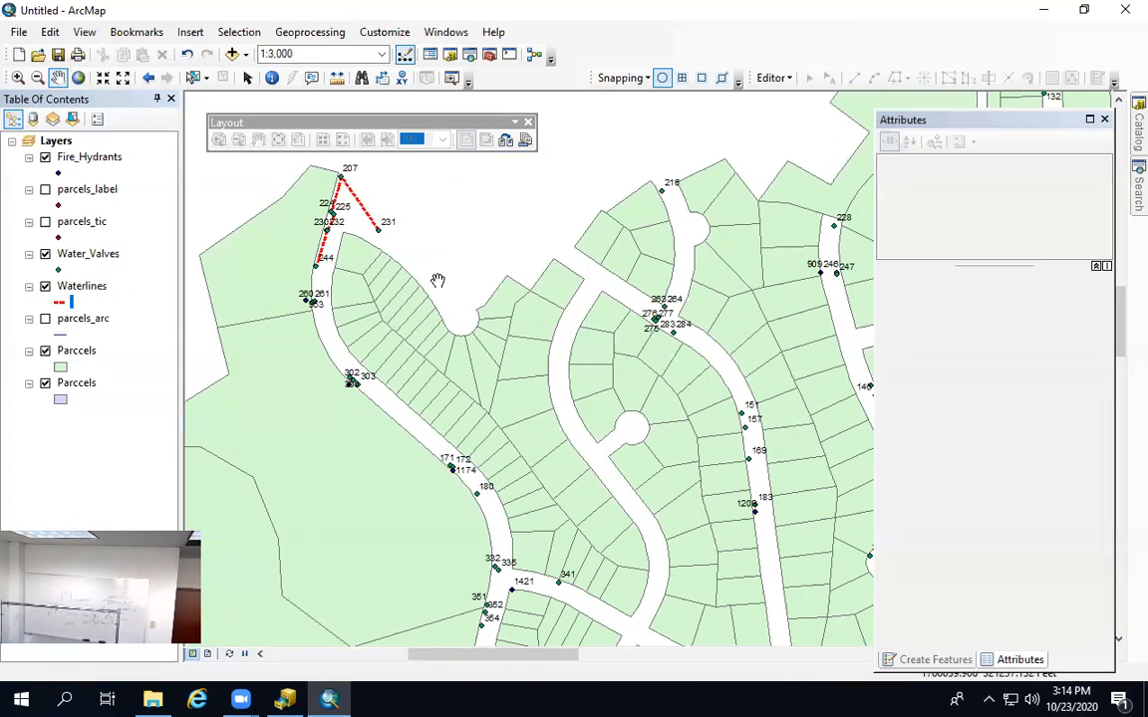
click(245, 56)
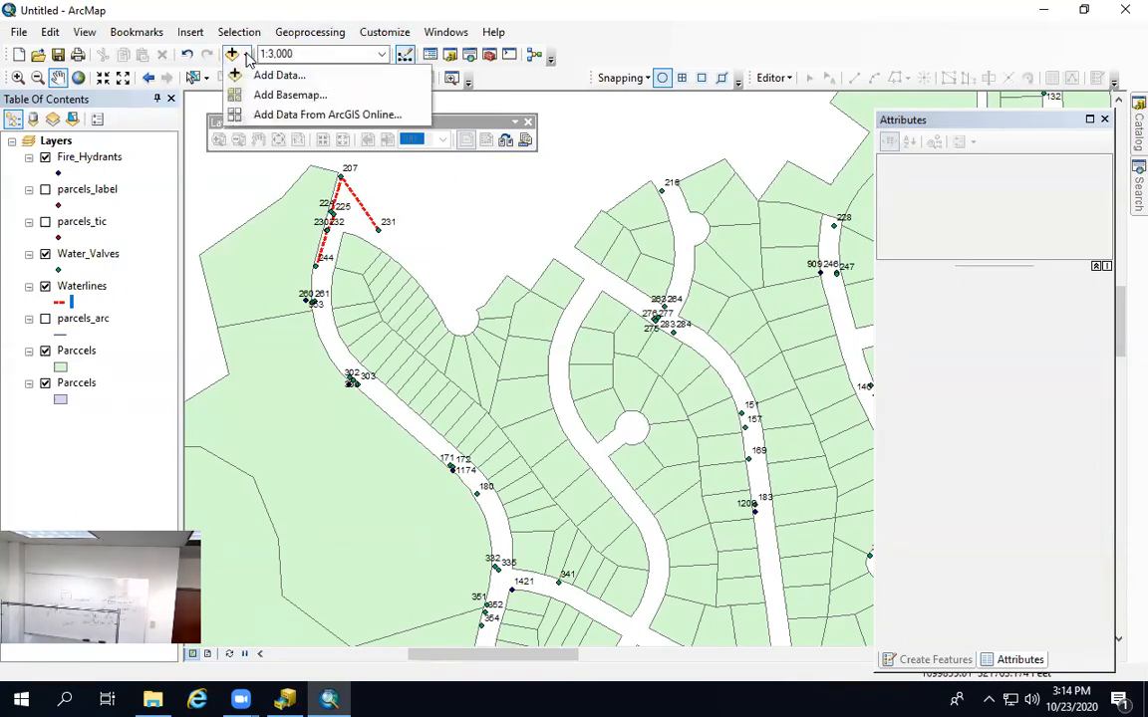
click(265, 96)
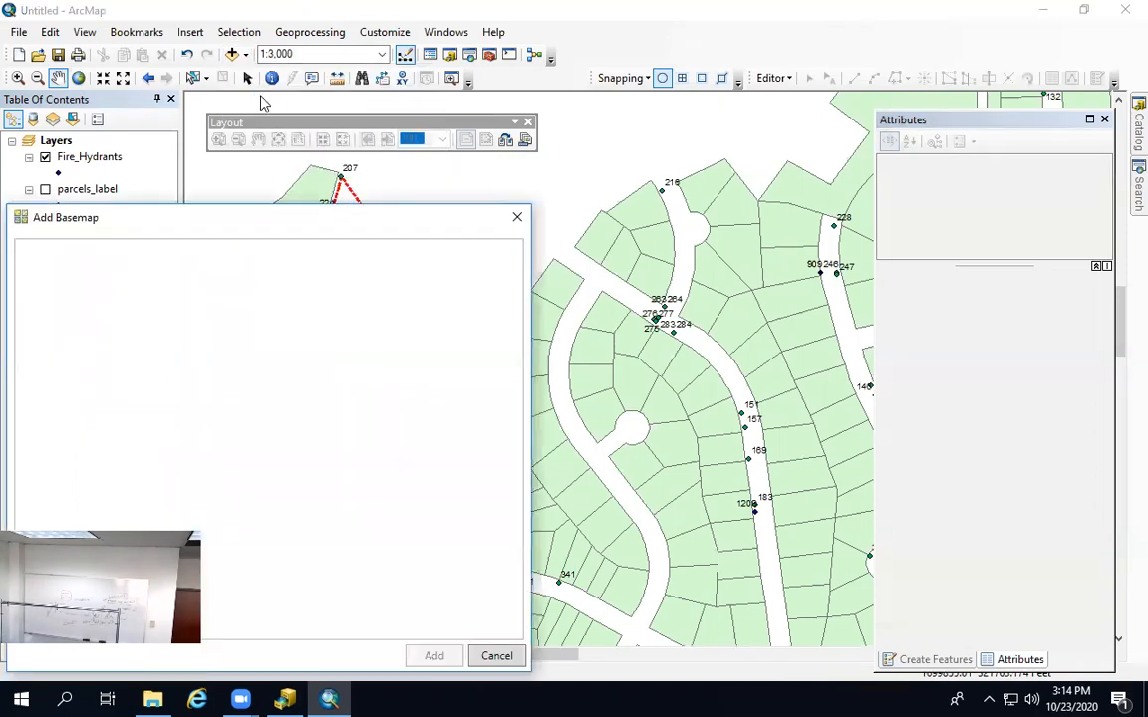
drag(233, 220, 386, 105)
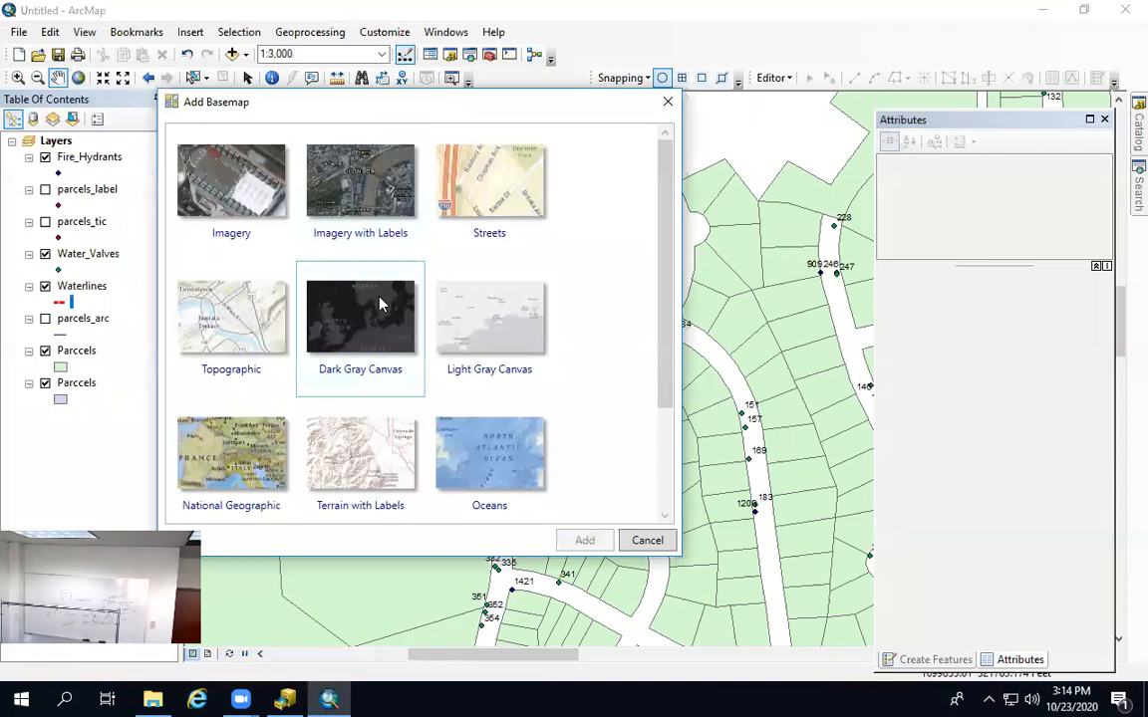
click(225, 187)
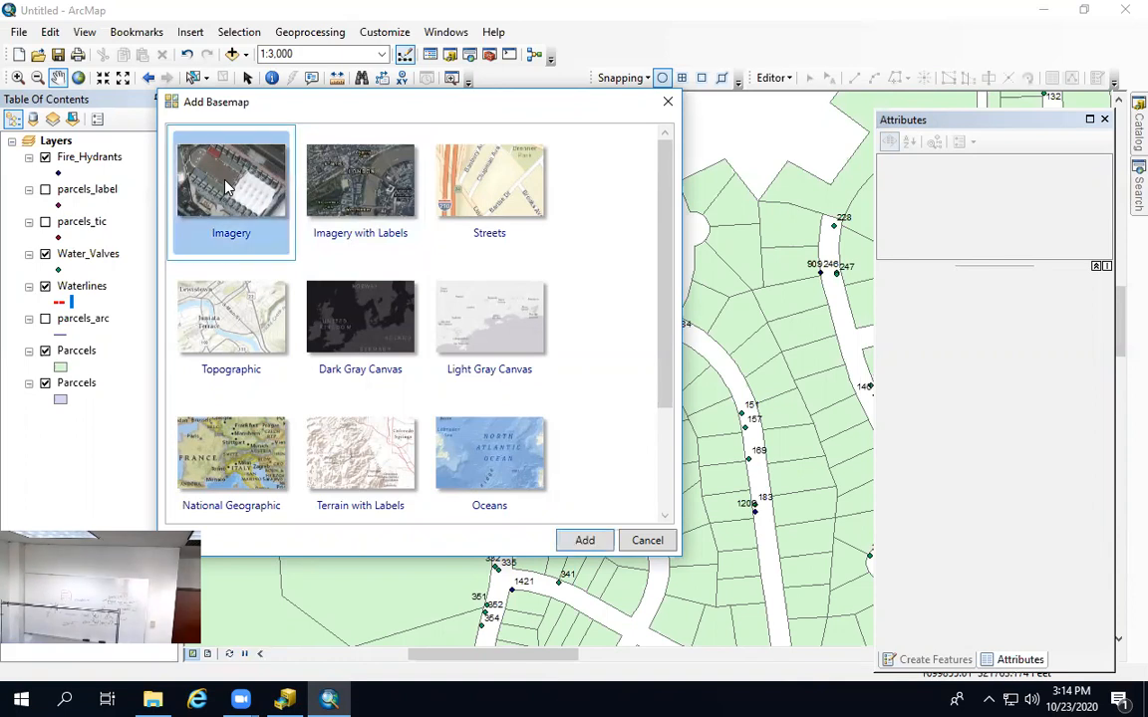
click(585, 542)
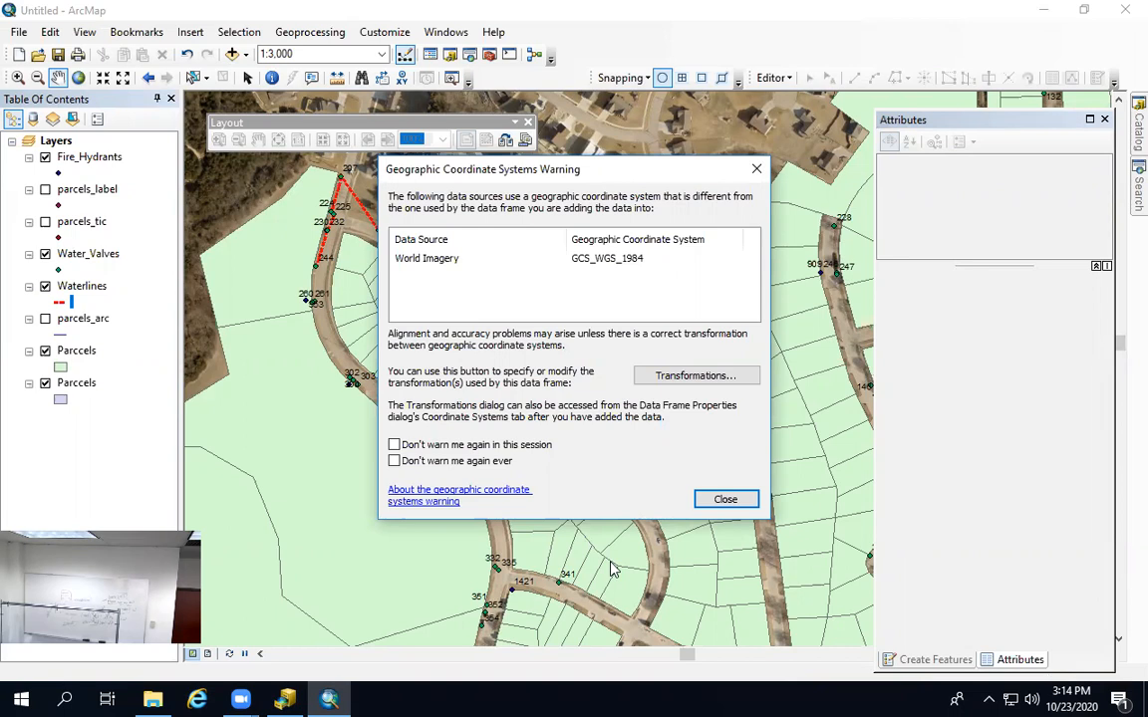
click(731, 500)
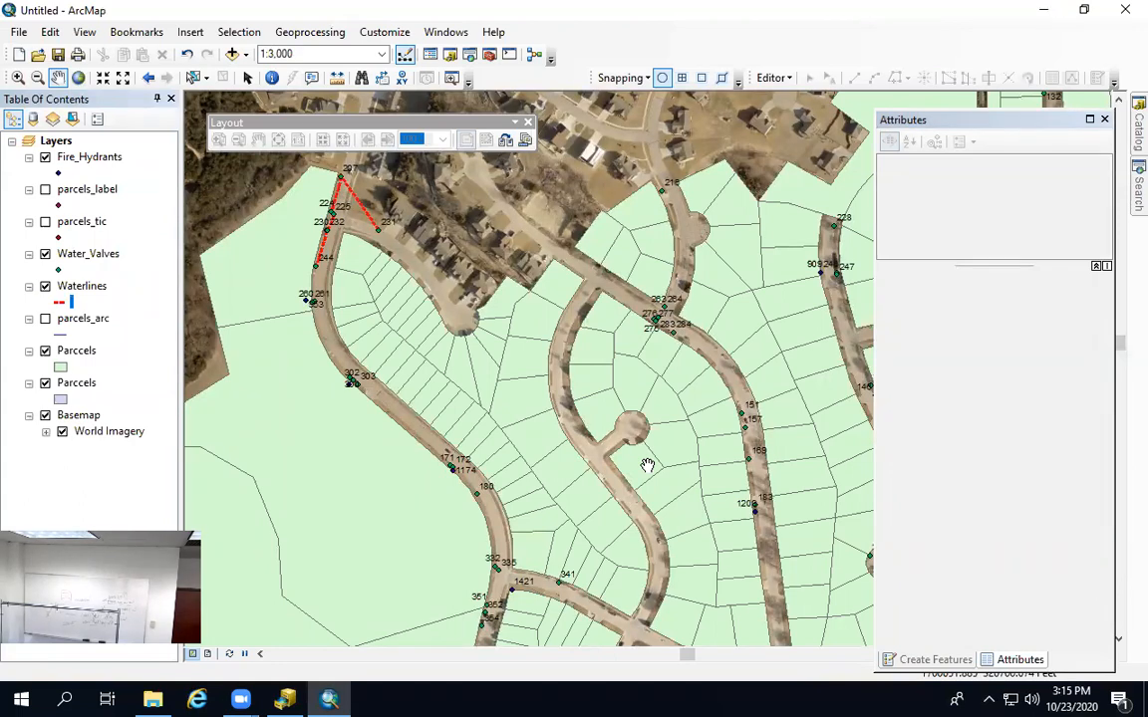
- Hide the green-filled Parccels layer and set the remaining Parccels layer's transparency to 60%
click(45, 350)
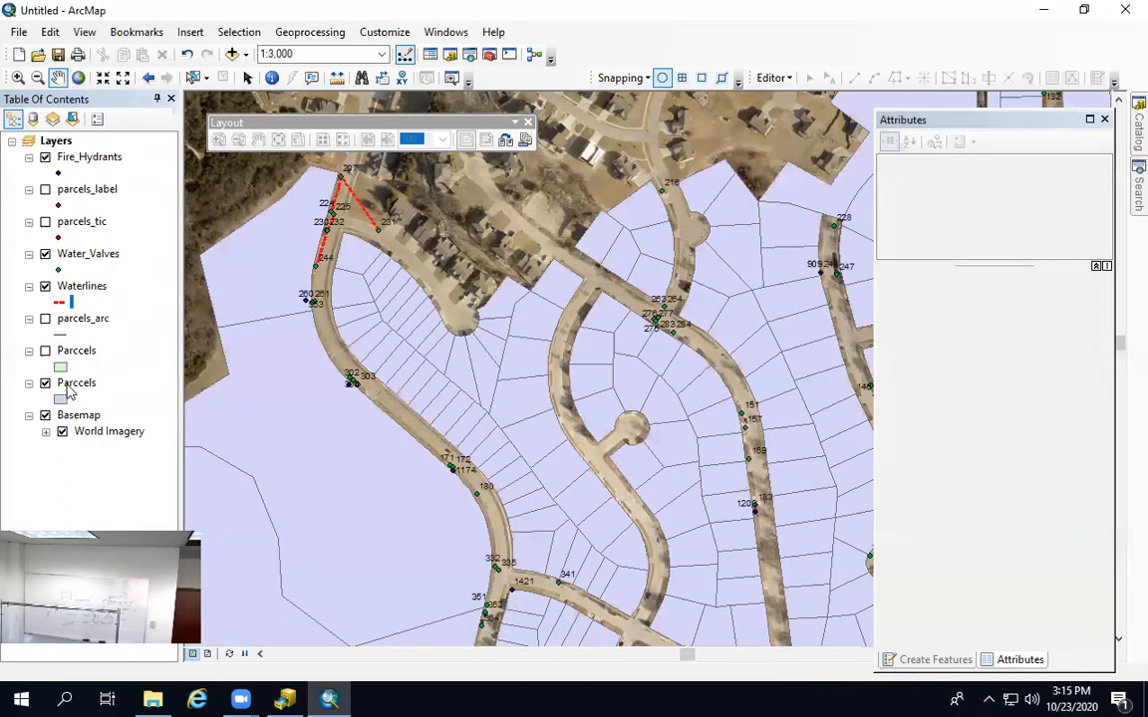
click(71, 383)
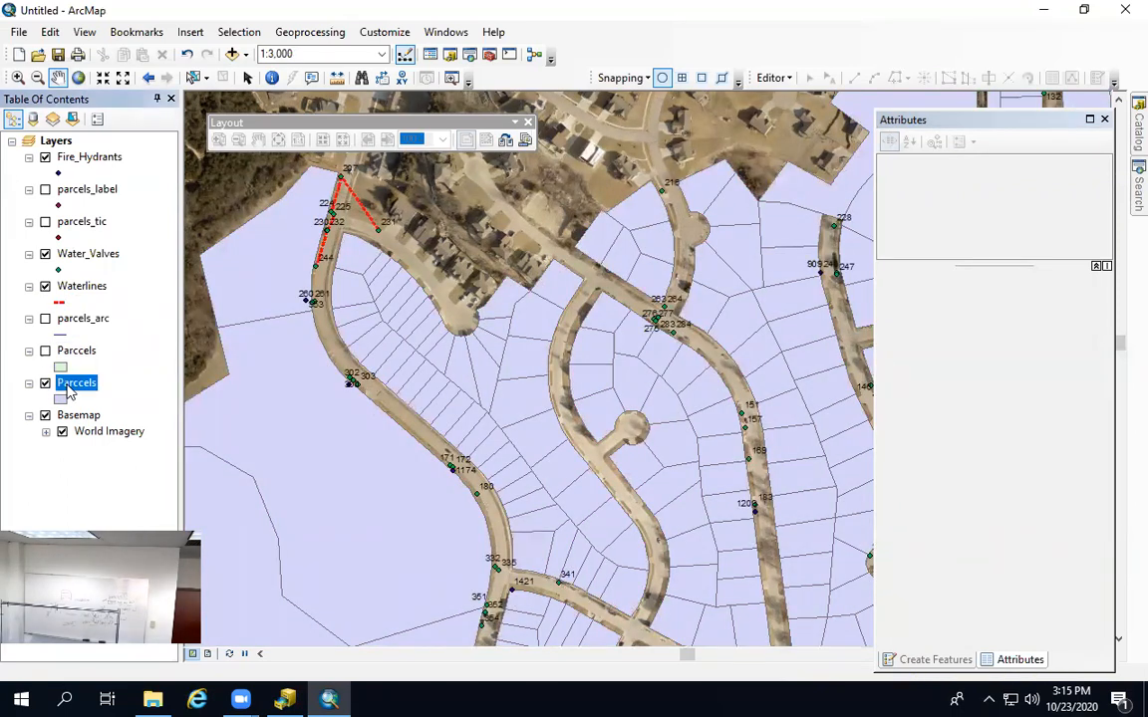
right_click(68, 390)
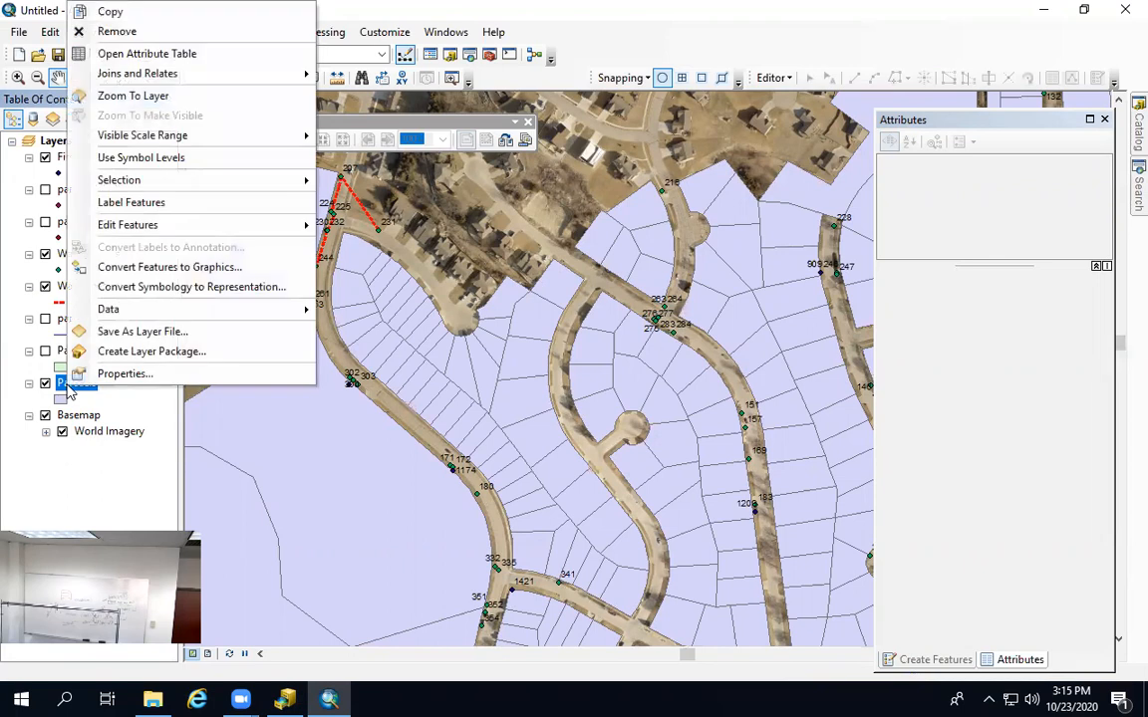
click(119, 371)
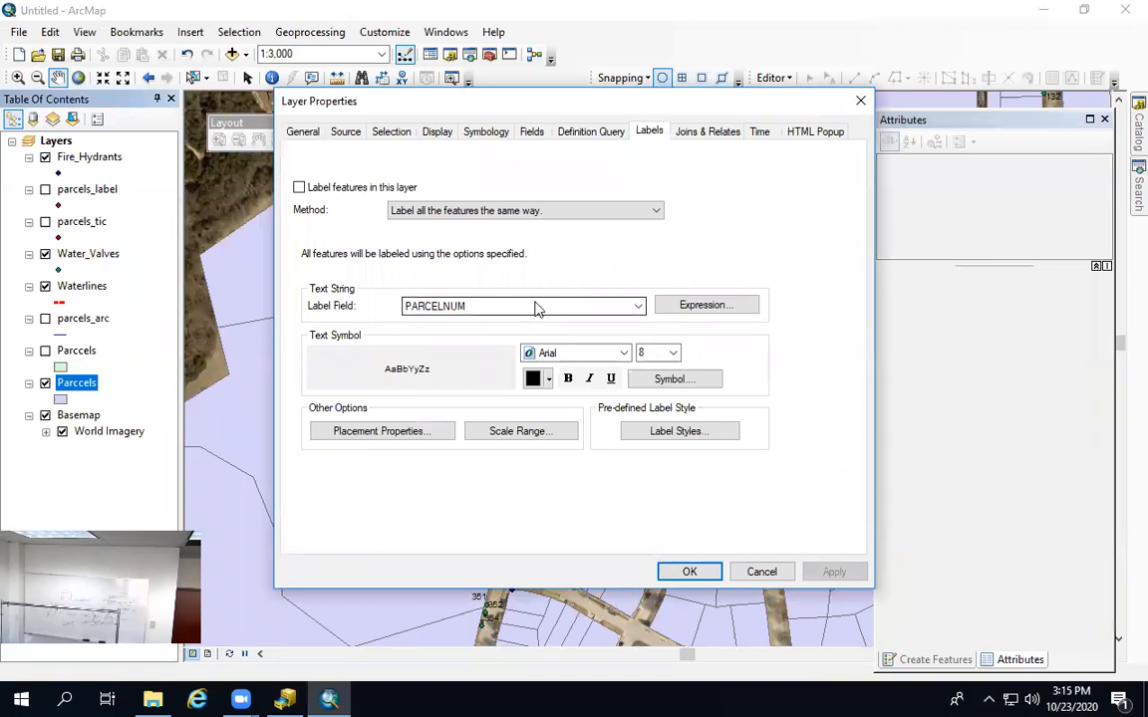
click(438, 138)
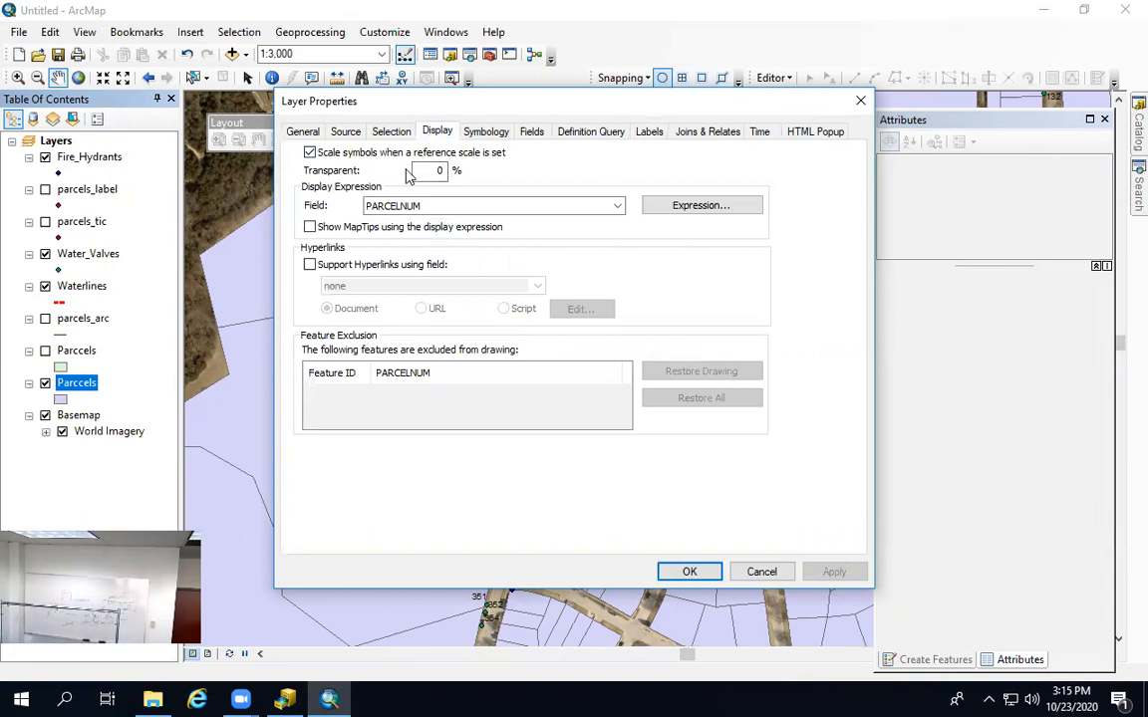
double_click(440, 170)
text(60)
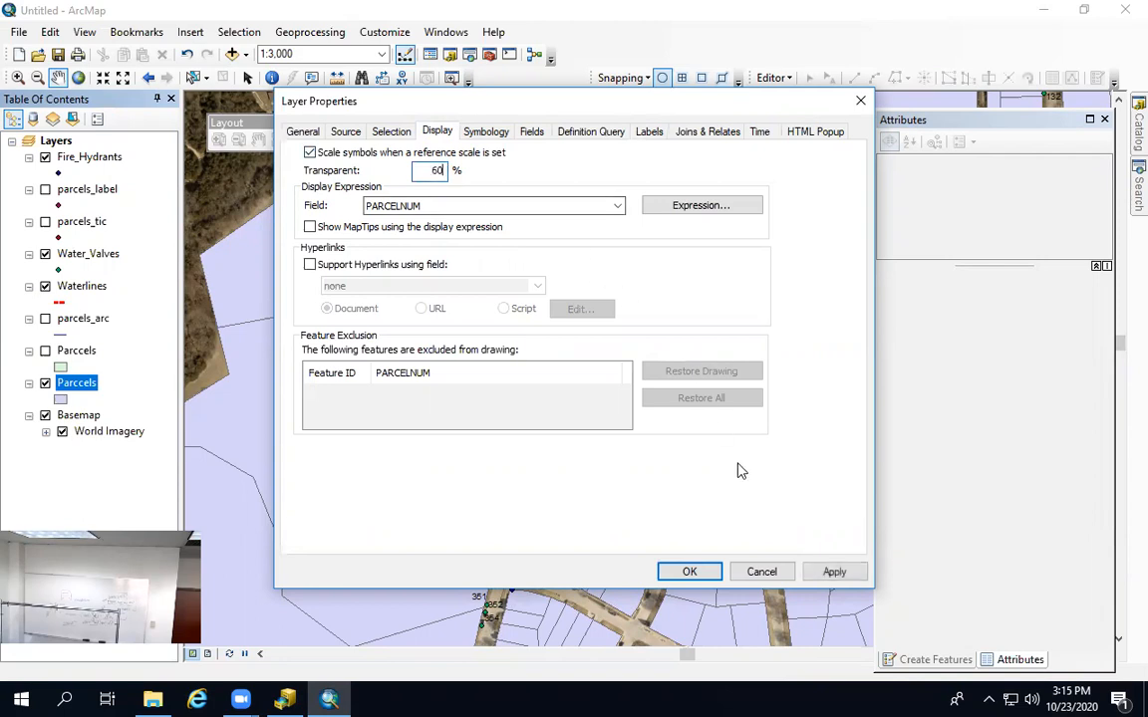
click(833, 571)
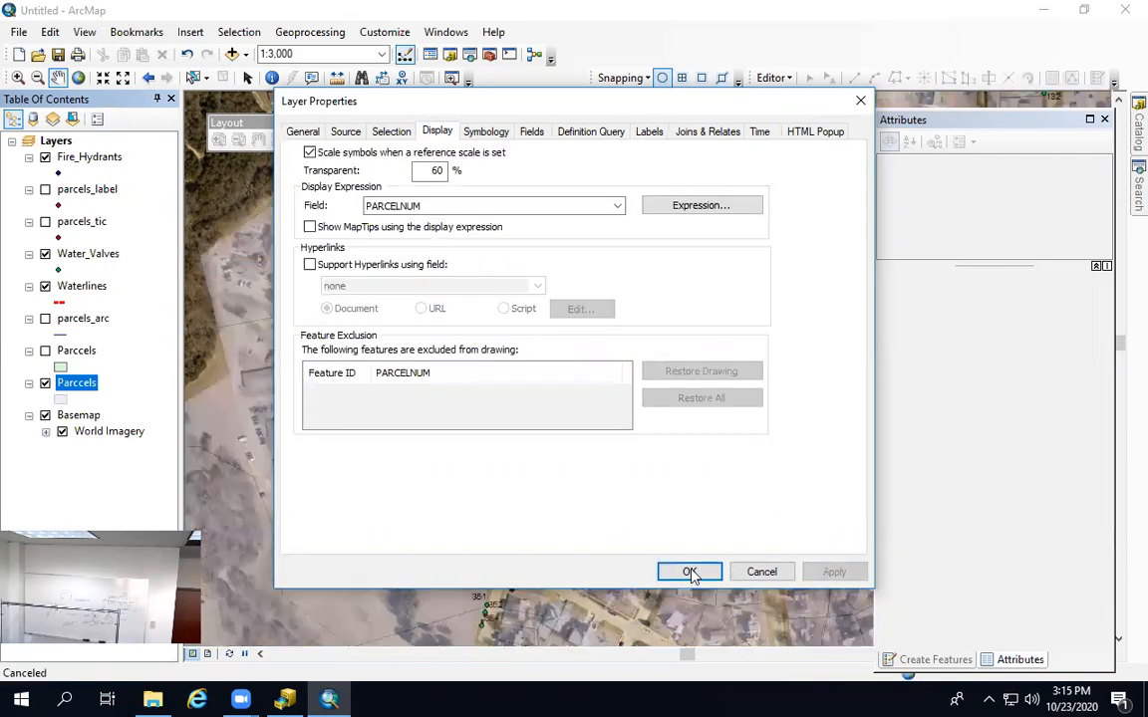
click(685, 571)
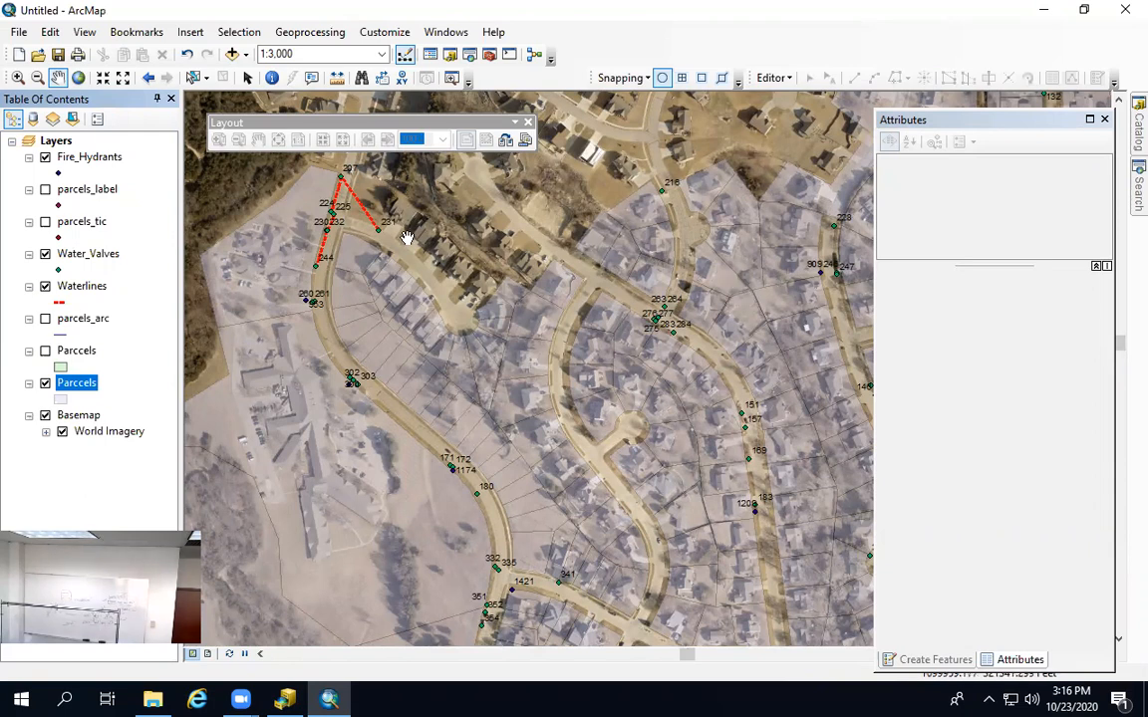
- Start an edit session around the cul-de-sac without parcels on its upper side and show the feature creation templates beside the map
click(16, 79)
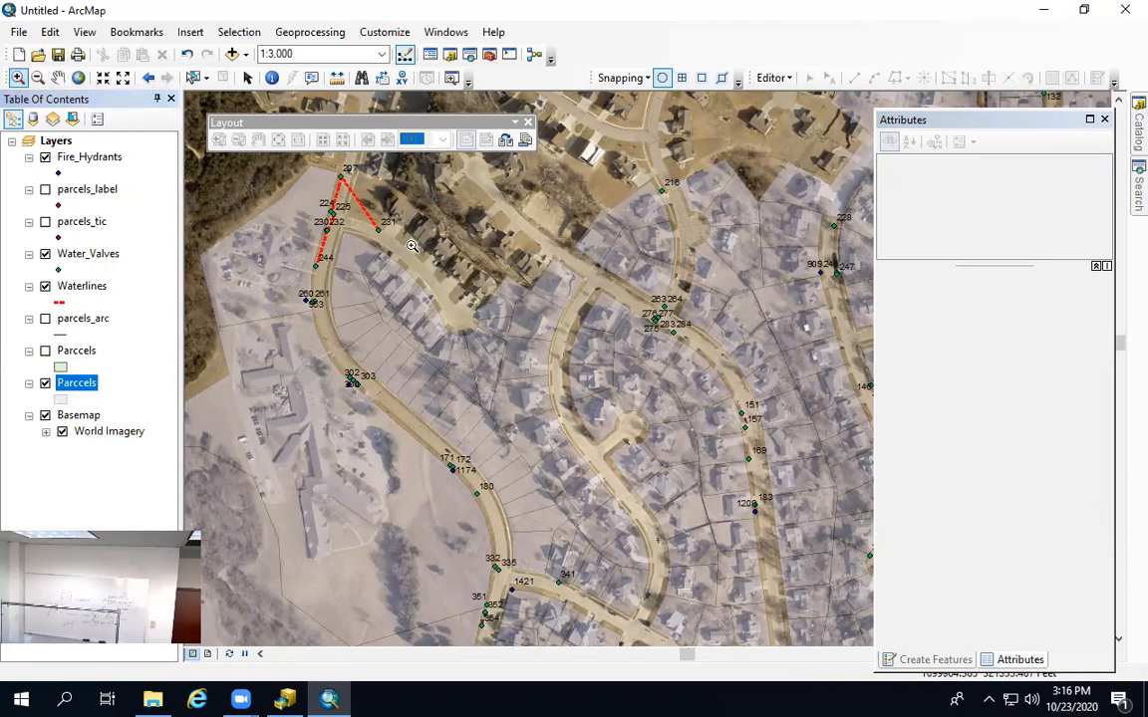
drag(402, 220, 520, 359)
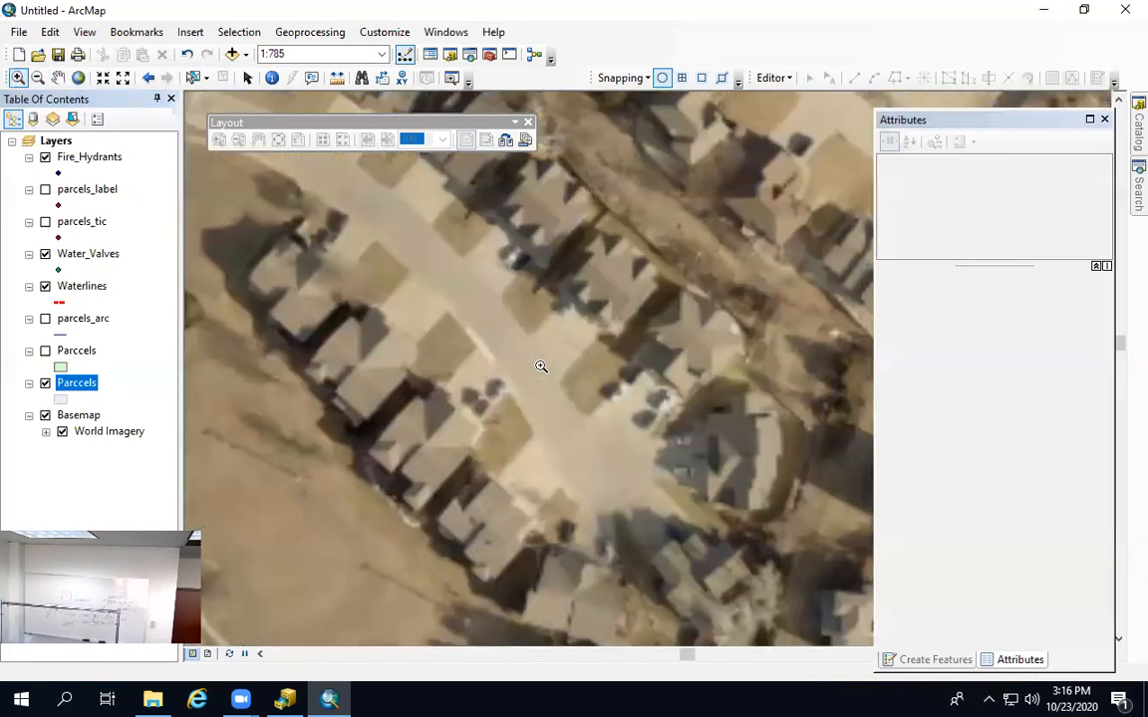
drag(546, 418, 495, 336)
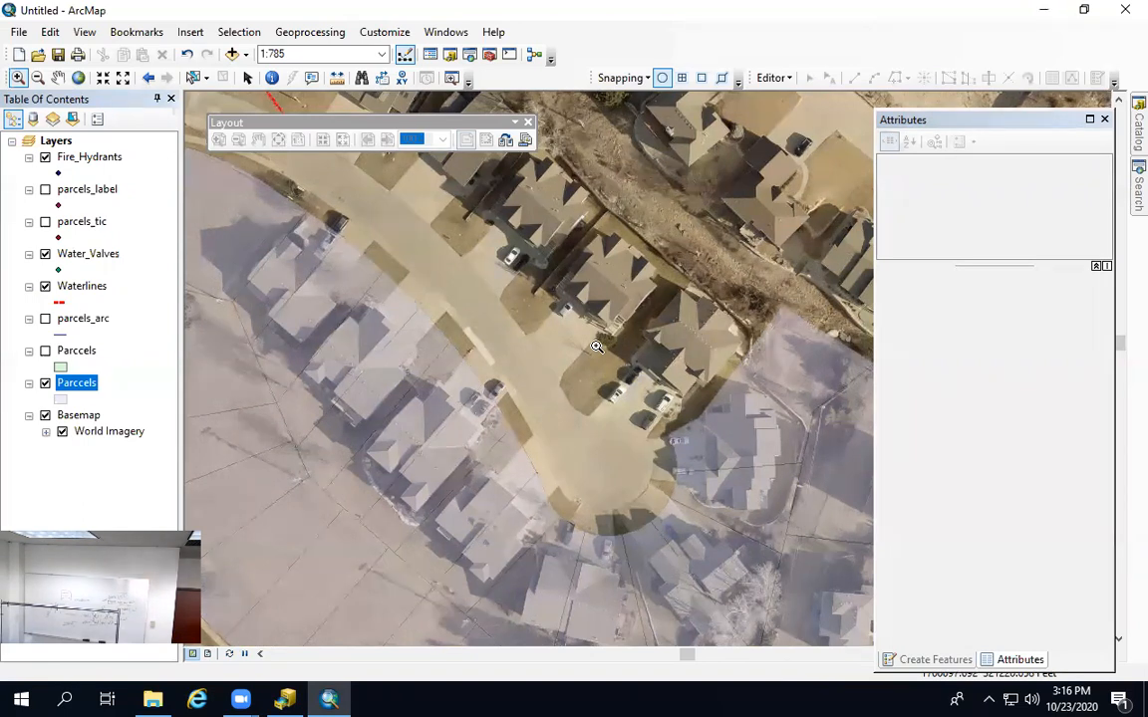
click(769, 78)
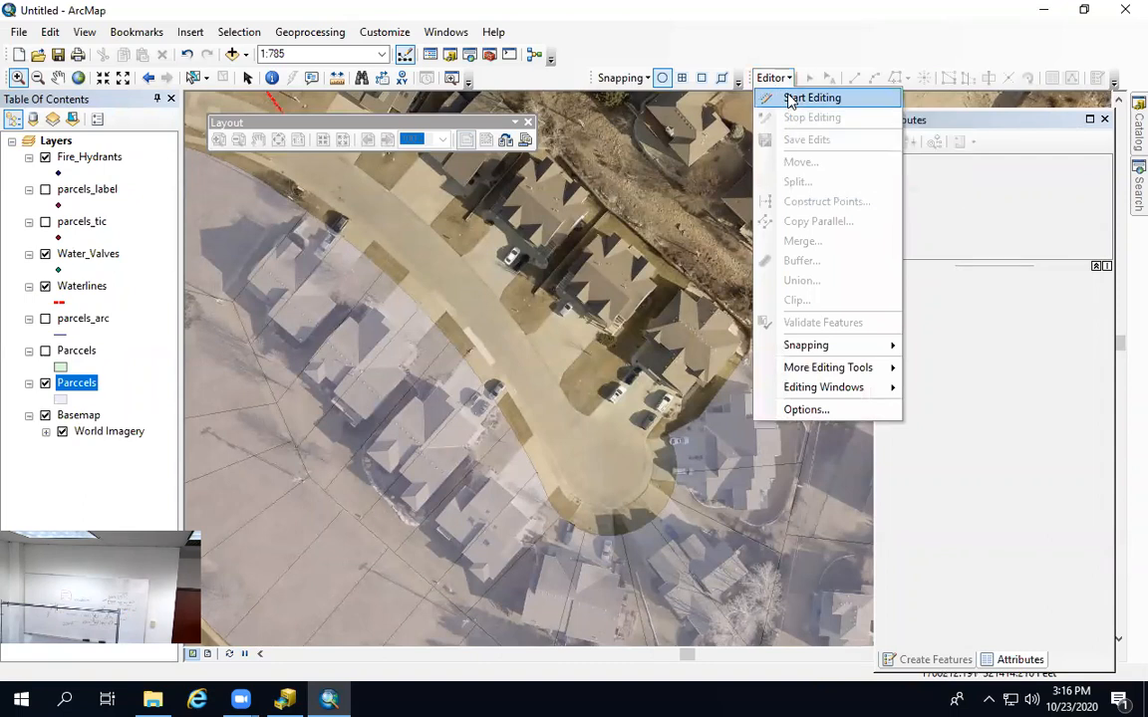
click(811, 97)
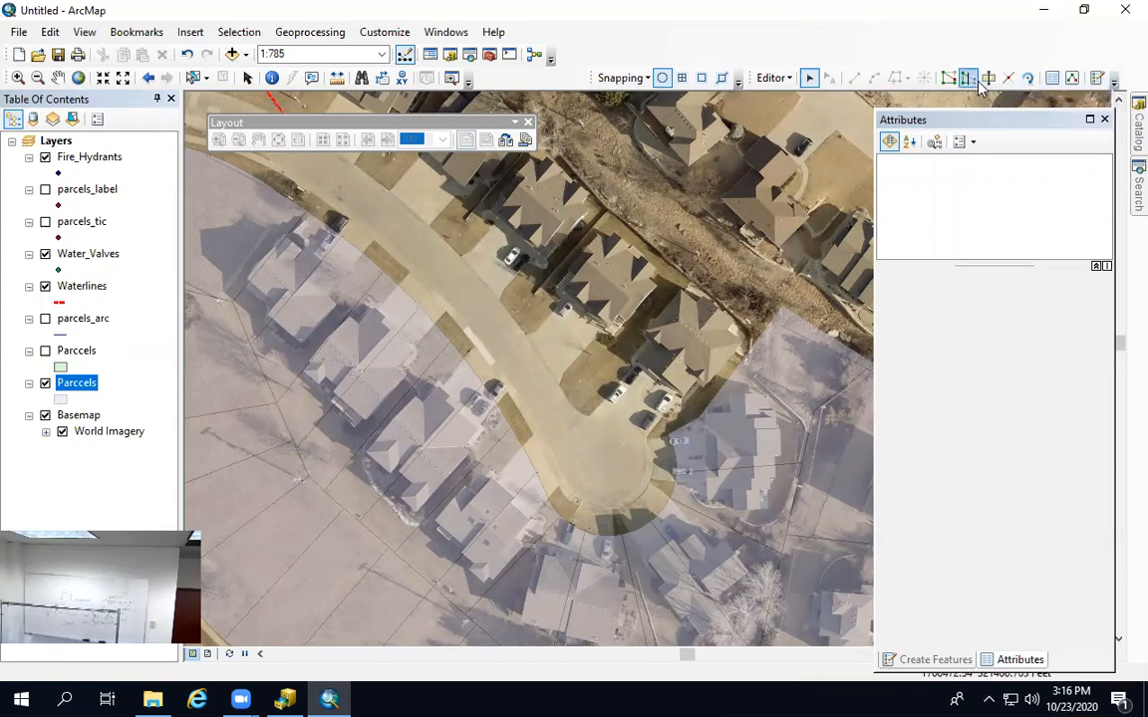
click(1098, 79)
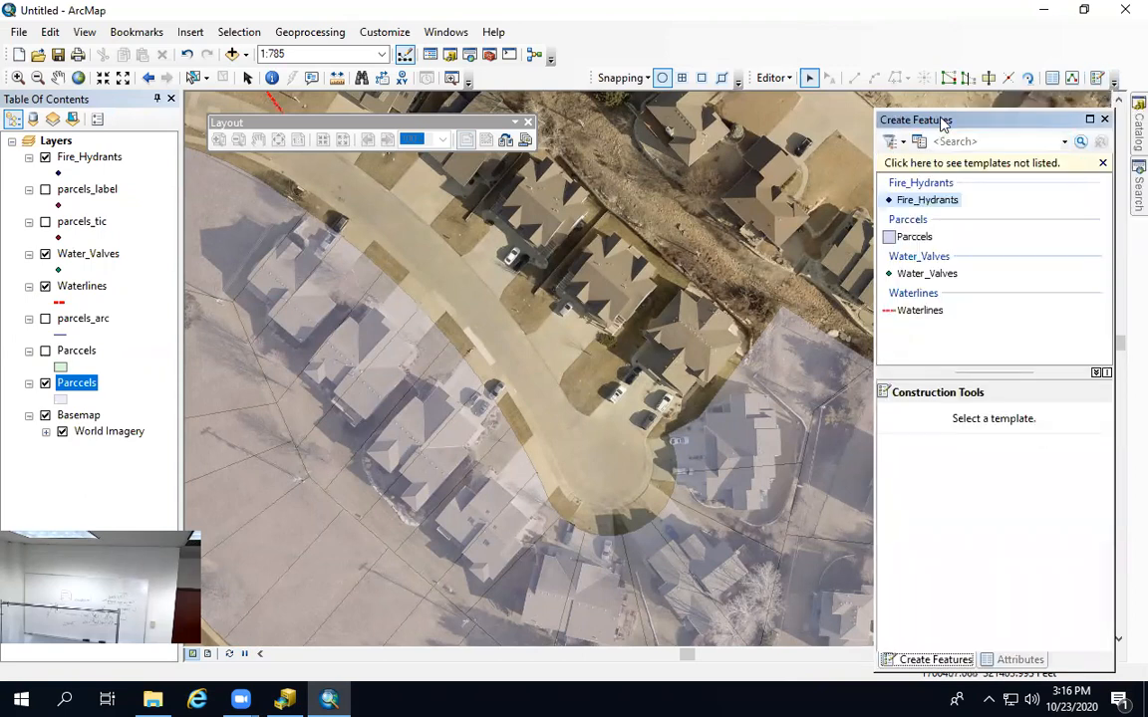
drag(972, 122, 1004, 135)
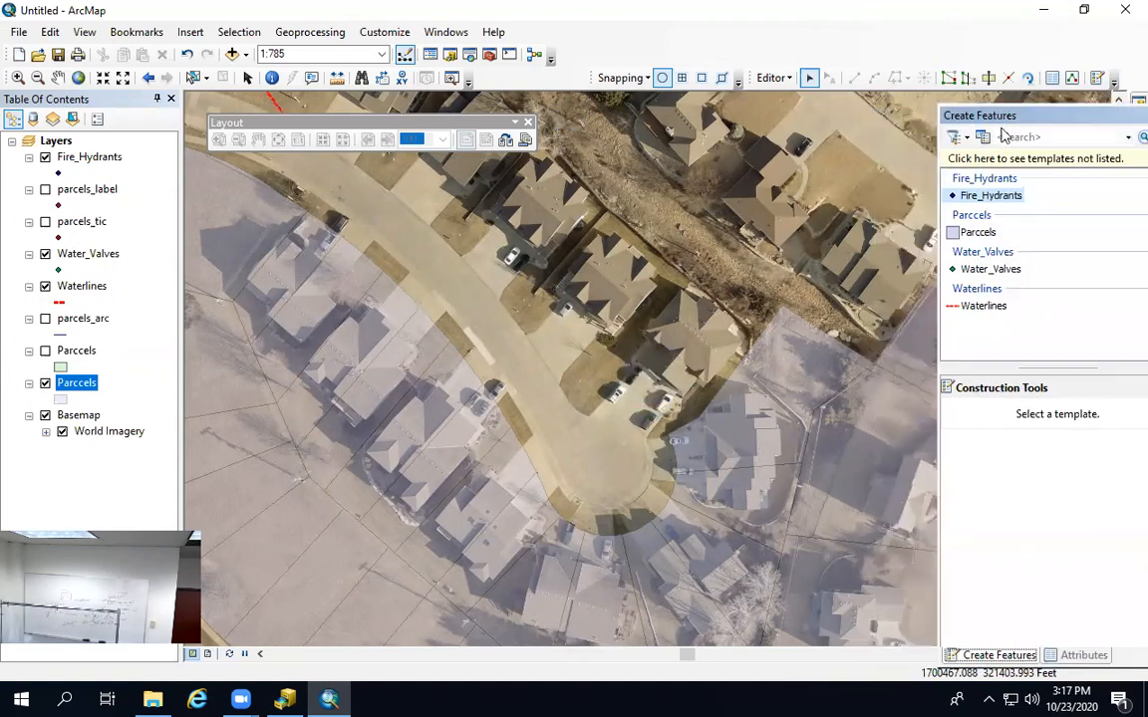
- Choose the Parccels template with the Auto Complete Polygon construction tool and enable edge snapping
click(986, 233)
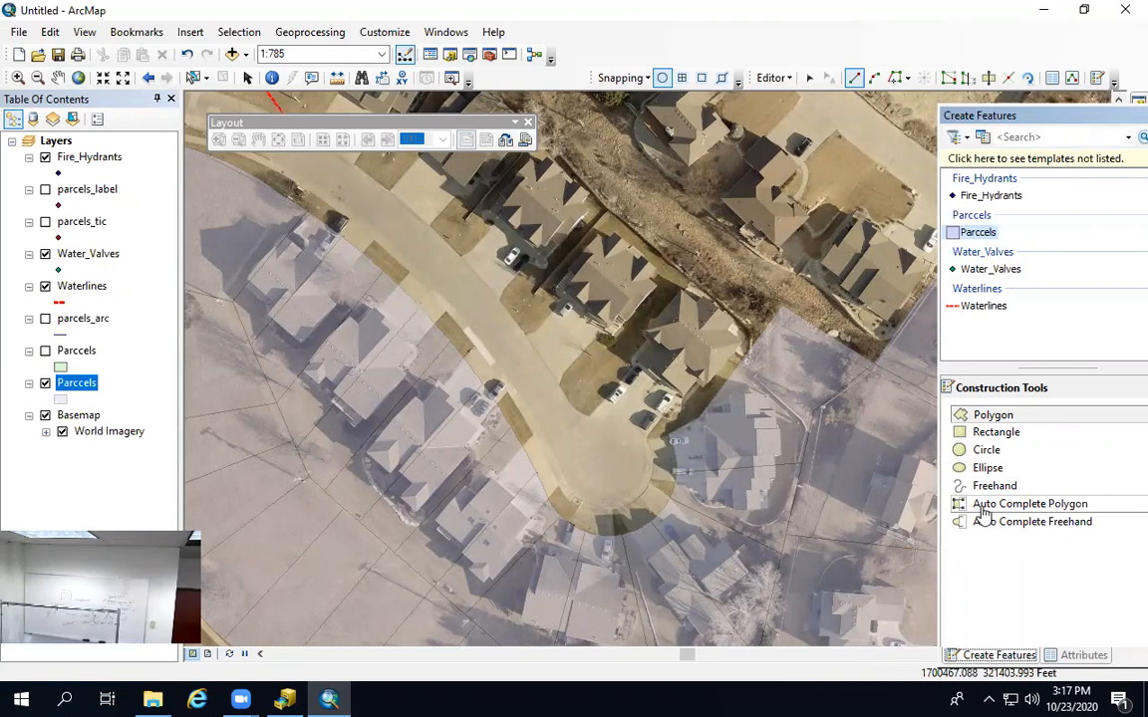
click(981, 505)
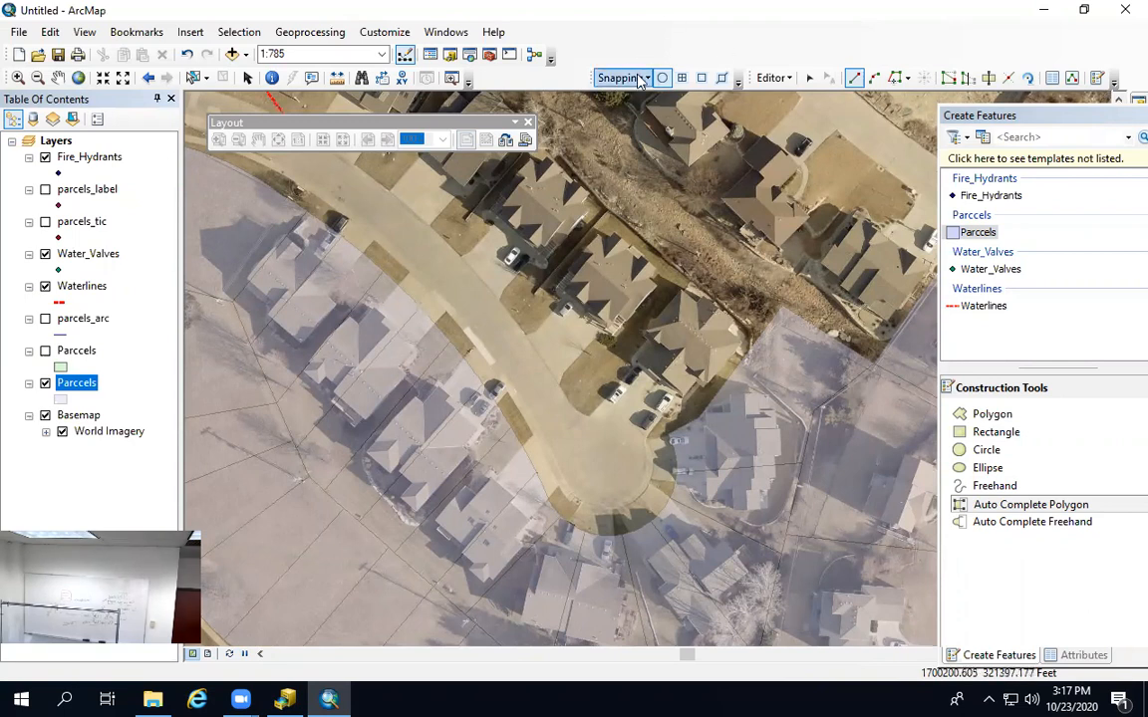
click(723, 79)
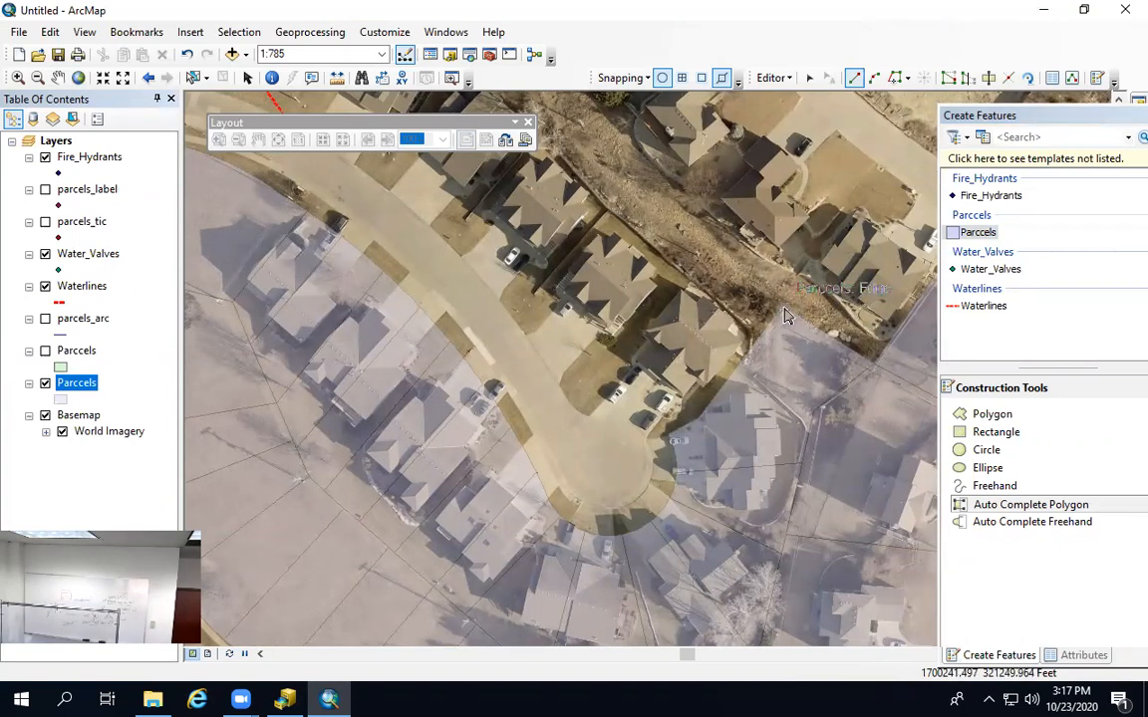
- Begin an auto-complete parcel at the upper corner of the parcel northeast of the cul-de-sac, with its first side perpendicular to that parcel's edge
click(56, 77)
drag(926, 135, 678, 100)
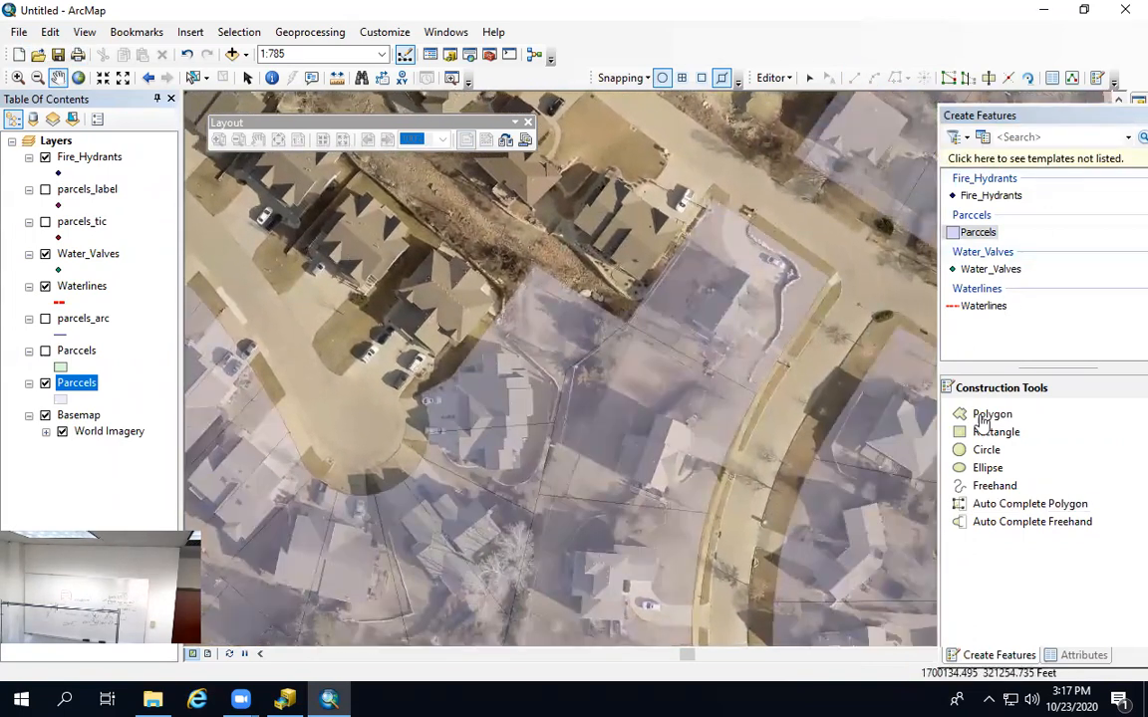
click(982, 504)
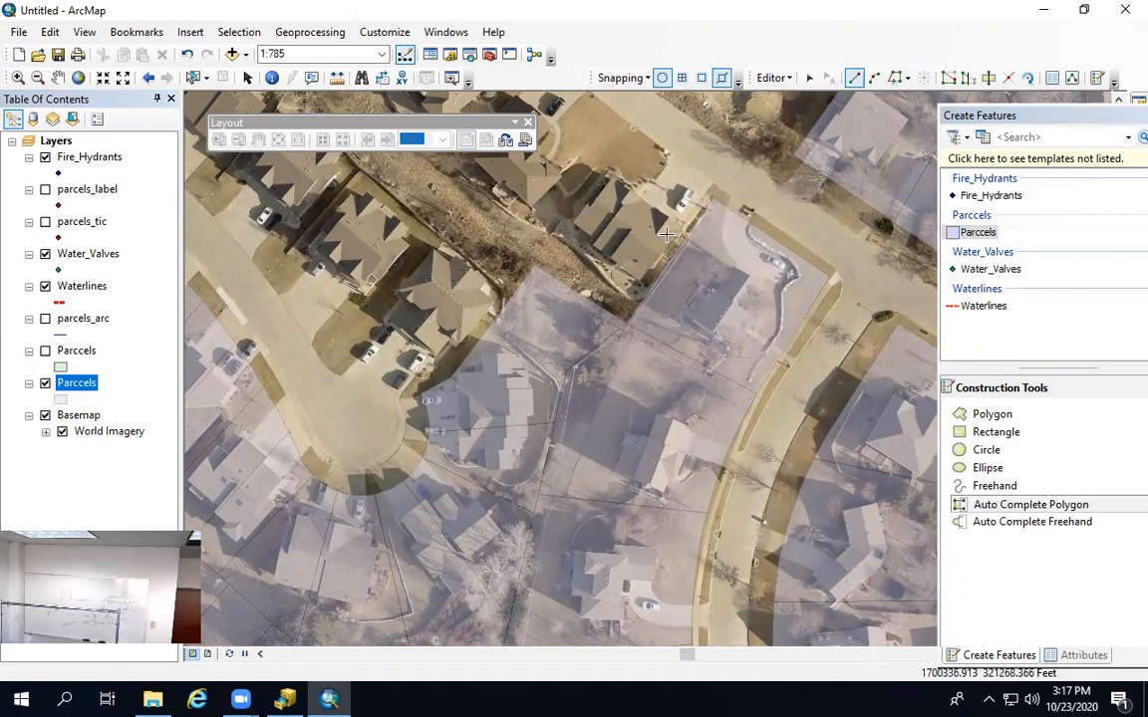
click(537, 267)
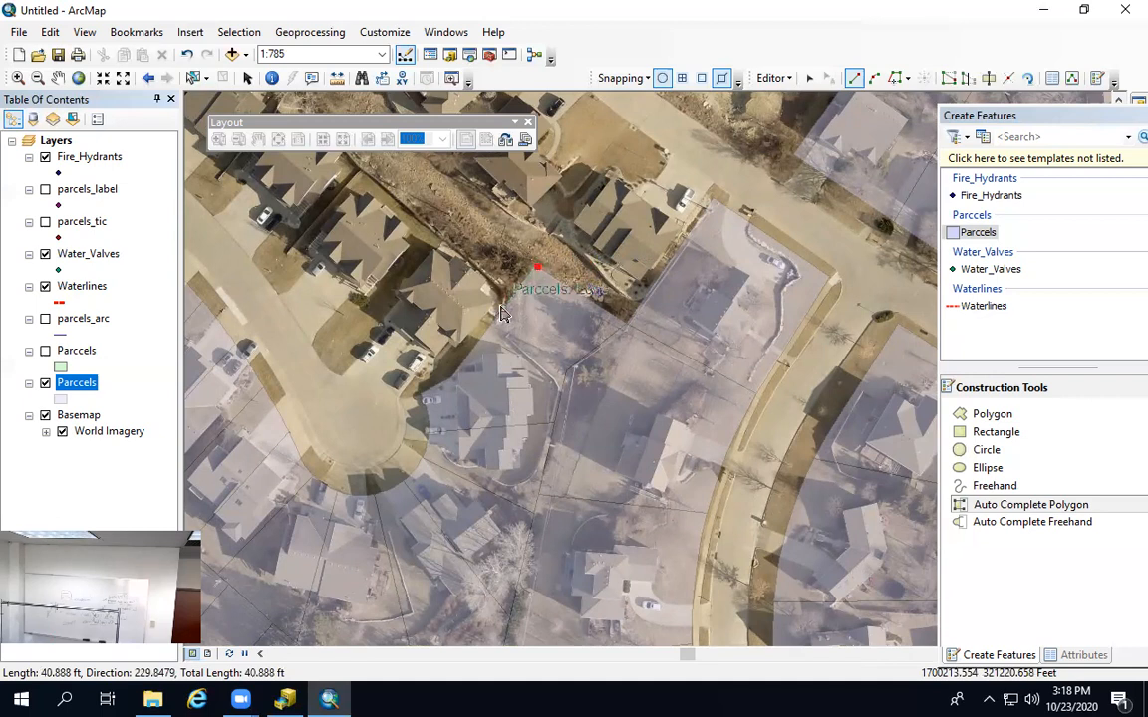
right_click(574, 281)
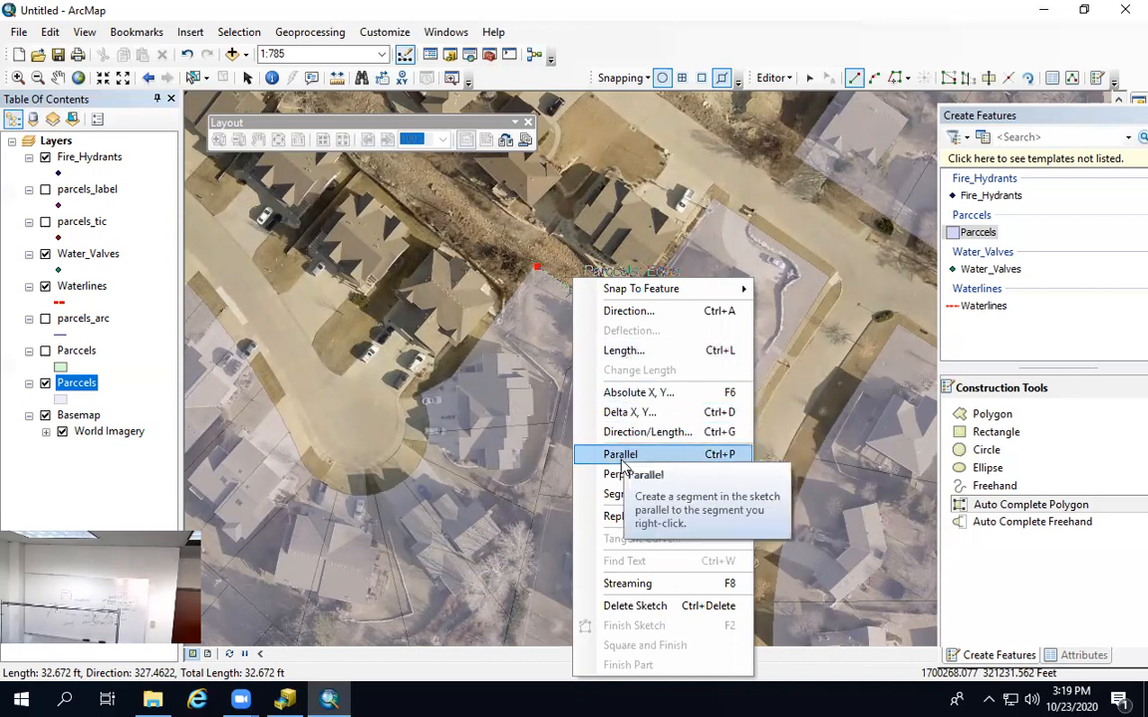
click(628, 474)
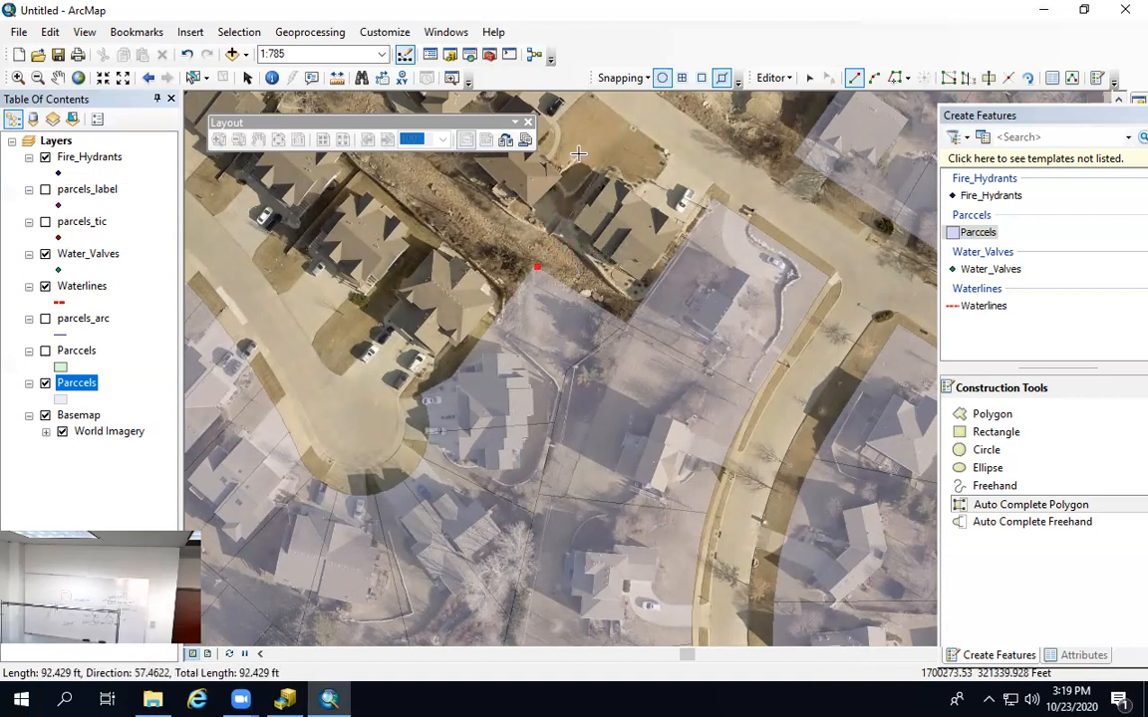
- Set the first side's length to 150 ft and finish the parcel through the neighbouring parcel's street corner
right_click(626, 129)
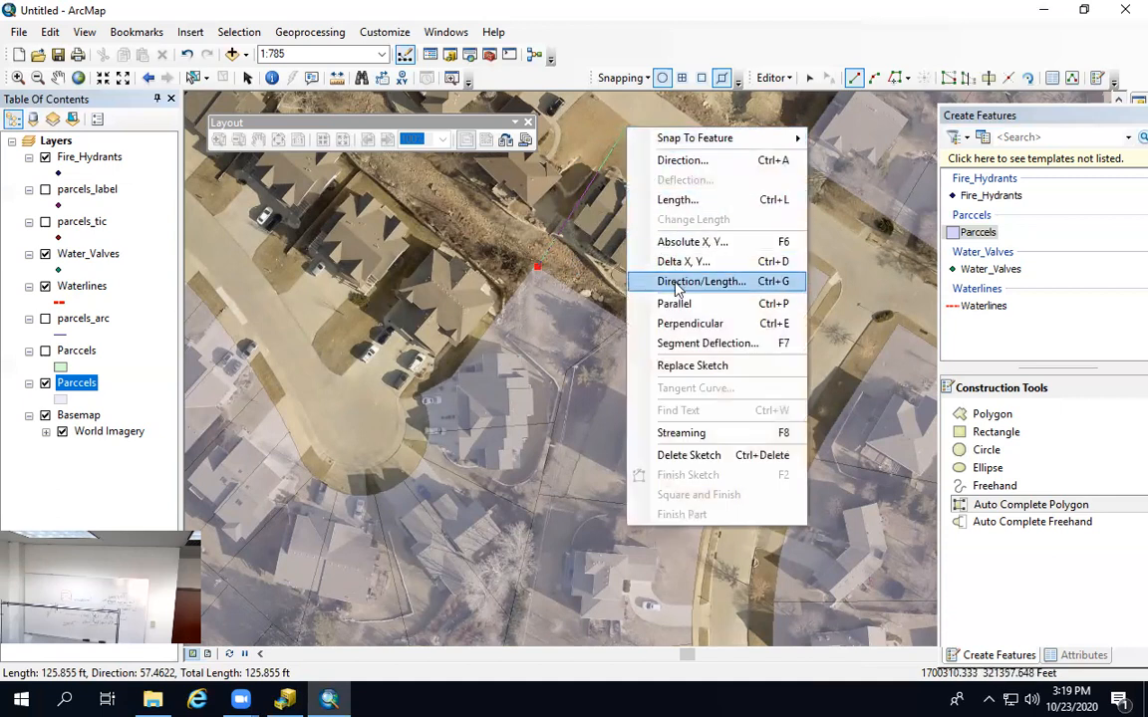
click(682, 202)
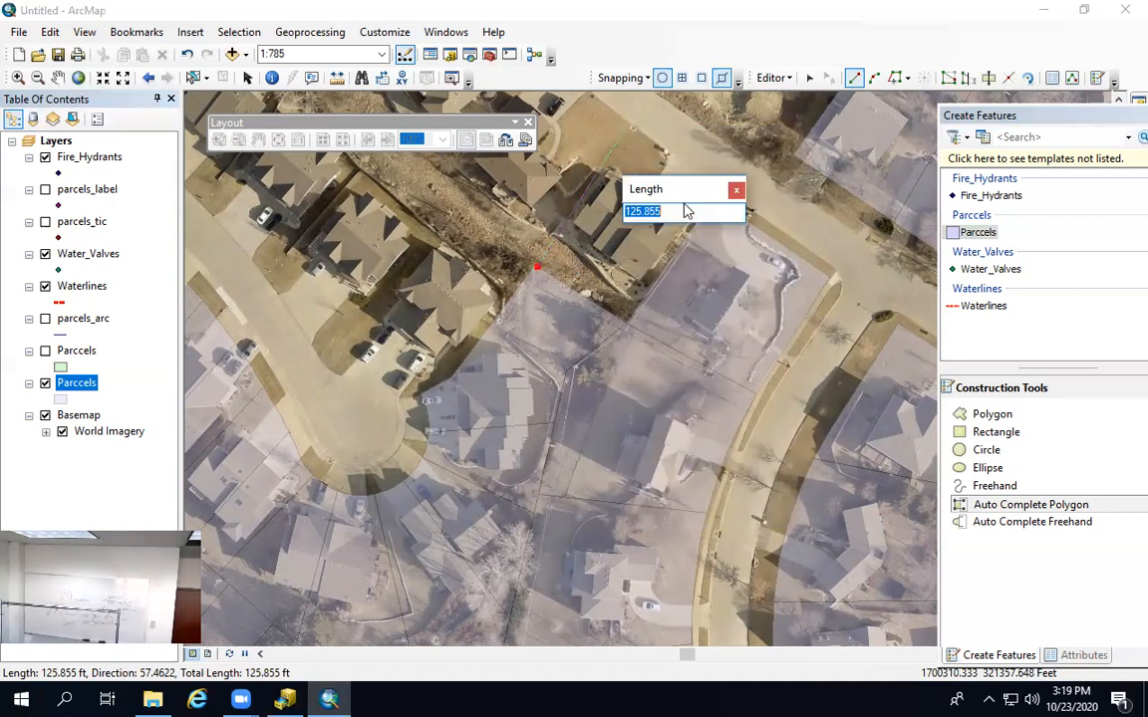
text(84.07)
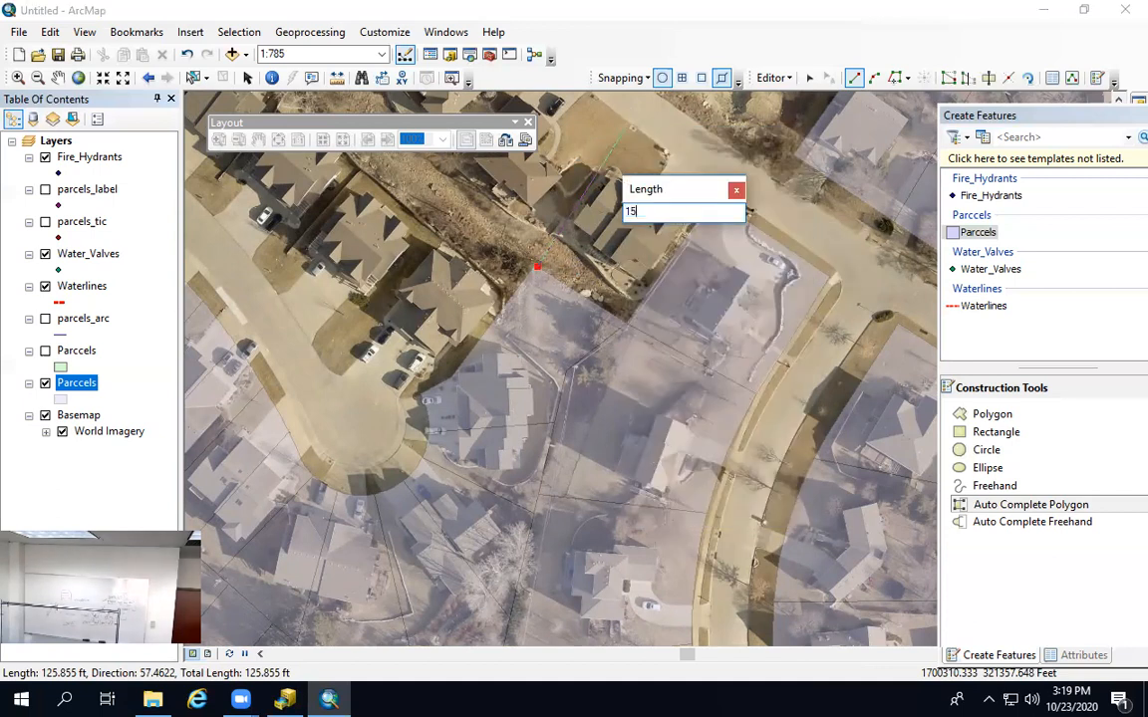
key(Return)
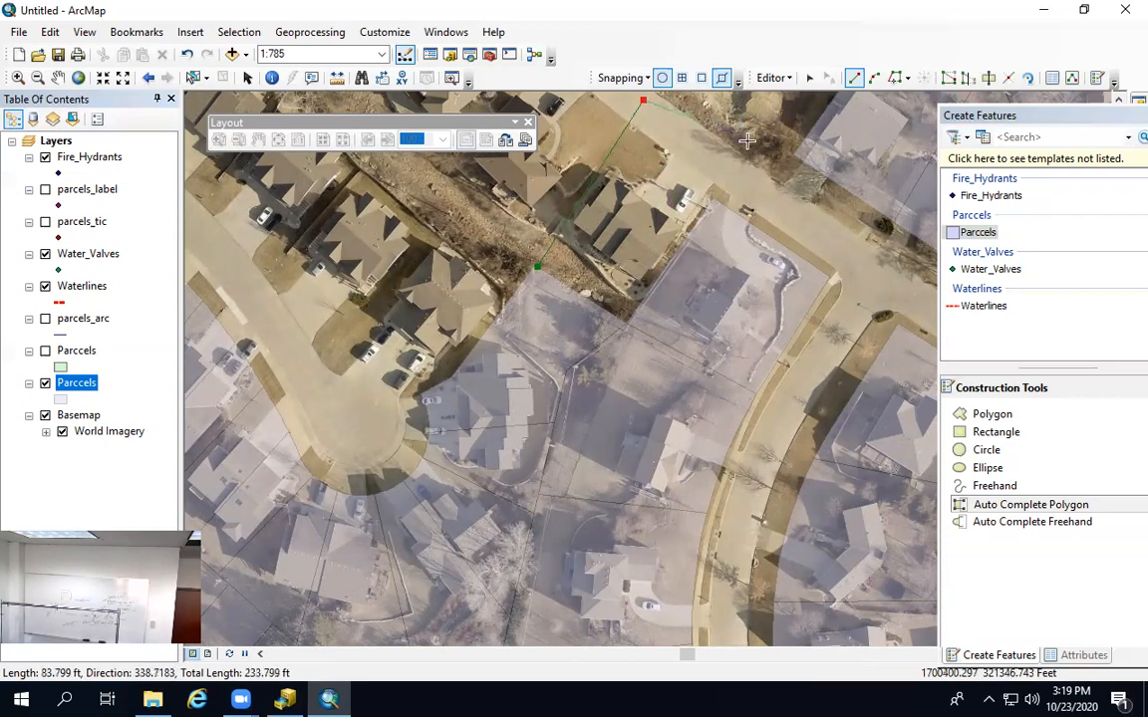
click(711, 202)
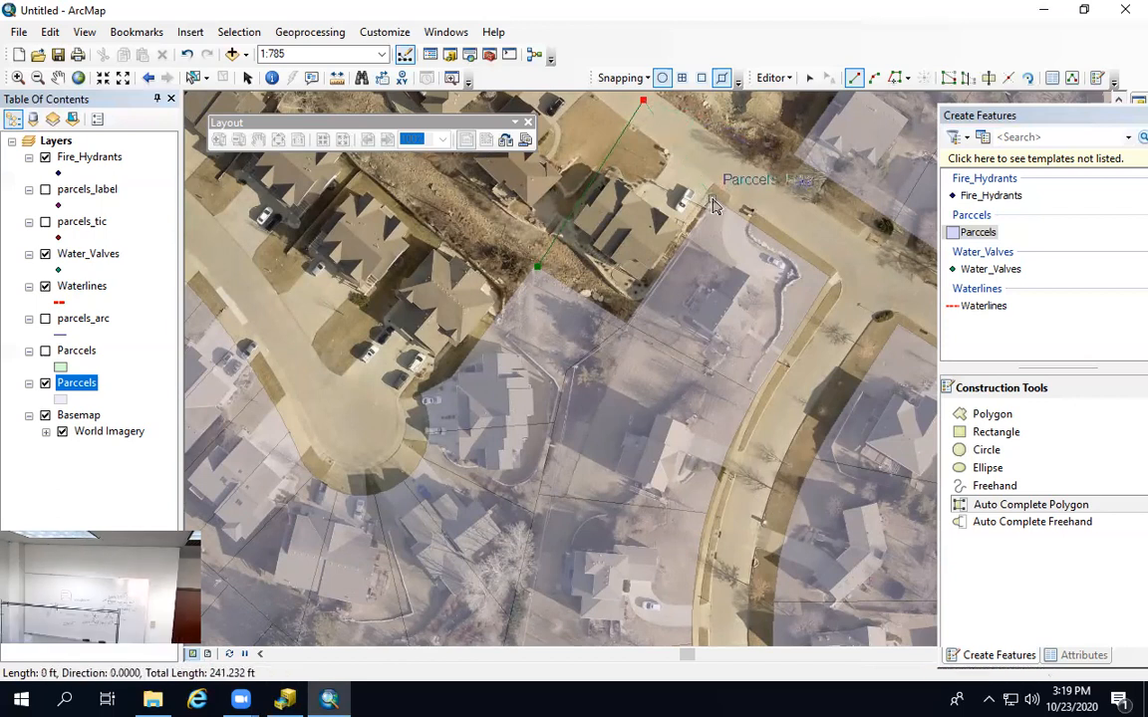
double_click(645, 298)
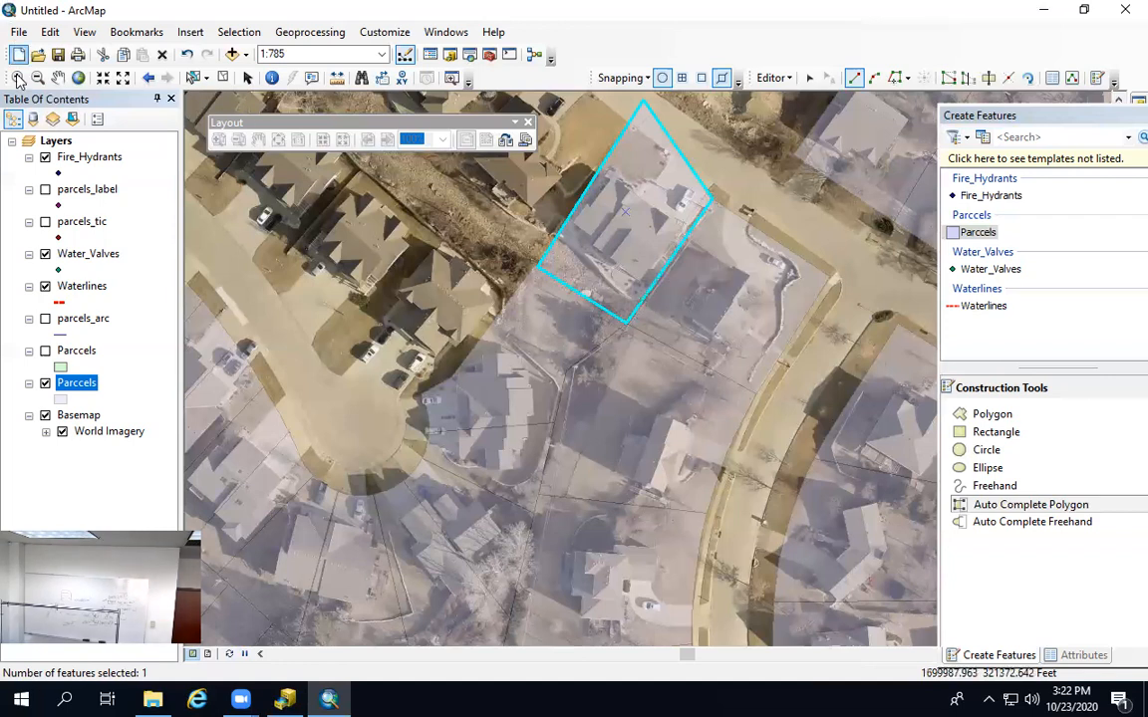
- Close ArcMap without saving the edits or the map document, and close ArcCatalog
click(1122, 9)
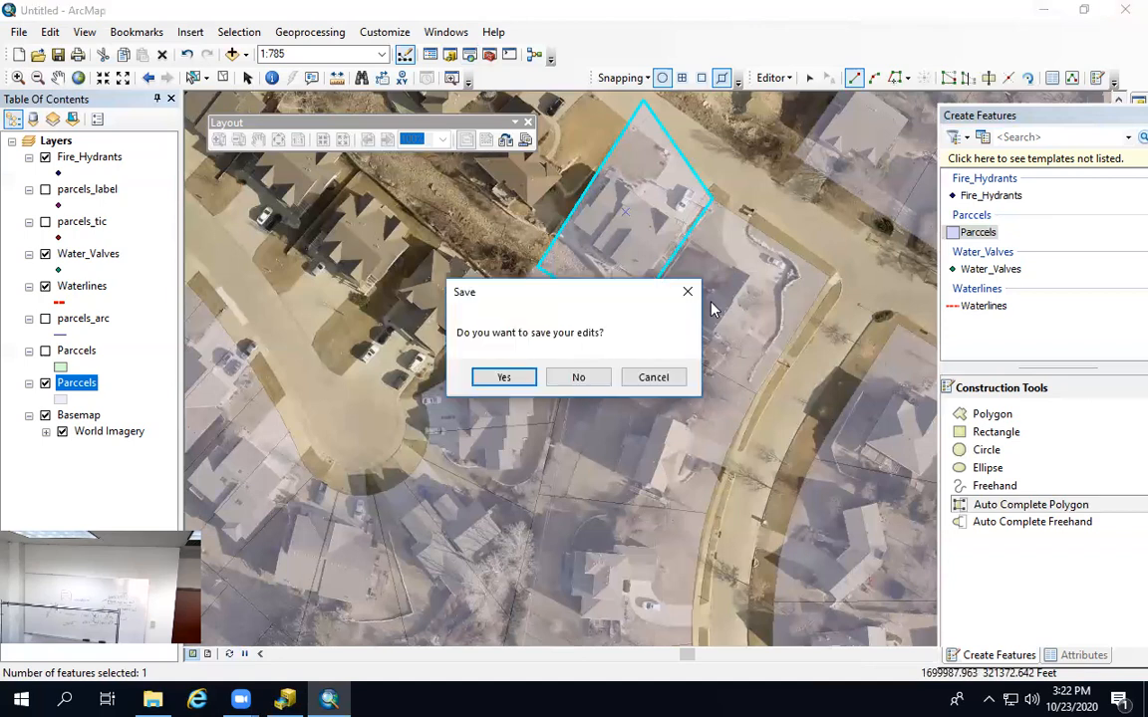
click(577, 378)
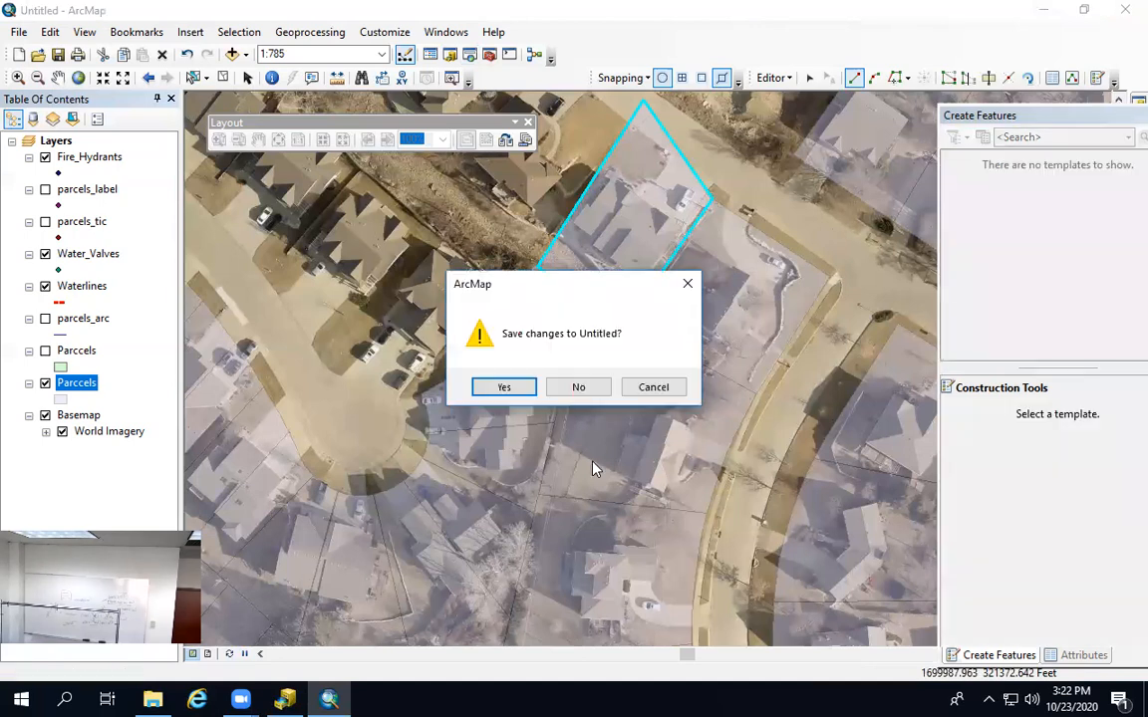
click(566, 390)
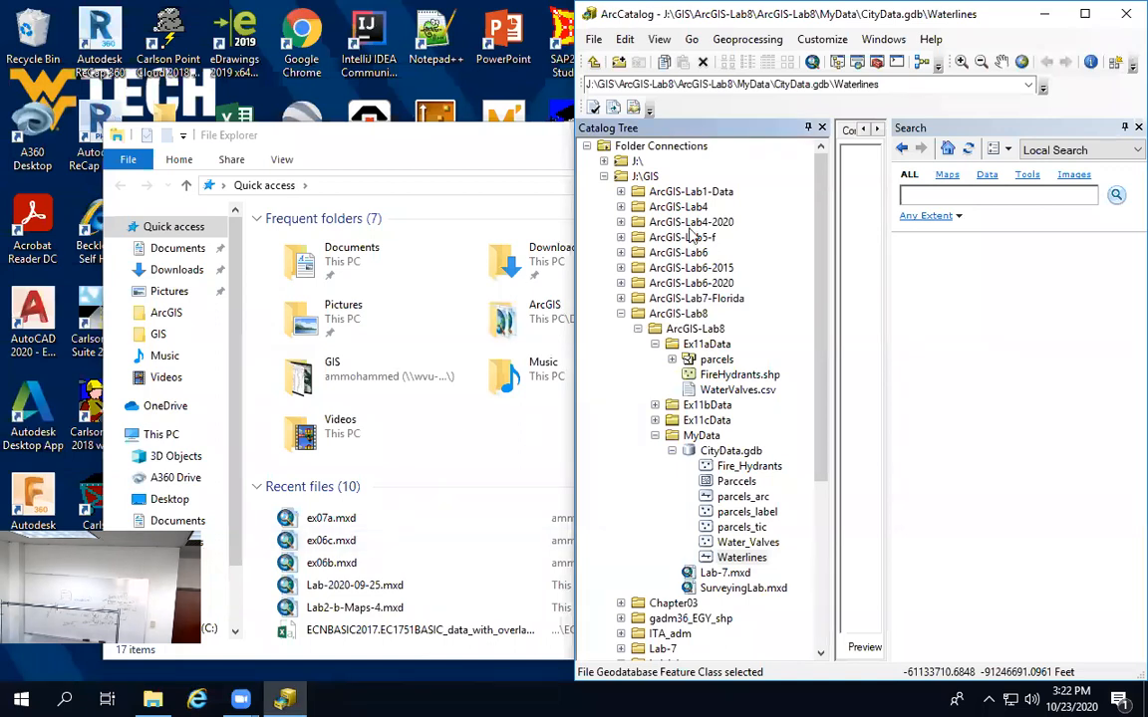
click(1122, 22)
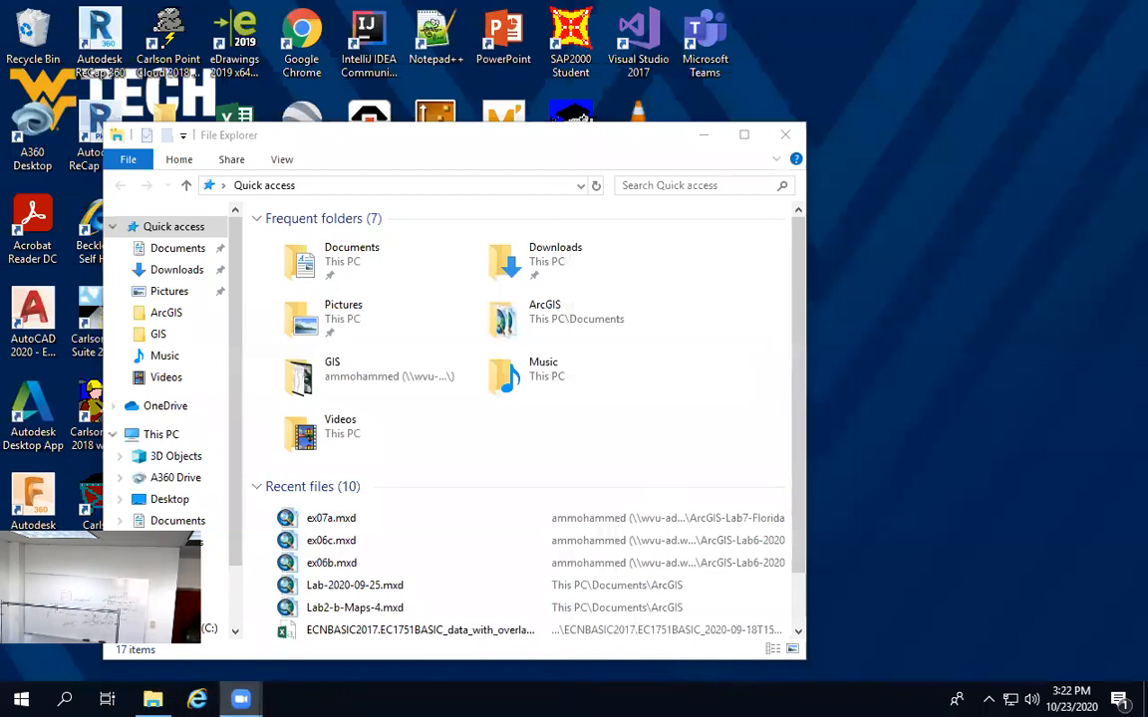
mouse_move(244, 698)
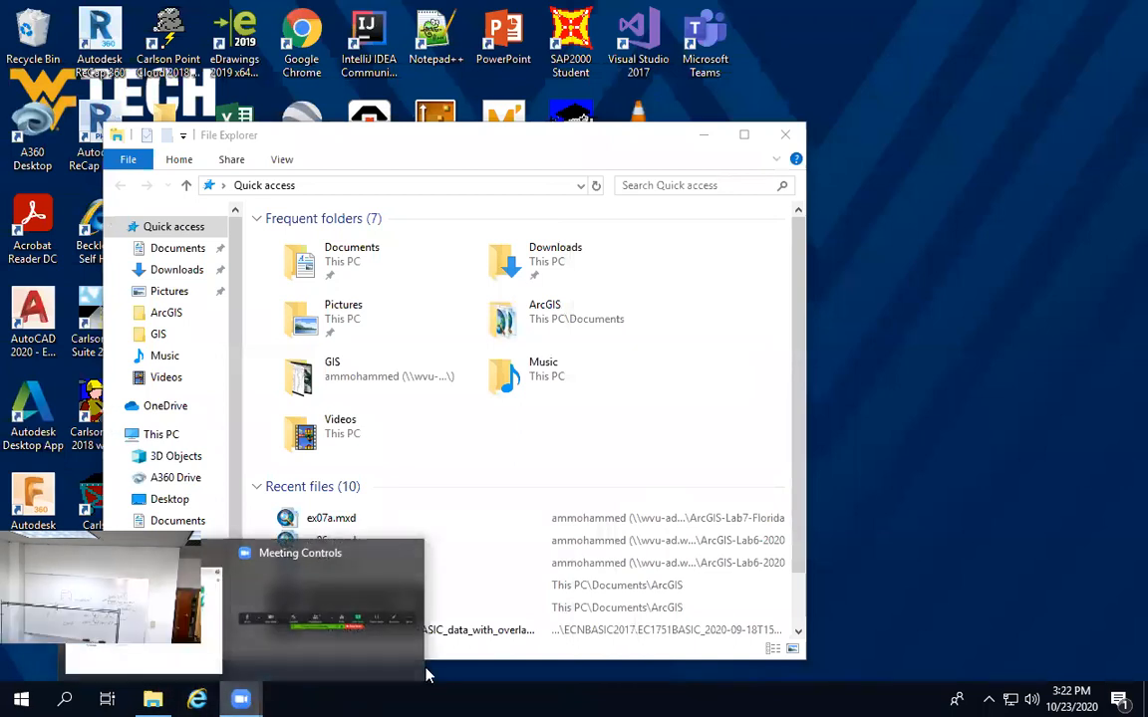